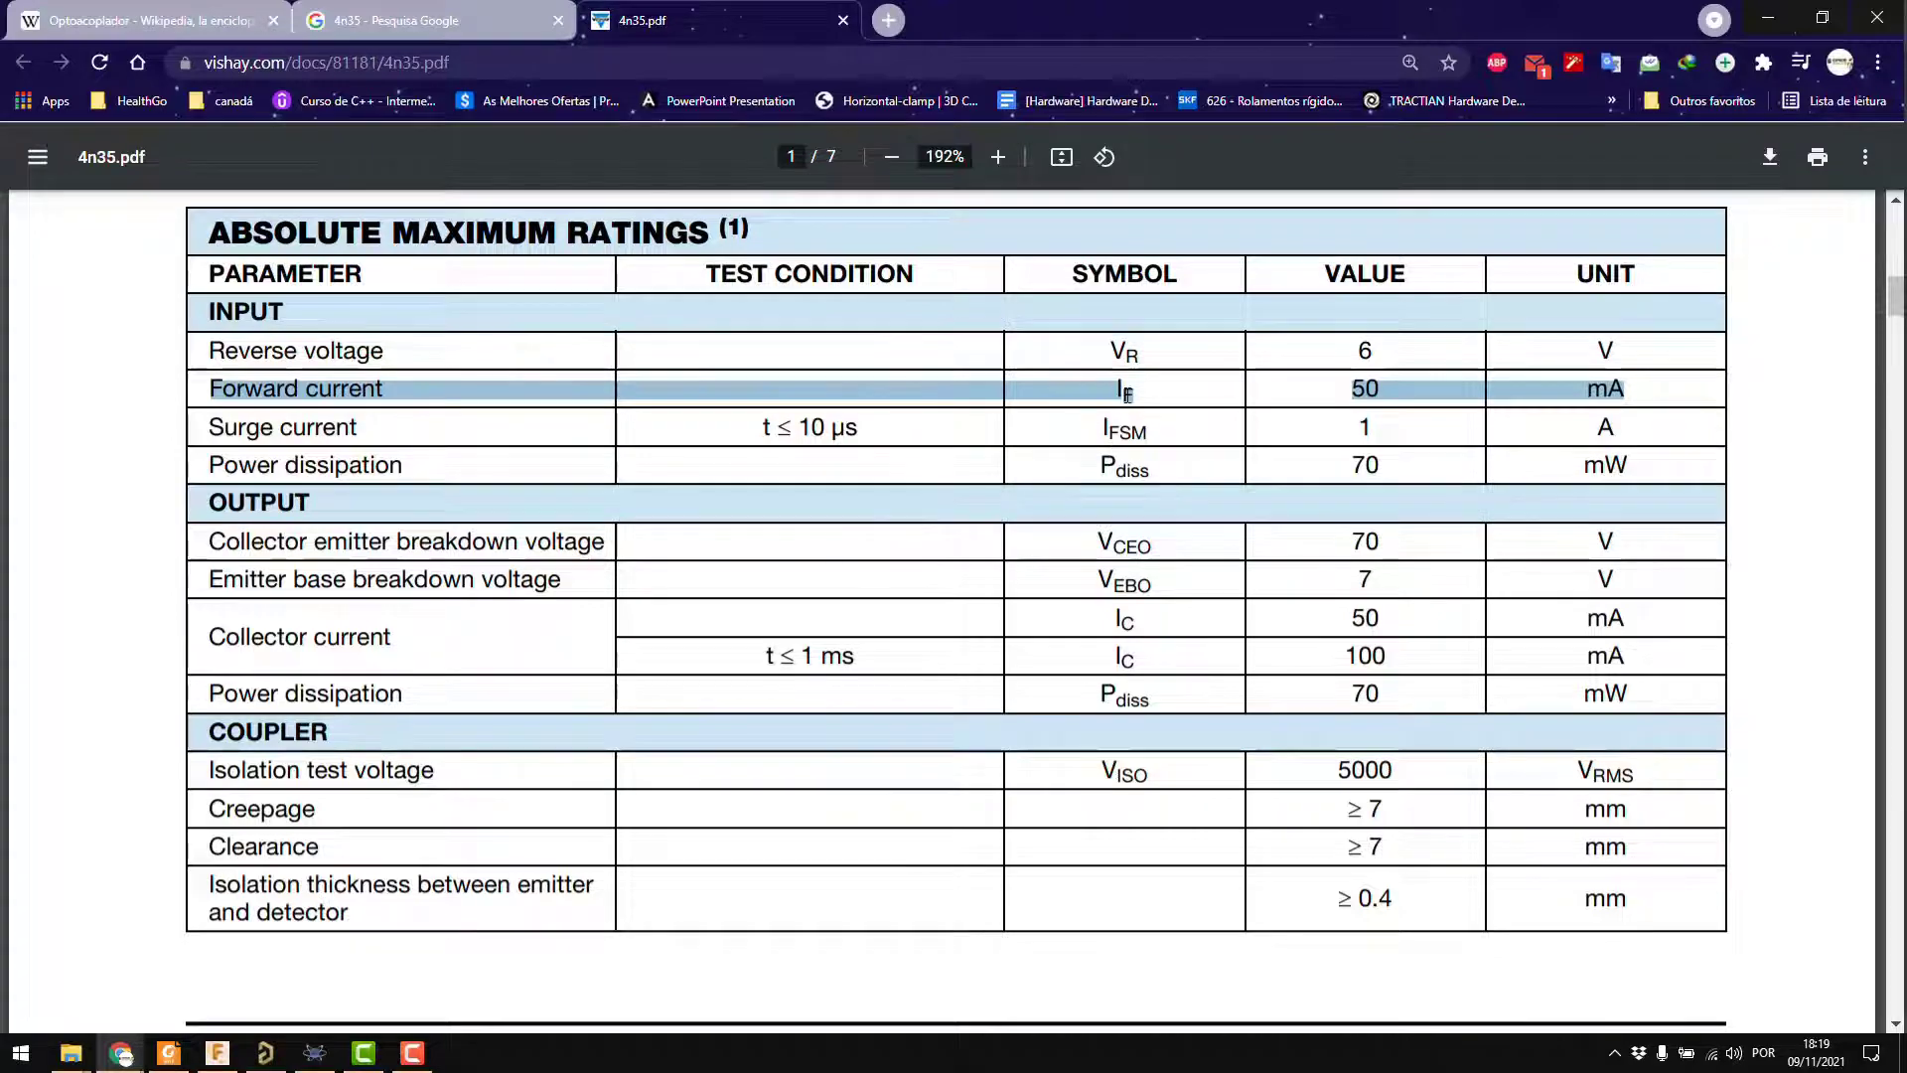
- Examine the 4N35 datasheet's maximum ratings and the forward-voltage test conditions in the Electrical Characteristics table
scroll(785, 635, up, 10)
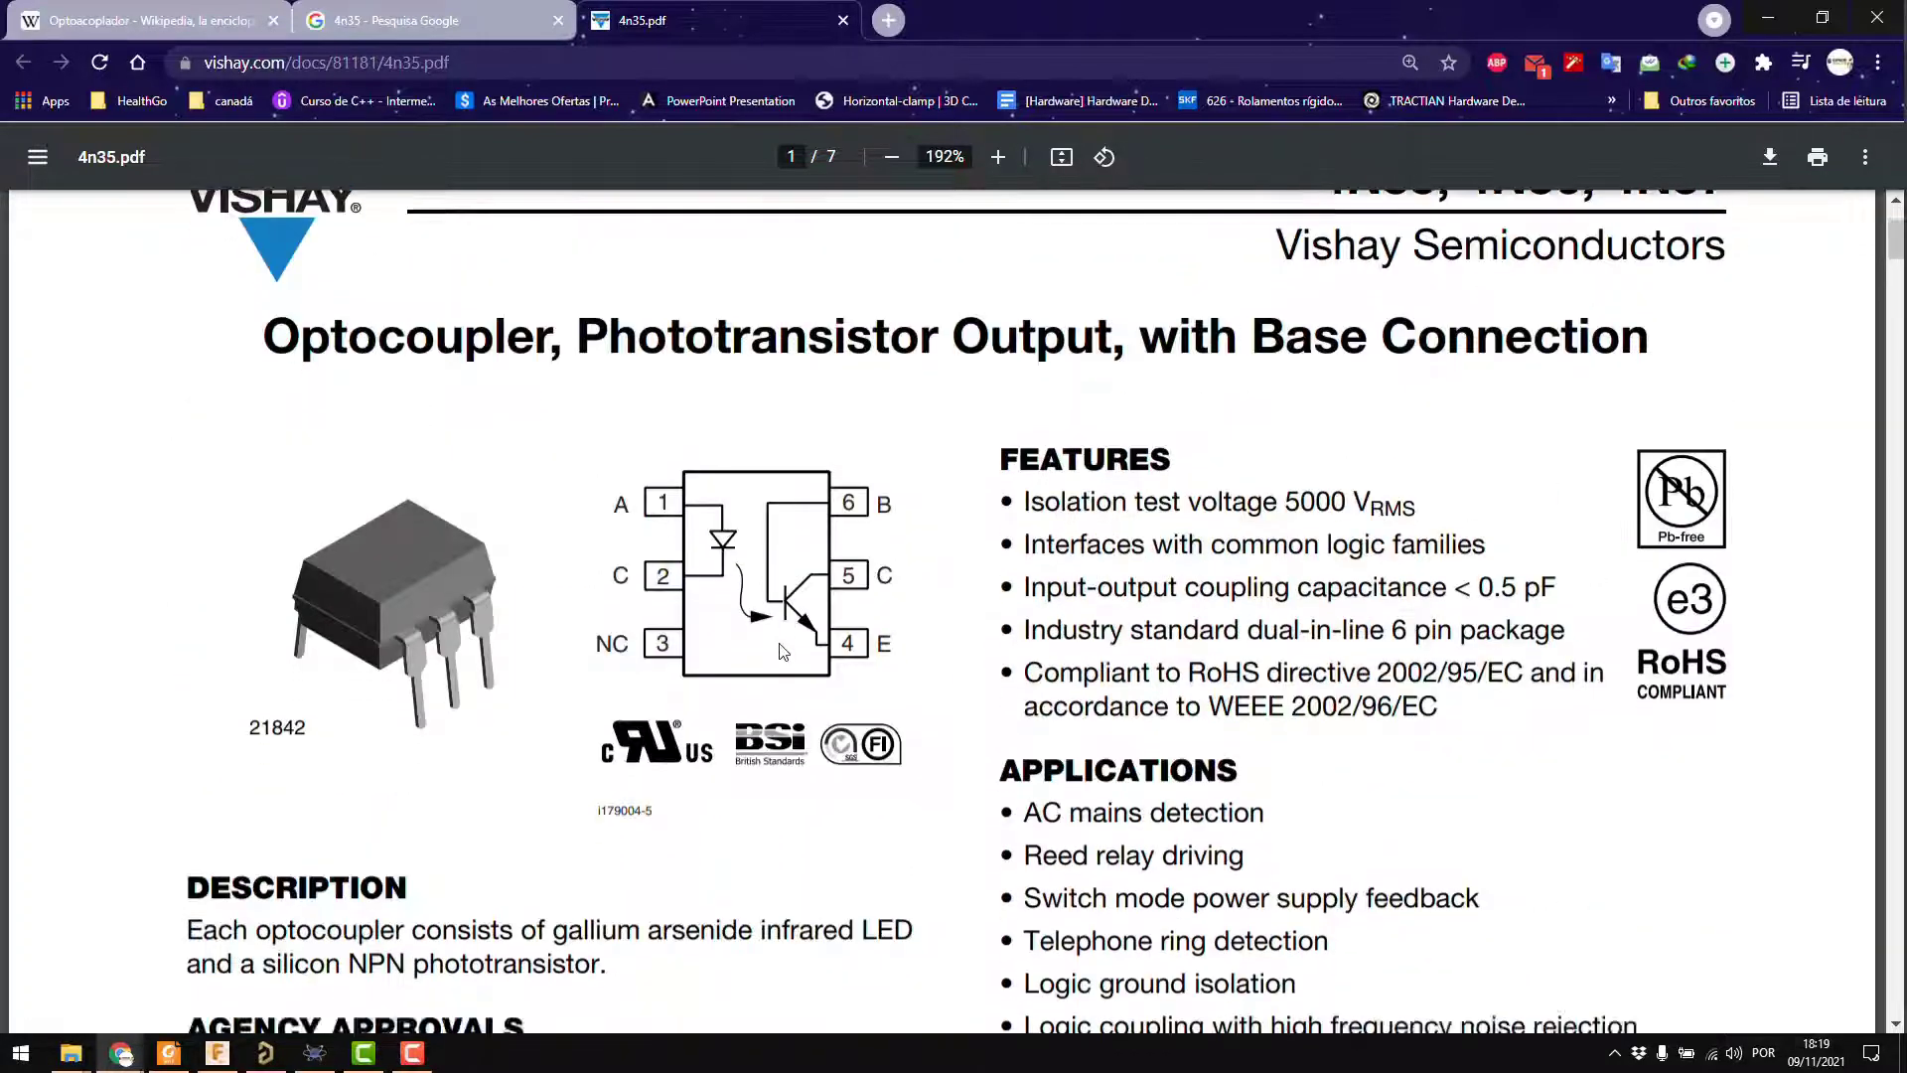
scroll(784, 650, down, 15)
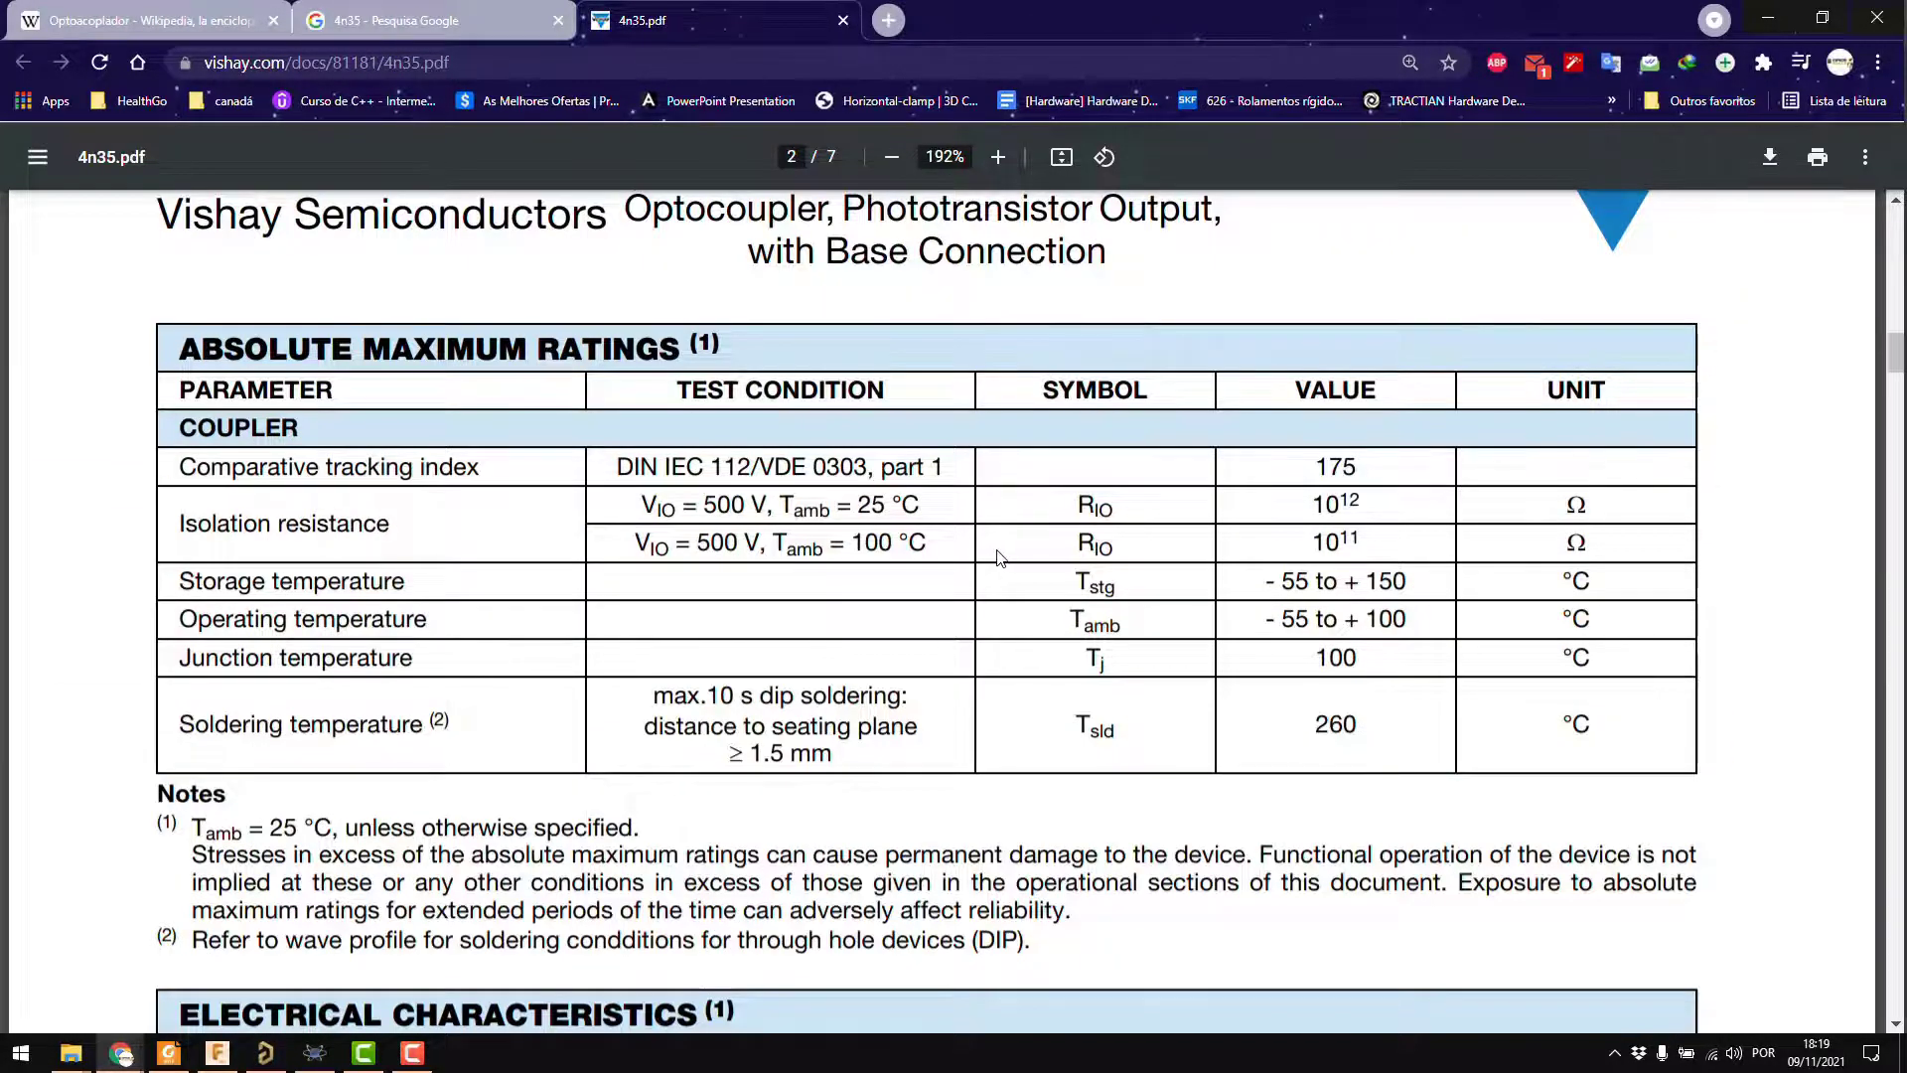
scroll(999, 557, down, 7)
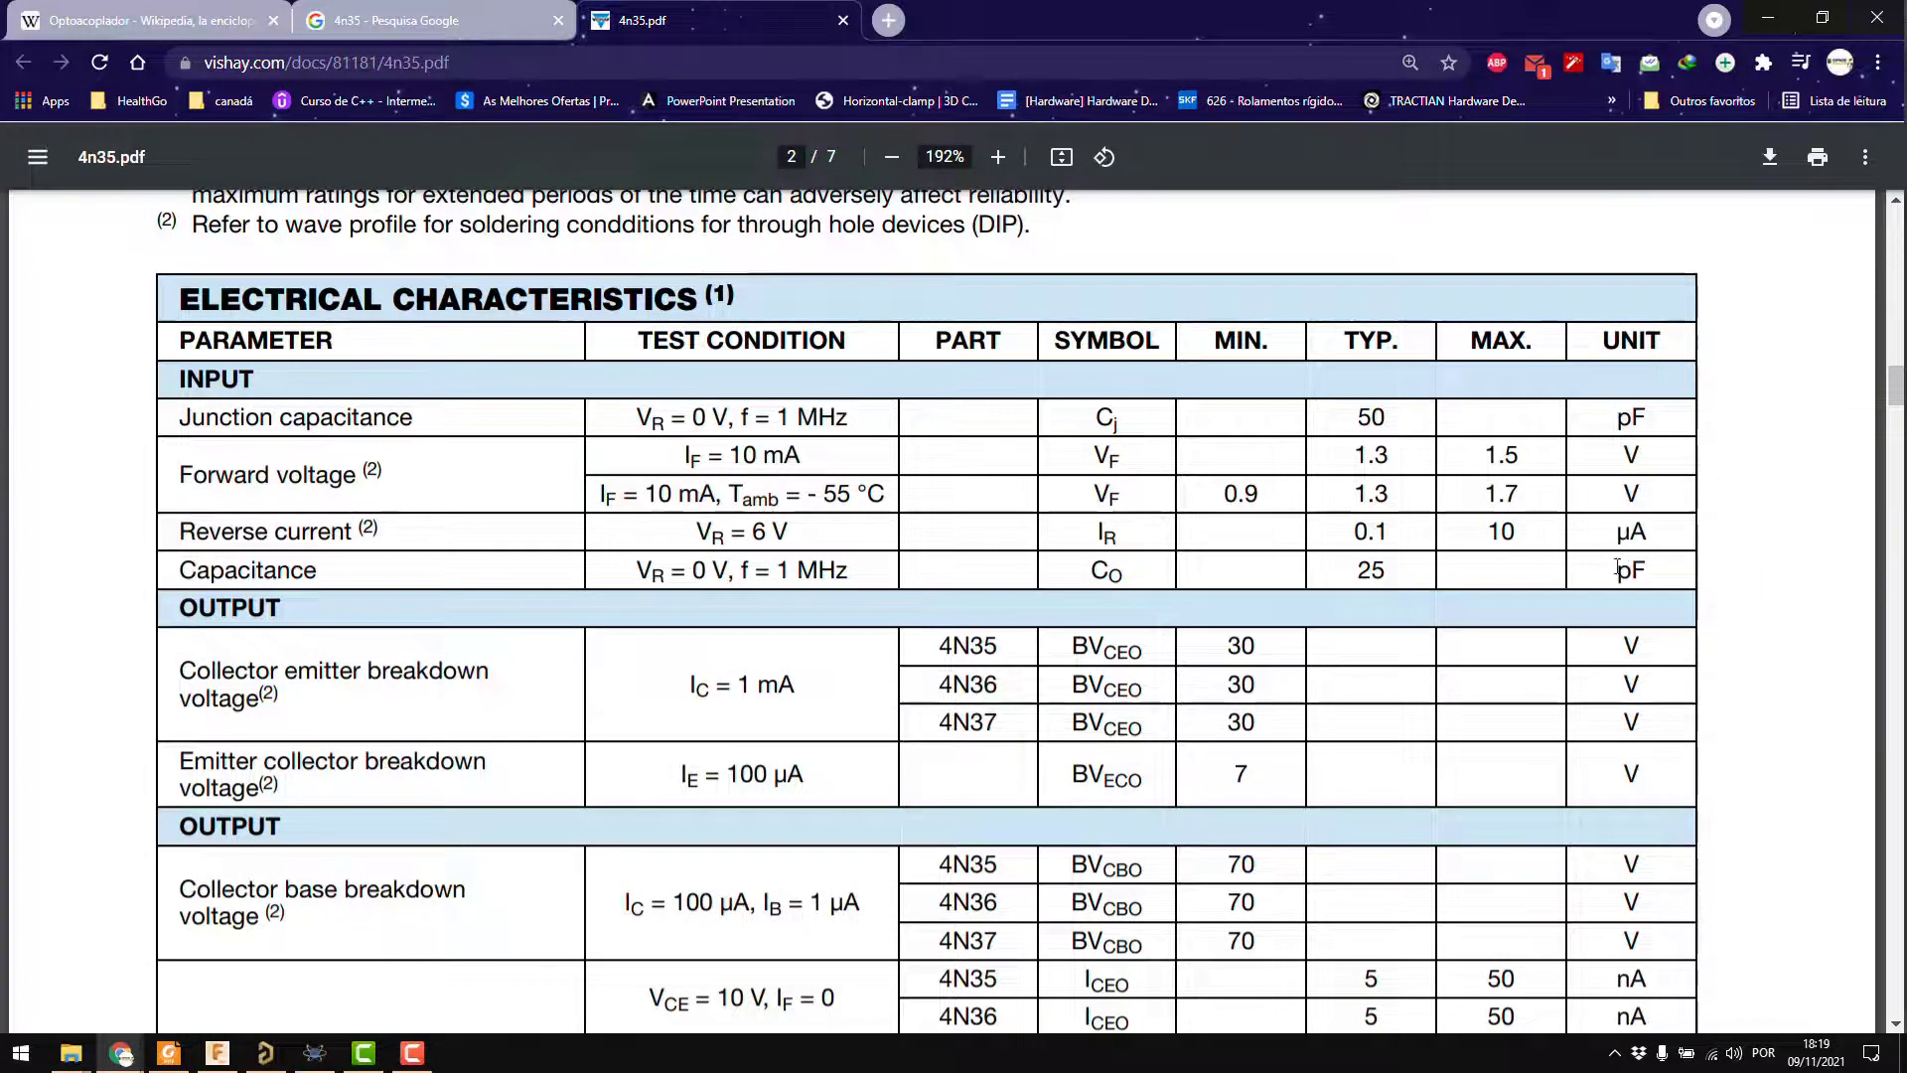
scroll(1577, 572, down, 4)
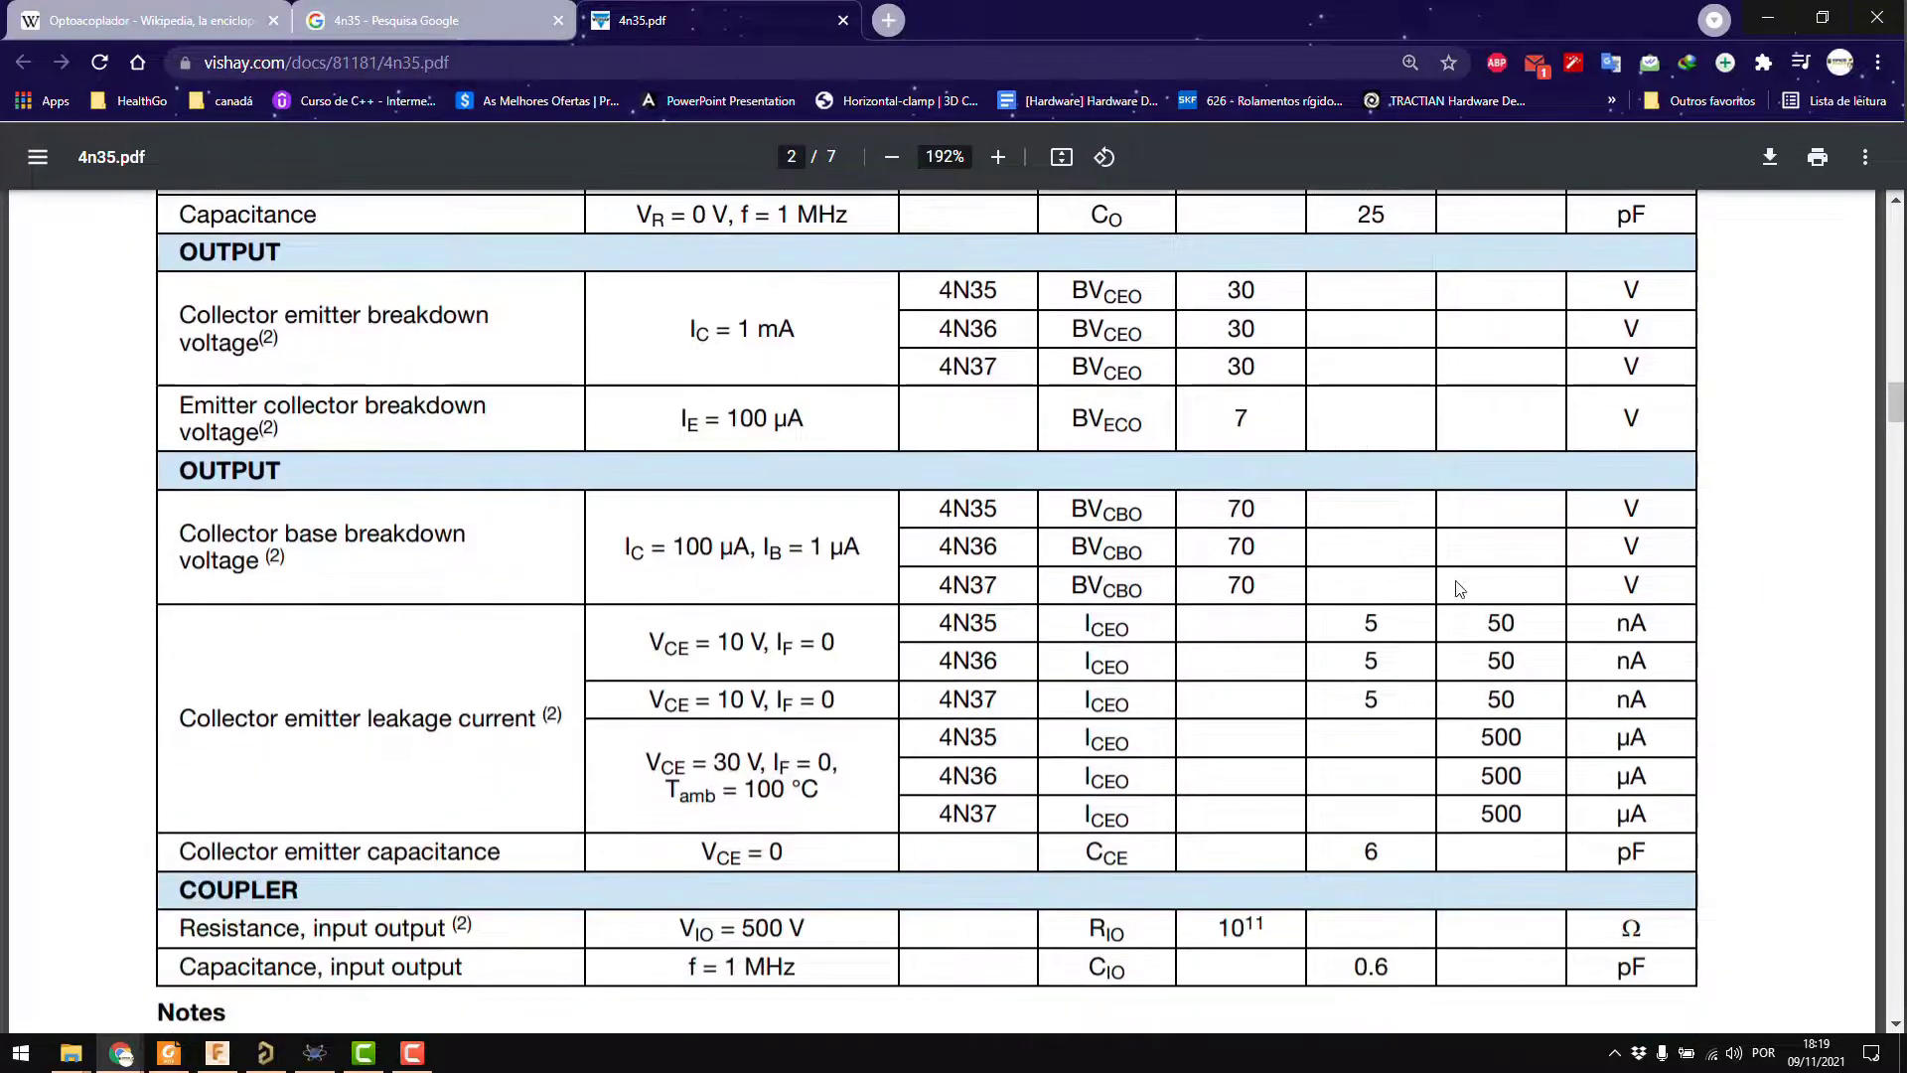
scroll(1454, 588, up, 7)
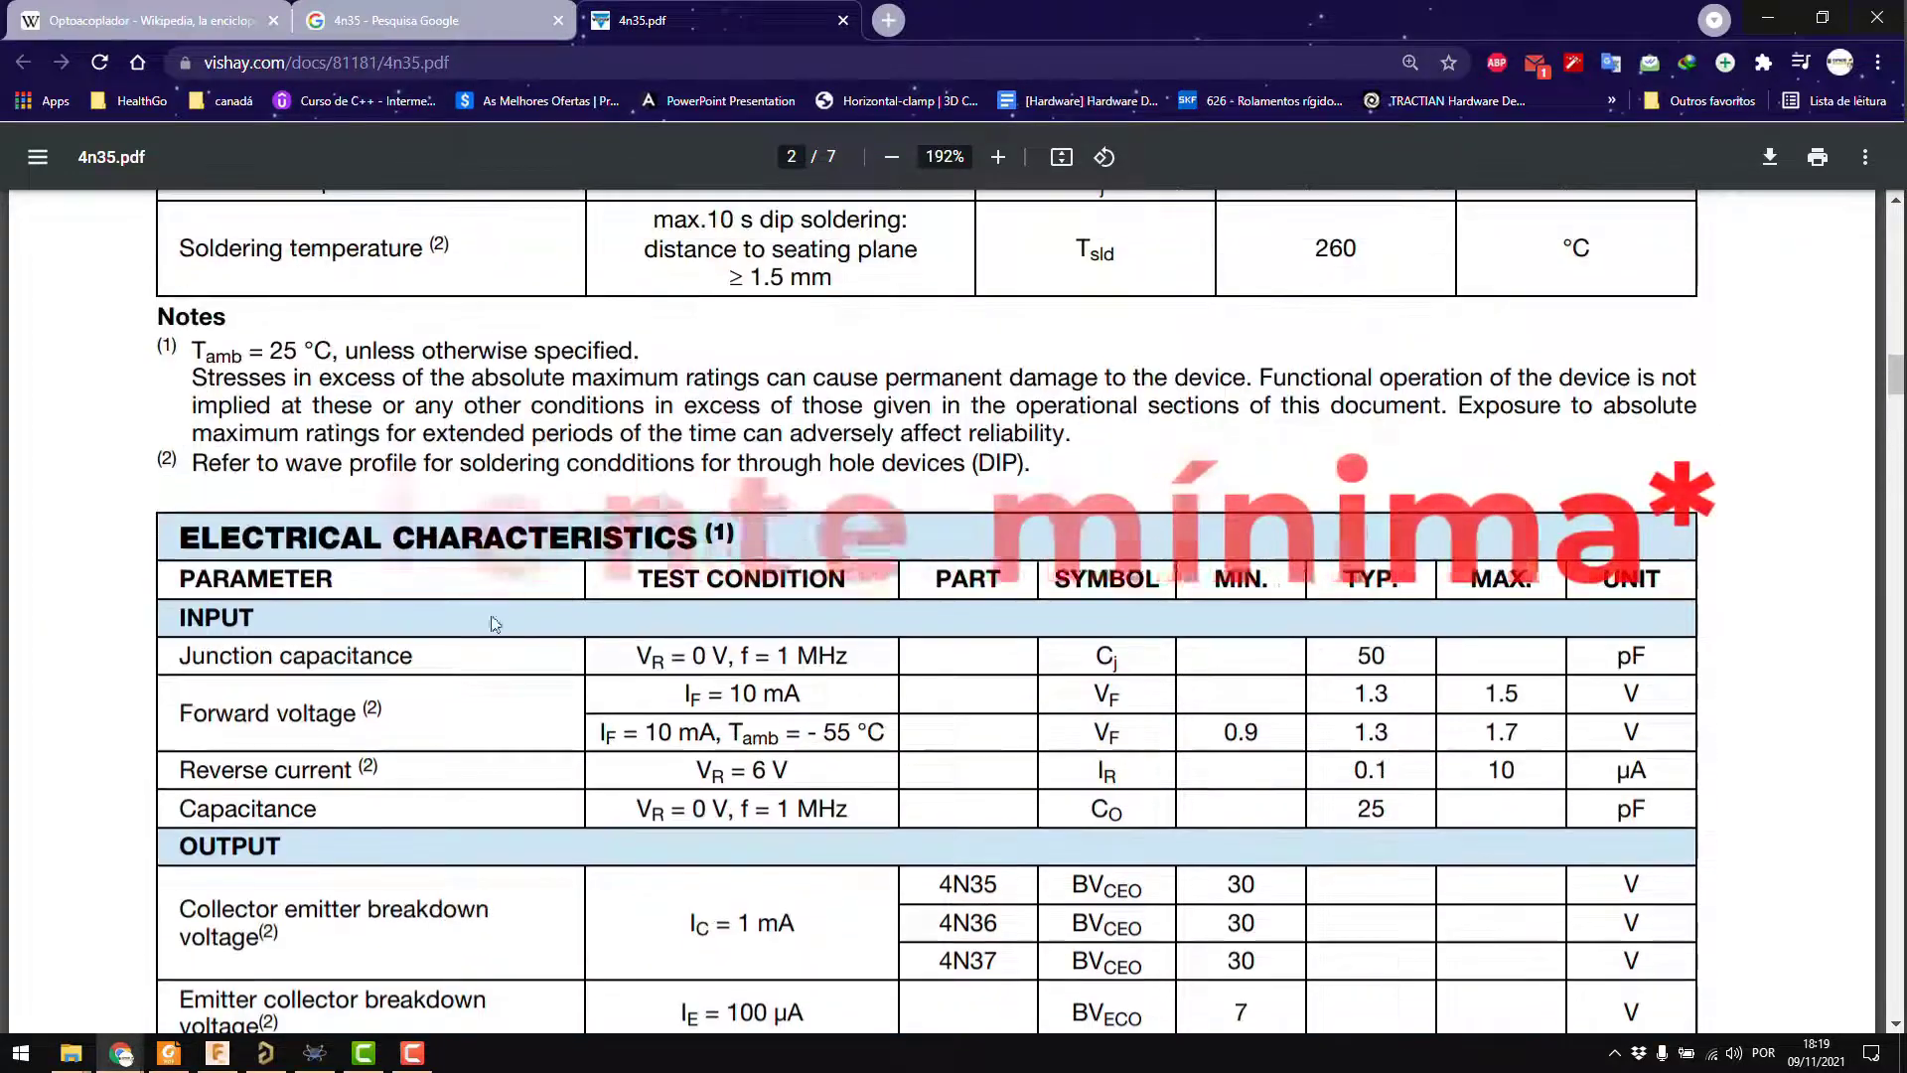
drag(688, 685, 800, 693)
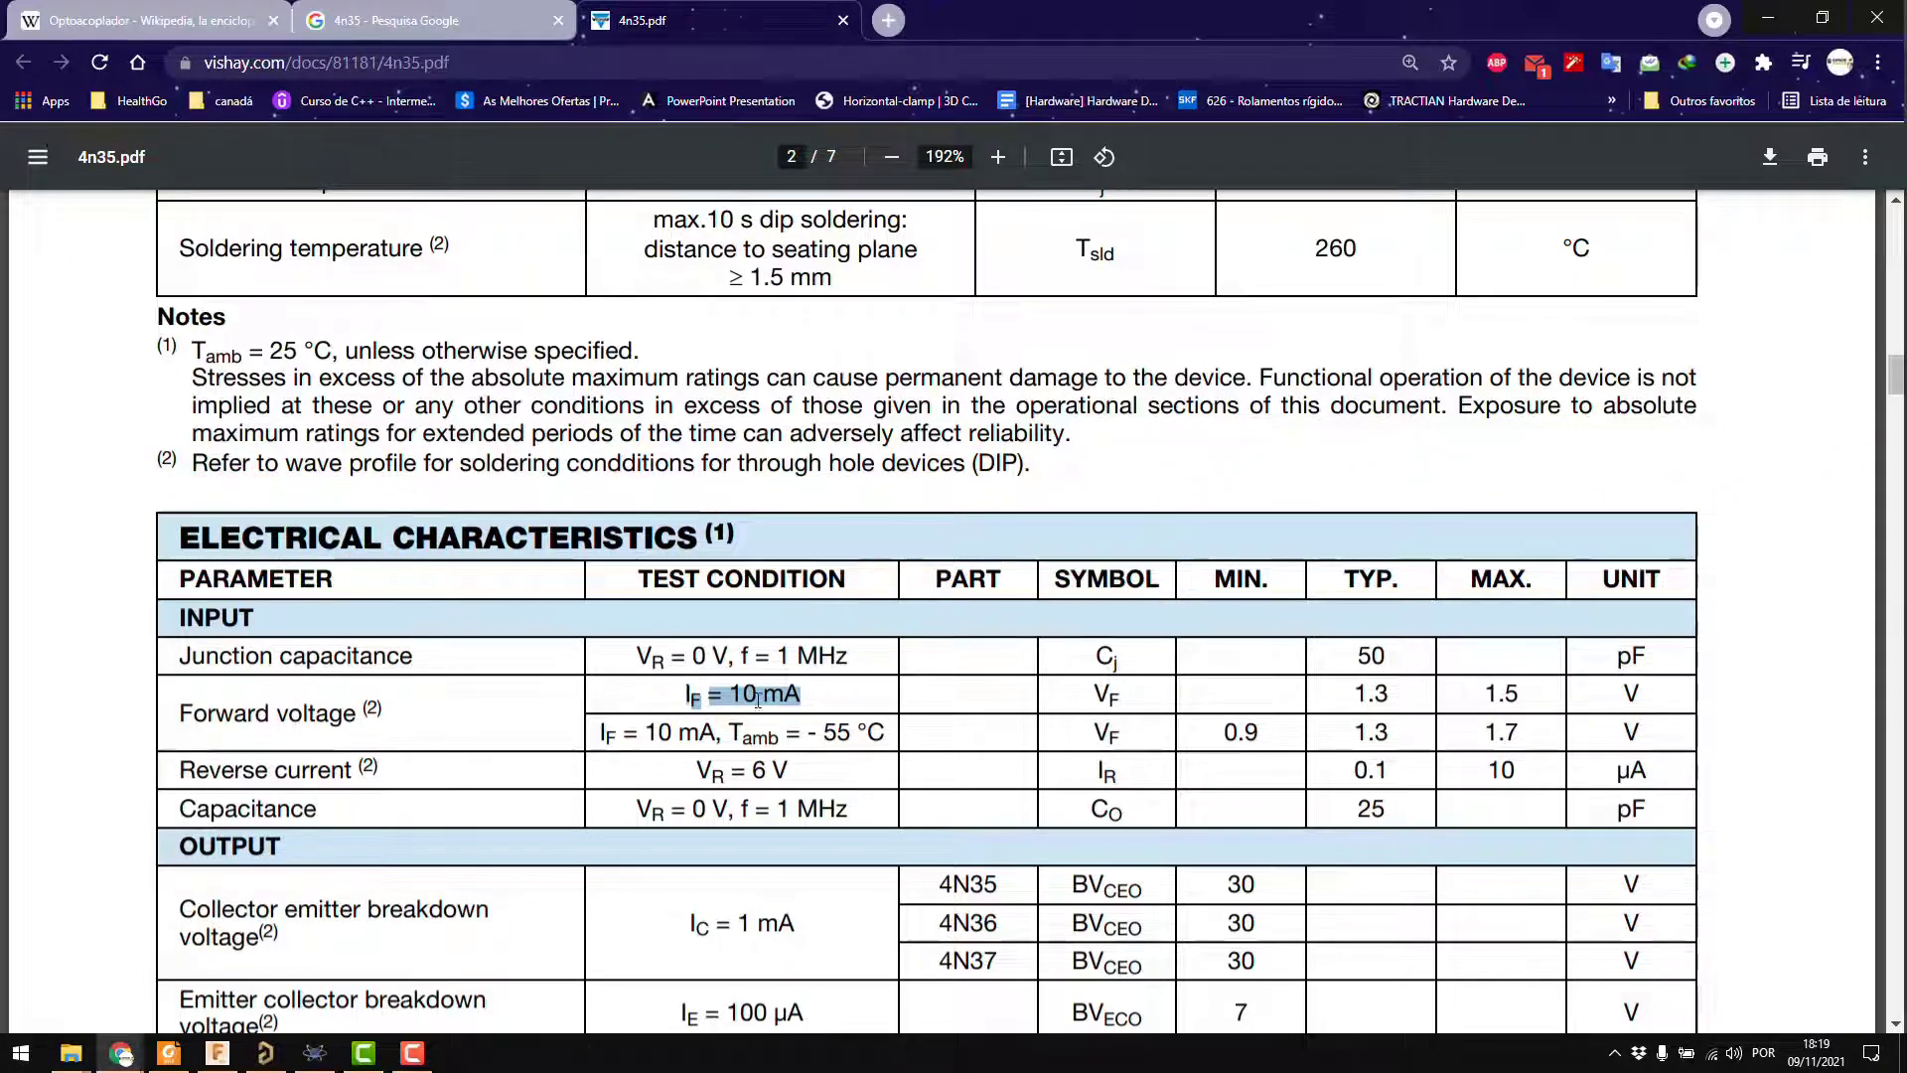
drag(691, 698, 816, 698)
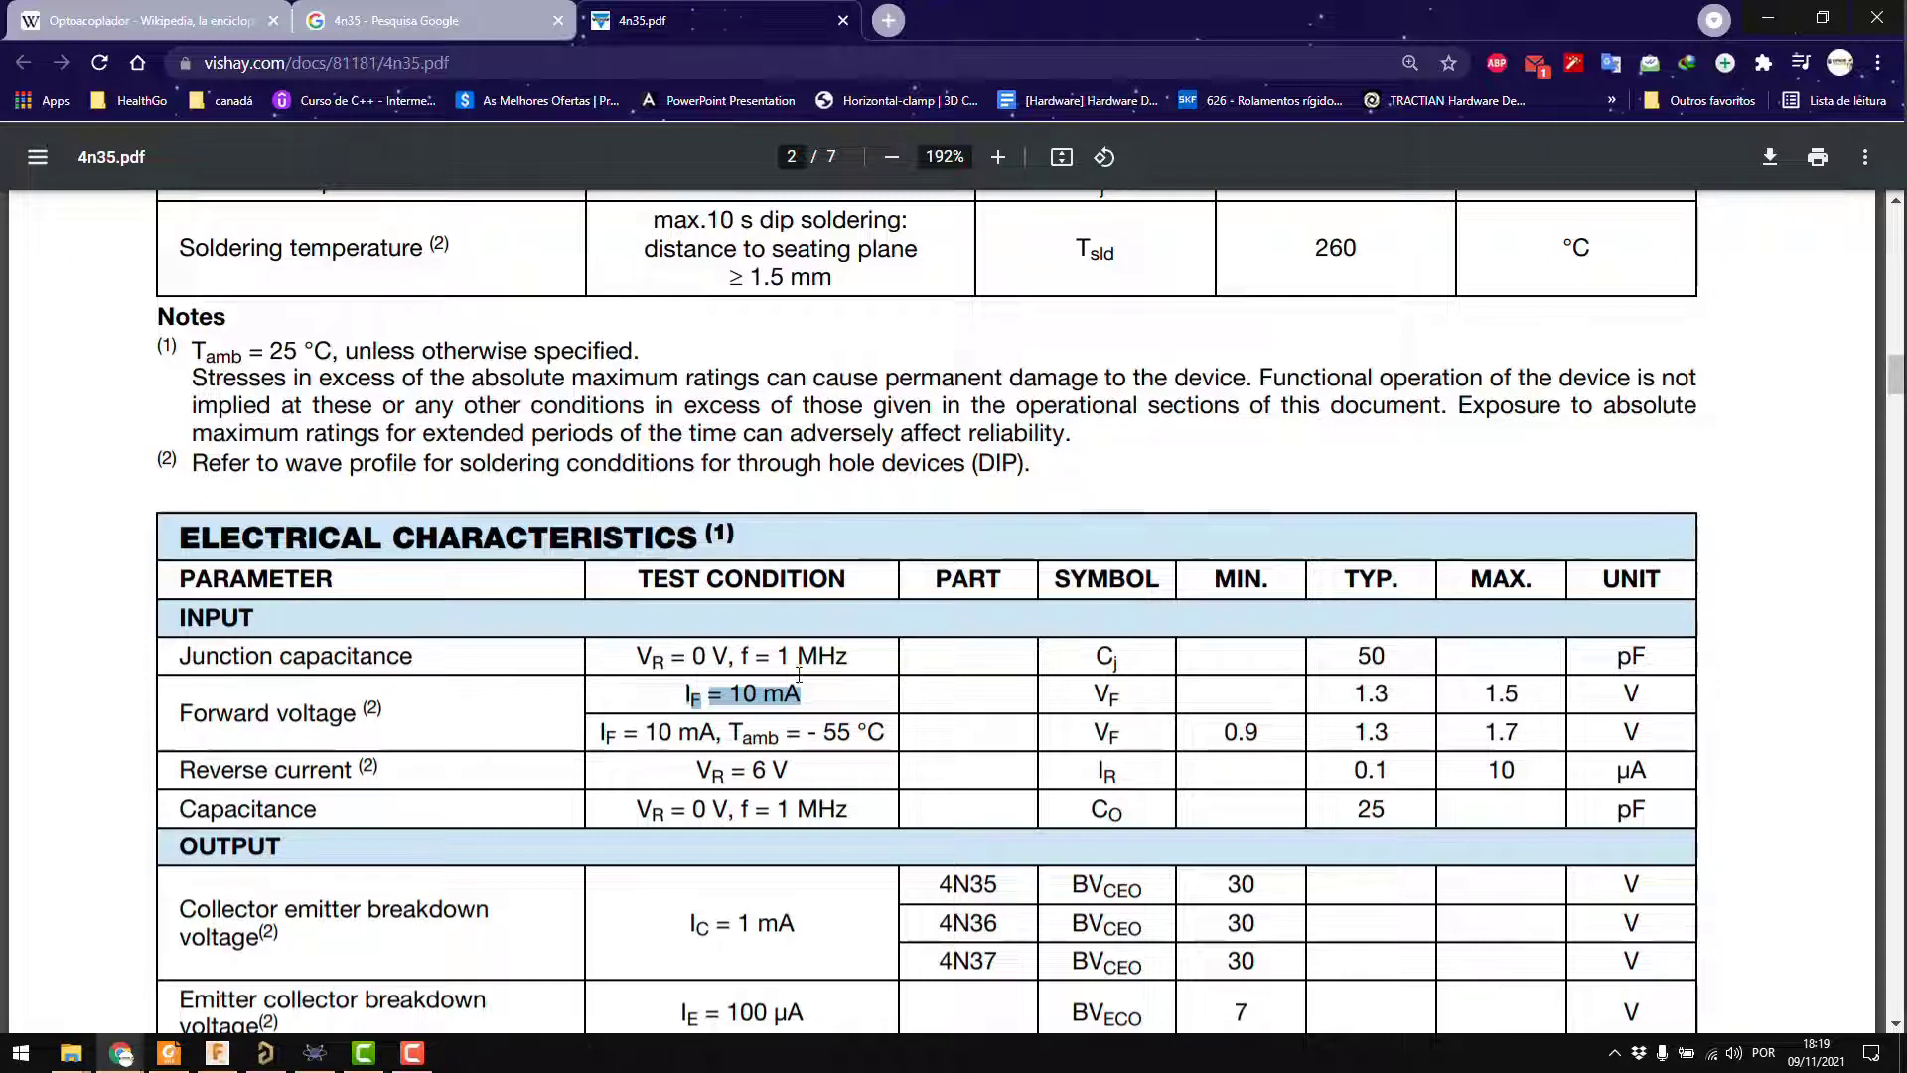
drag(622, 732, 702, 729)
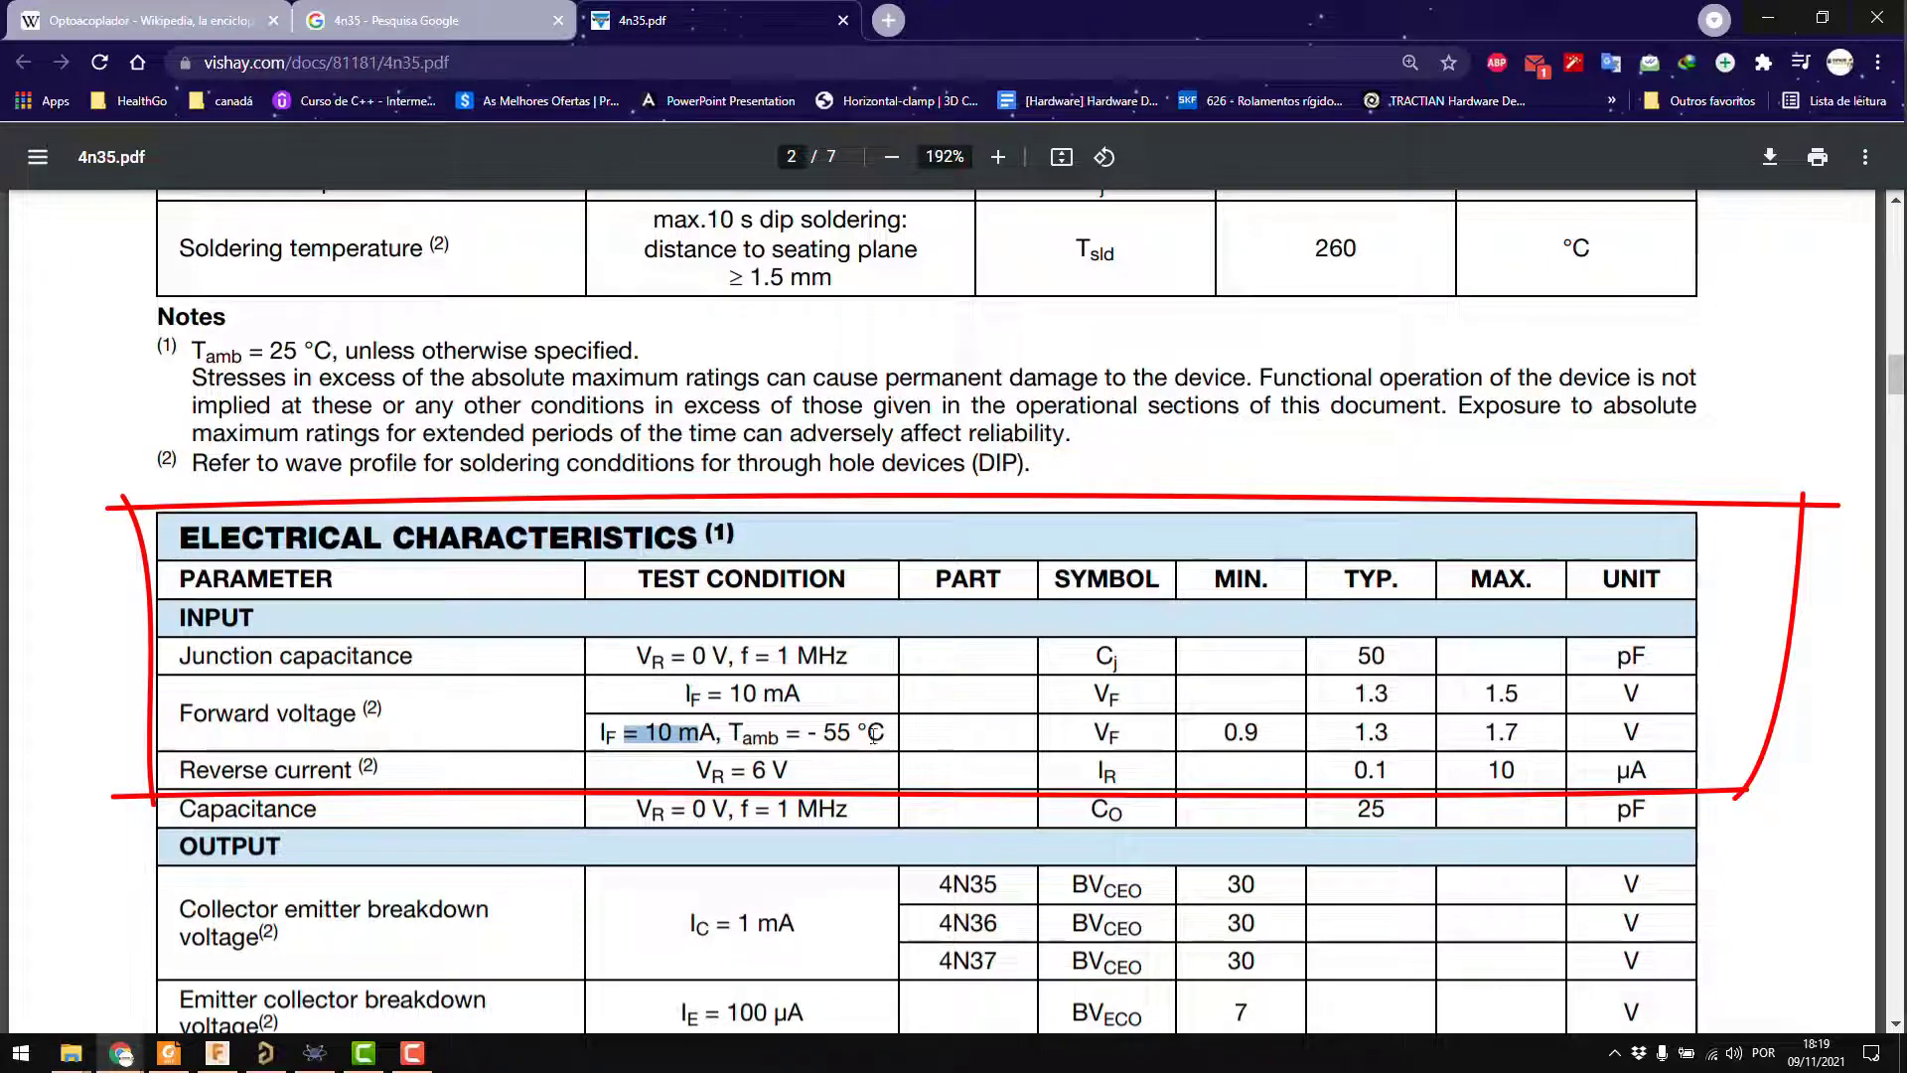
drag(885, 732, 795, 733)
scroll(867, 707, down, 3)
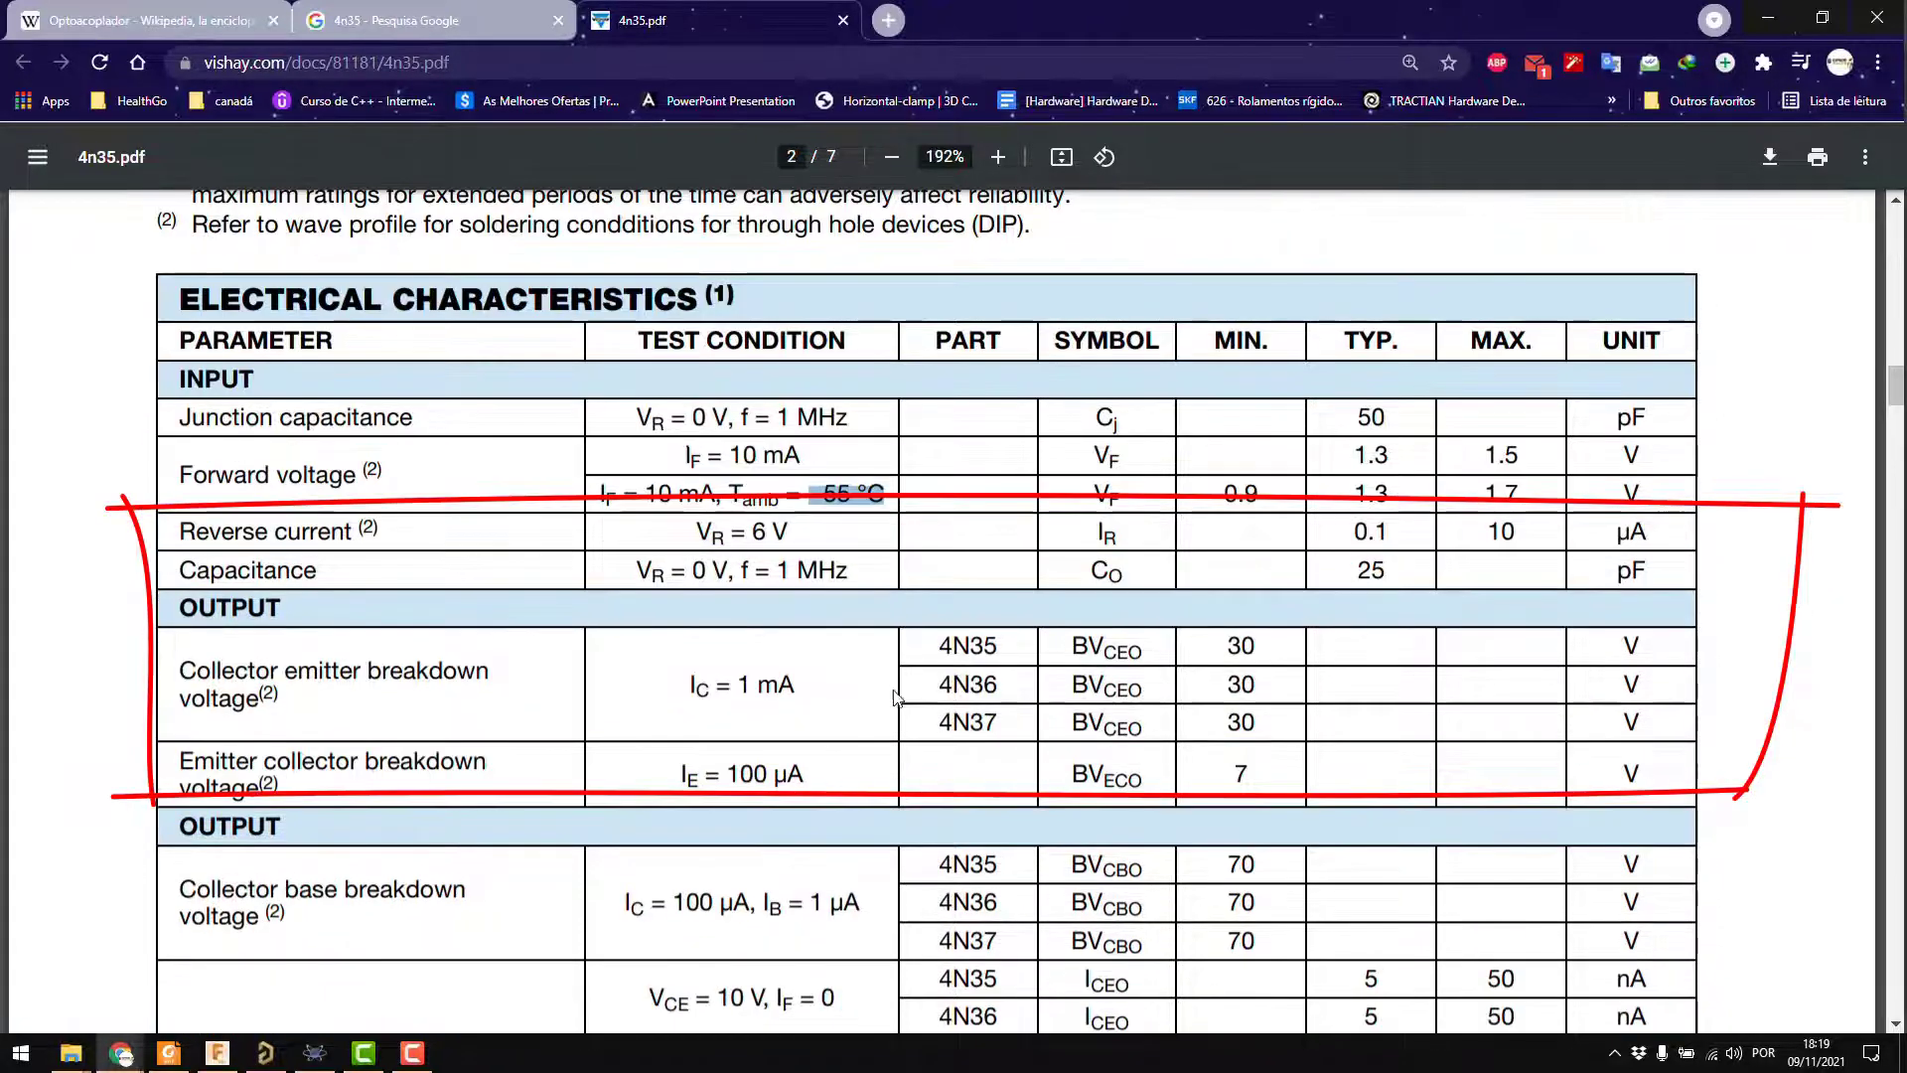
scroll(867, 616, down, 14)
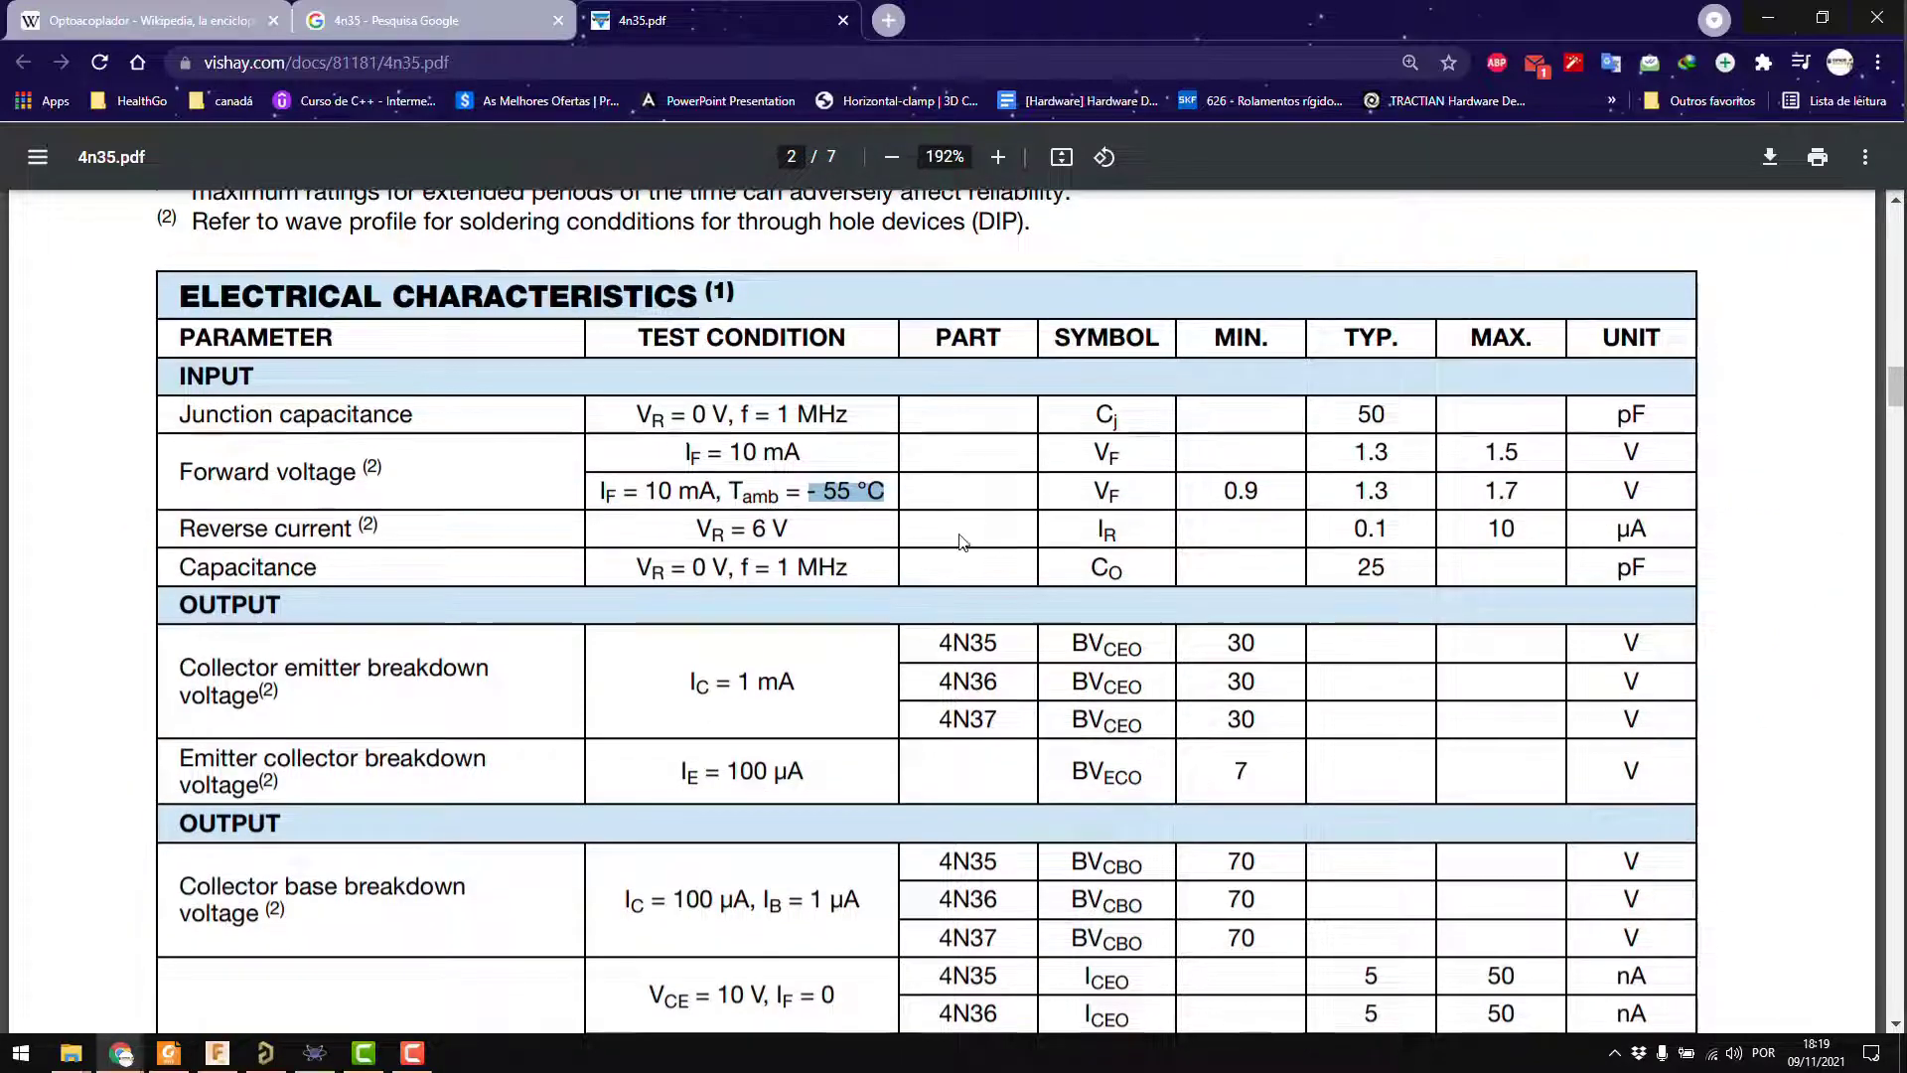
scroll(814, 590, up, 15)
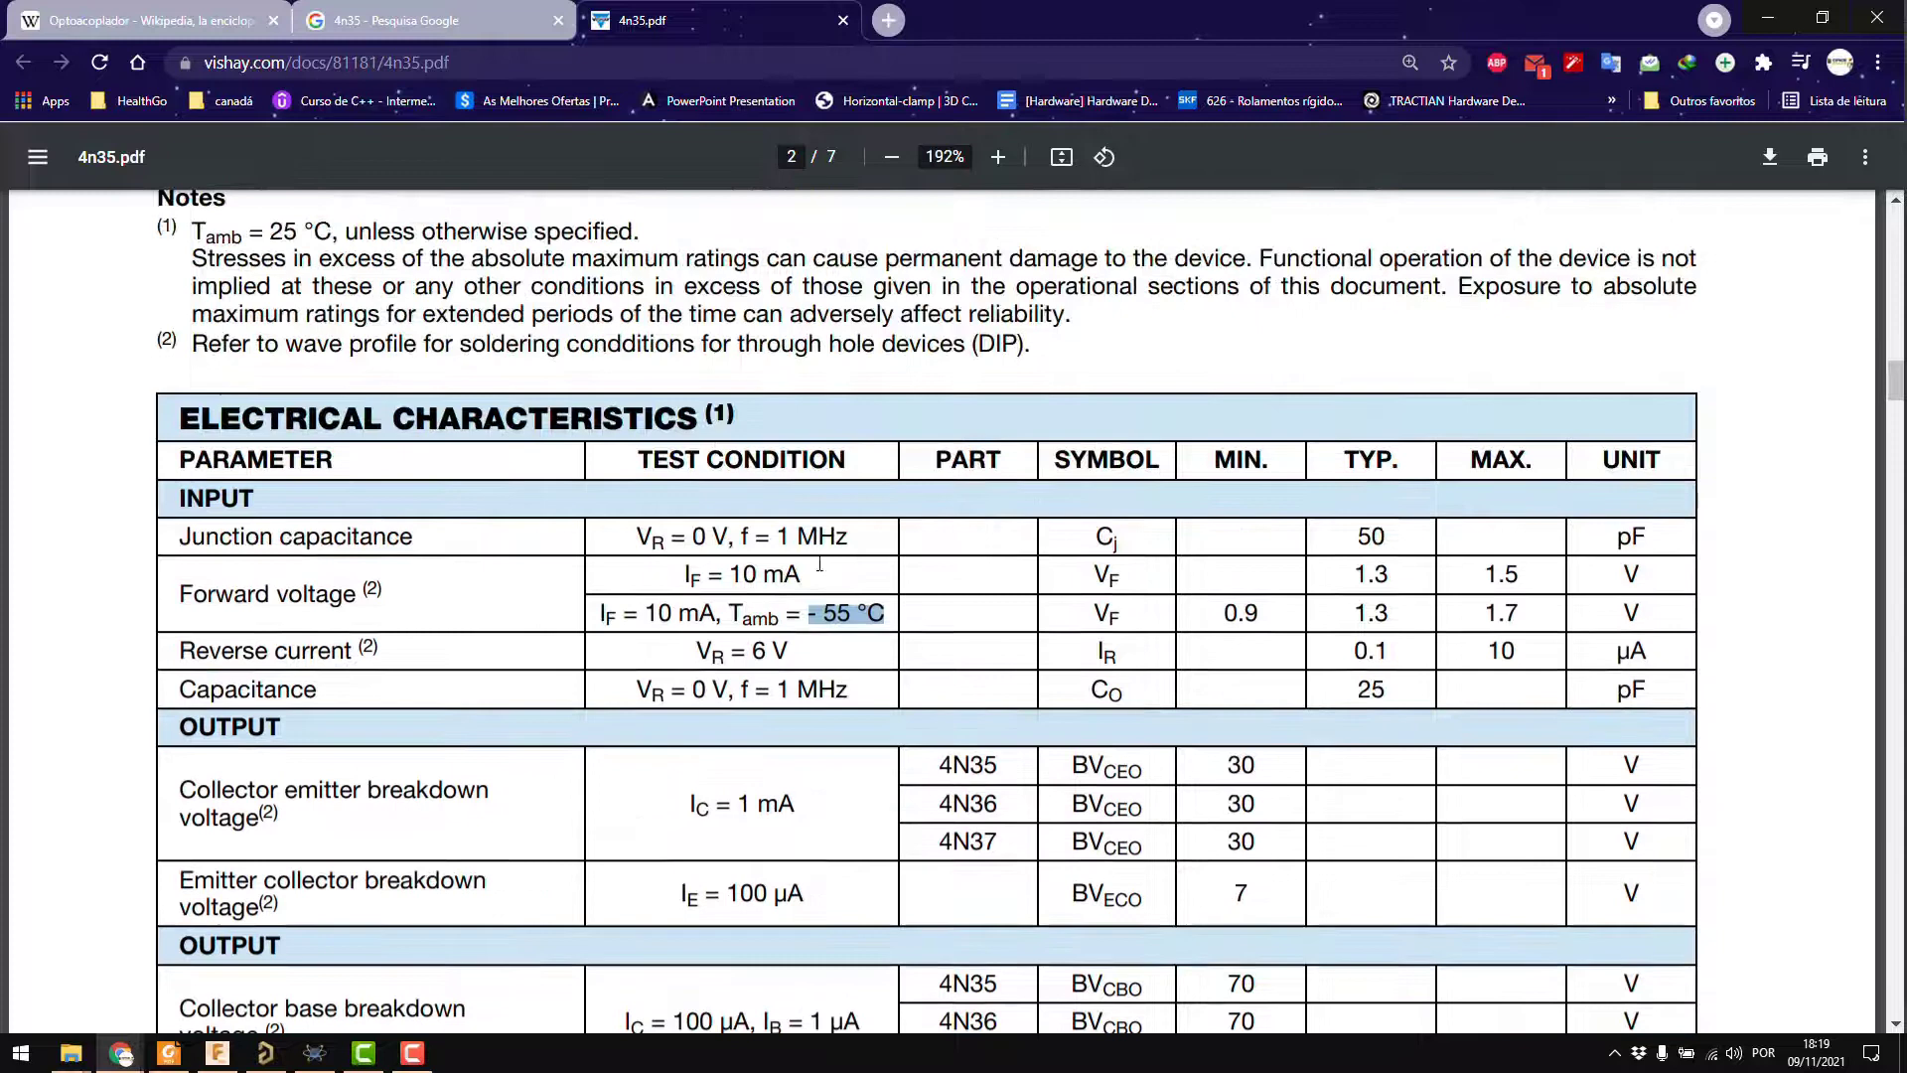
drag(819, 566, 731, 574)
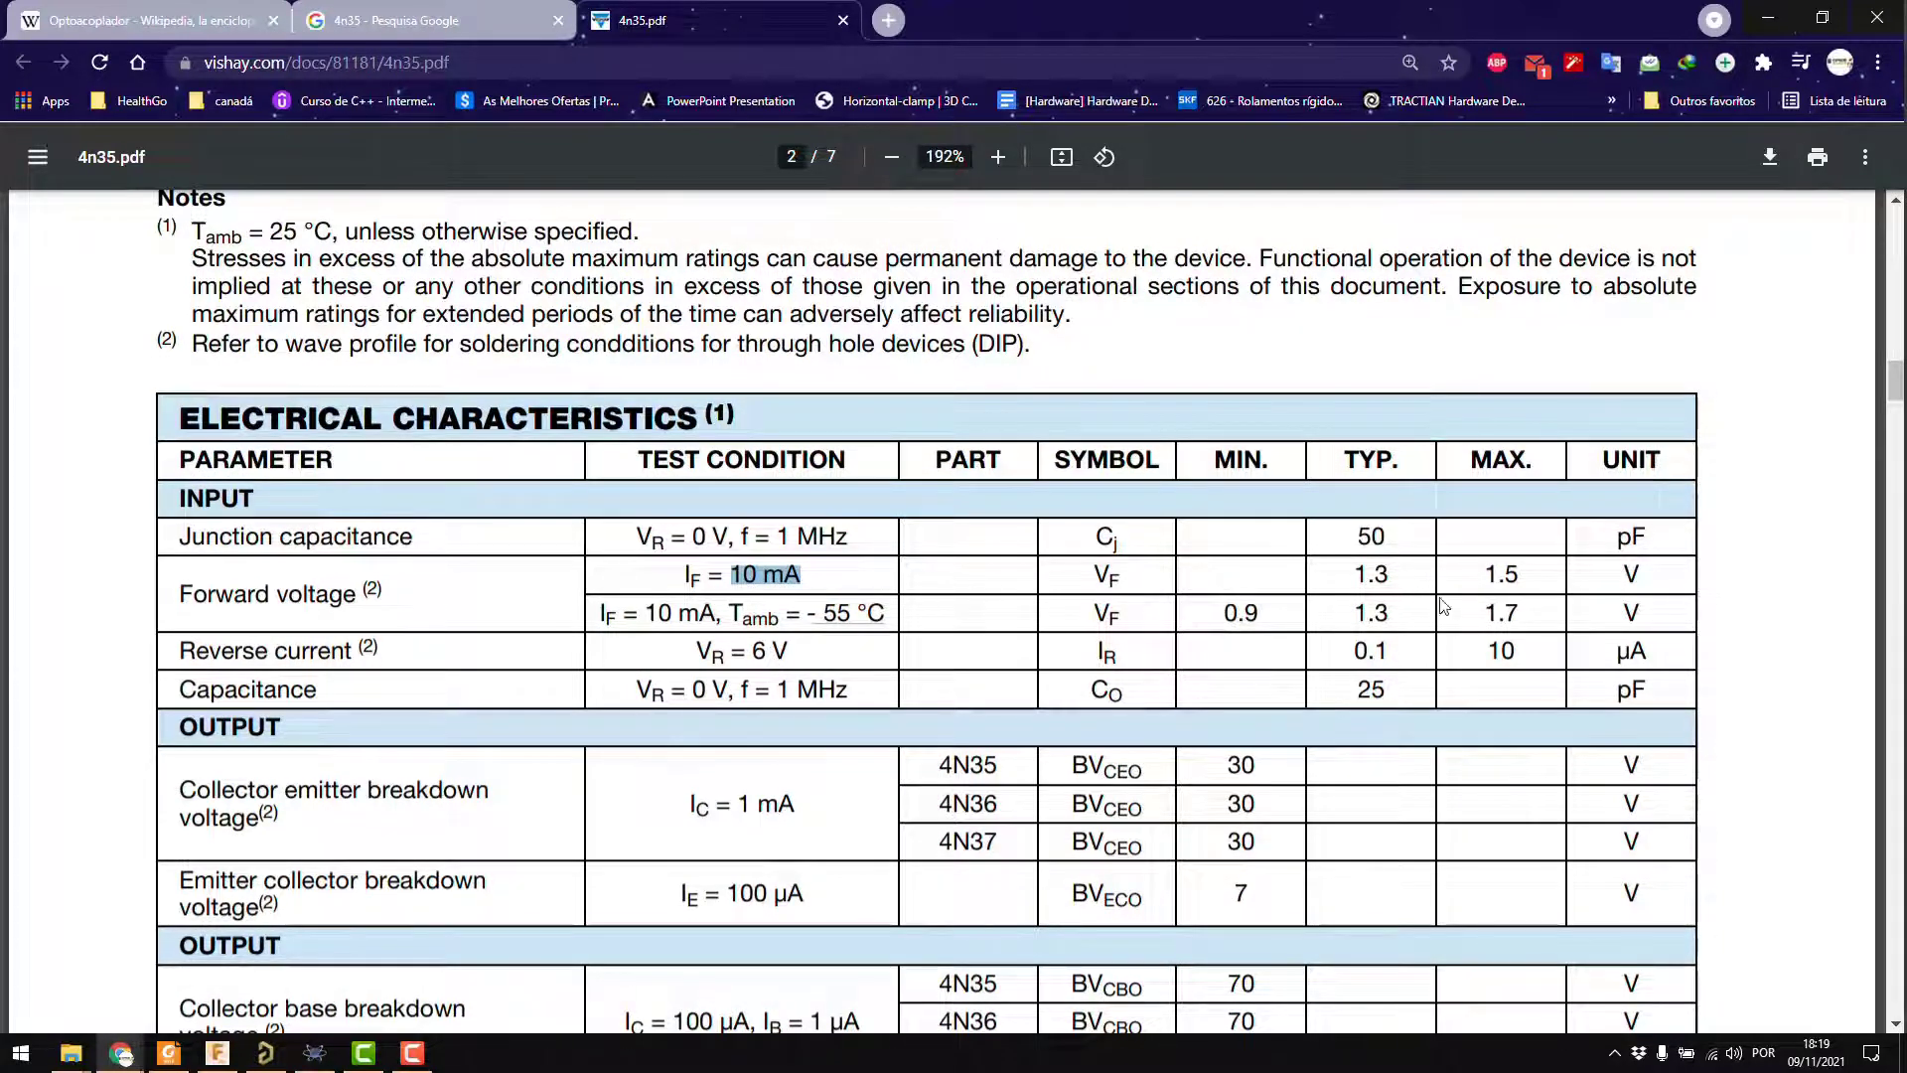
- Examine the Typical Characteristics graphs in the datasheet, especially the Fig. 1 plot of forward voltage versus forward current
scroll(1569, 571, down, 10)
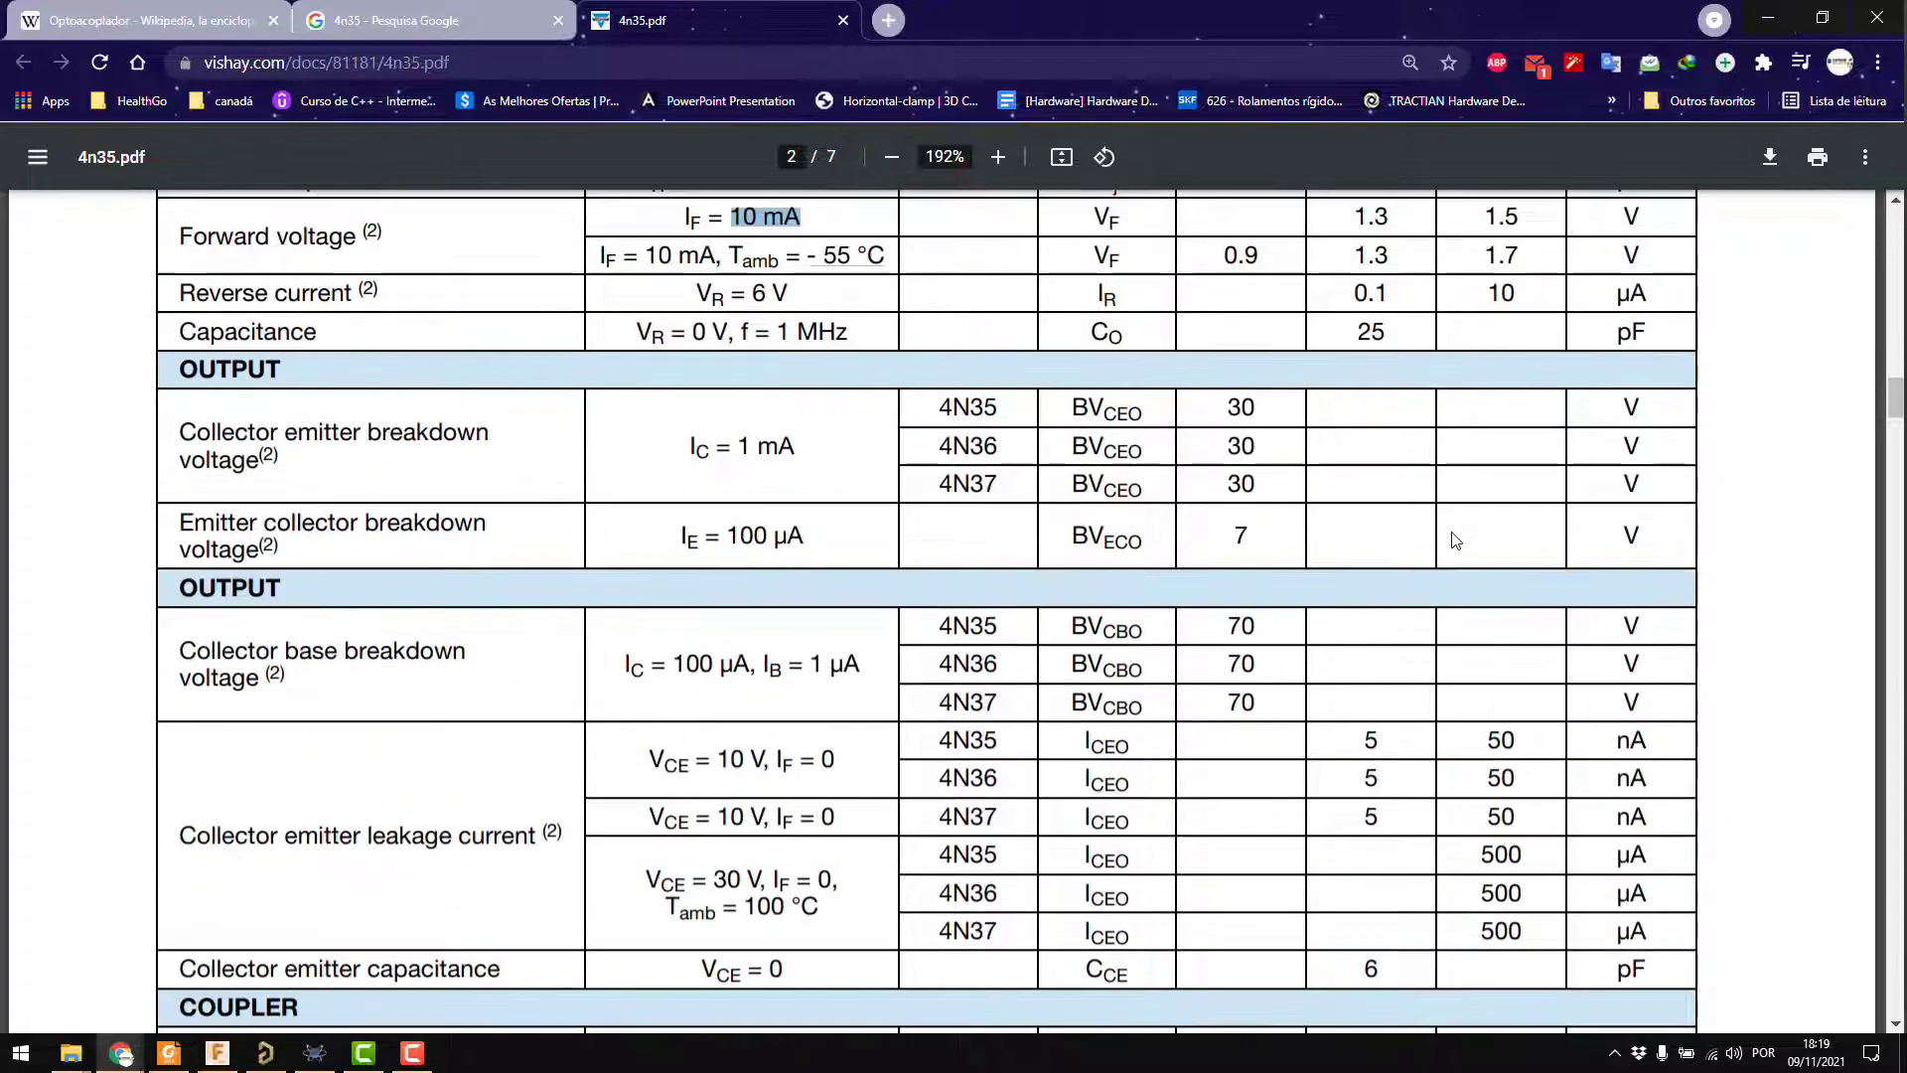
scroll(1438, 522, down, 12)
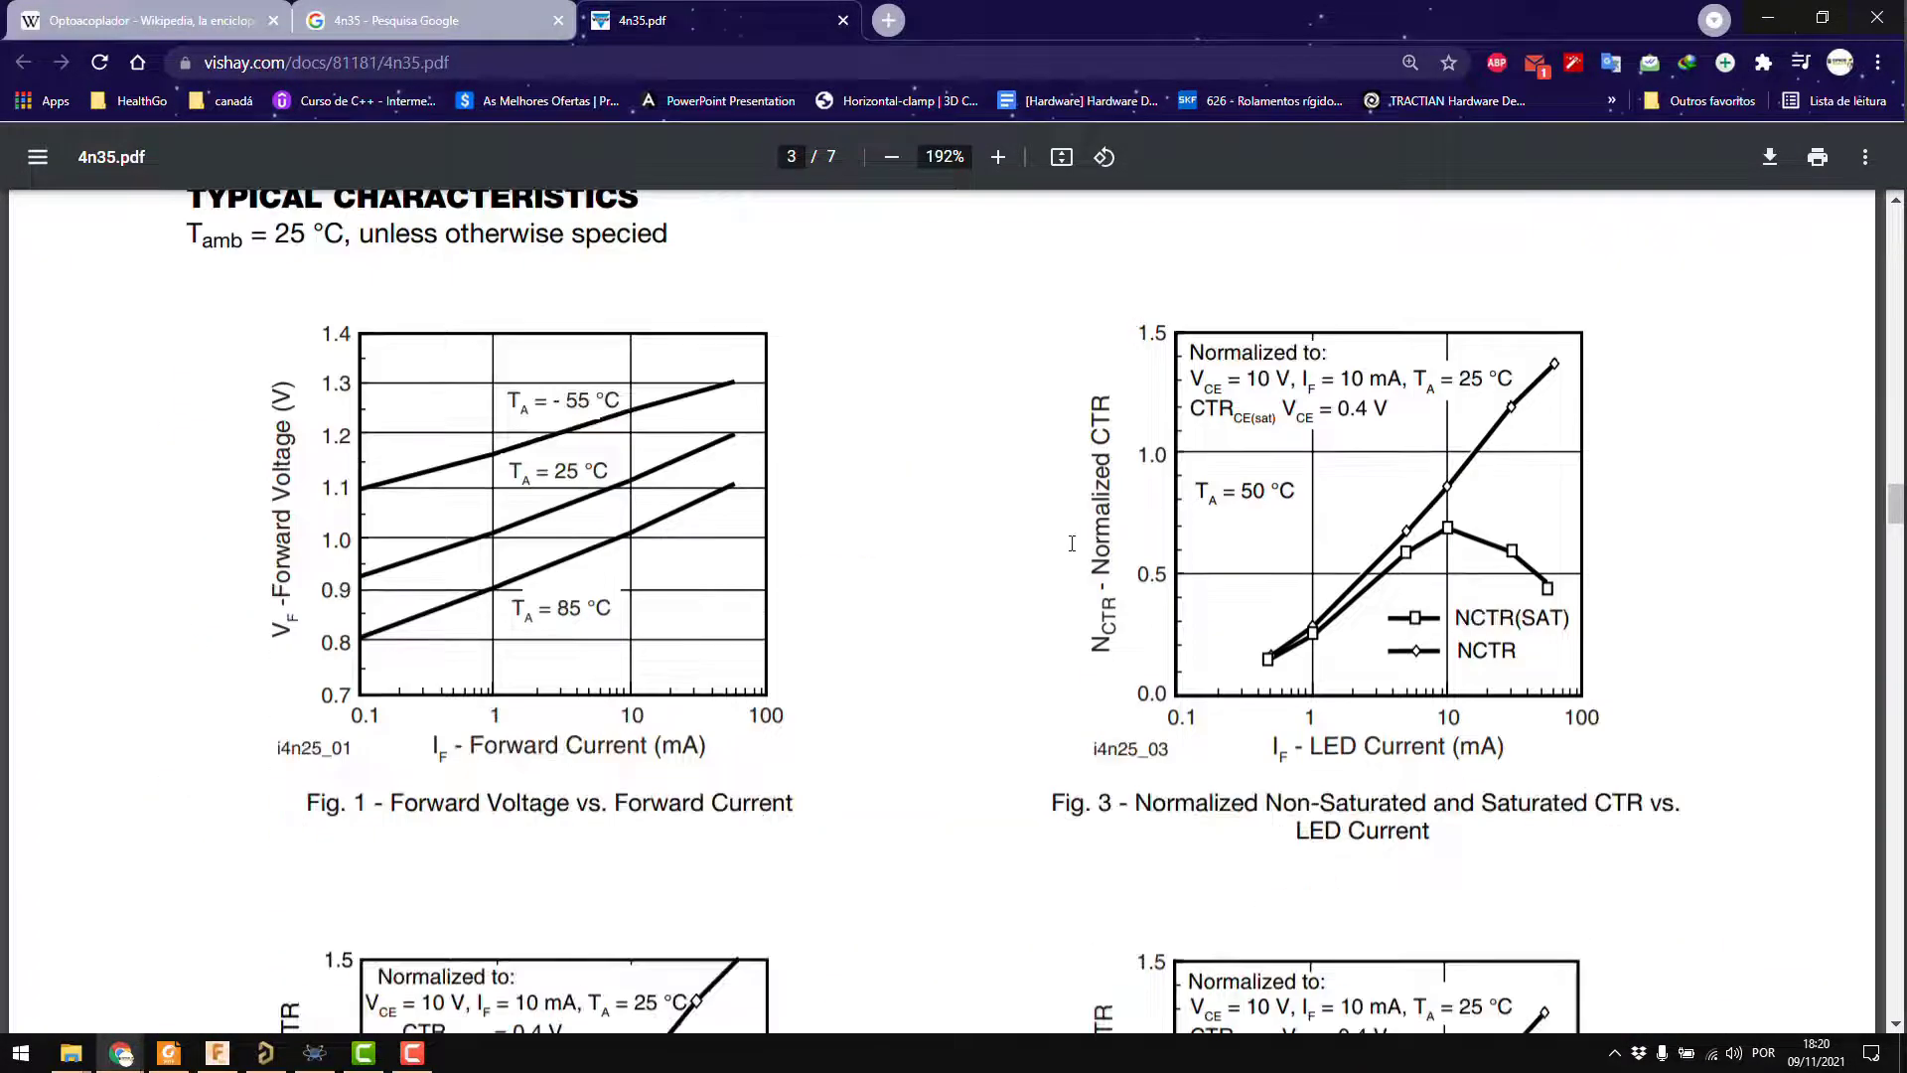
scroll(1505, 556, down, 5)
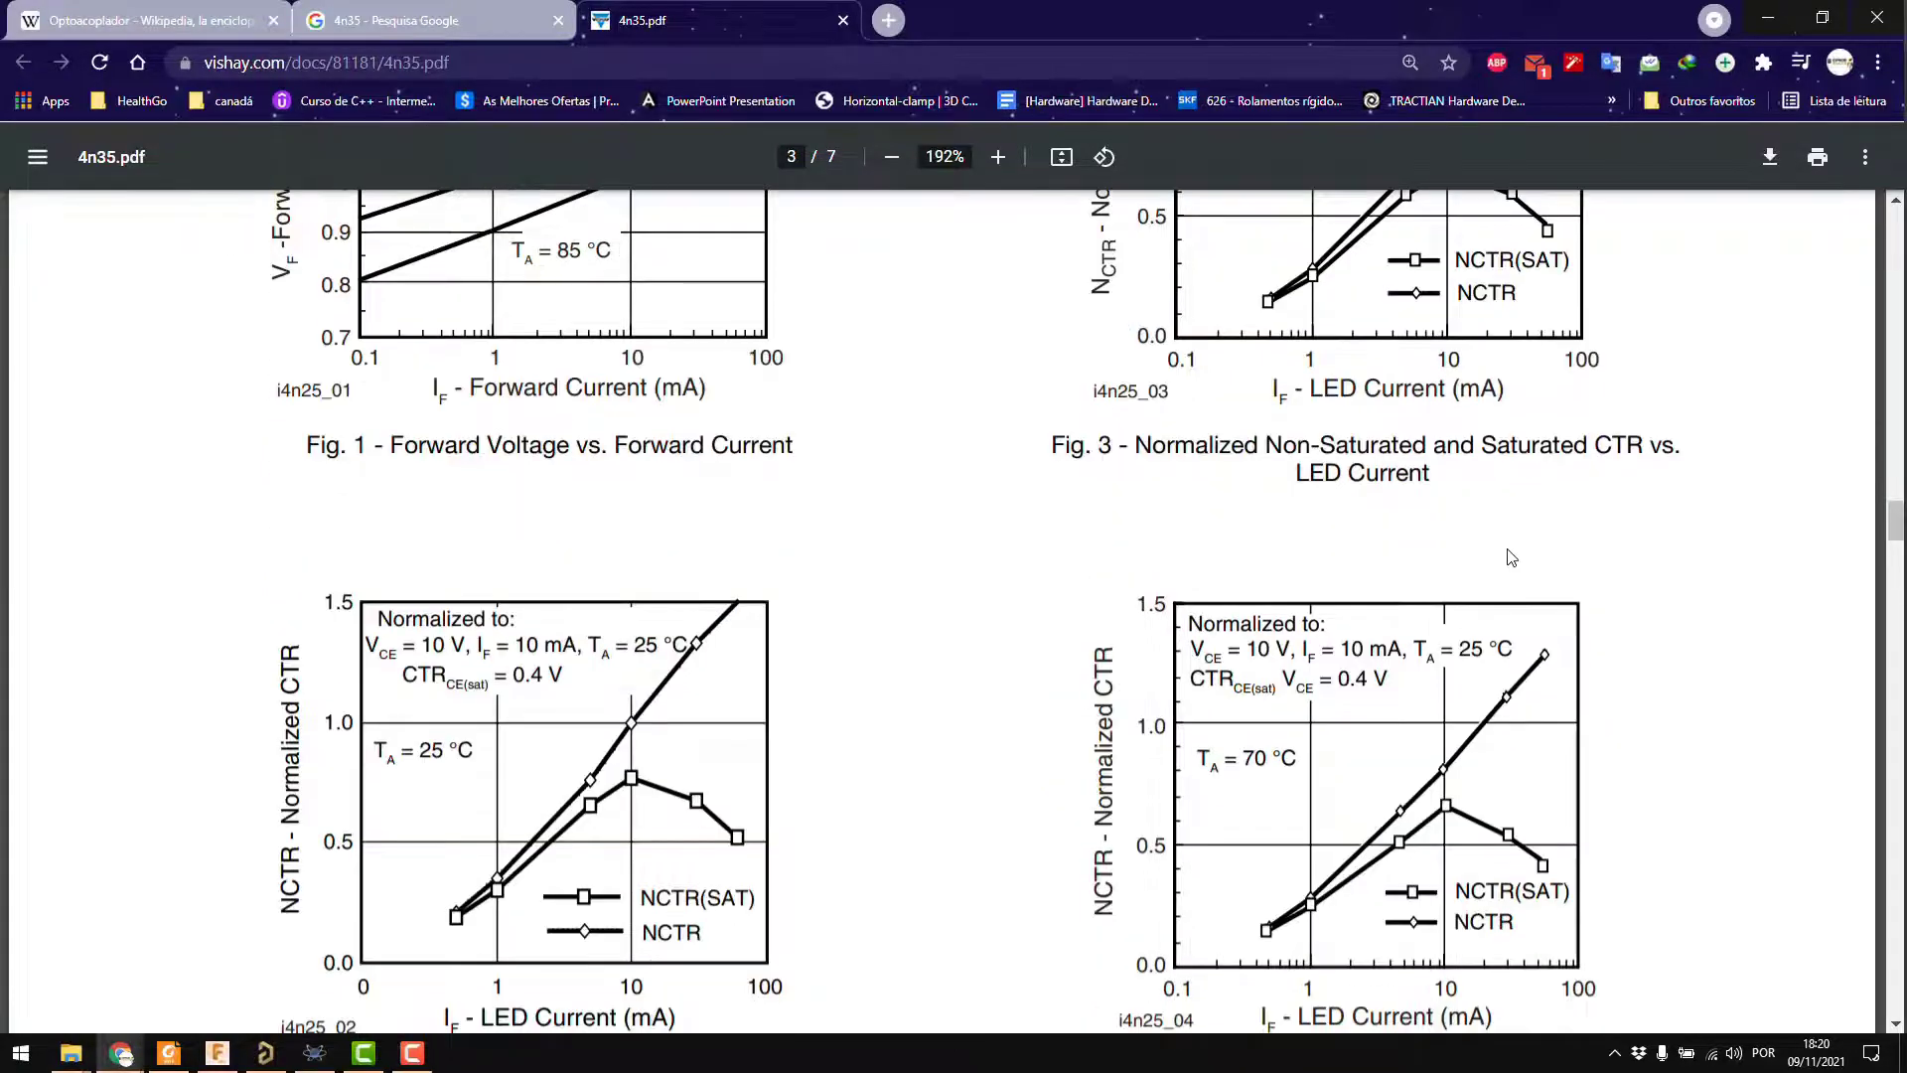
scroll(1499, 540, down, 4)
scroll(1113, 620, up, 5)
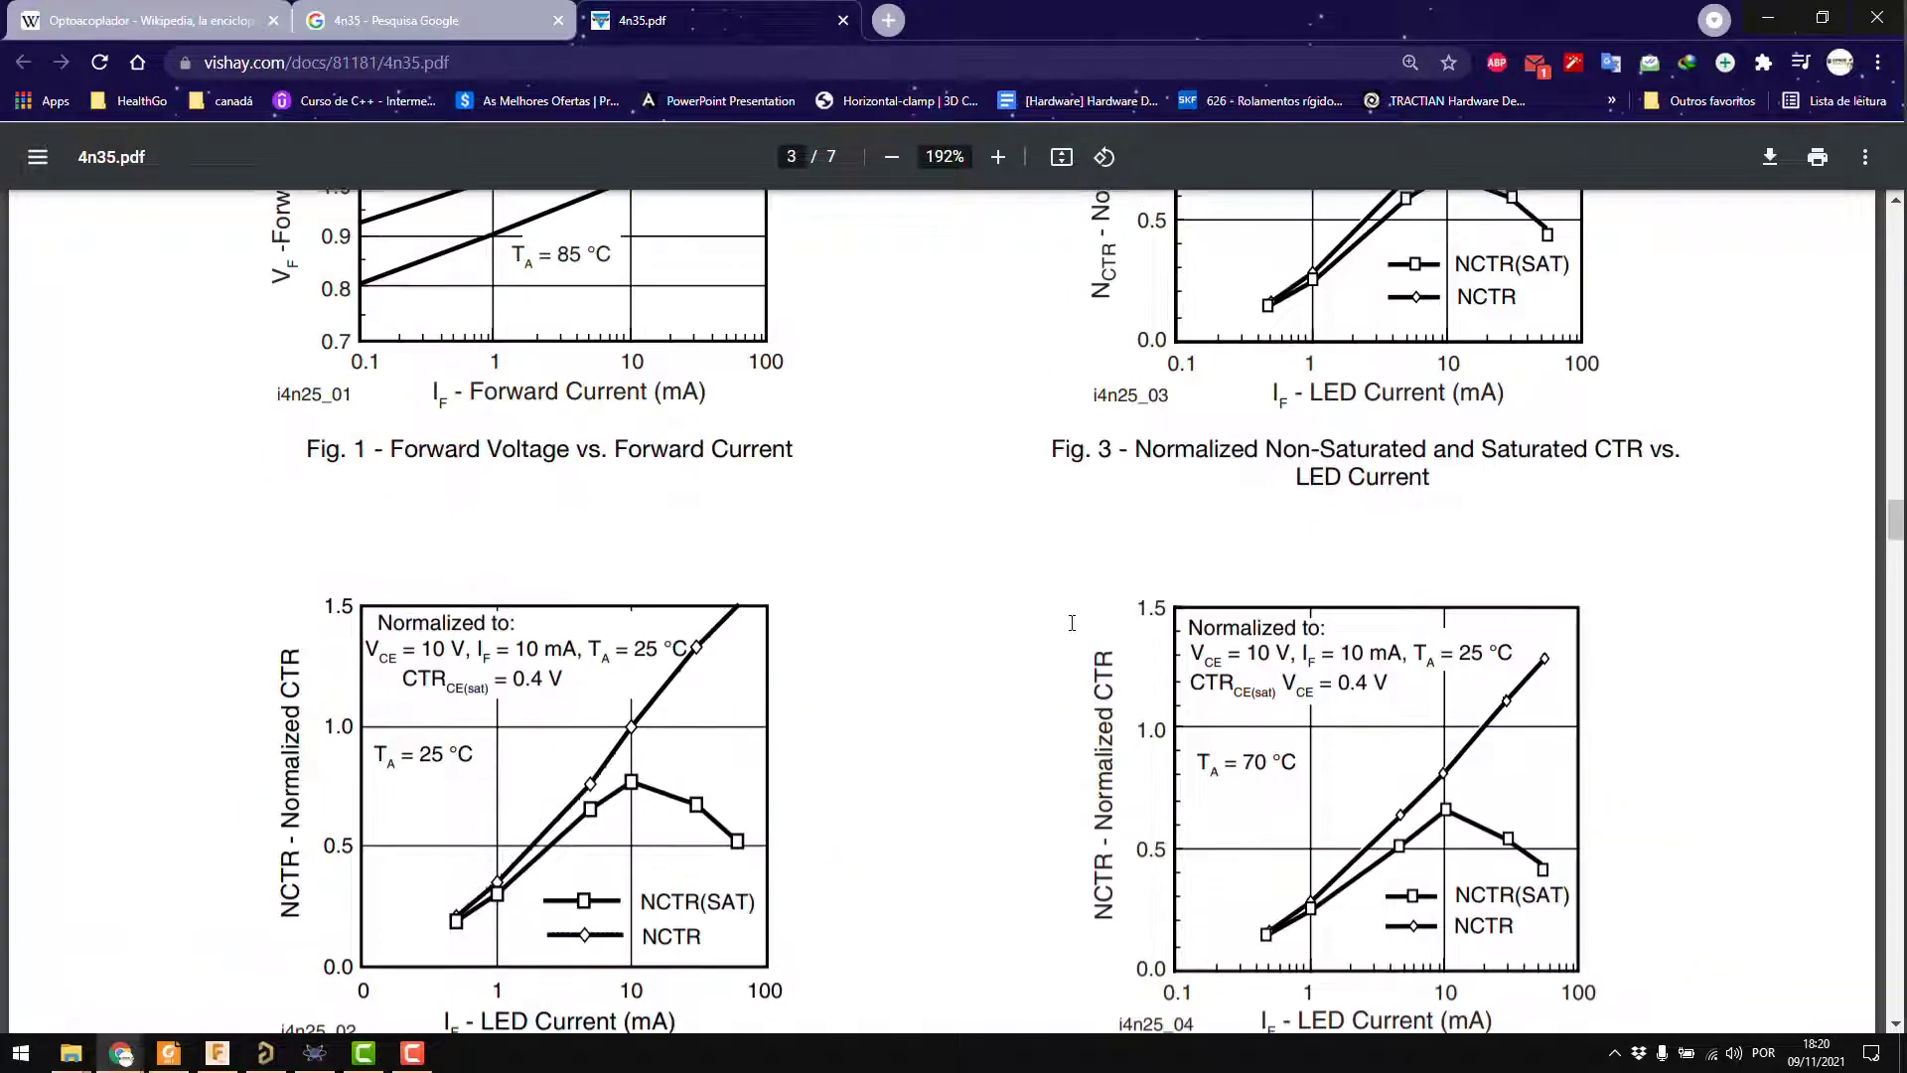
scroll(1015, 632, up, 3)
scroll(1014, 632, up, 2)
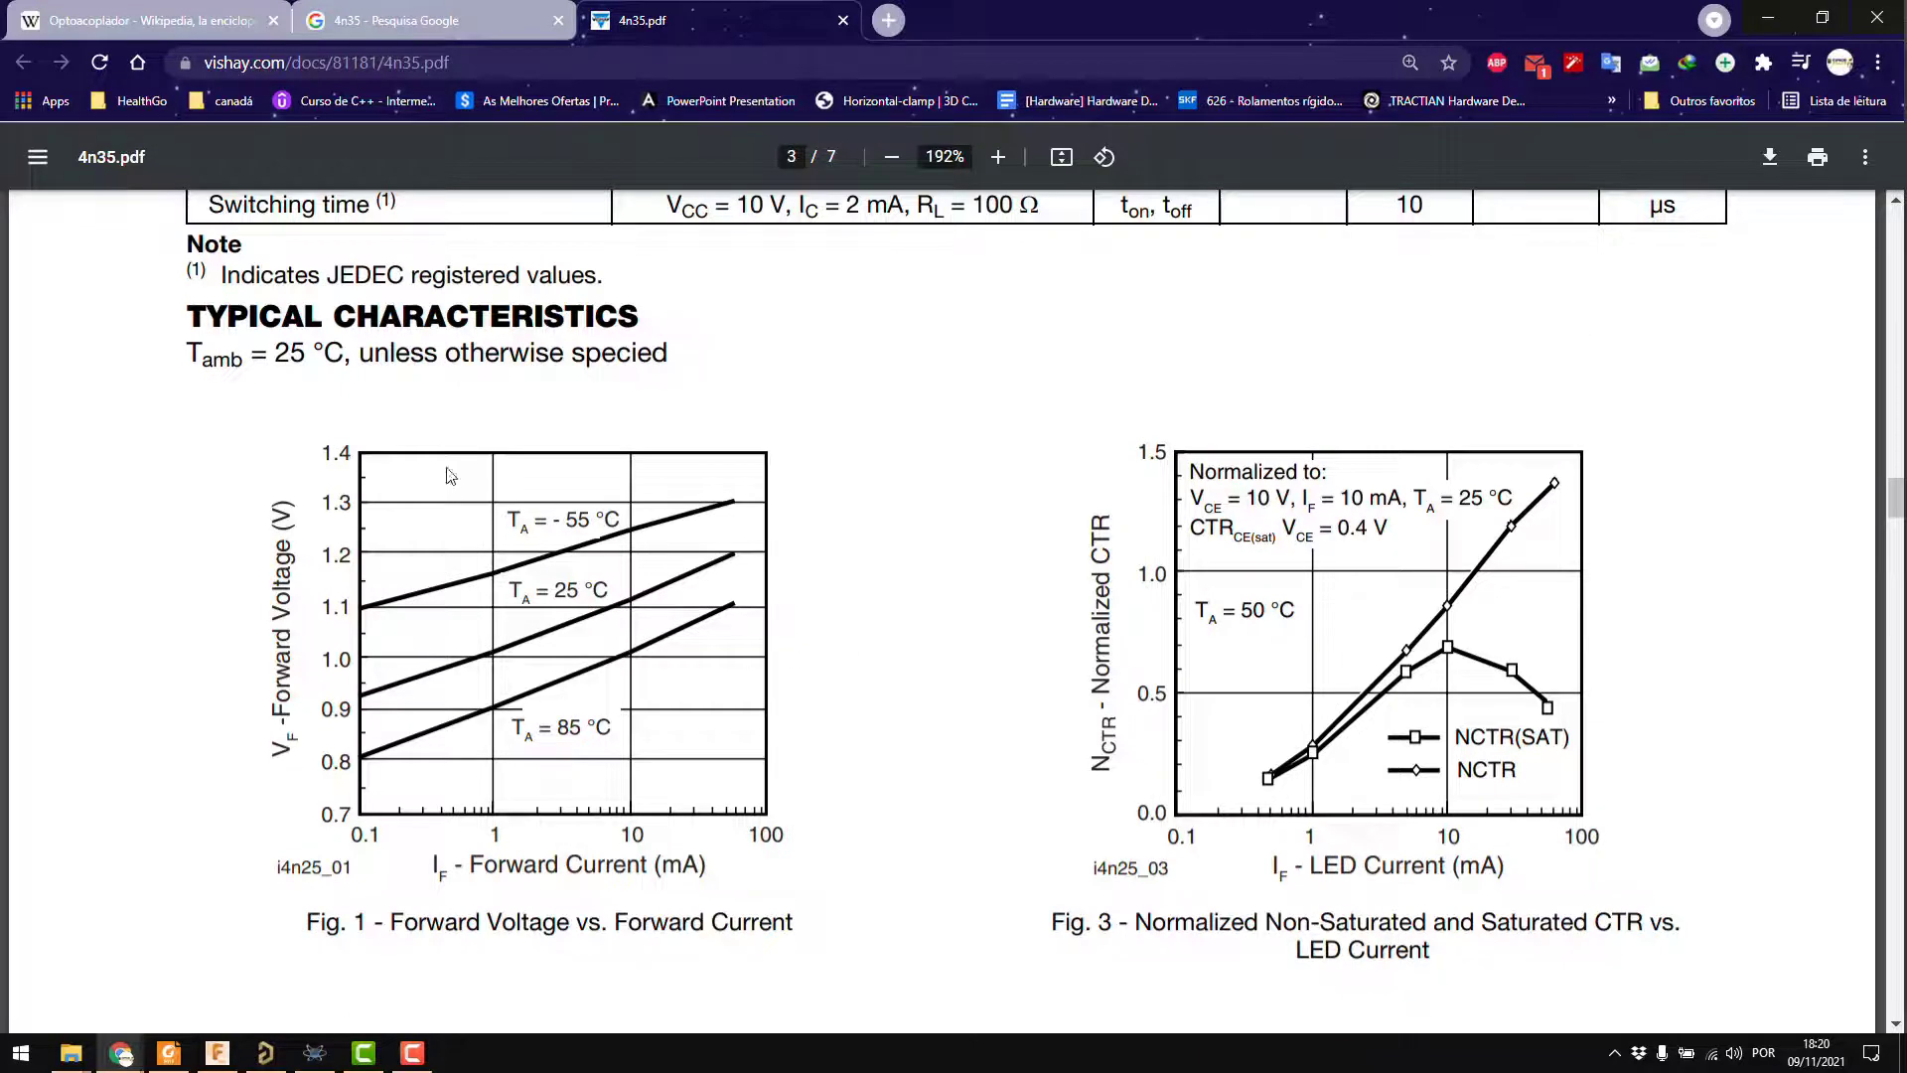
drag(440, 864, 424, 674)
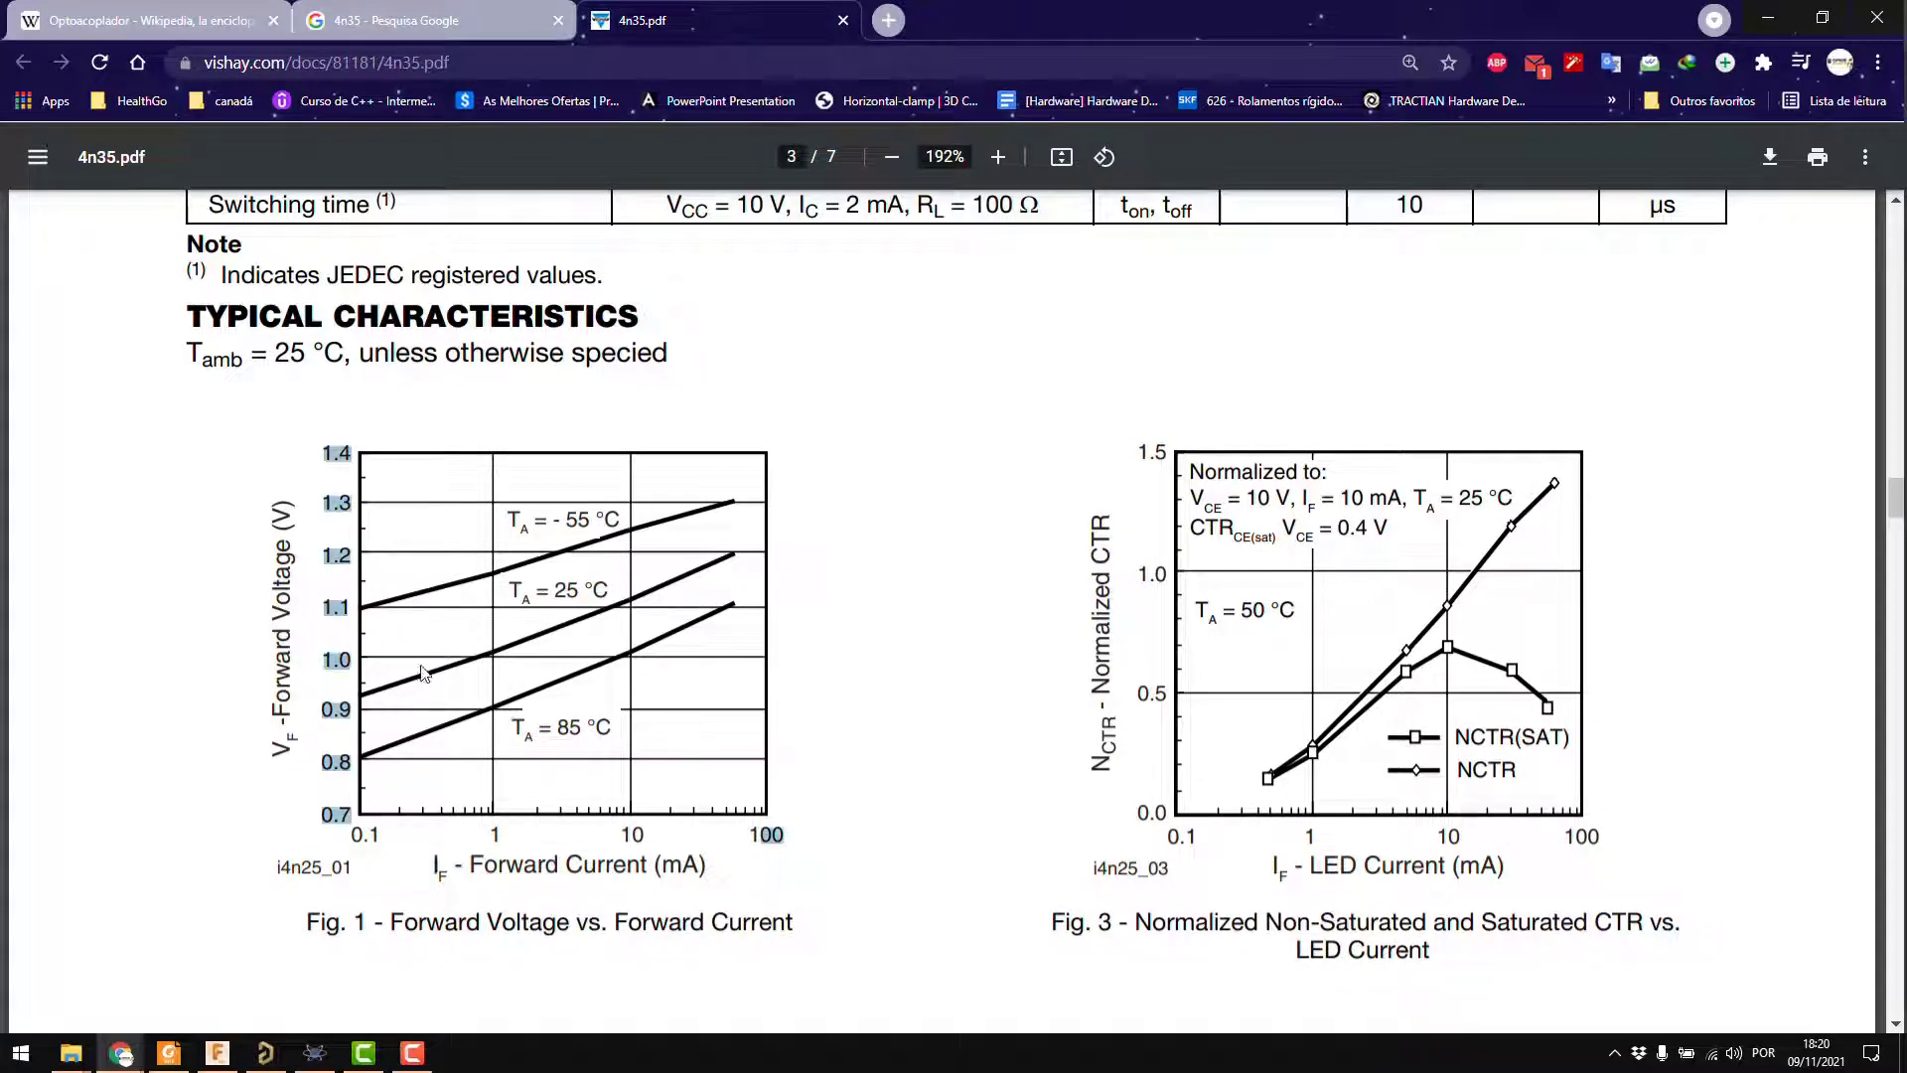
drag(287, 642, 289, 635)
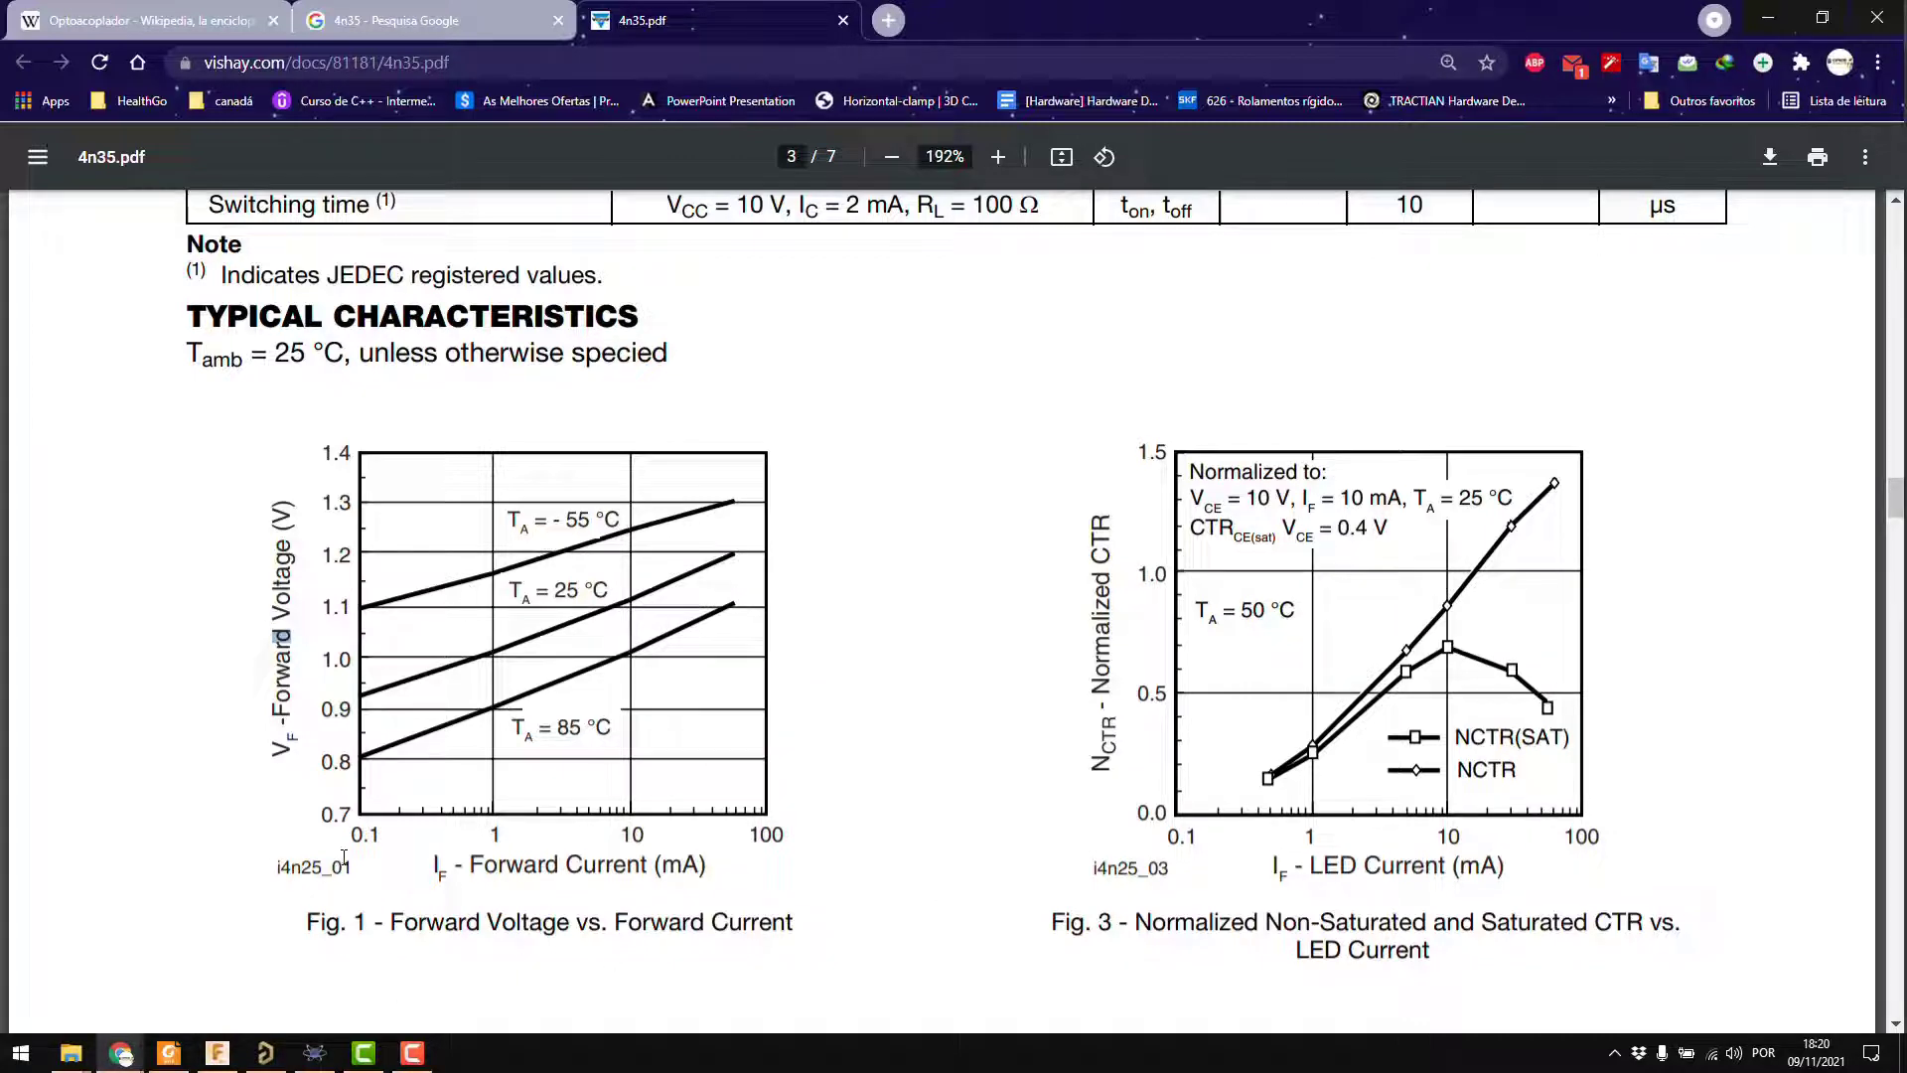
drag(346, 861, 302, 864)
scroll(1581, 639, down, 6)
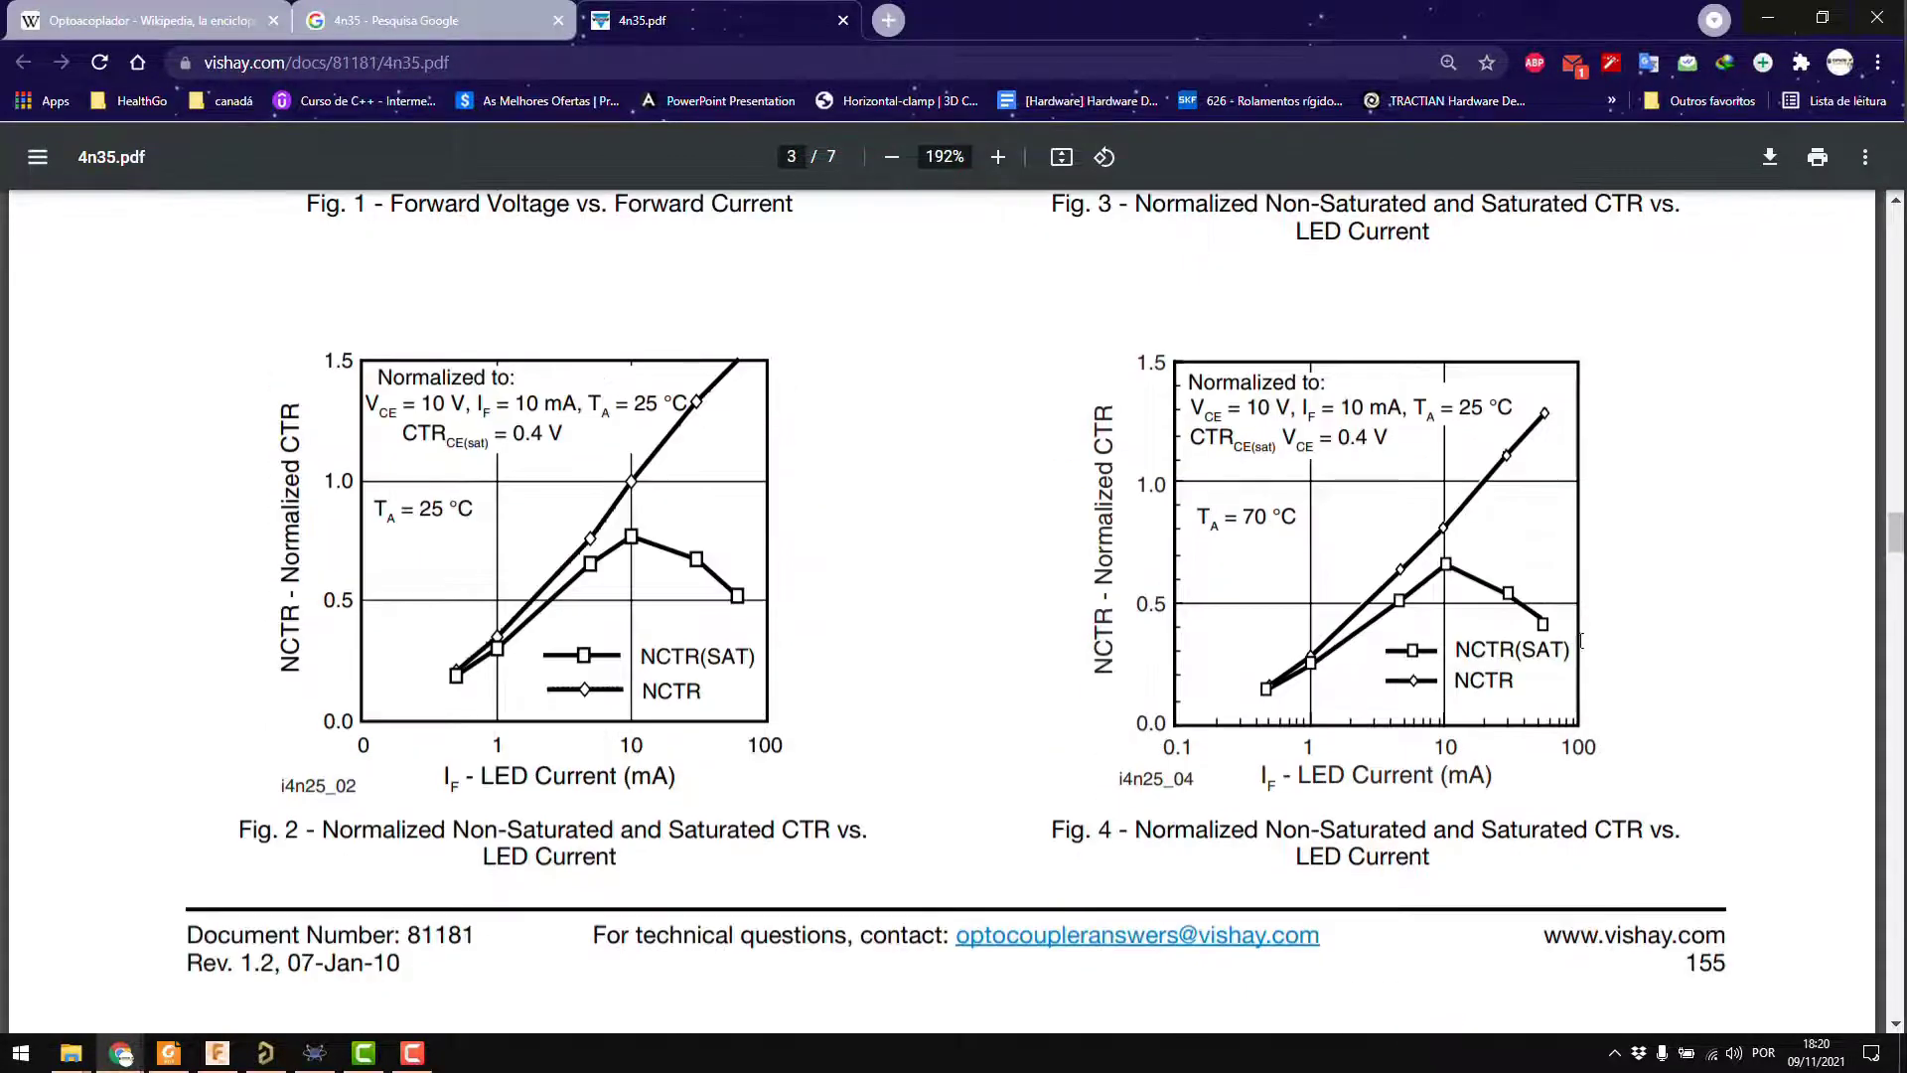
scroll(1581, 639, down, 10)
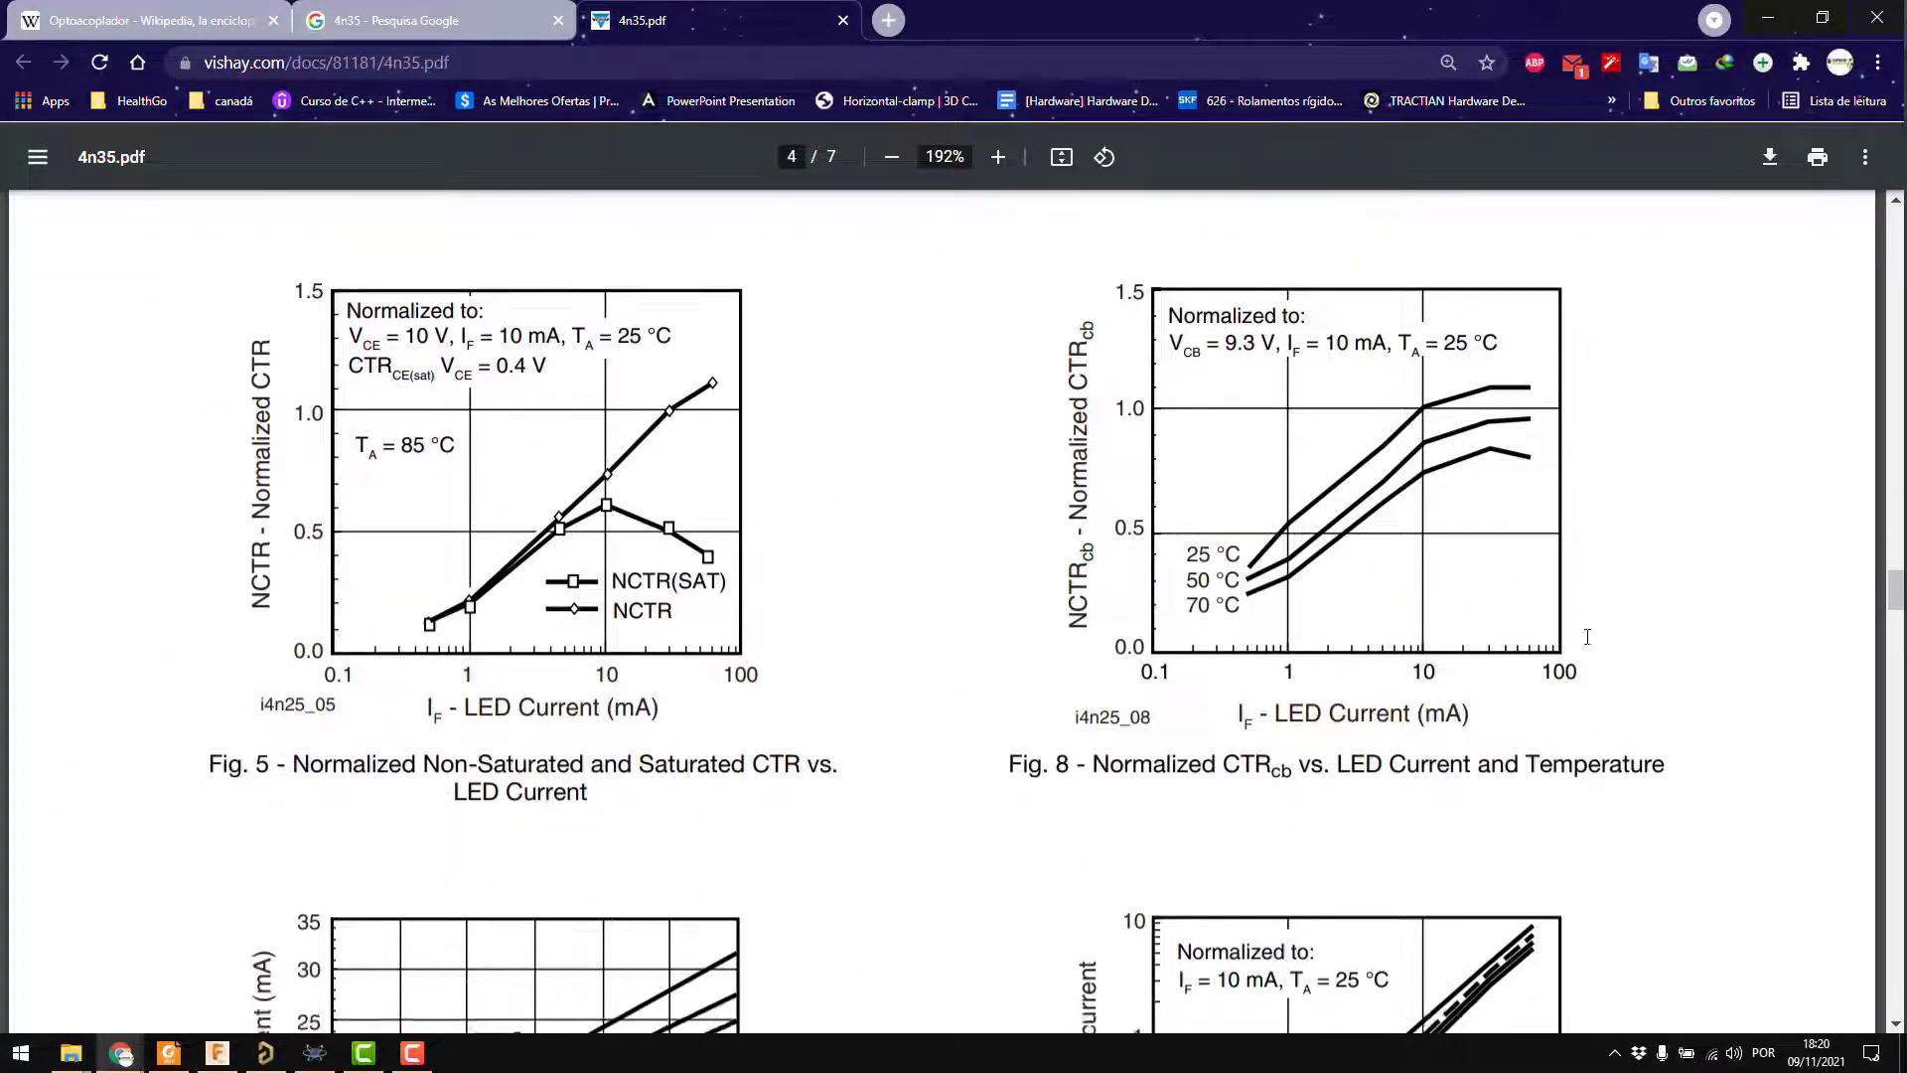
- Examine the input current, frequency and supply voltage given in the Fig. 14 switching schematic
scroll(1589, 635, down, 10)
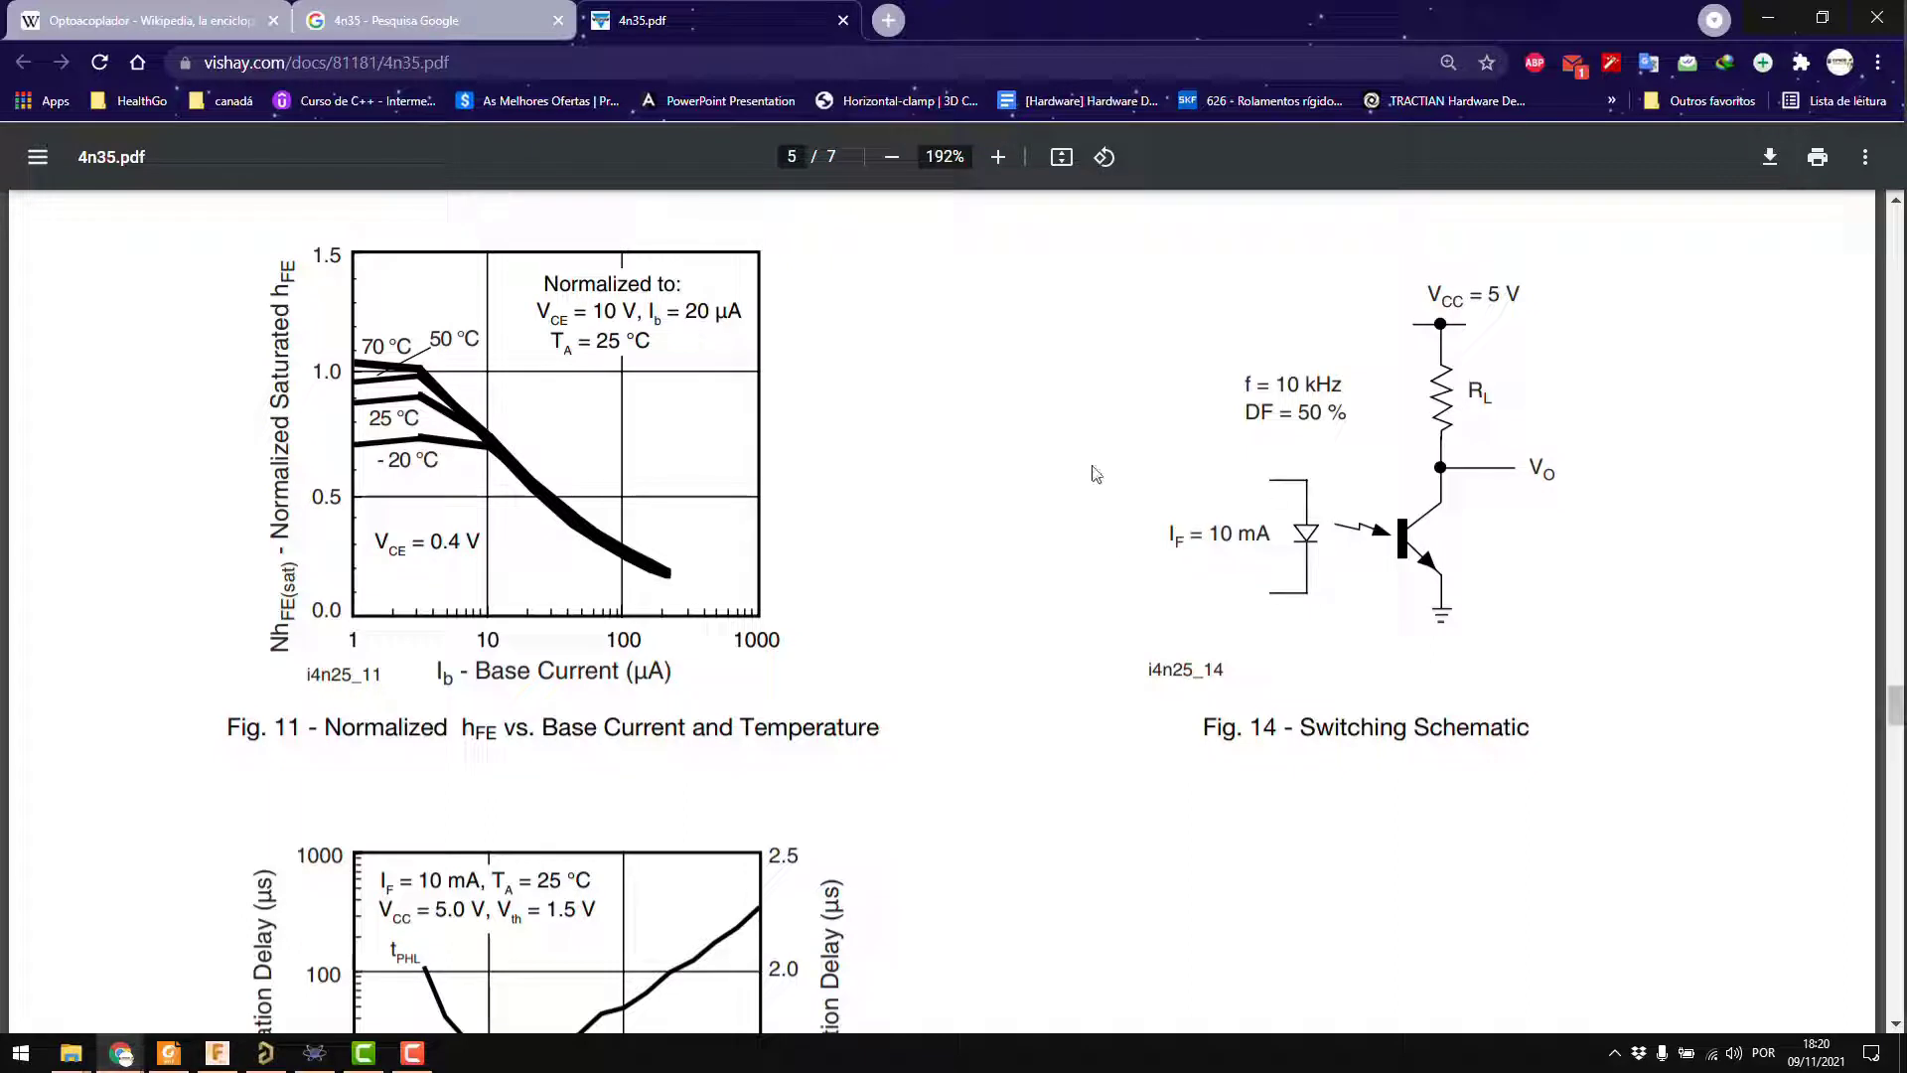
drag(1159, 539, 1265, 534)
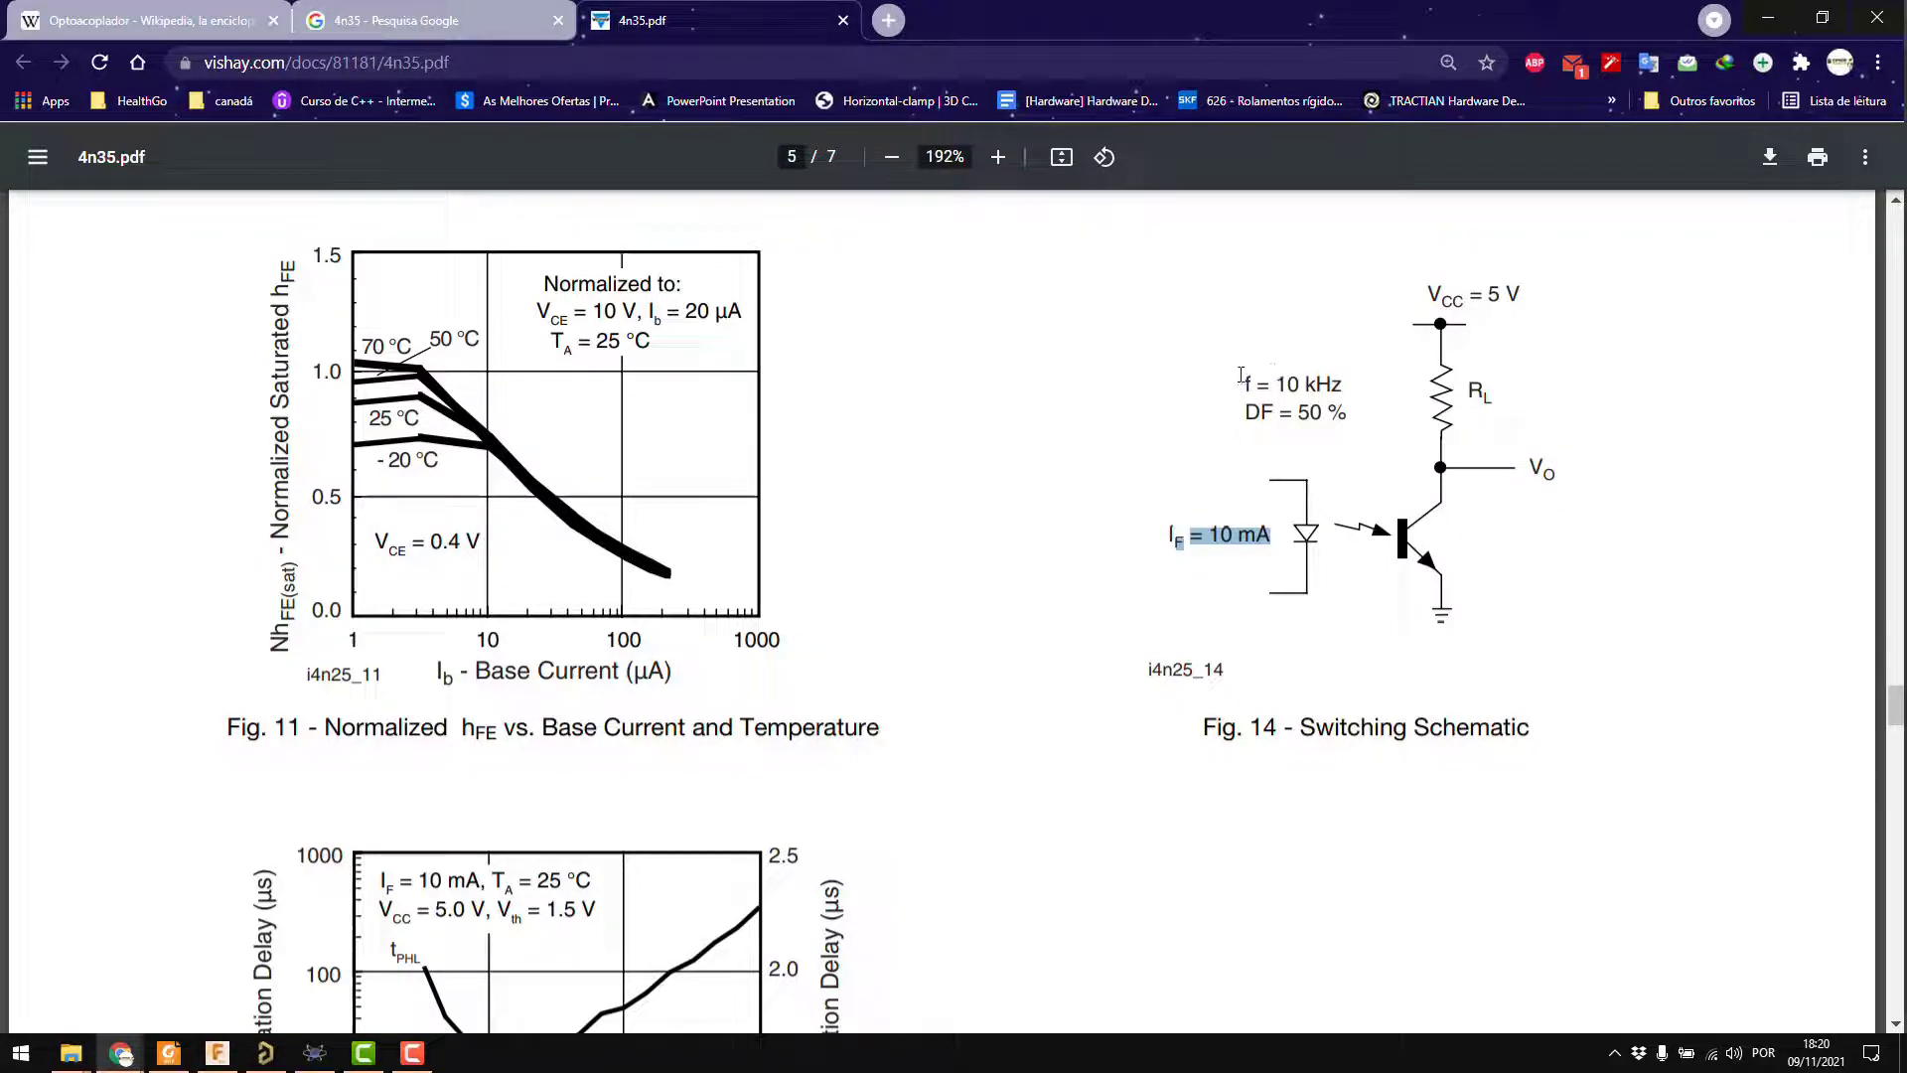
drag(1241, 377, 1344, 389)
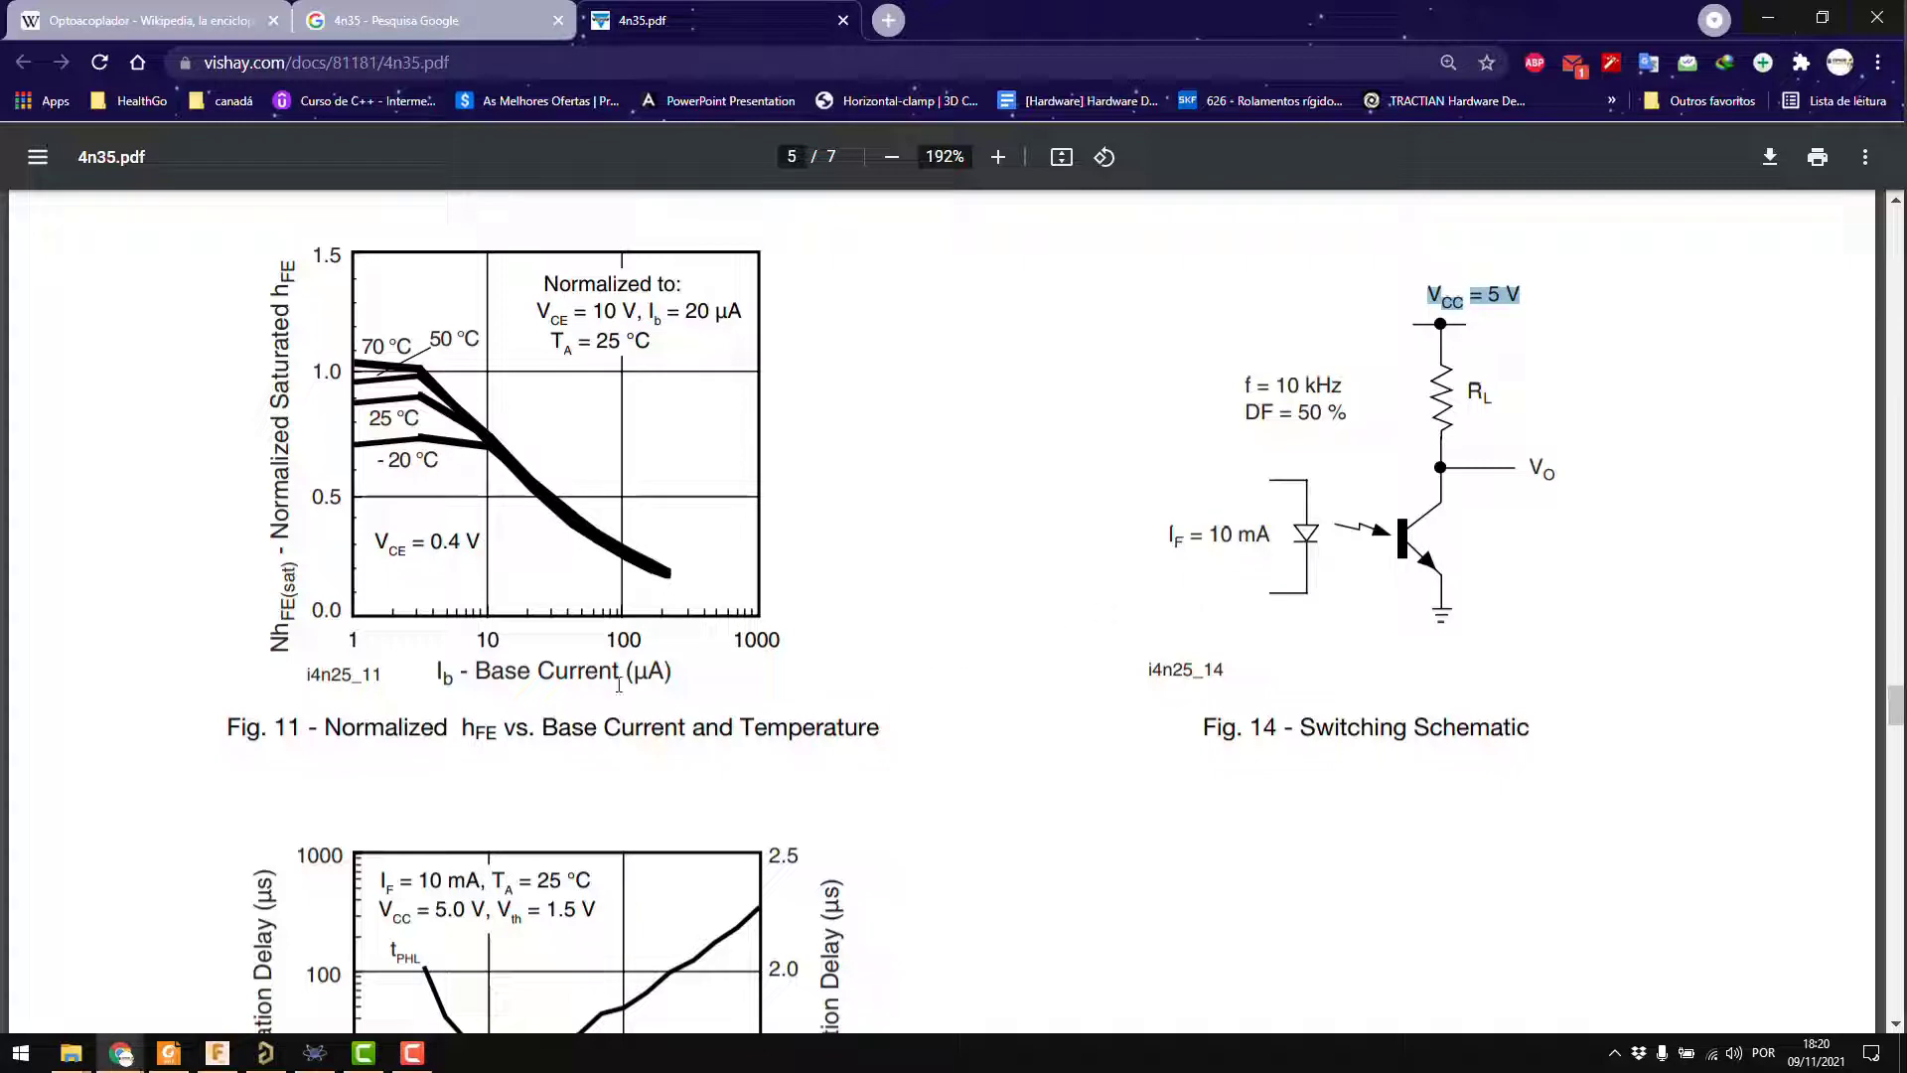
- Switch to the optocoupler schematic in Proteus, open Windows Calculator and calculate 0,01 × 300
click(314, 1052)
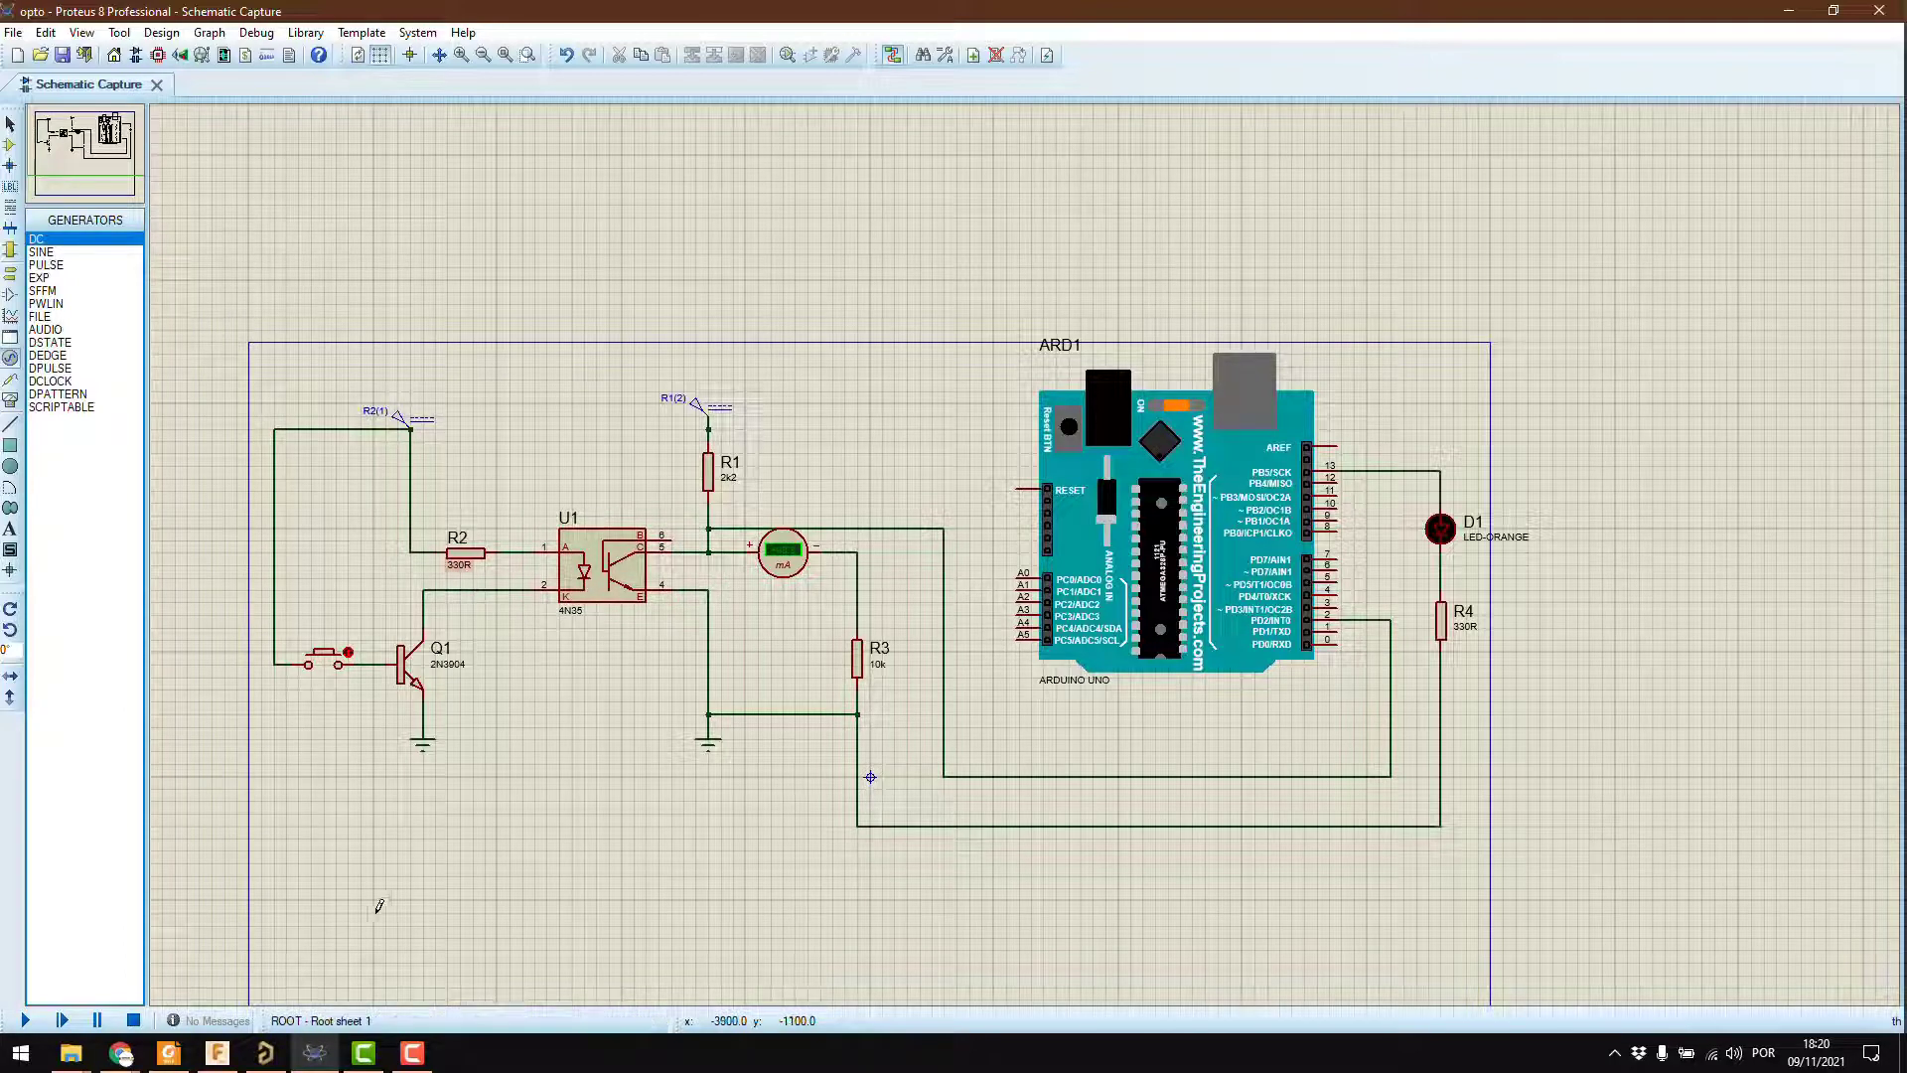
click(20, 1051)
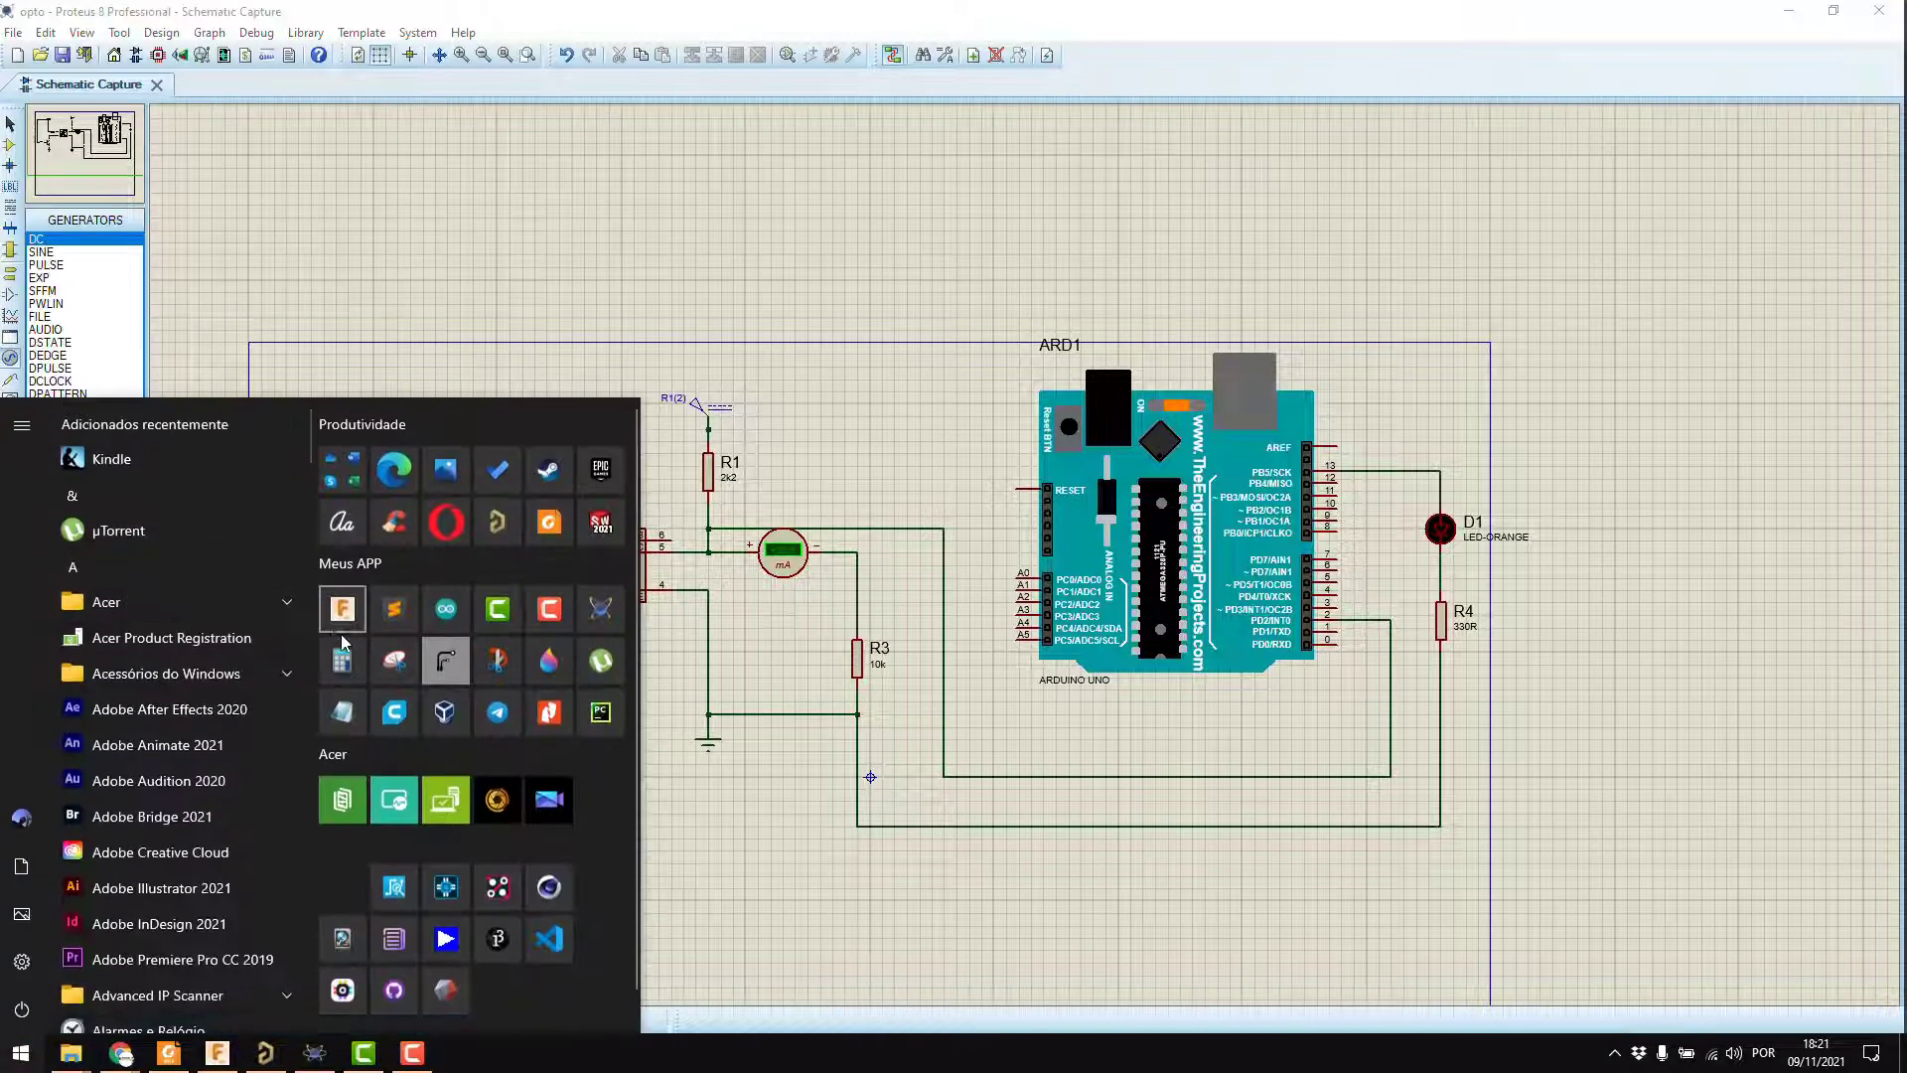
click(342, 661)
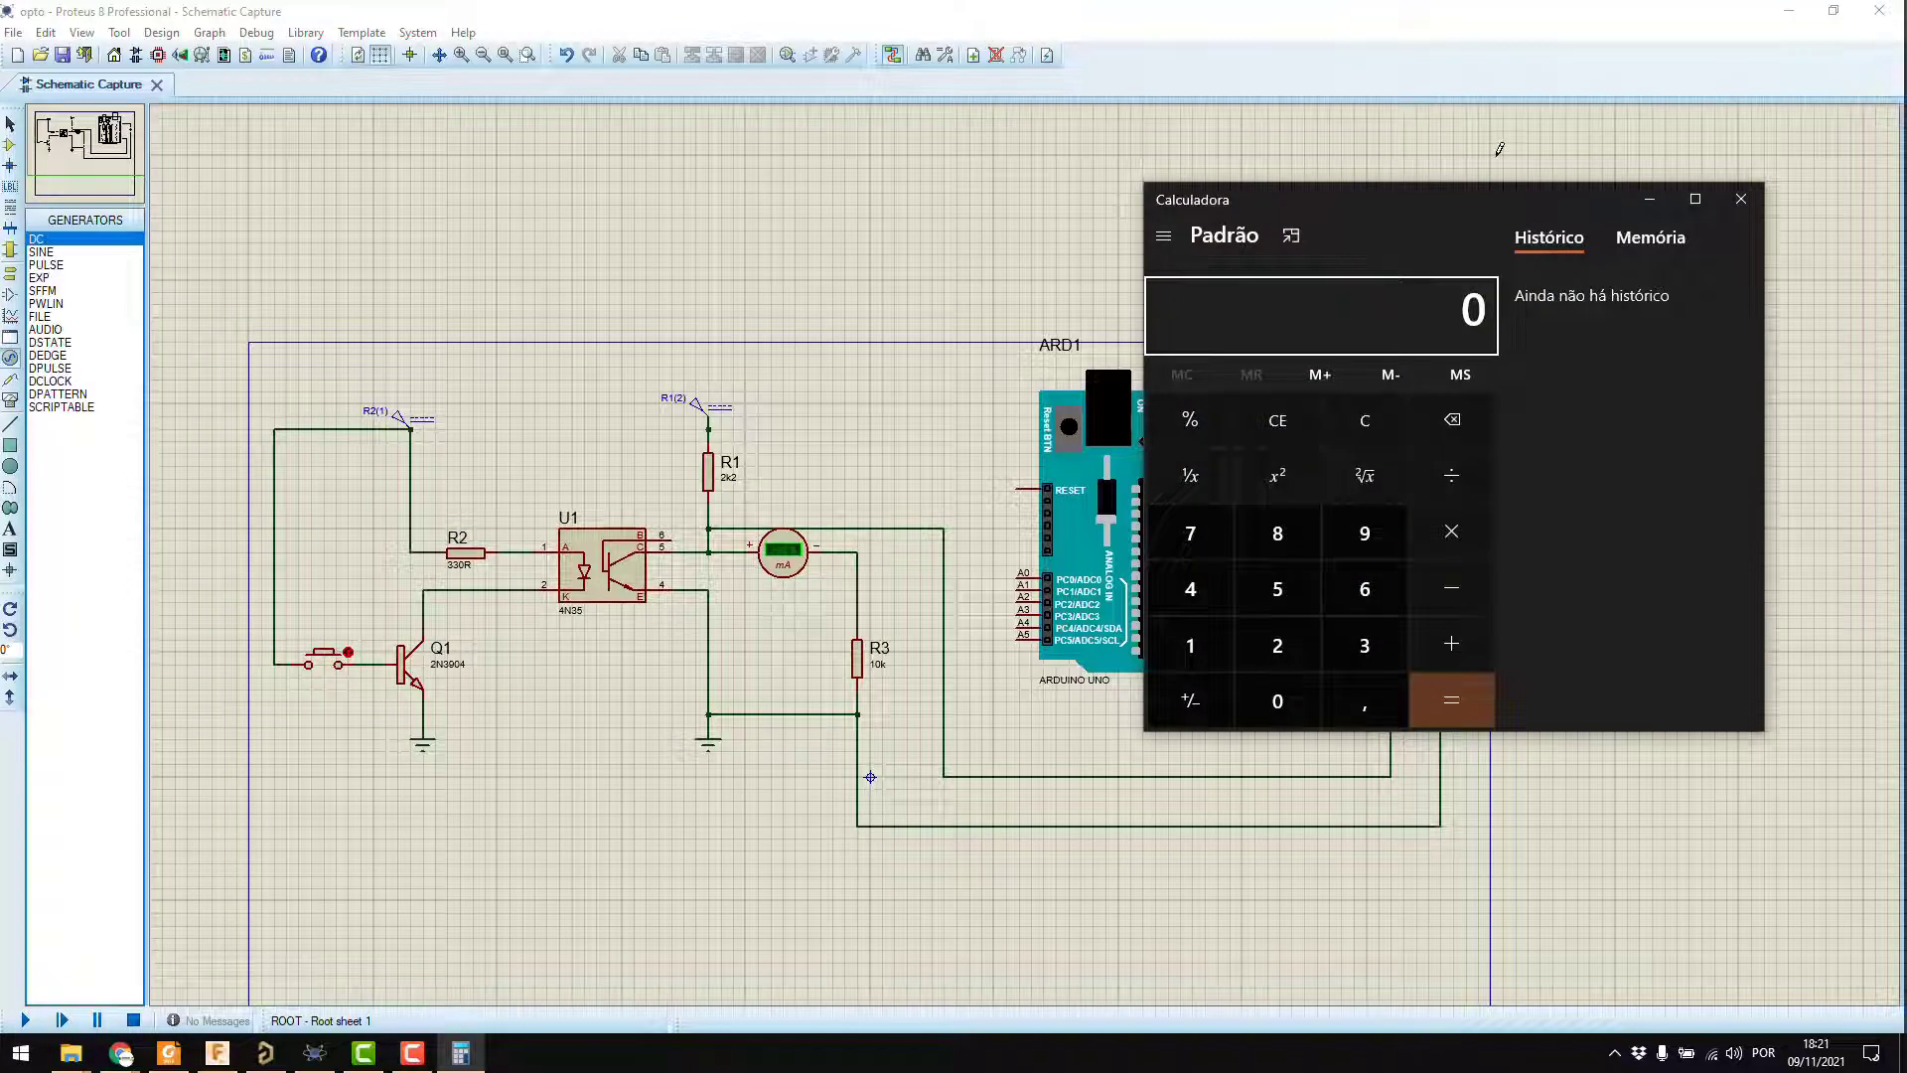
text(10)
key(Escape)
text(0,01)
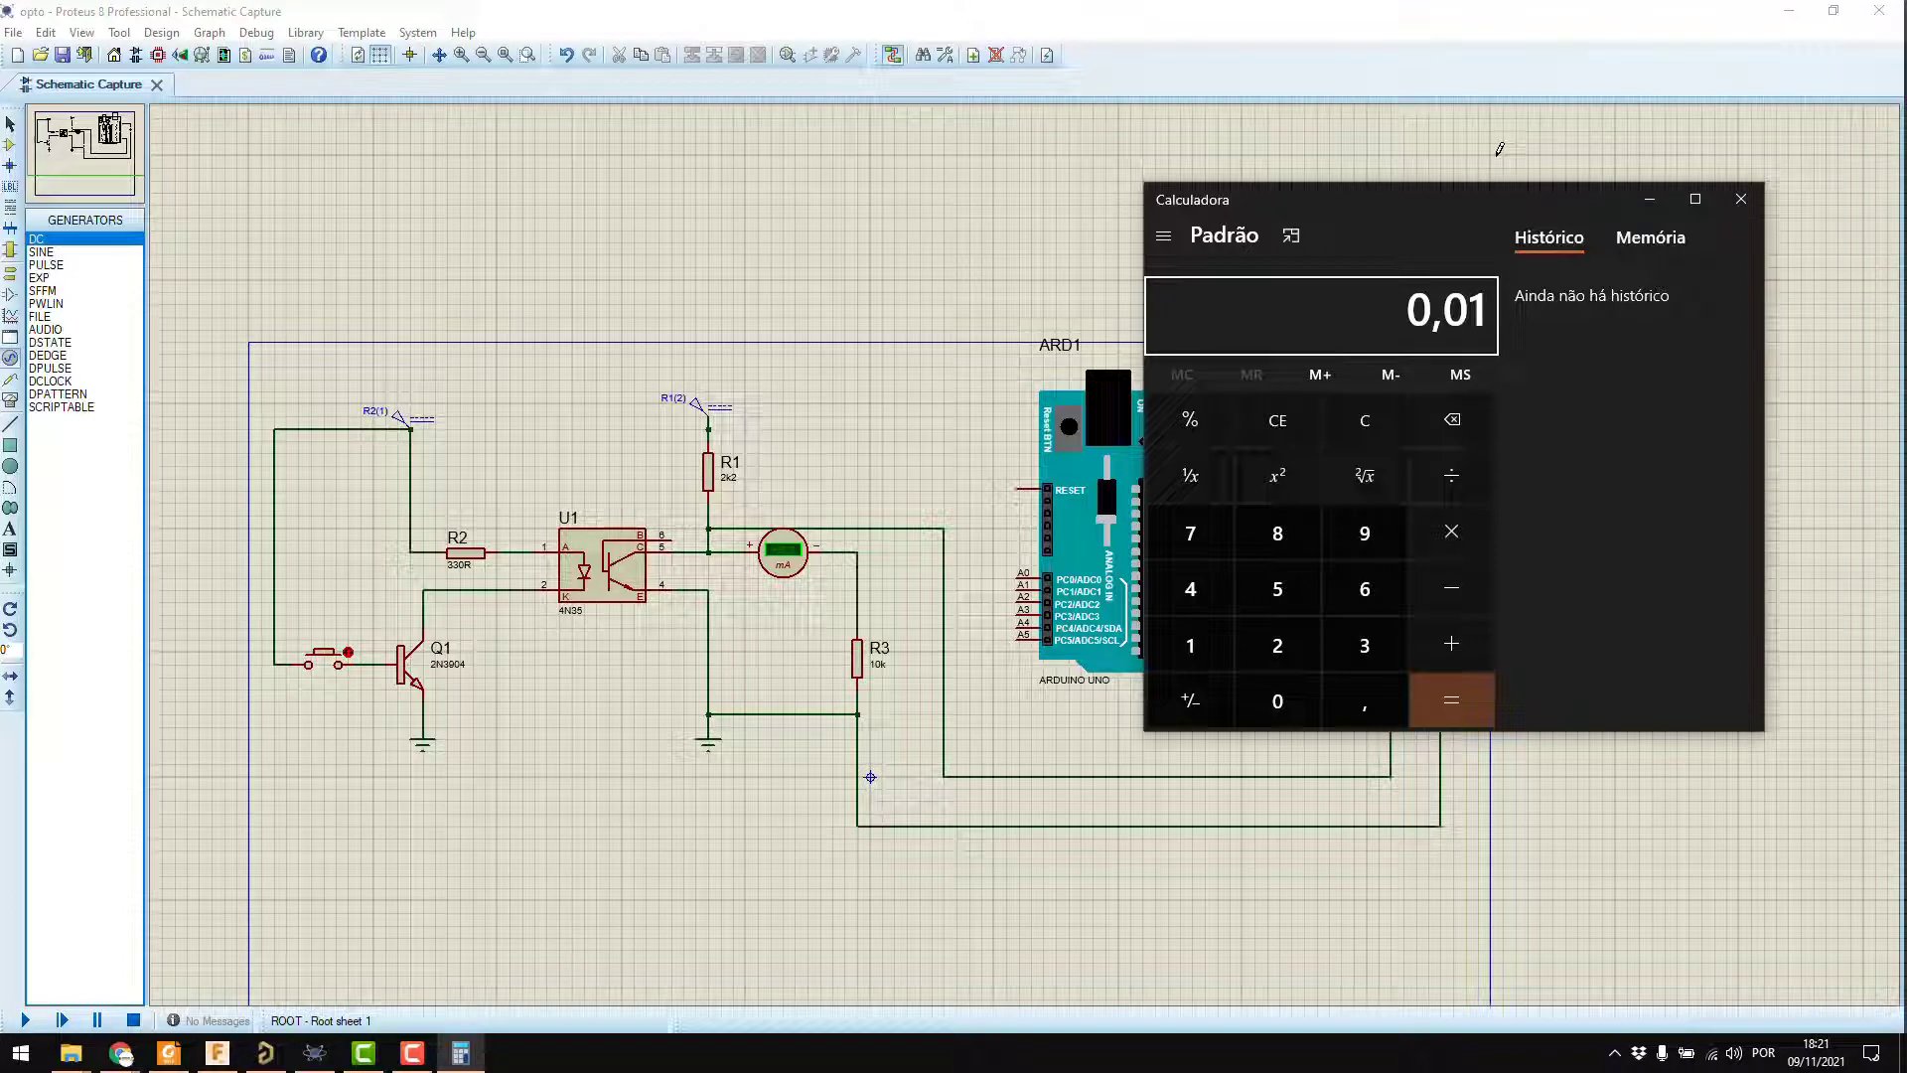
key(asterisk)
text(300)
key(Return)
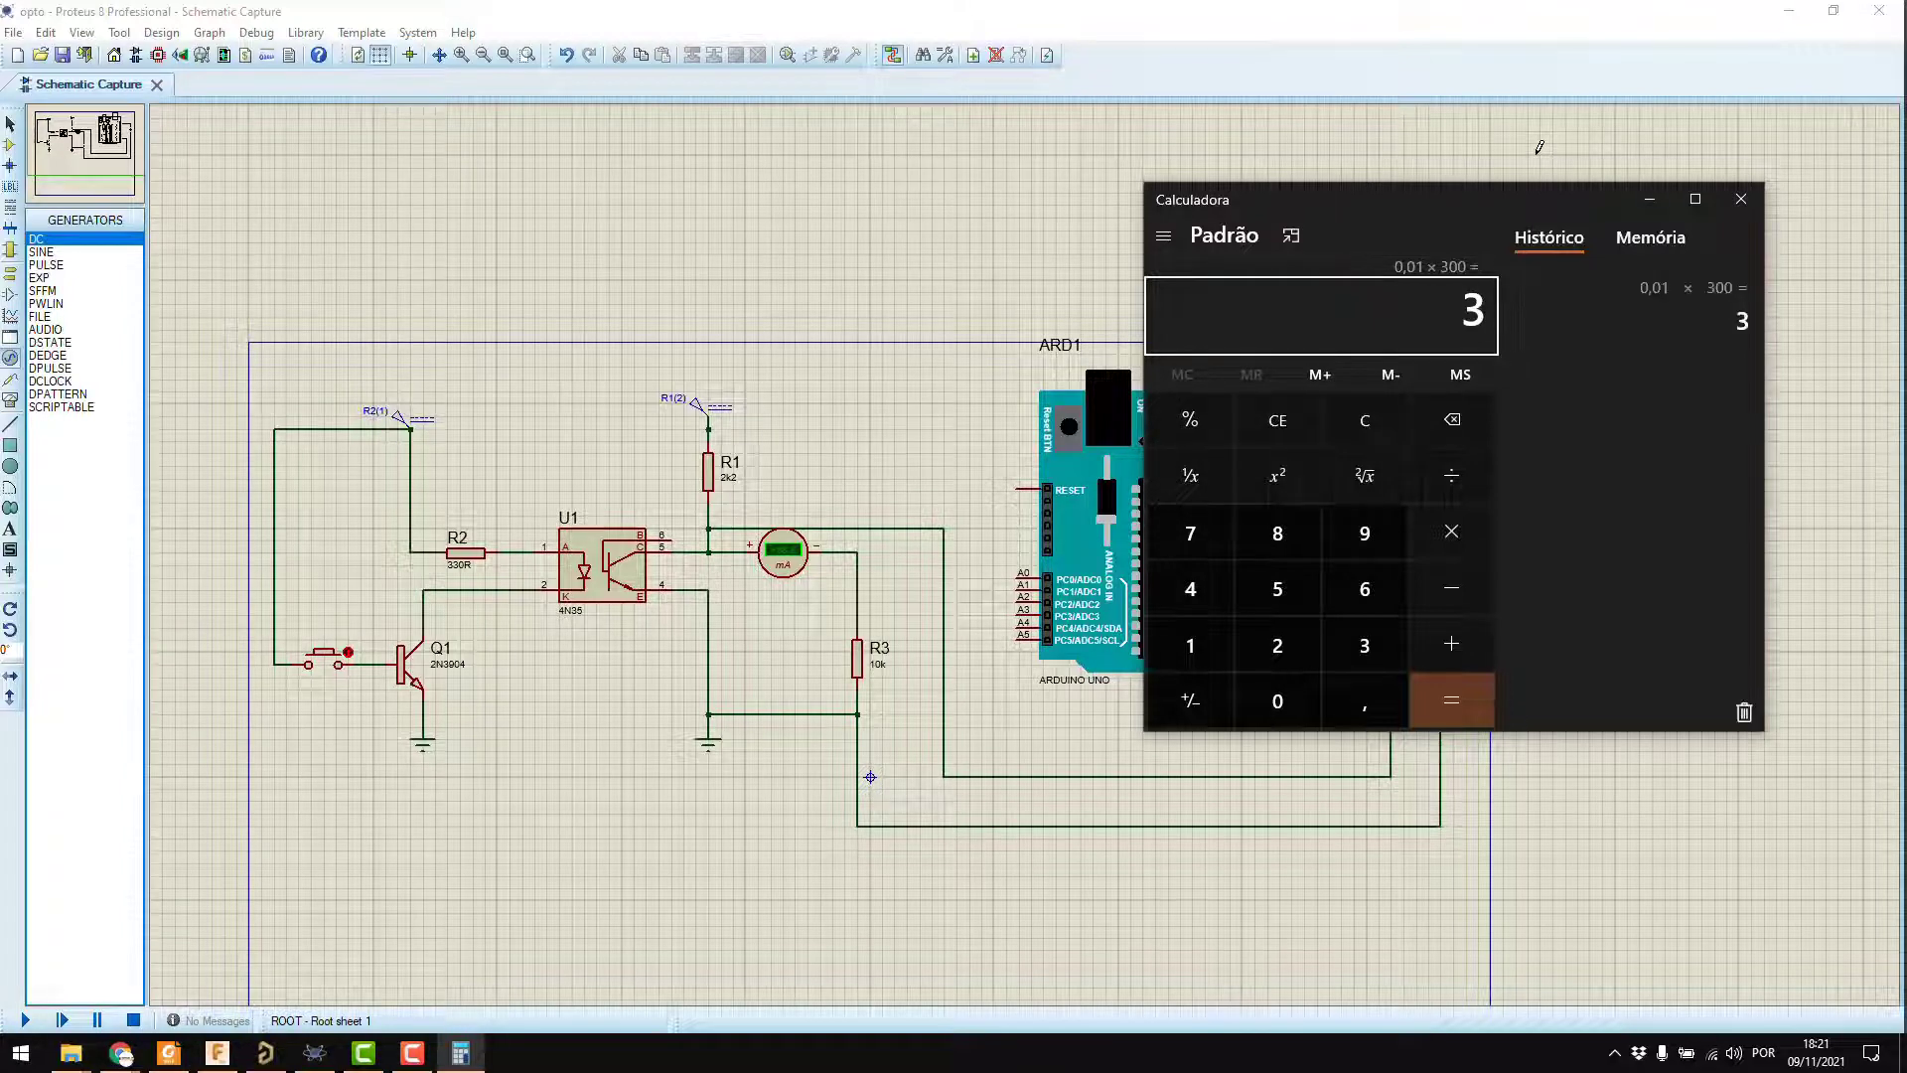
- Clear the calculator and calculate 0,01 × 330 for the 330-ohm input resistor
key(Escape)
text(0,01)
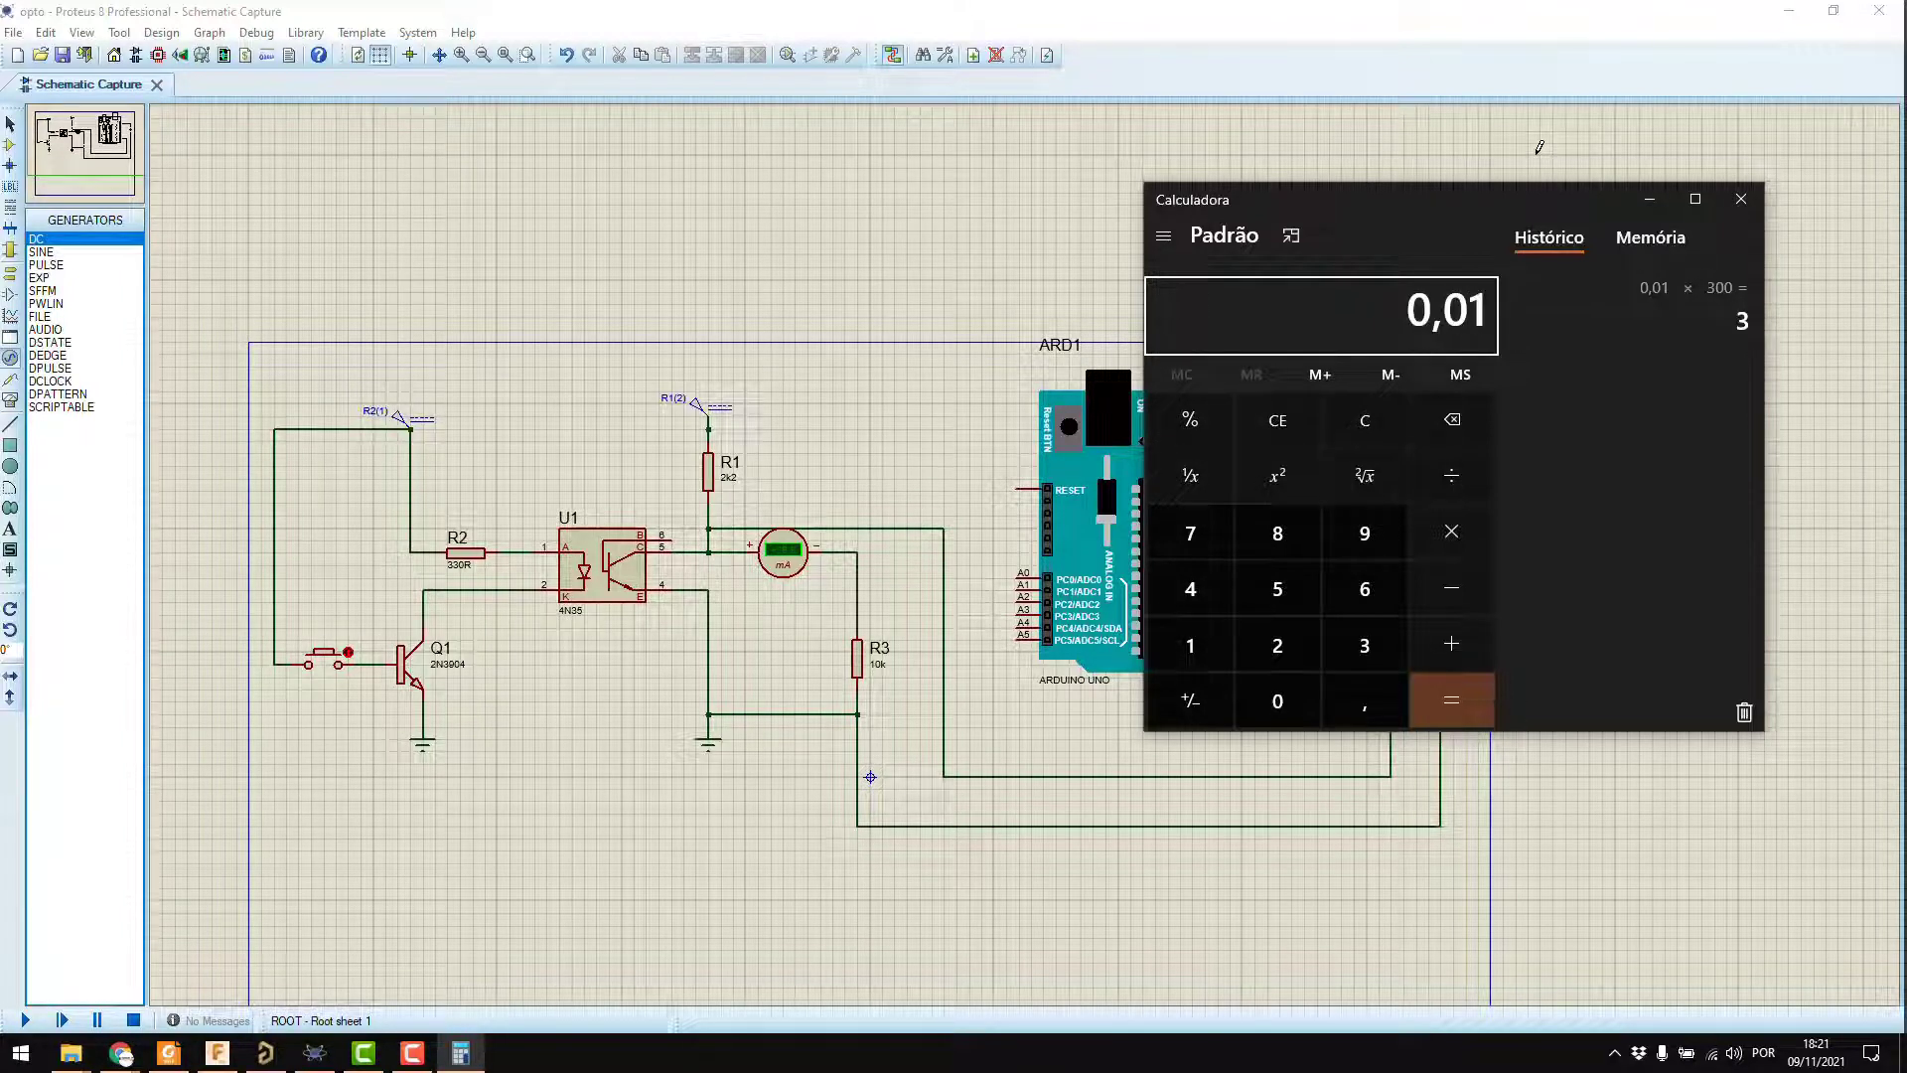
text(*)
text(330)
key(Return)
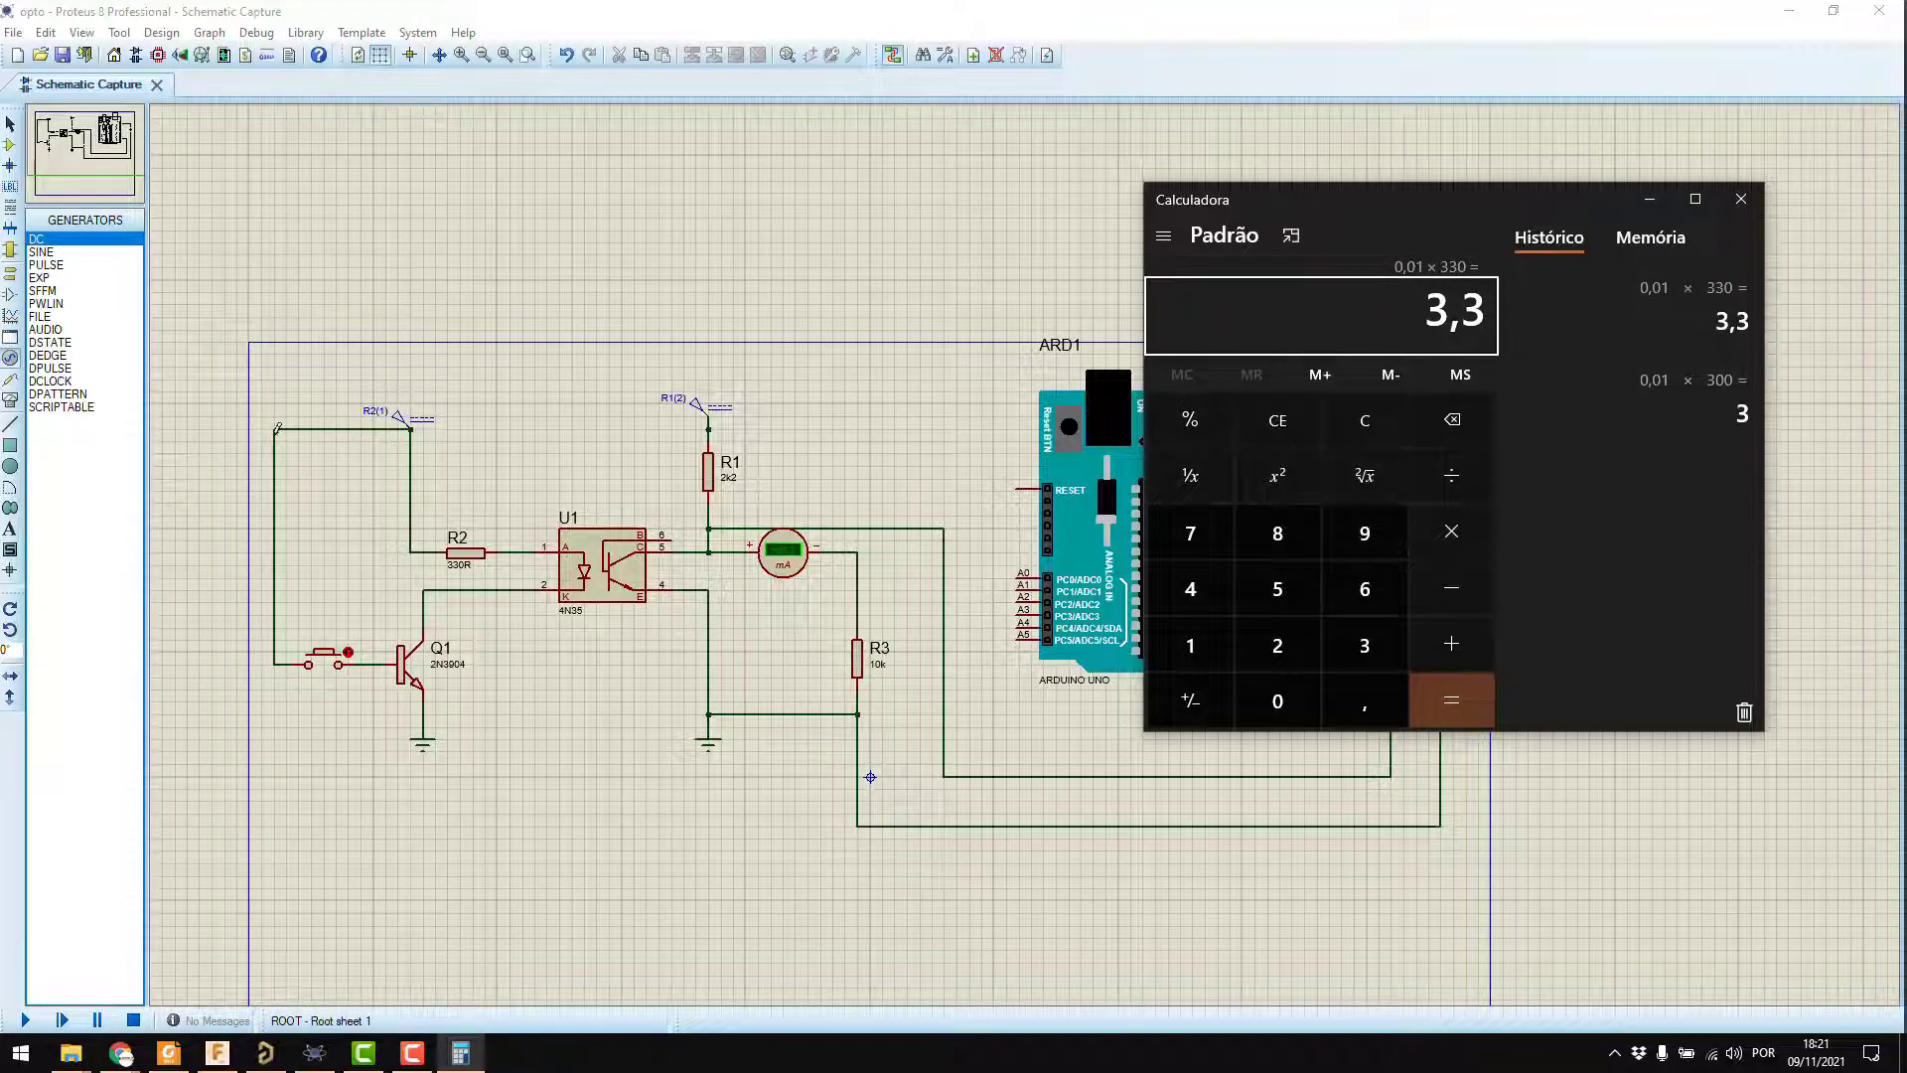
- Set the voltage of the DC generator R2(1) on the optocoupler's input side to 3.3 volts in Proteus
click(412, 429)
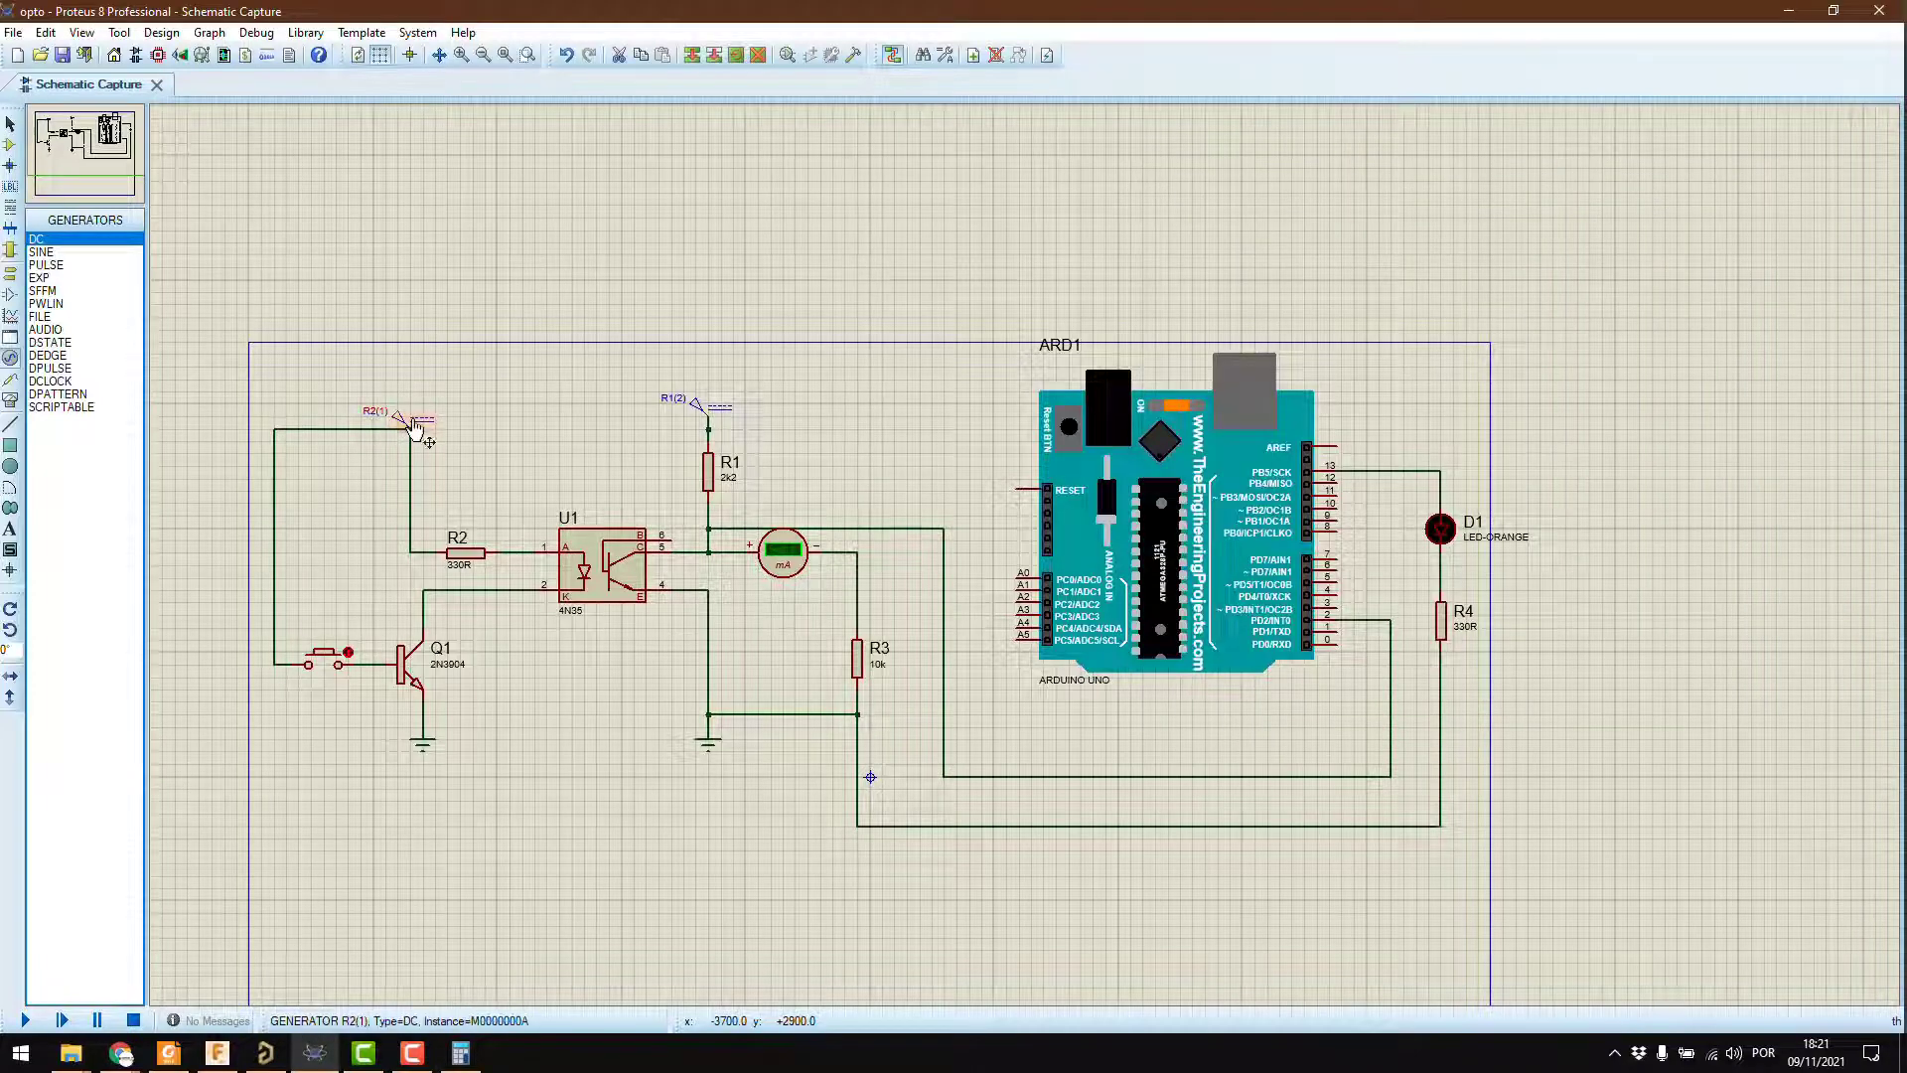
double_click(413, 429)
double_click(1072, 308)
text(3)
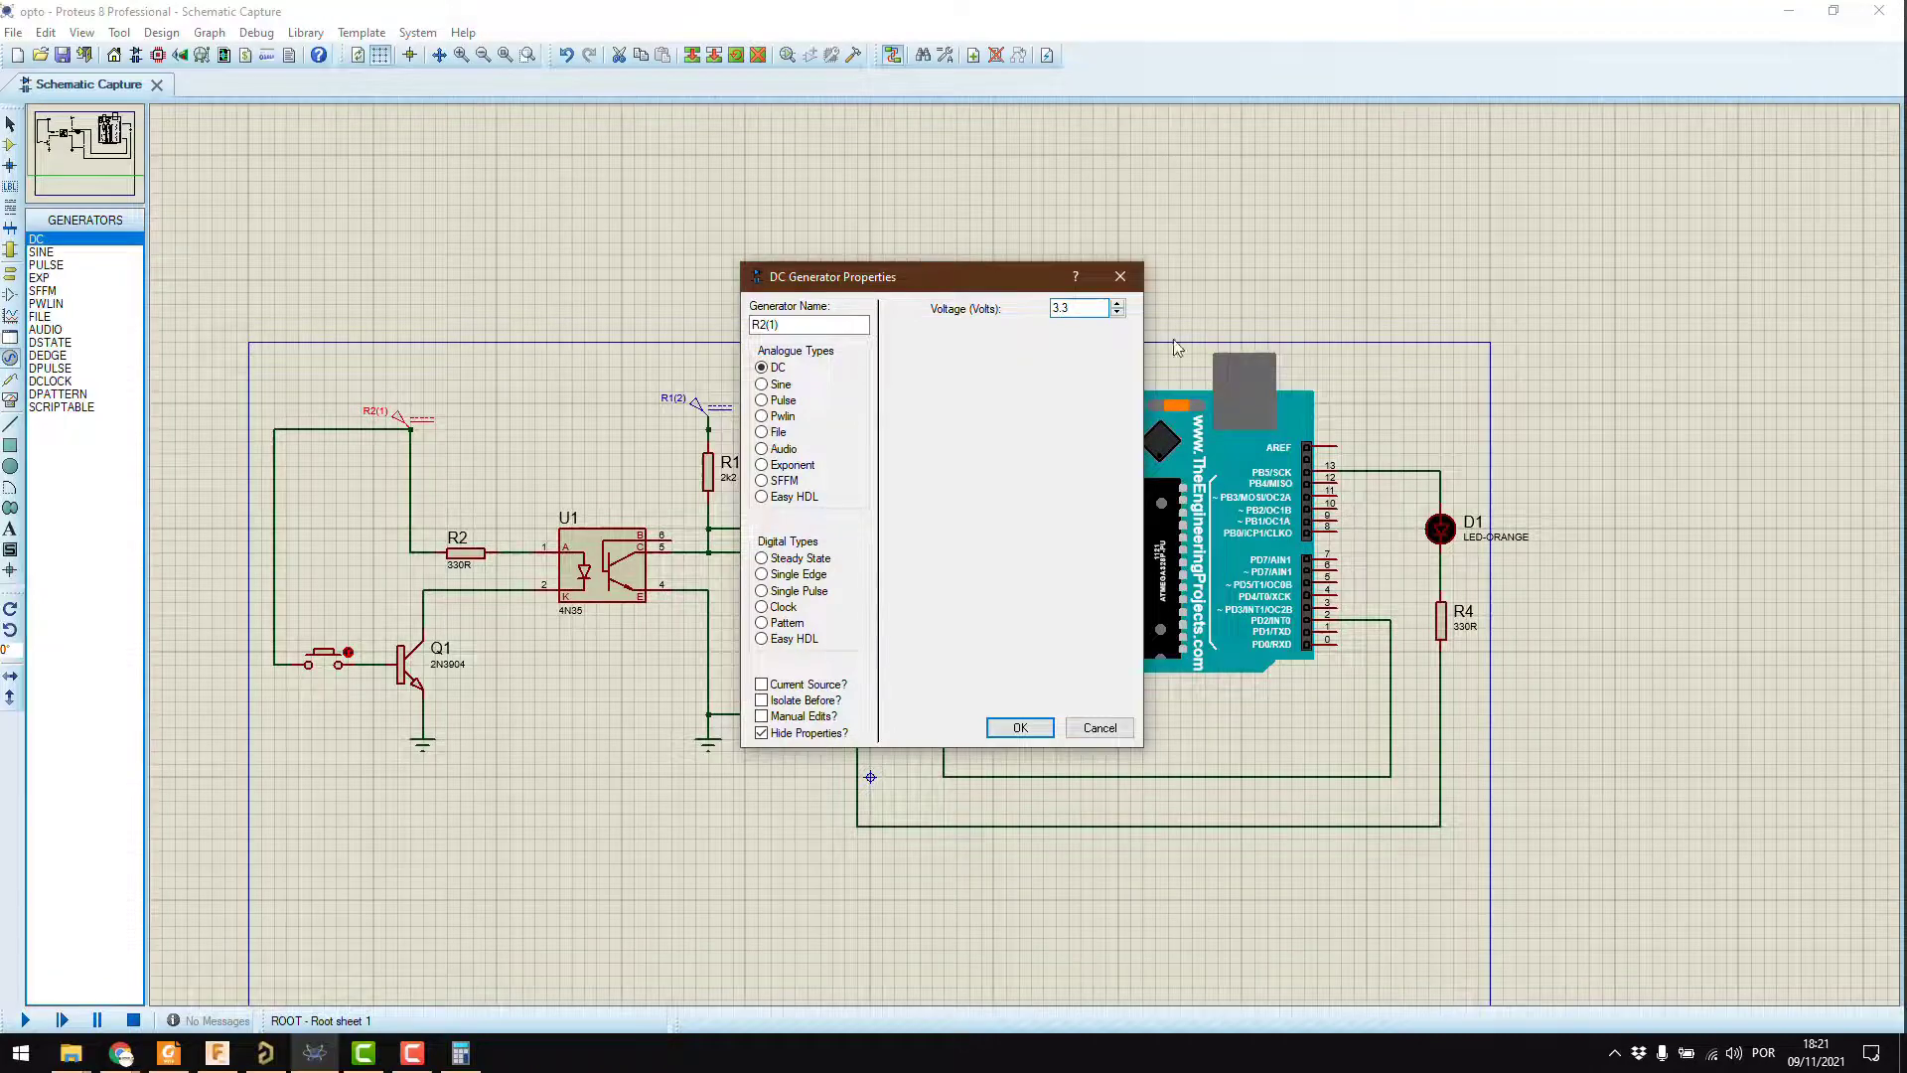
click(1014, 727)
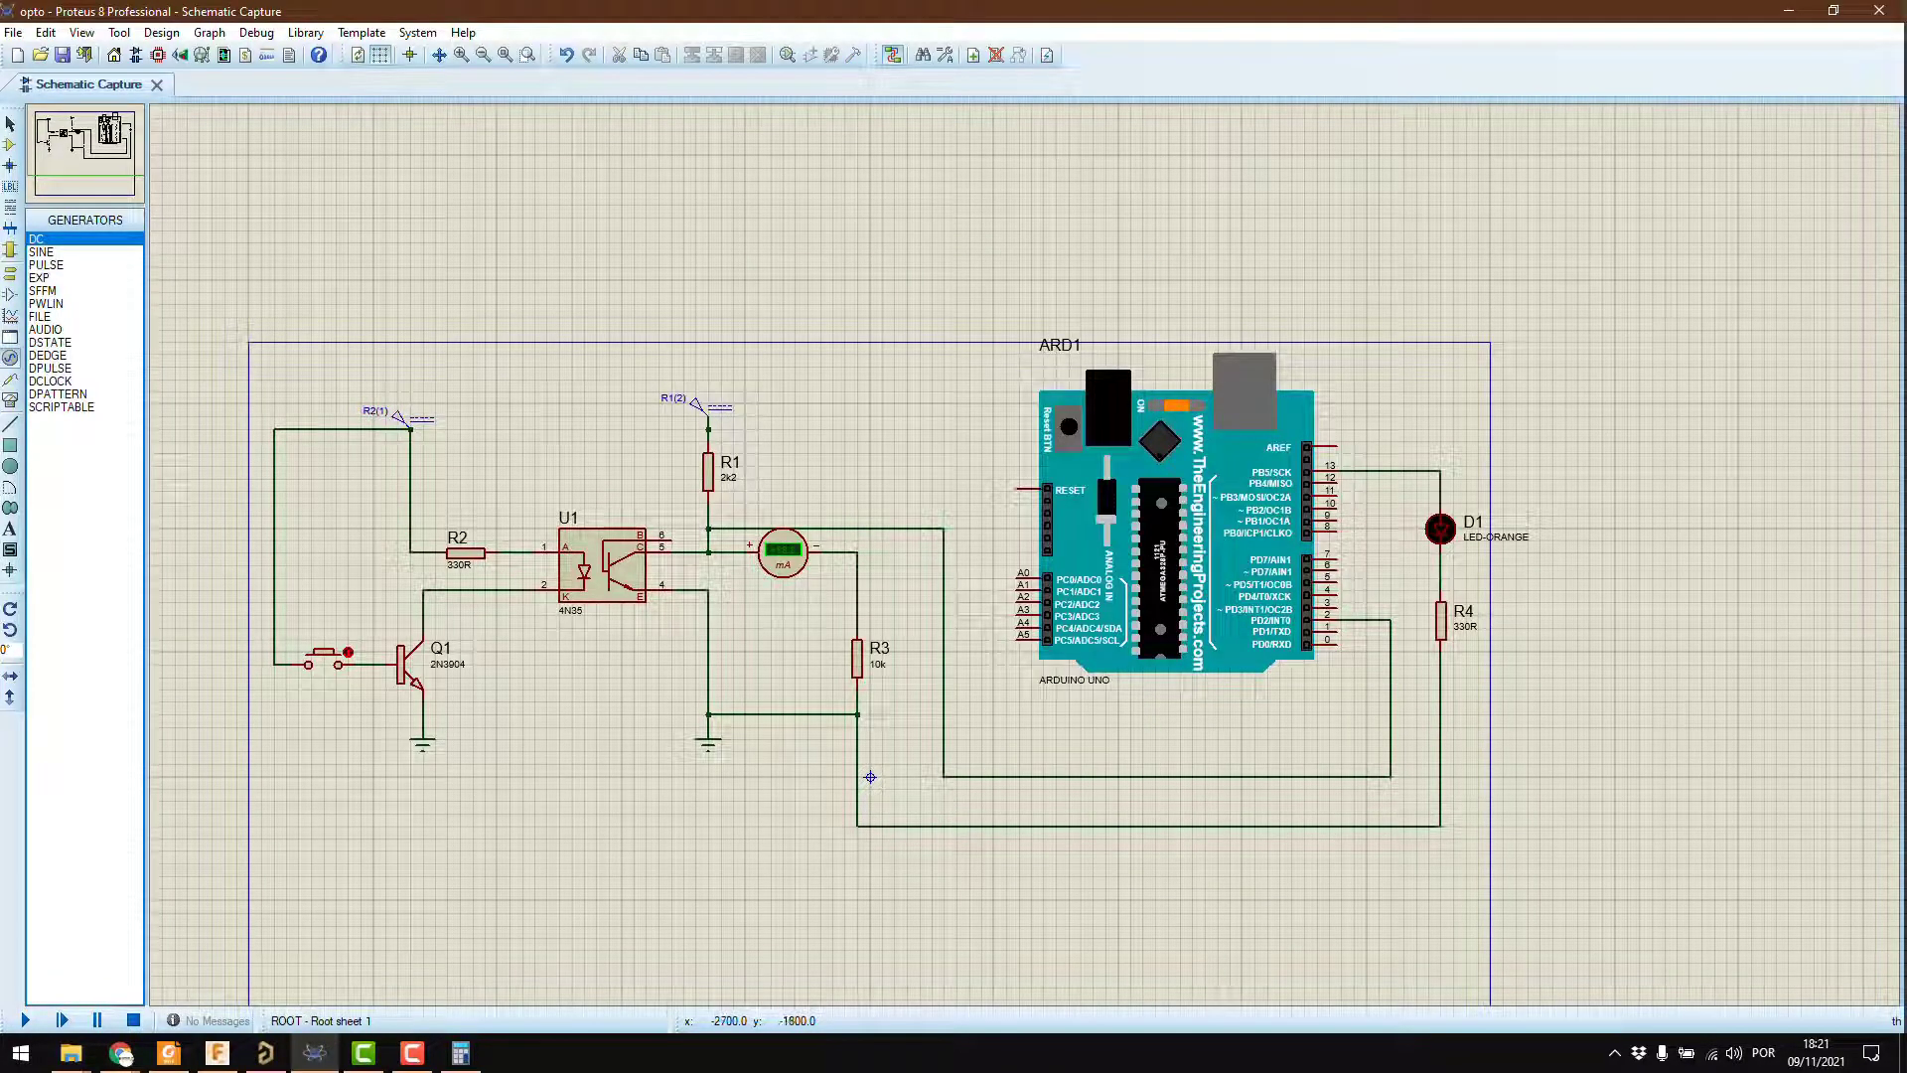
- Switch to Windows Calculator, clear it, calculate 5 ÷ 0,01 and highlight the result
click(460, 1053)
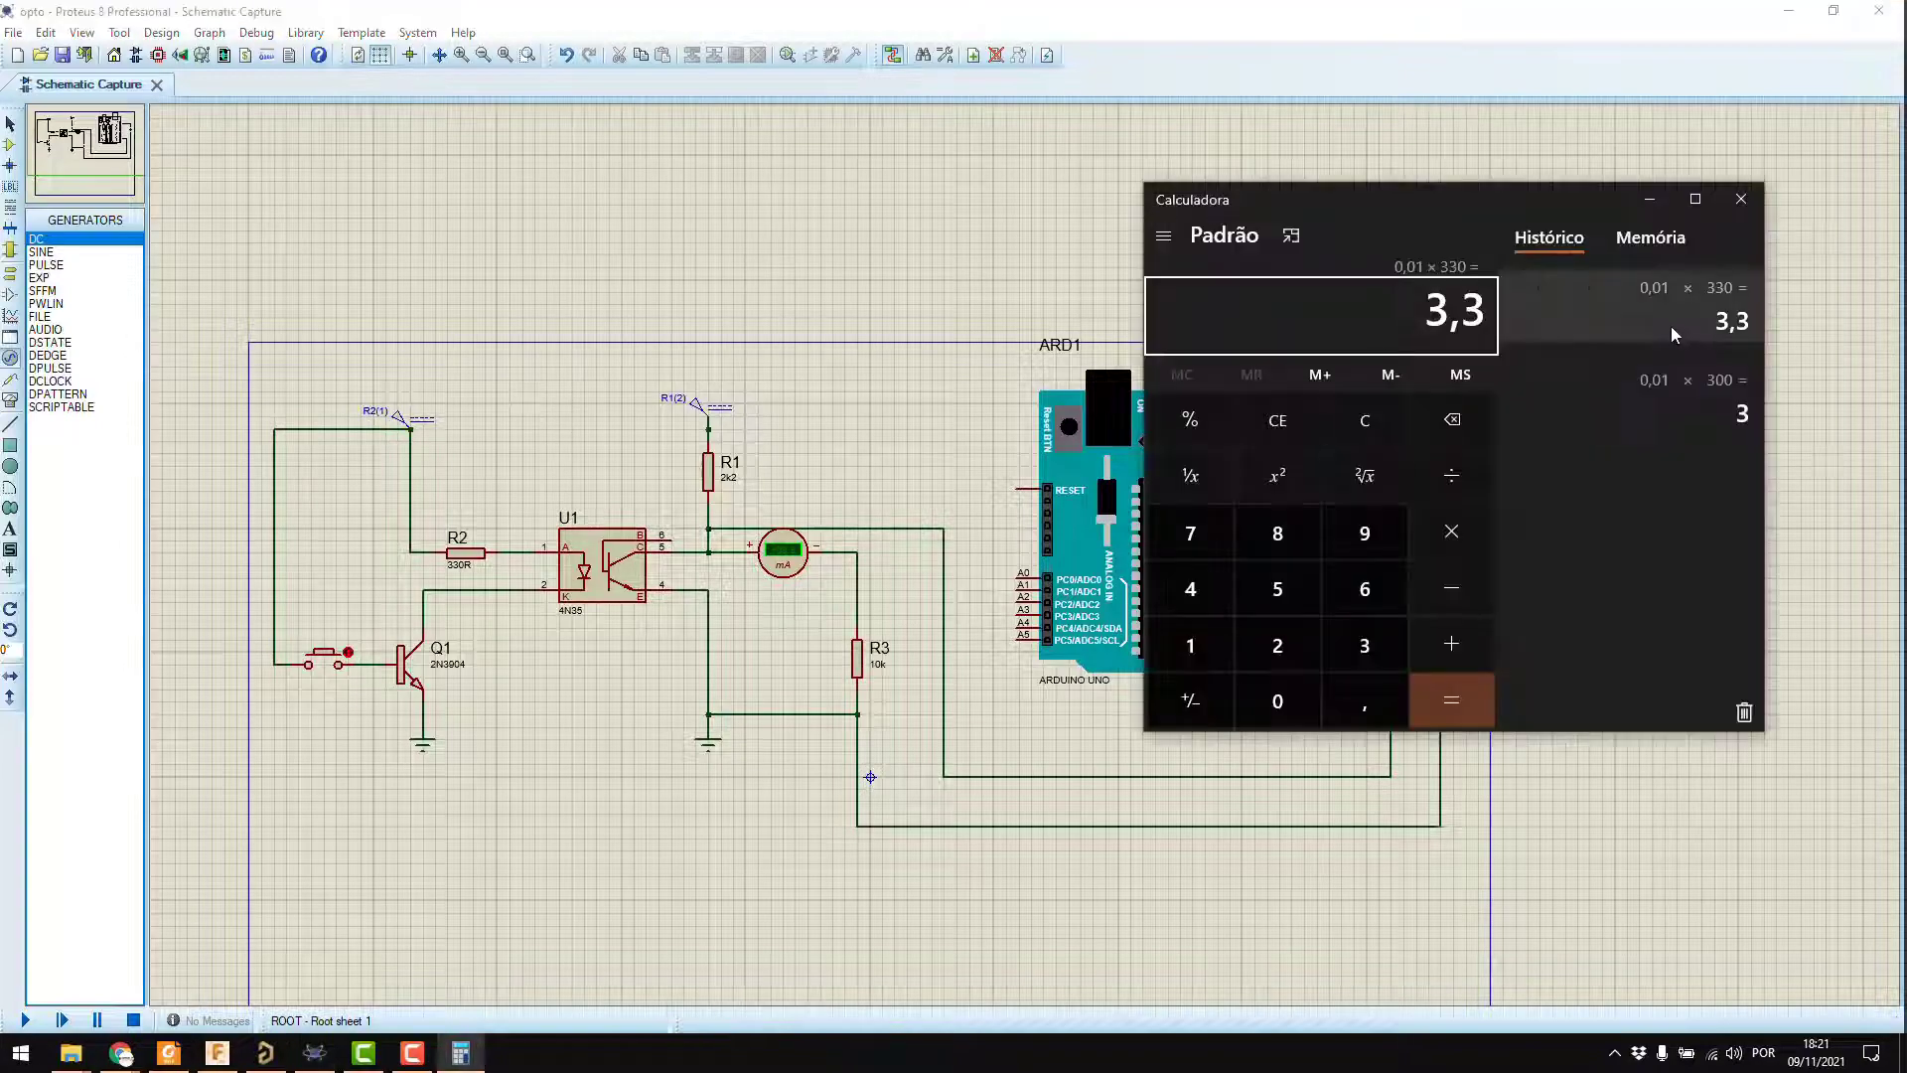
key(Escape)
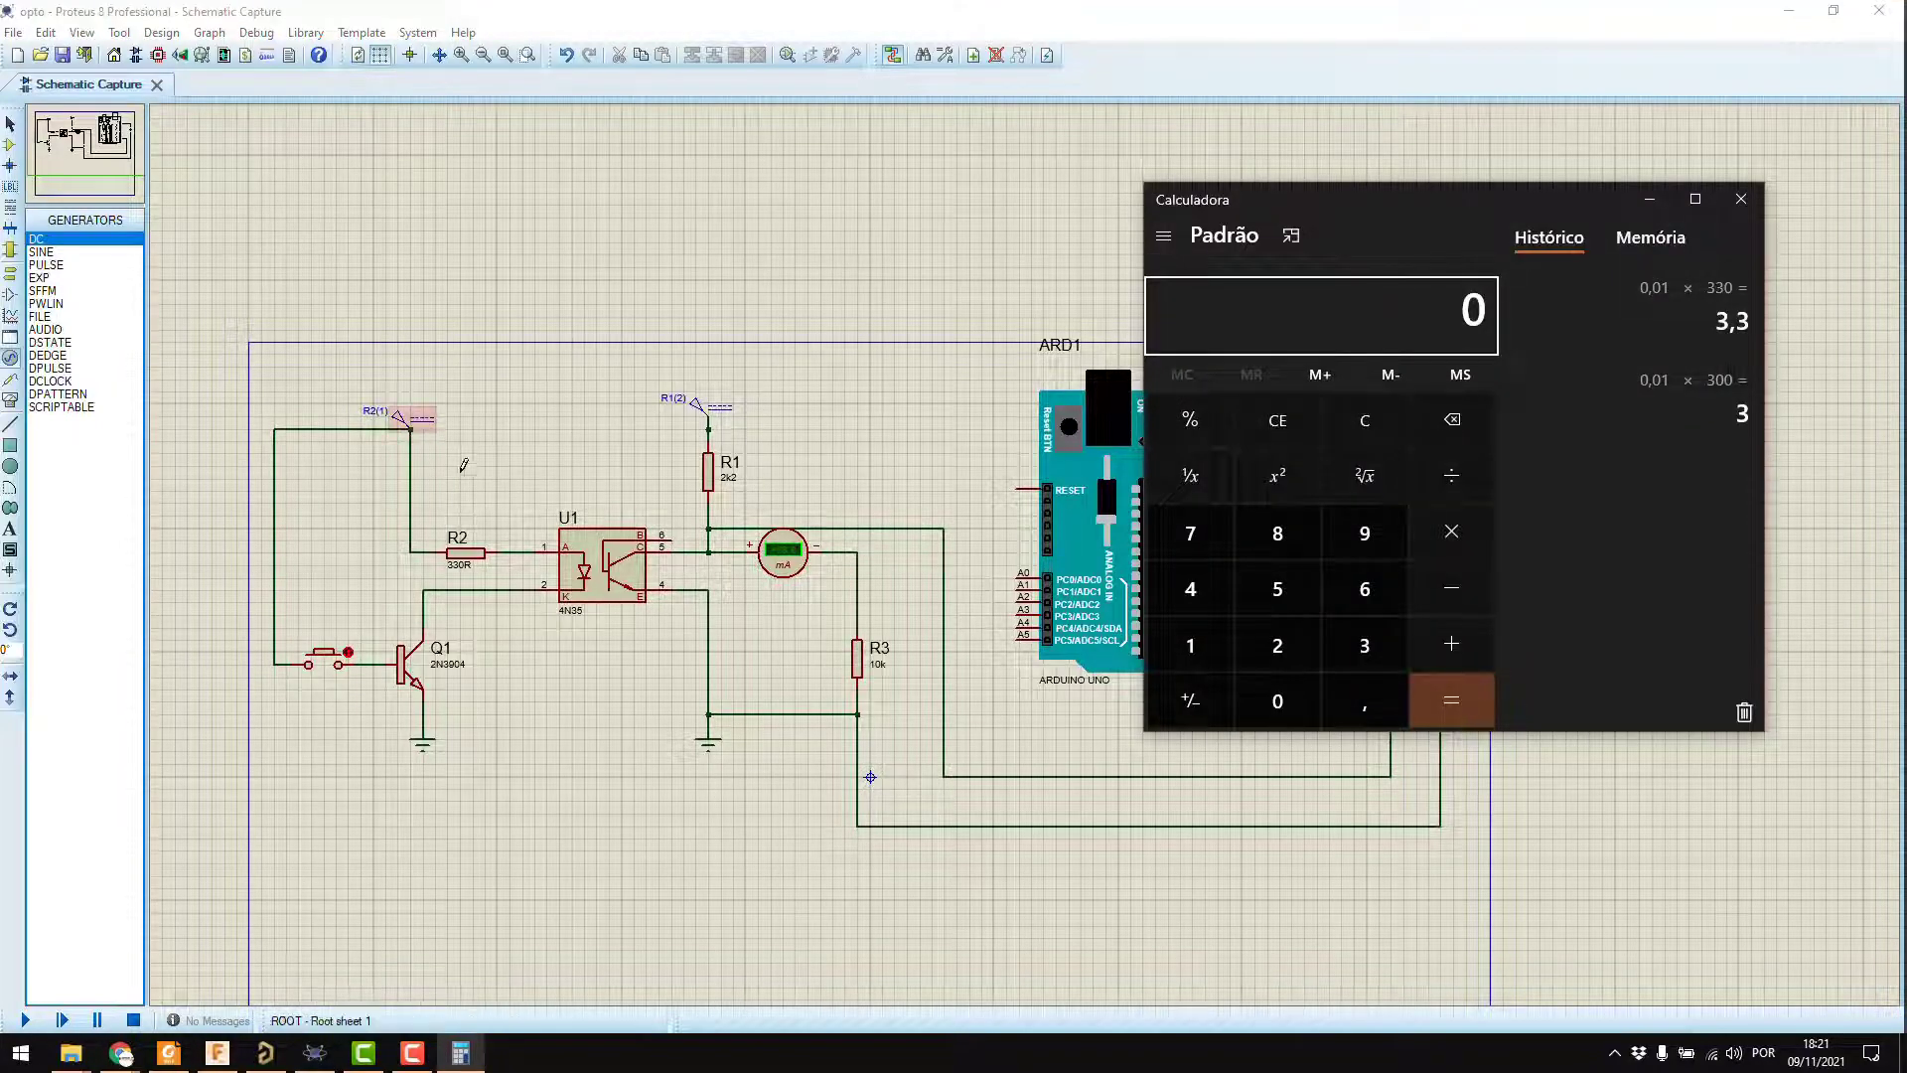
text(5)
click(1430, 476)
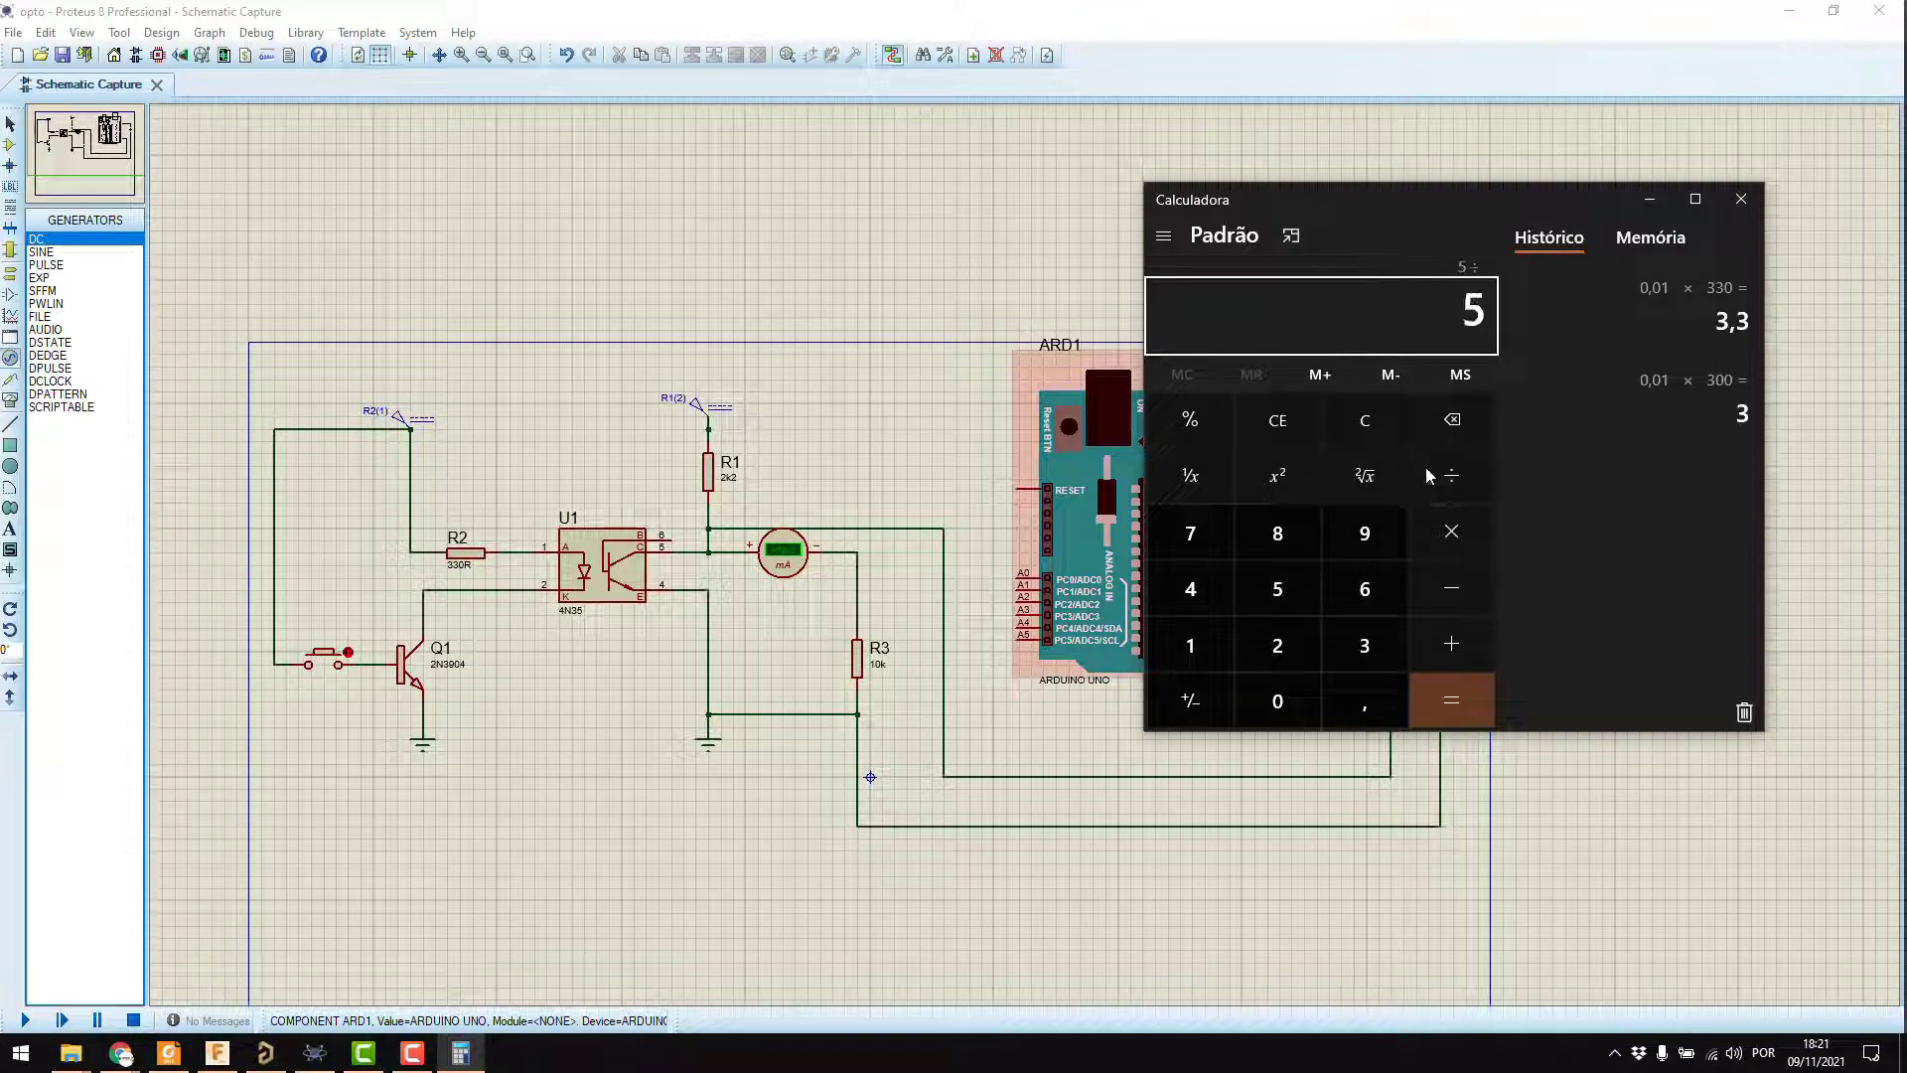
text(0,01)
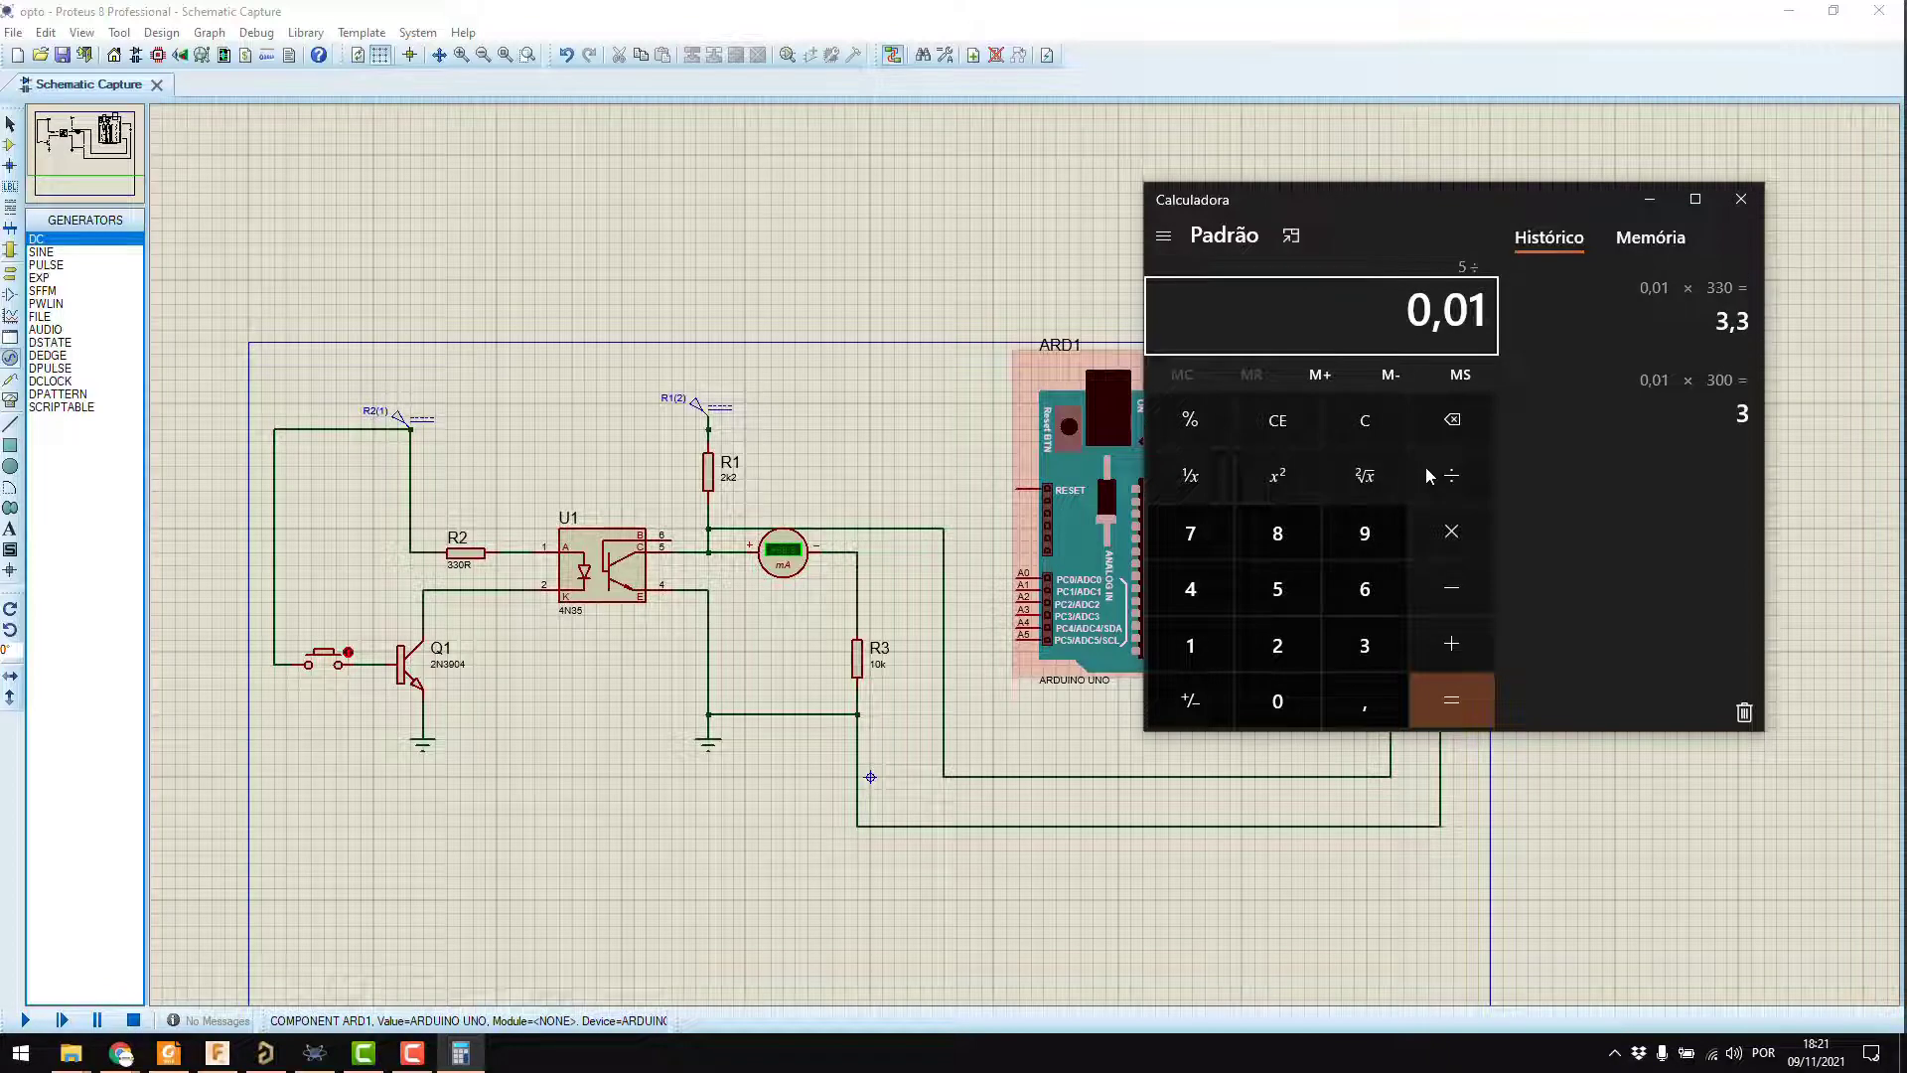
key(Return)
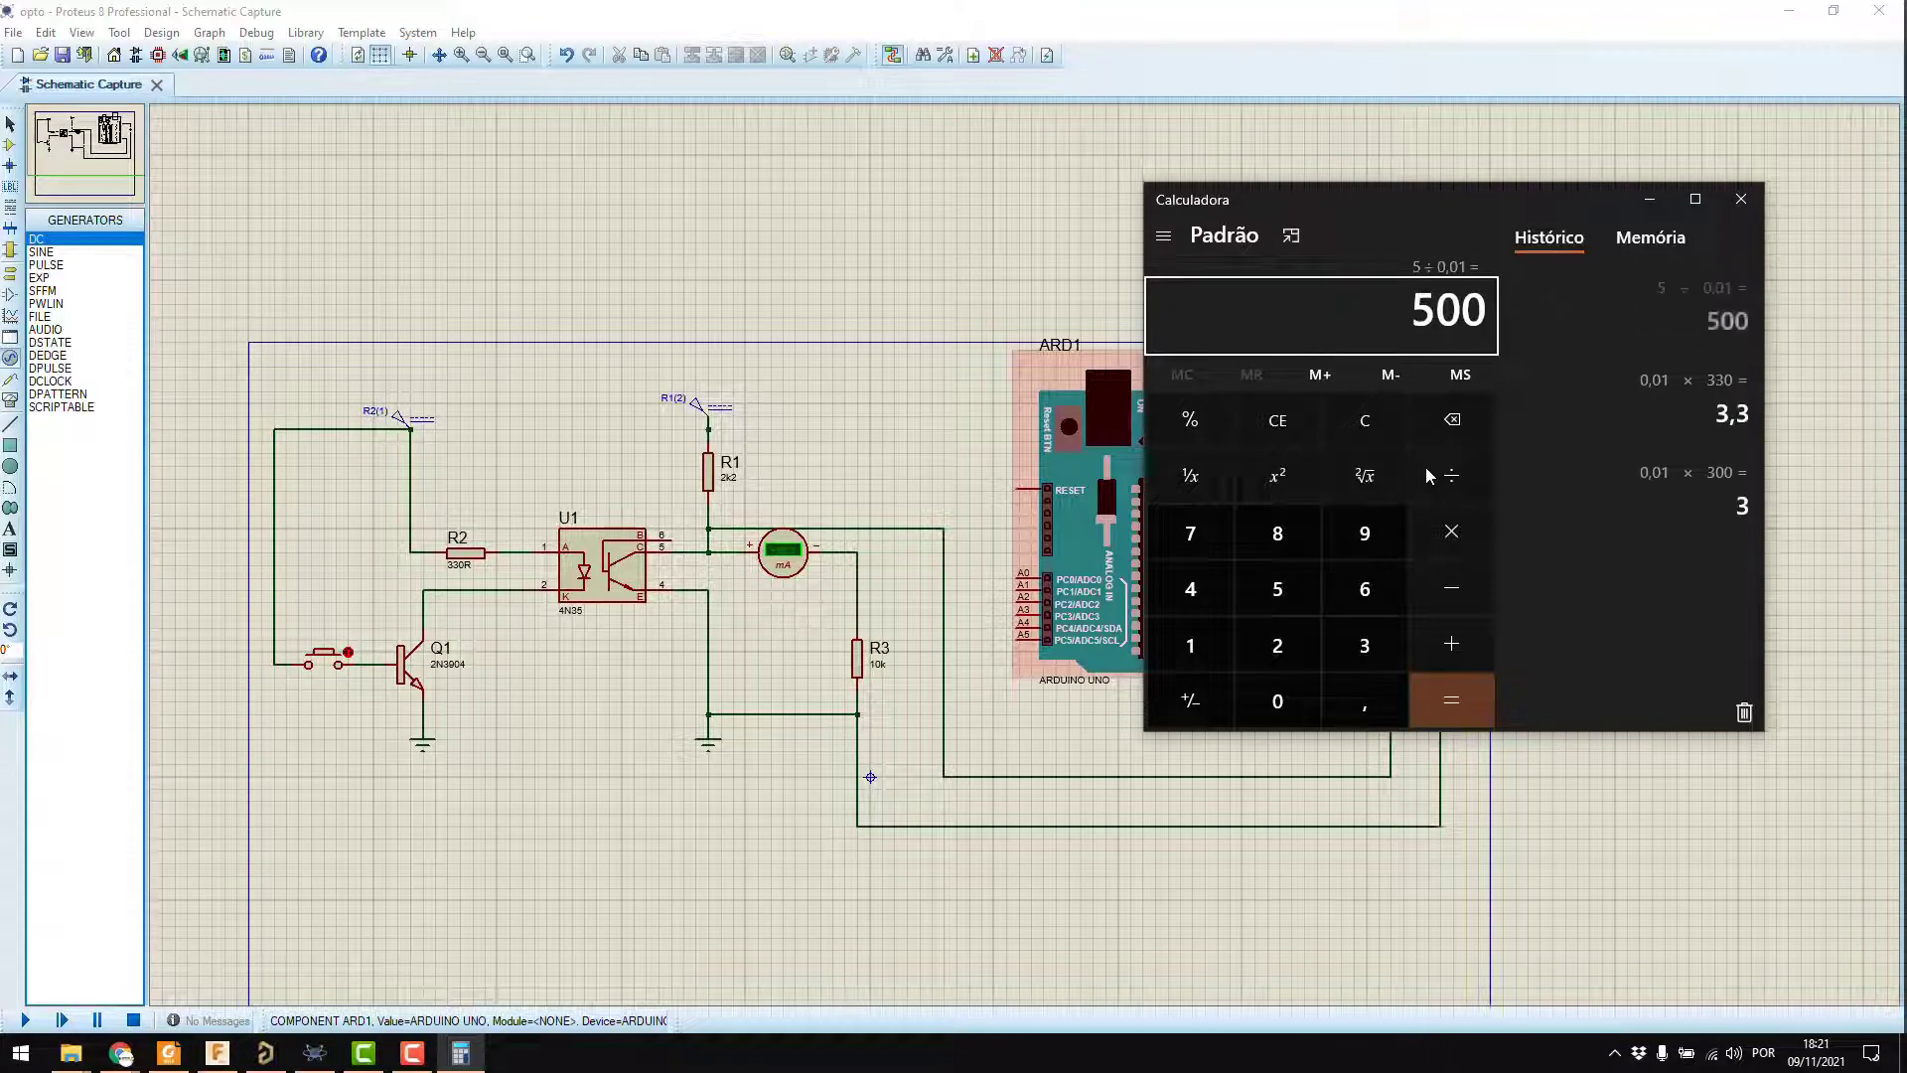
drag(1410, 316, 1482, 326)
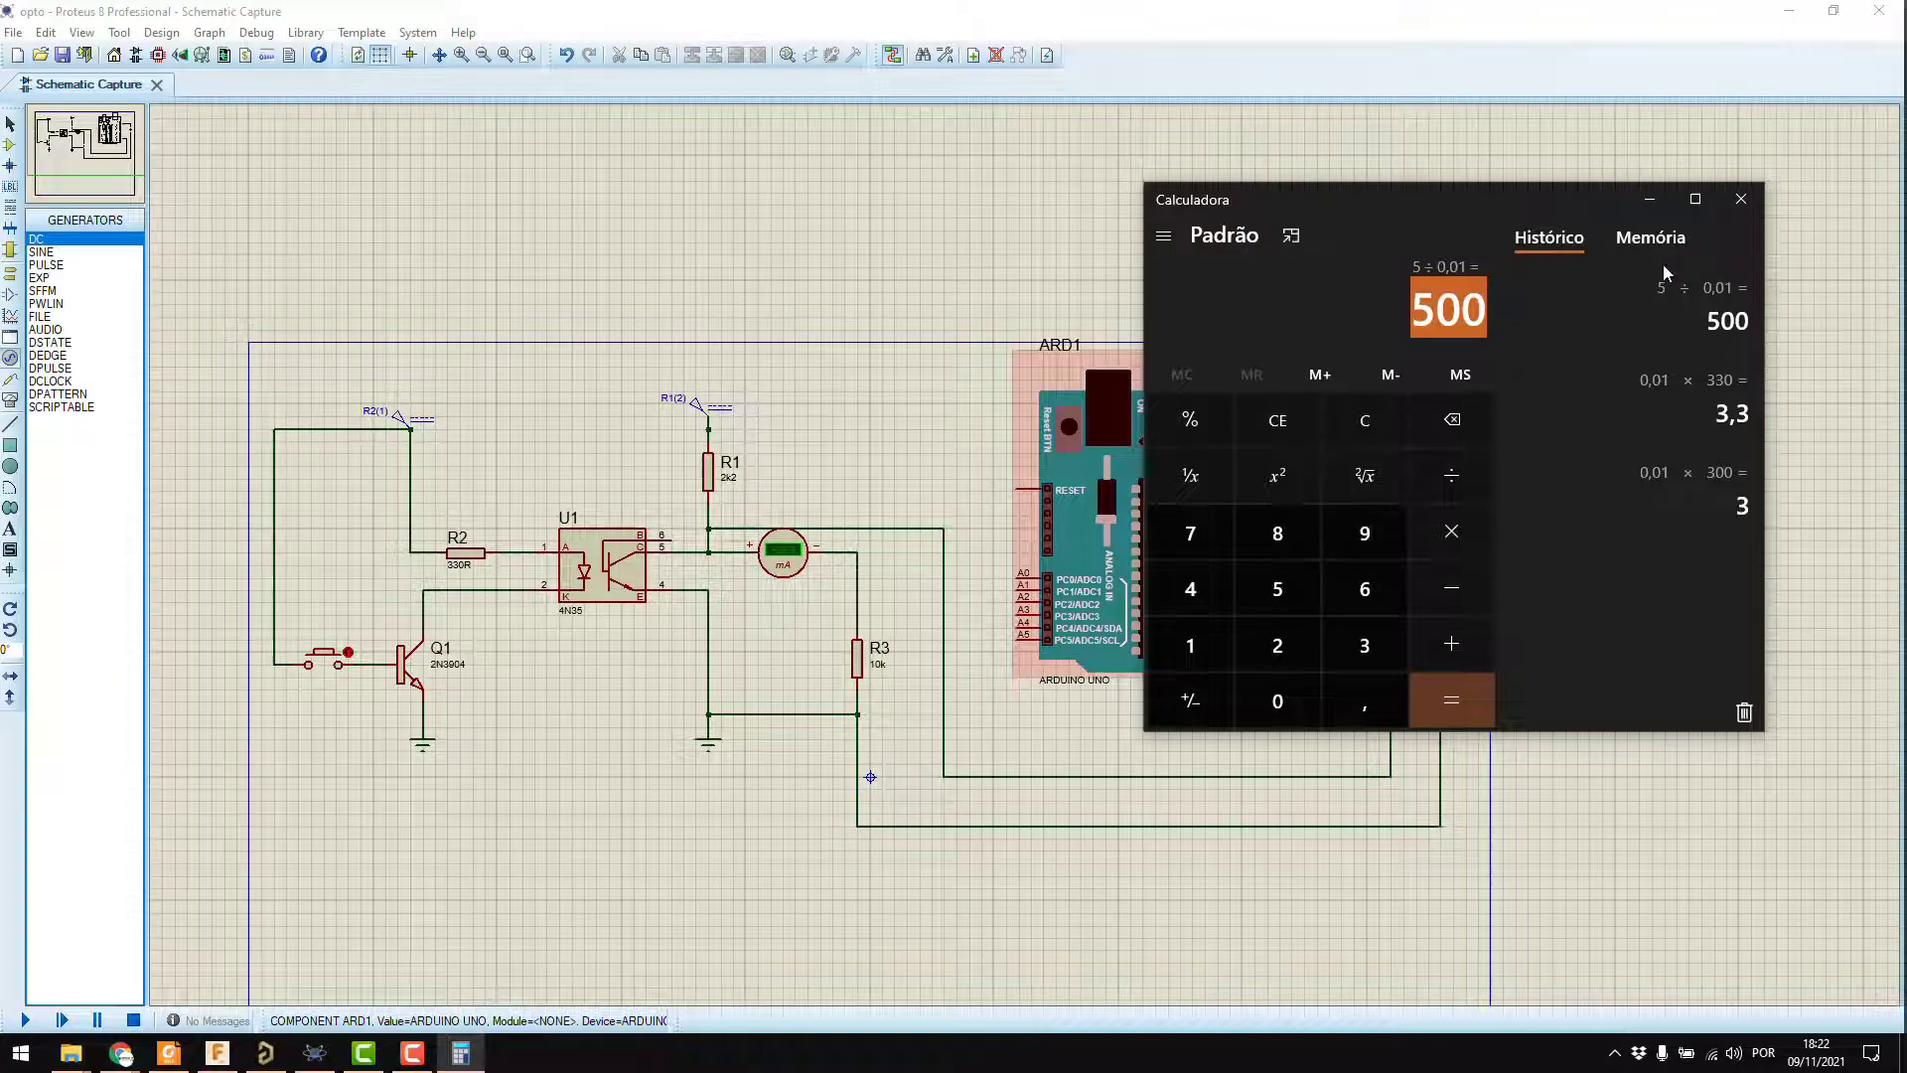
text(560)
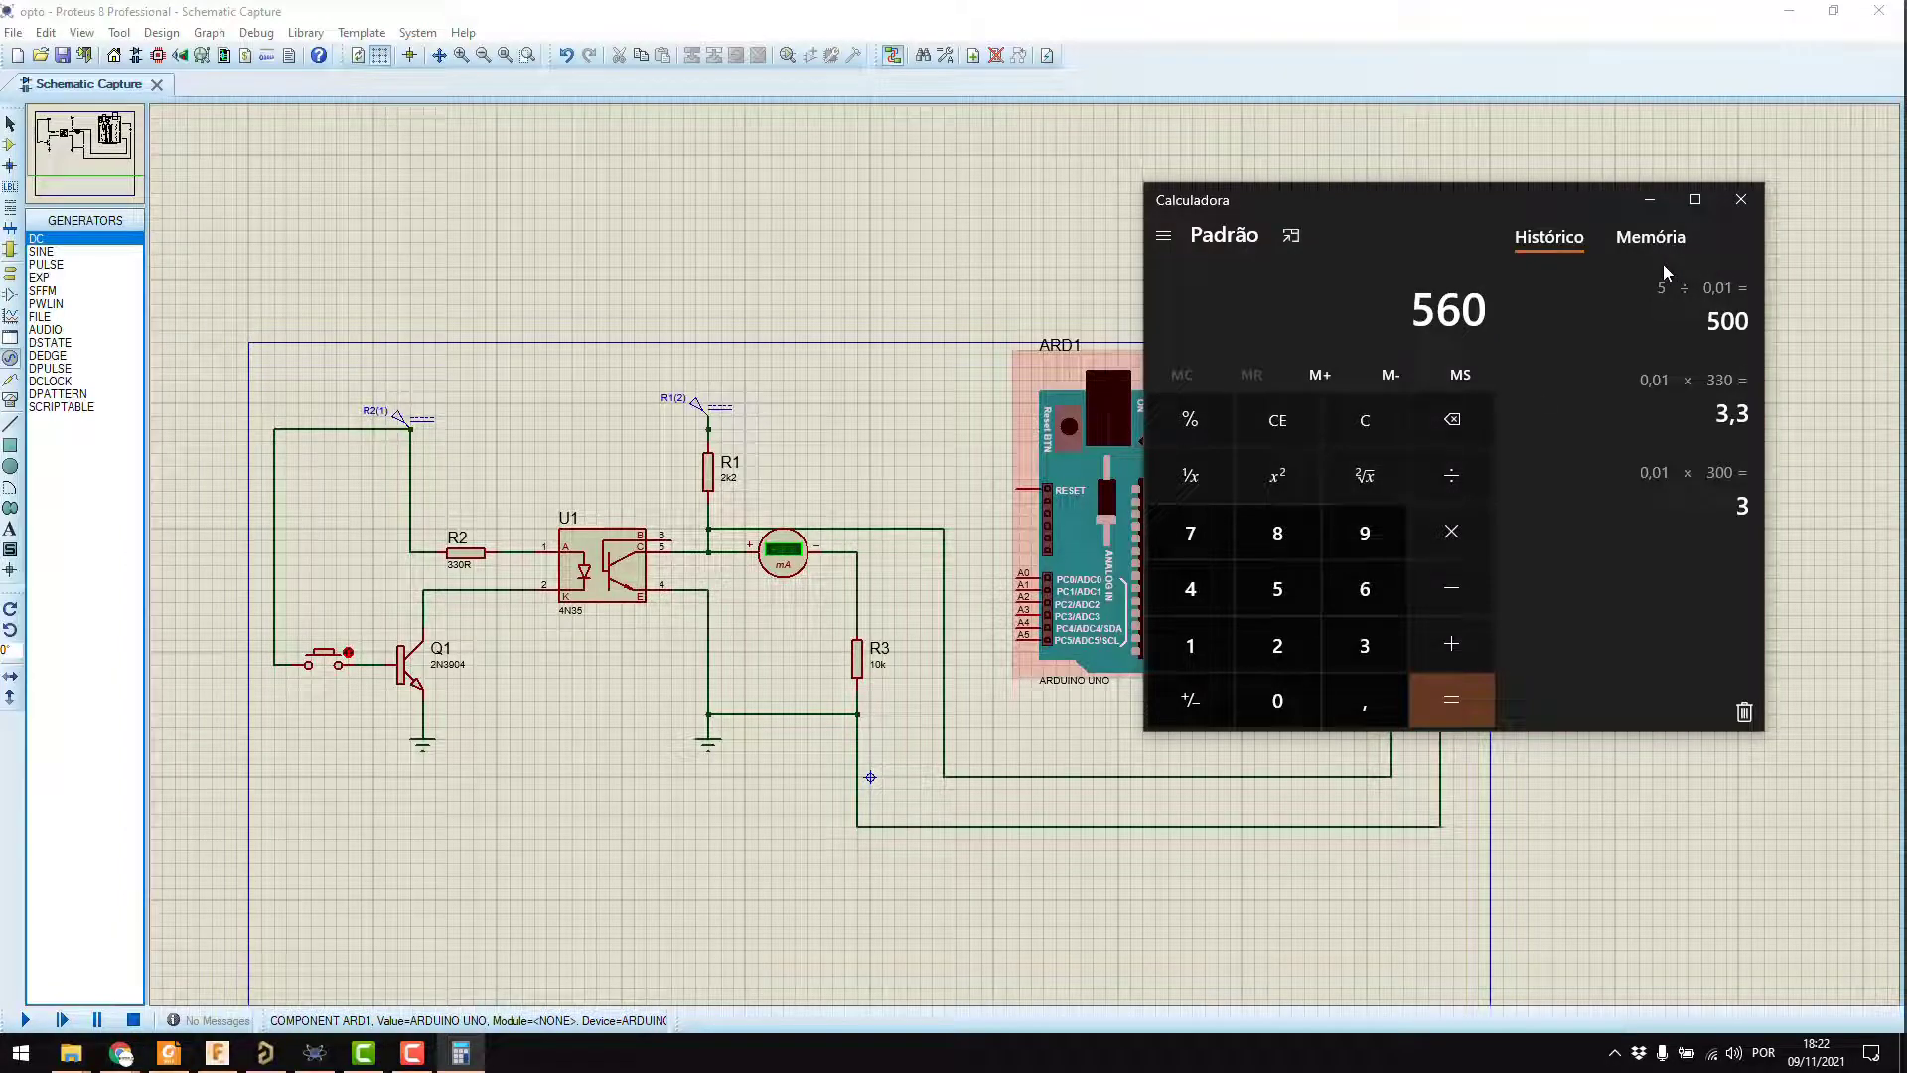
text(.470)
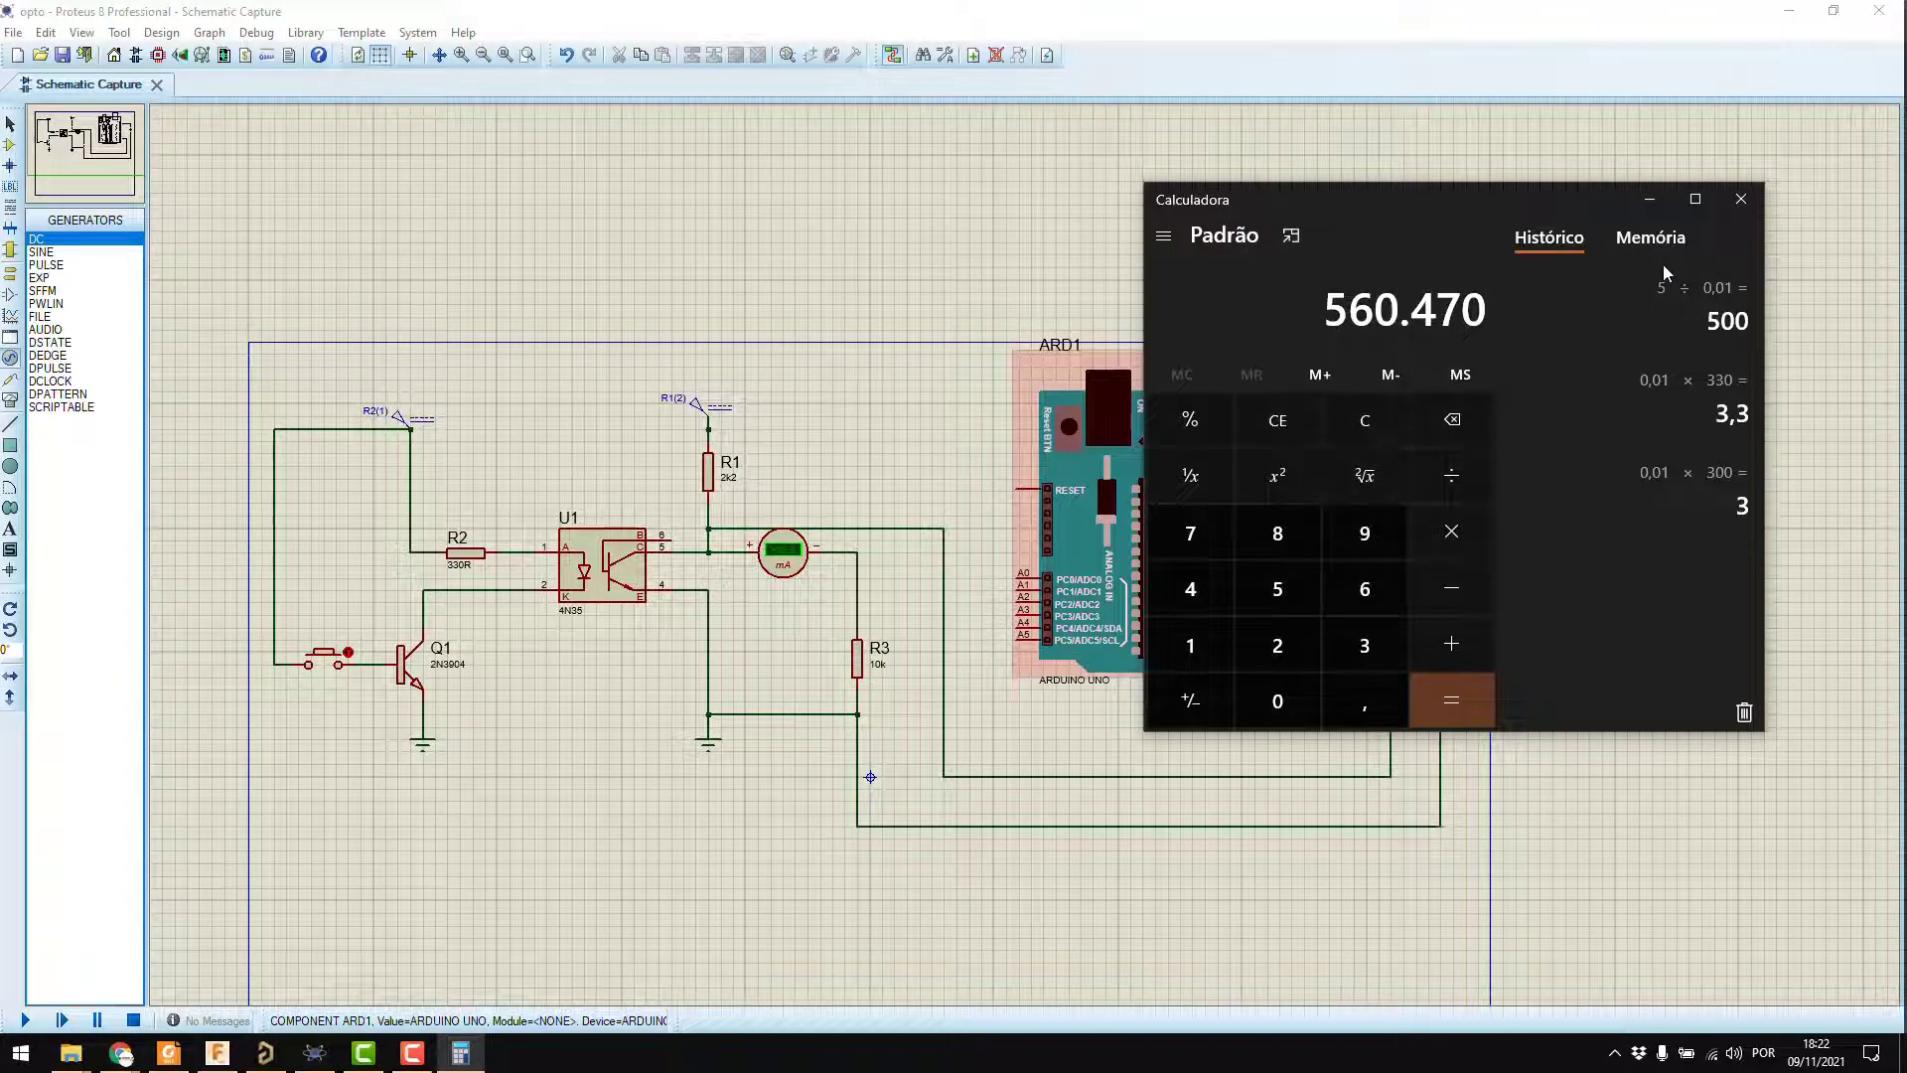
key(Escape)
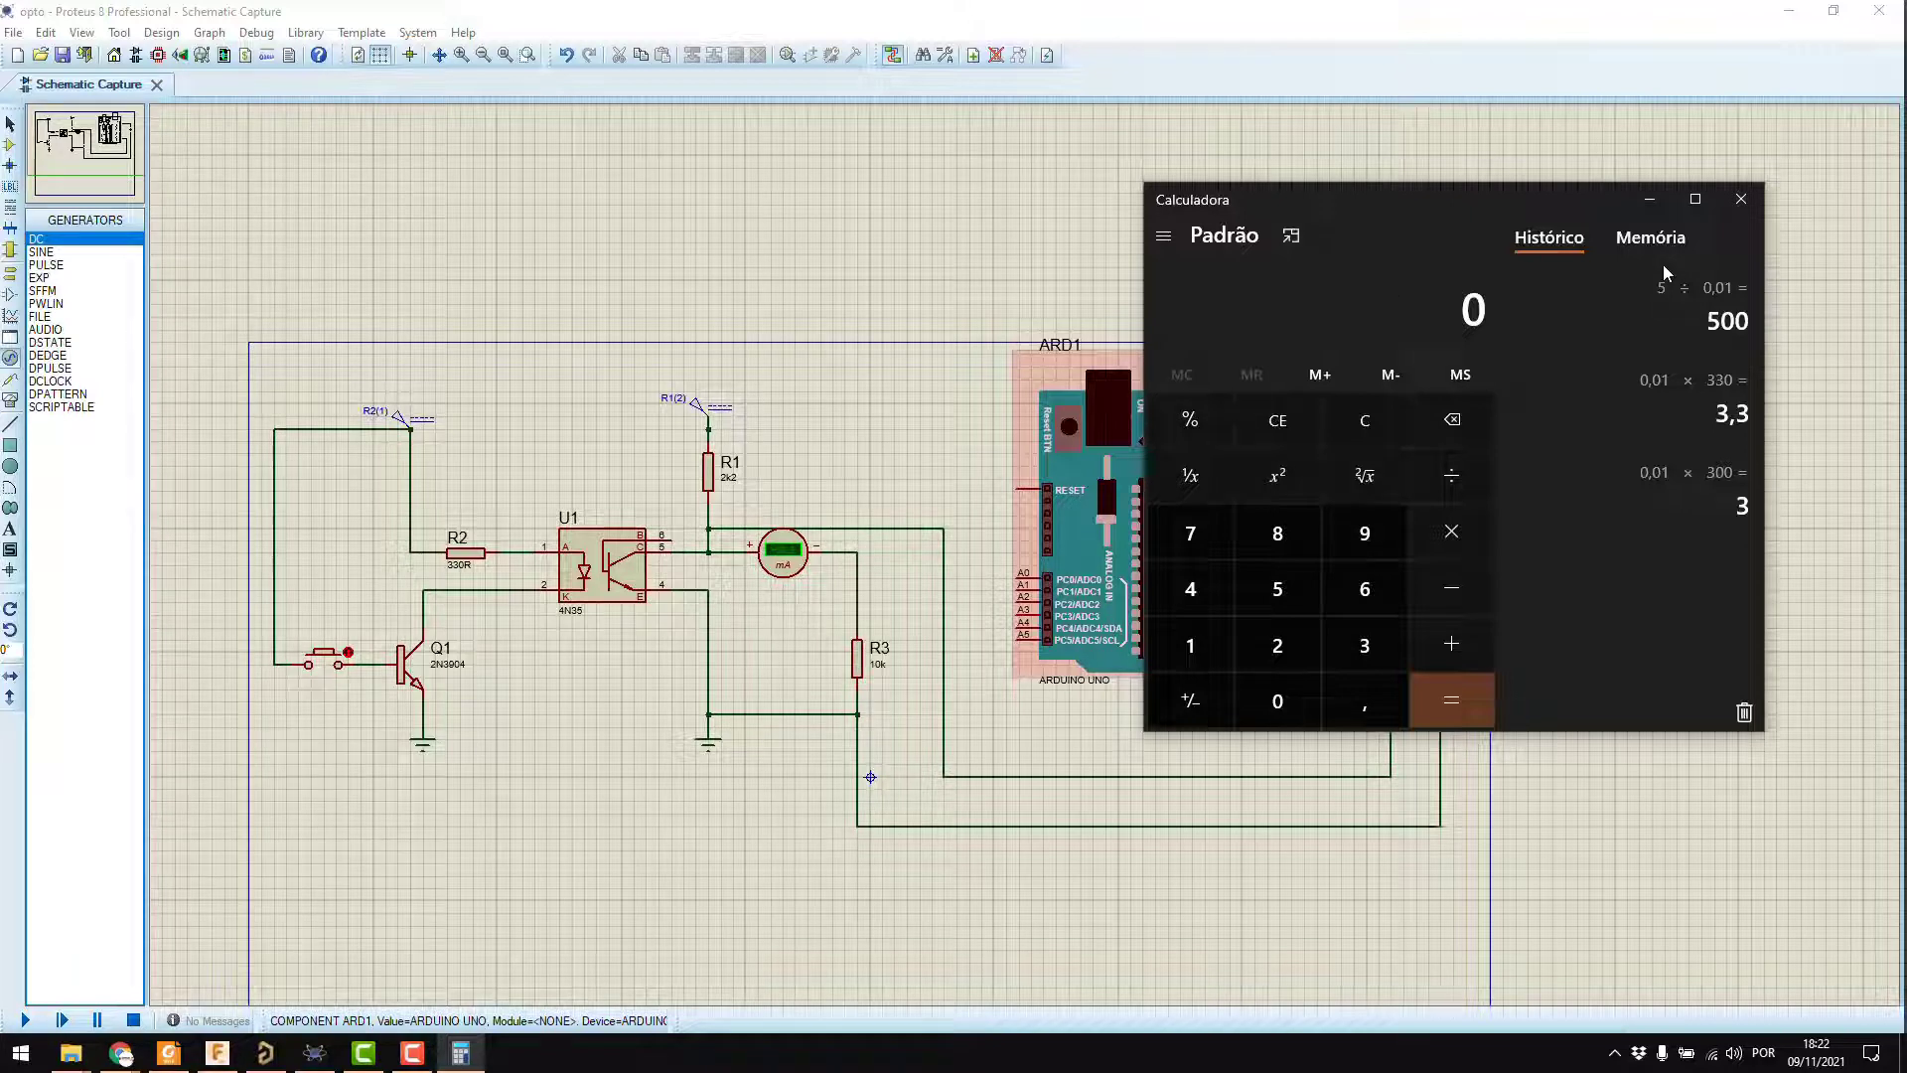
text(0,01)
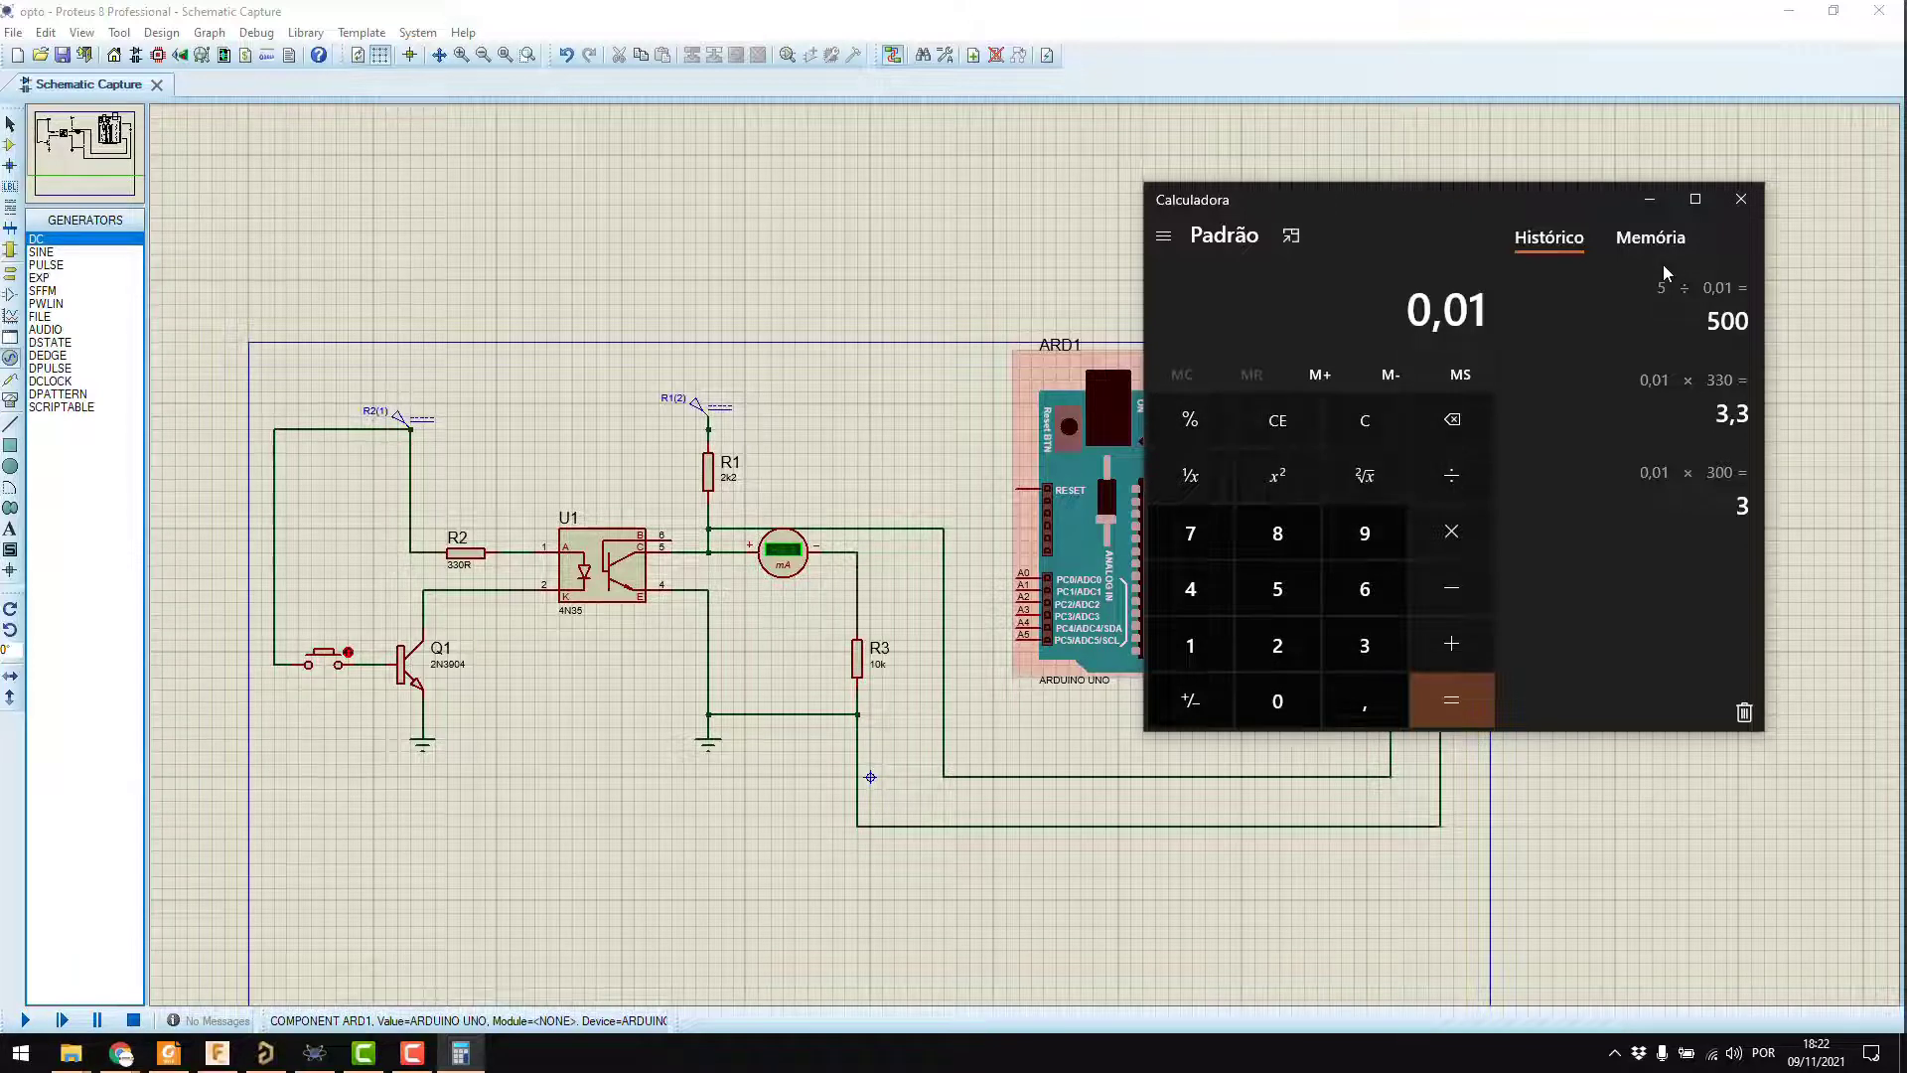
key(asterisk)
key(Return)
key(Escape)
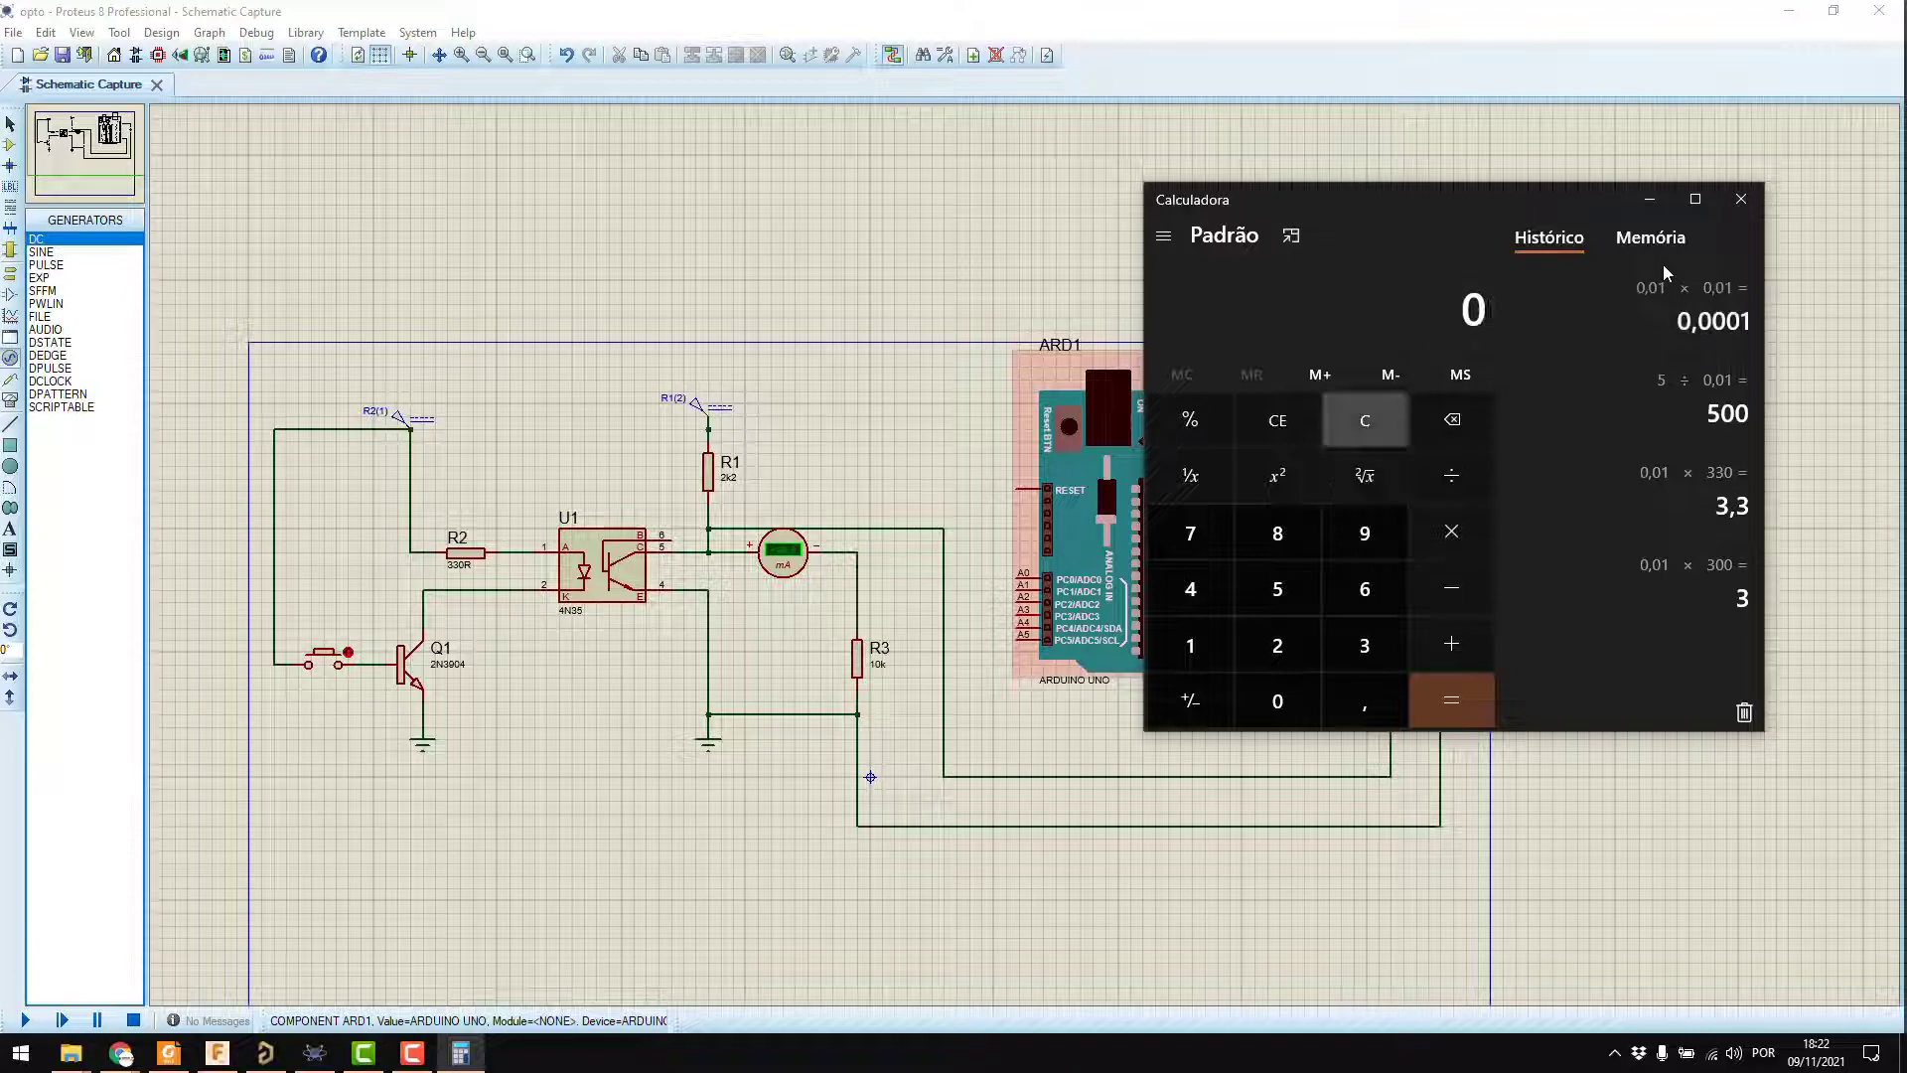
- Calculate 0,01 × 560 for a 560-ohm input resistor
text(0,01)
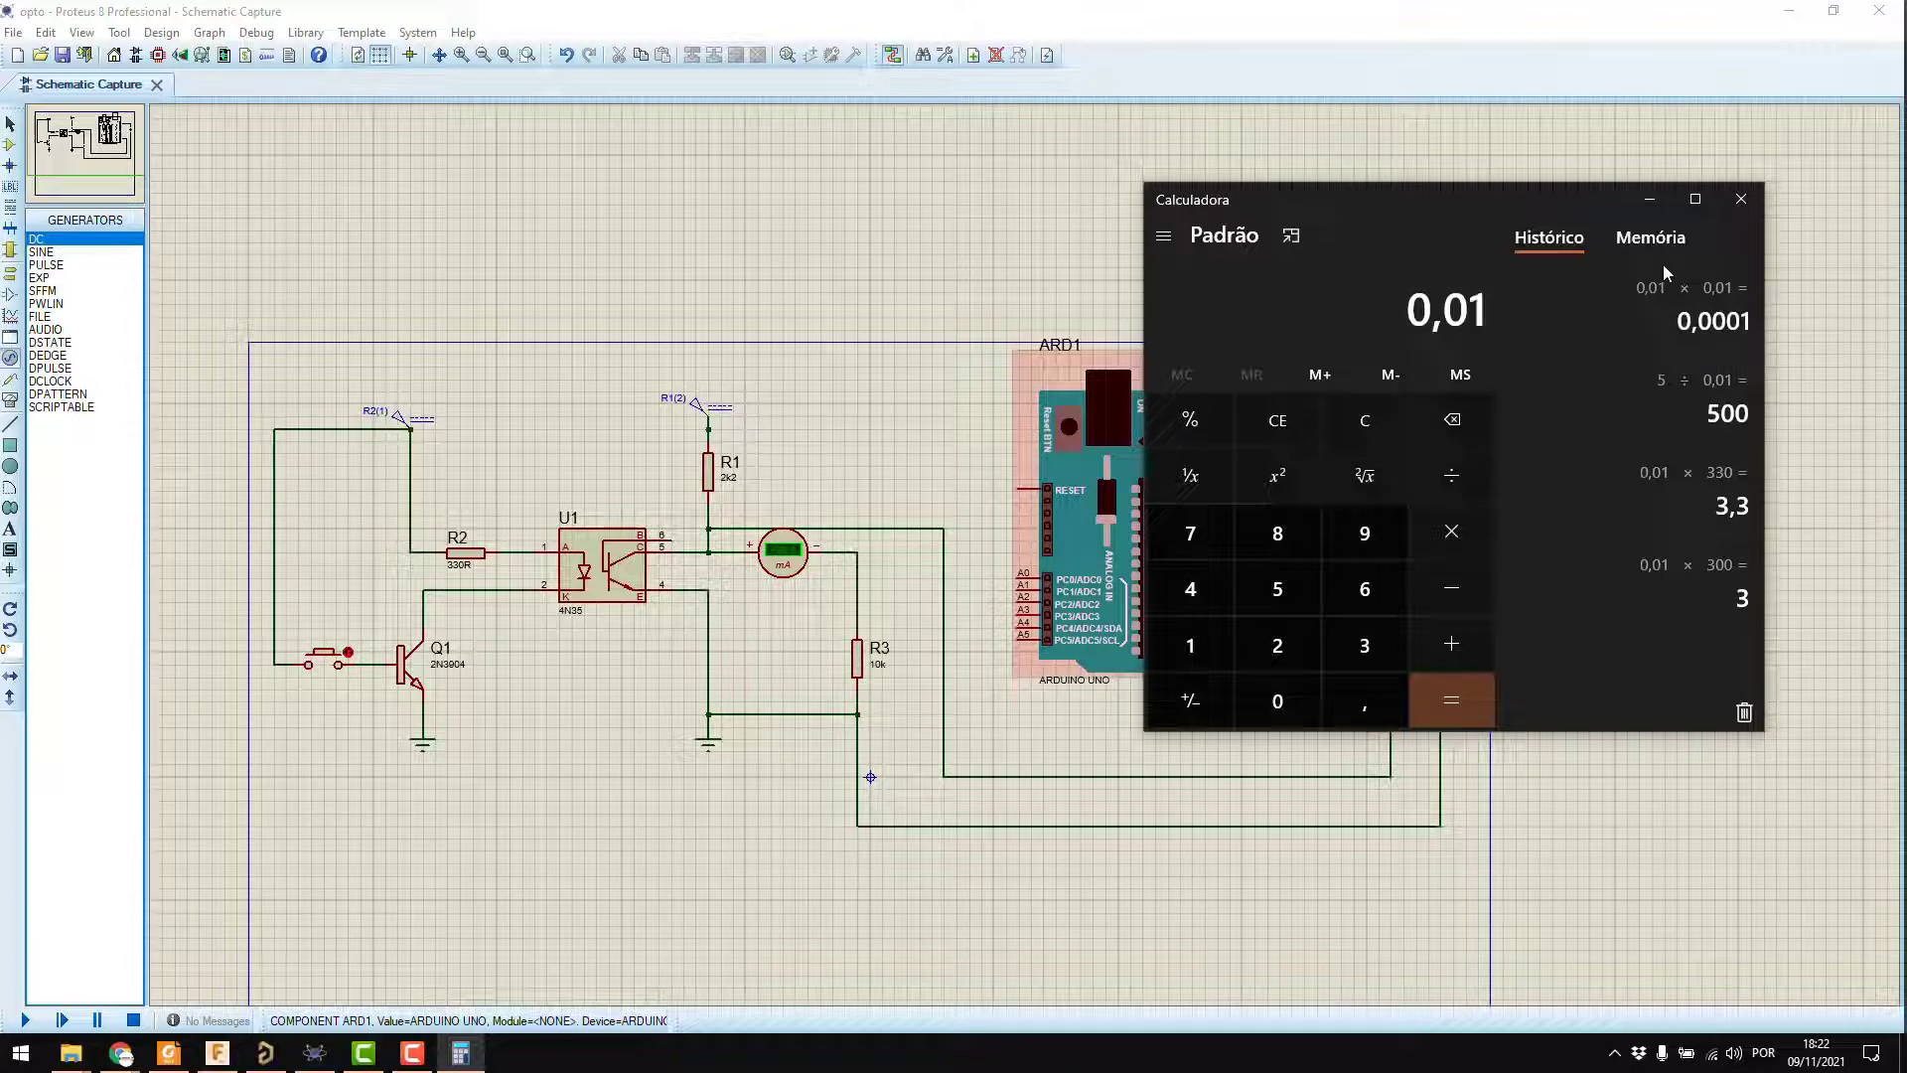
key(asterisk)
text(560)
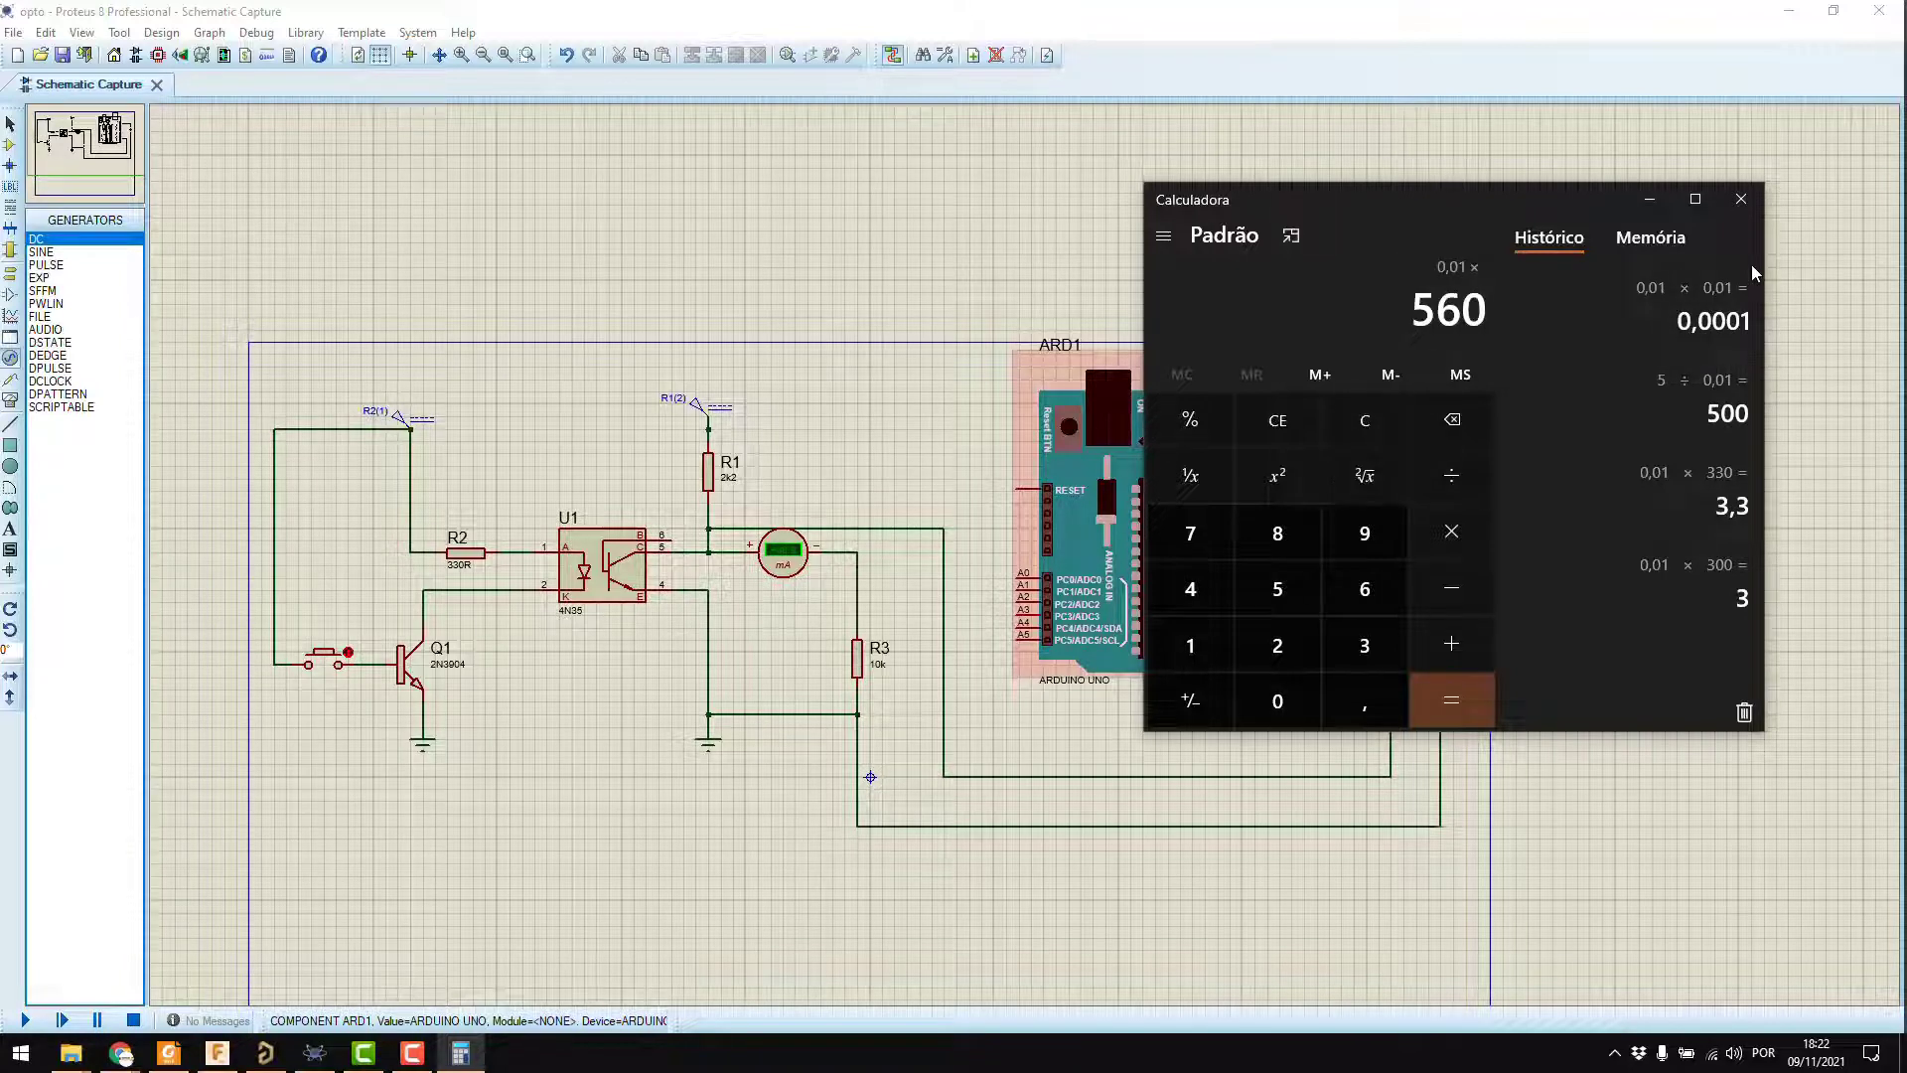
key(Return)
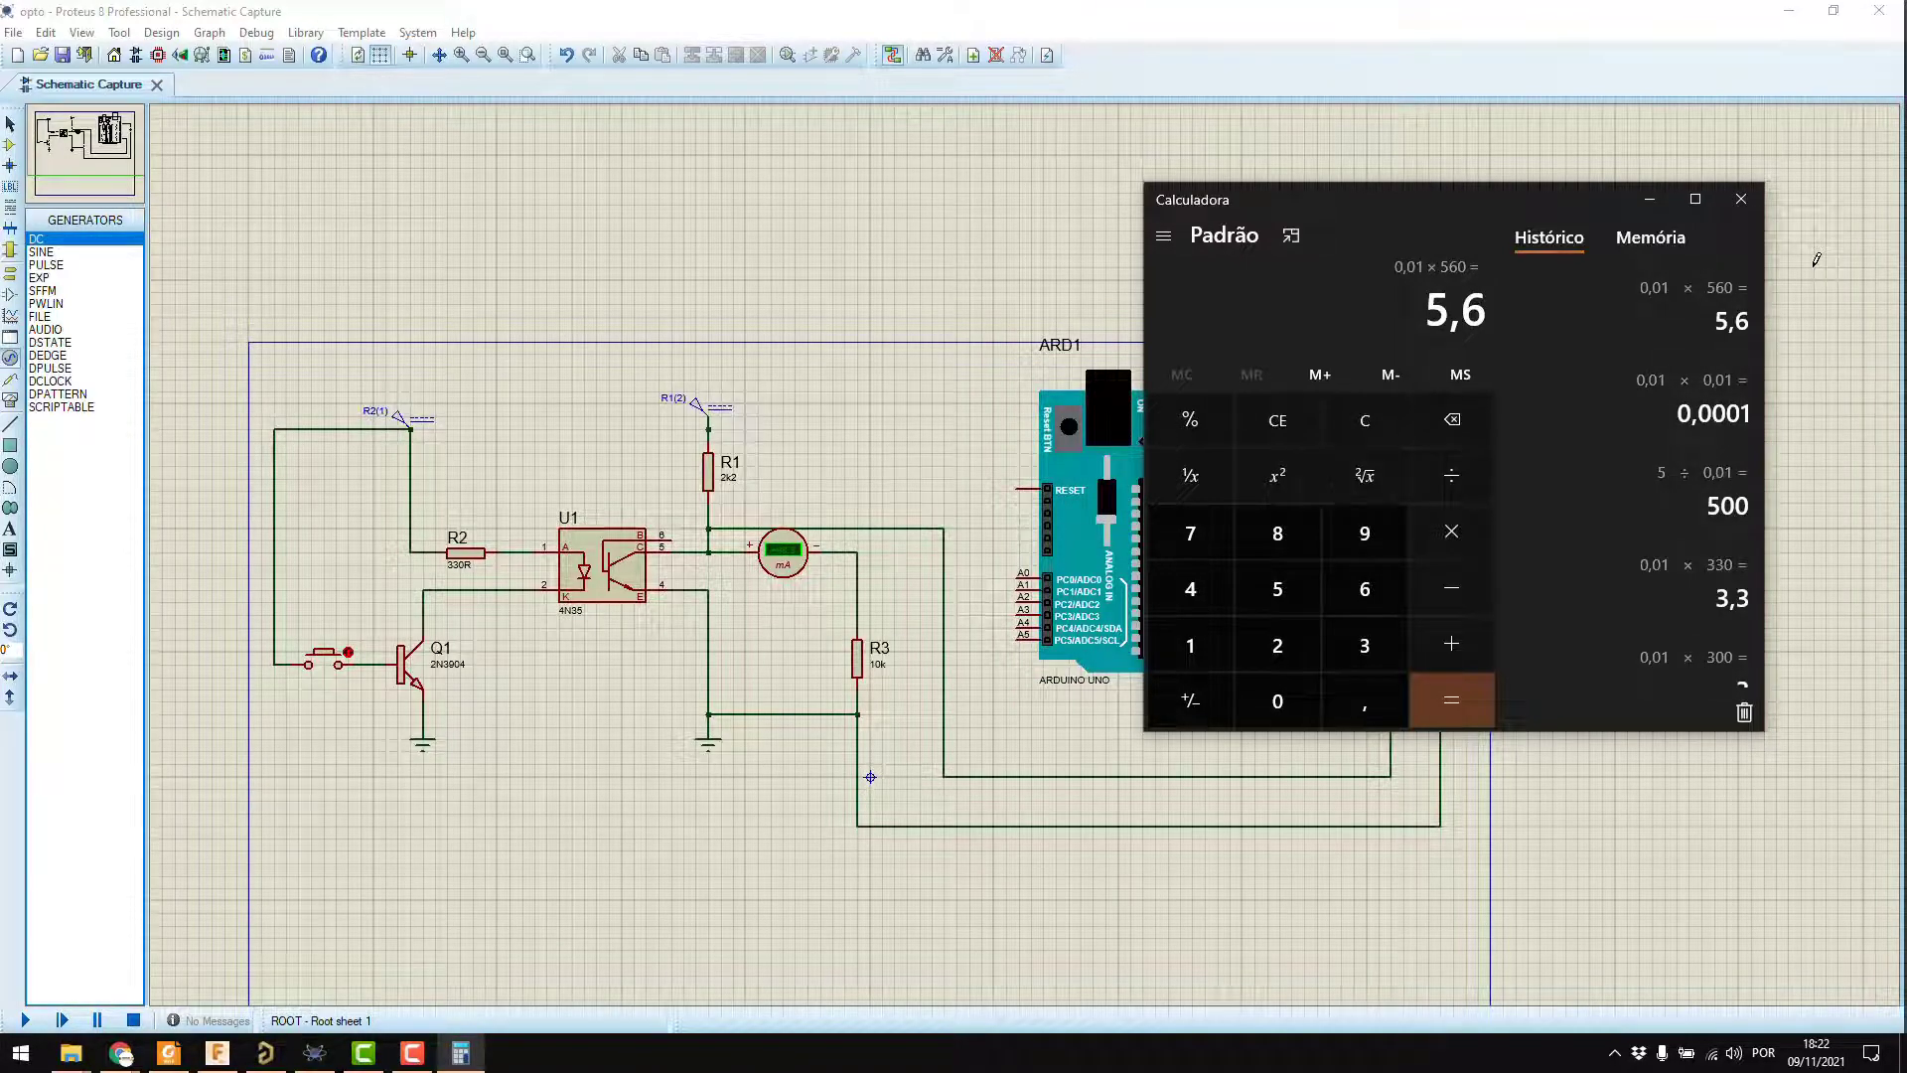
- Clear the calculator and calculate 5 ÷ 560
key(Escape)
text(5)
text(560)
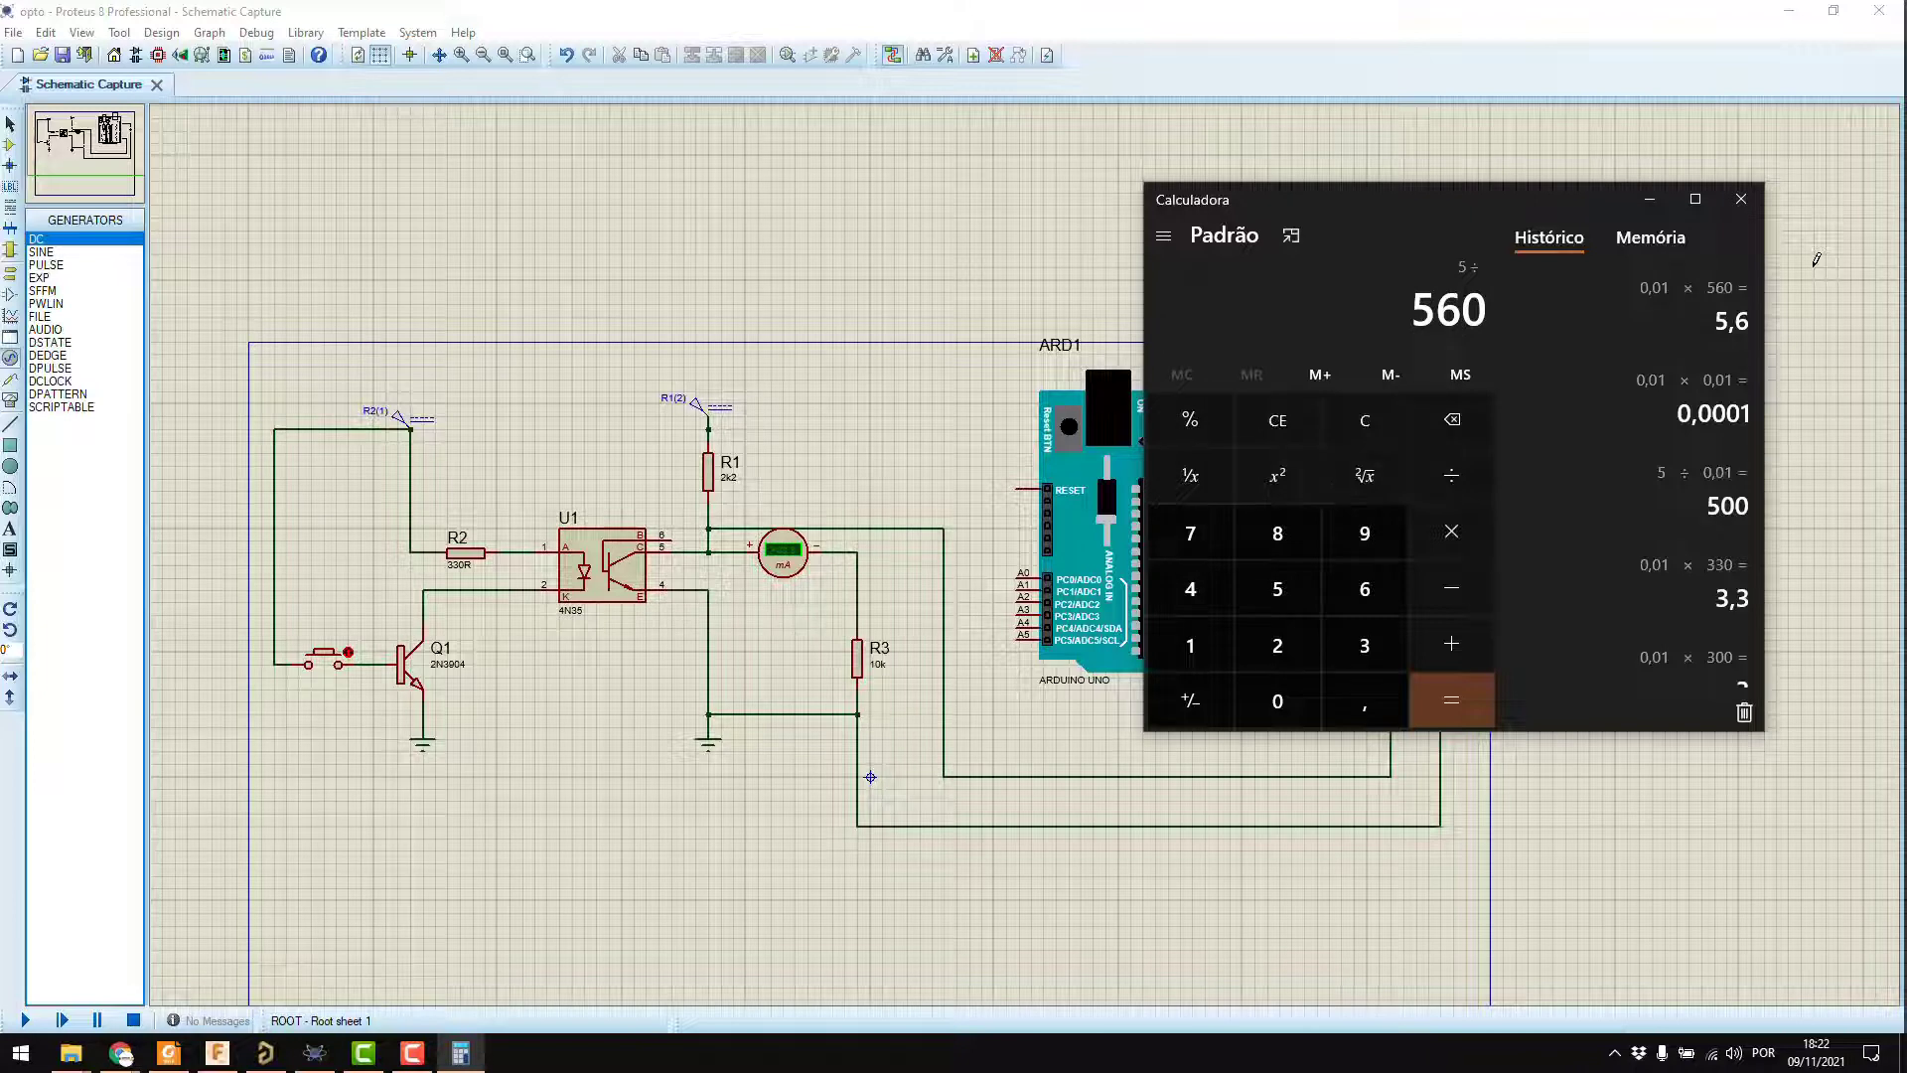
key(Return)
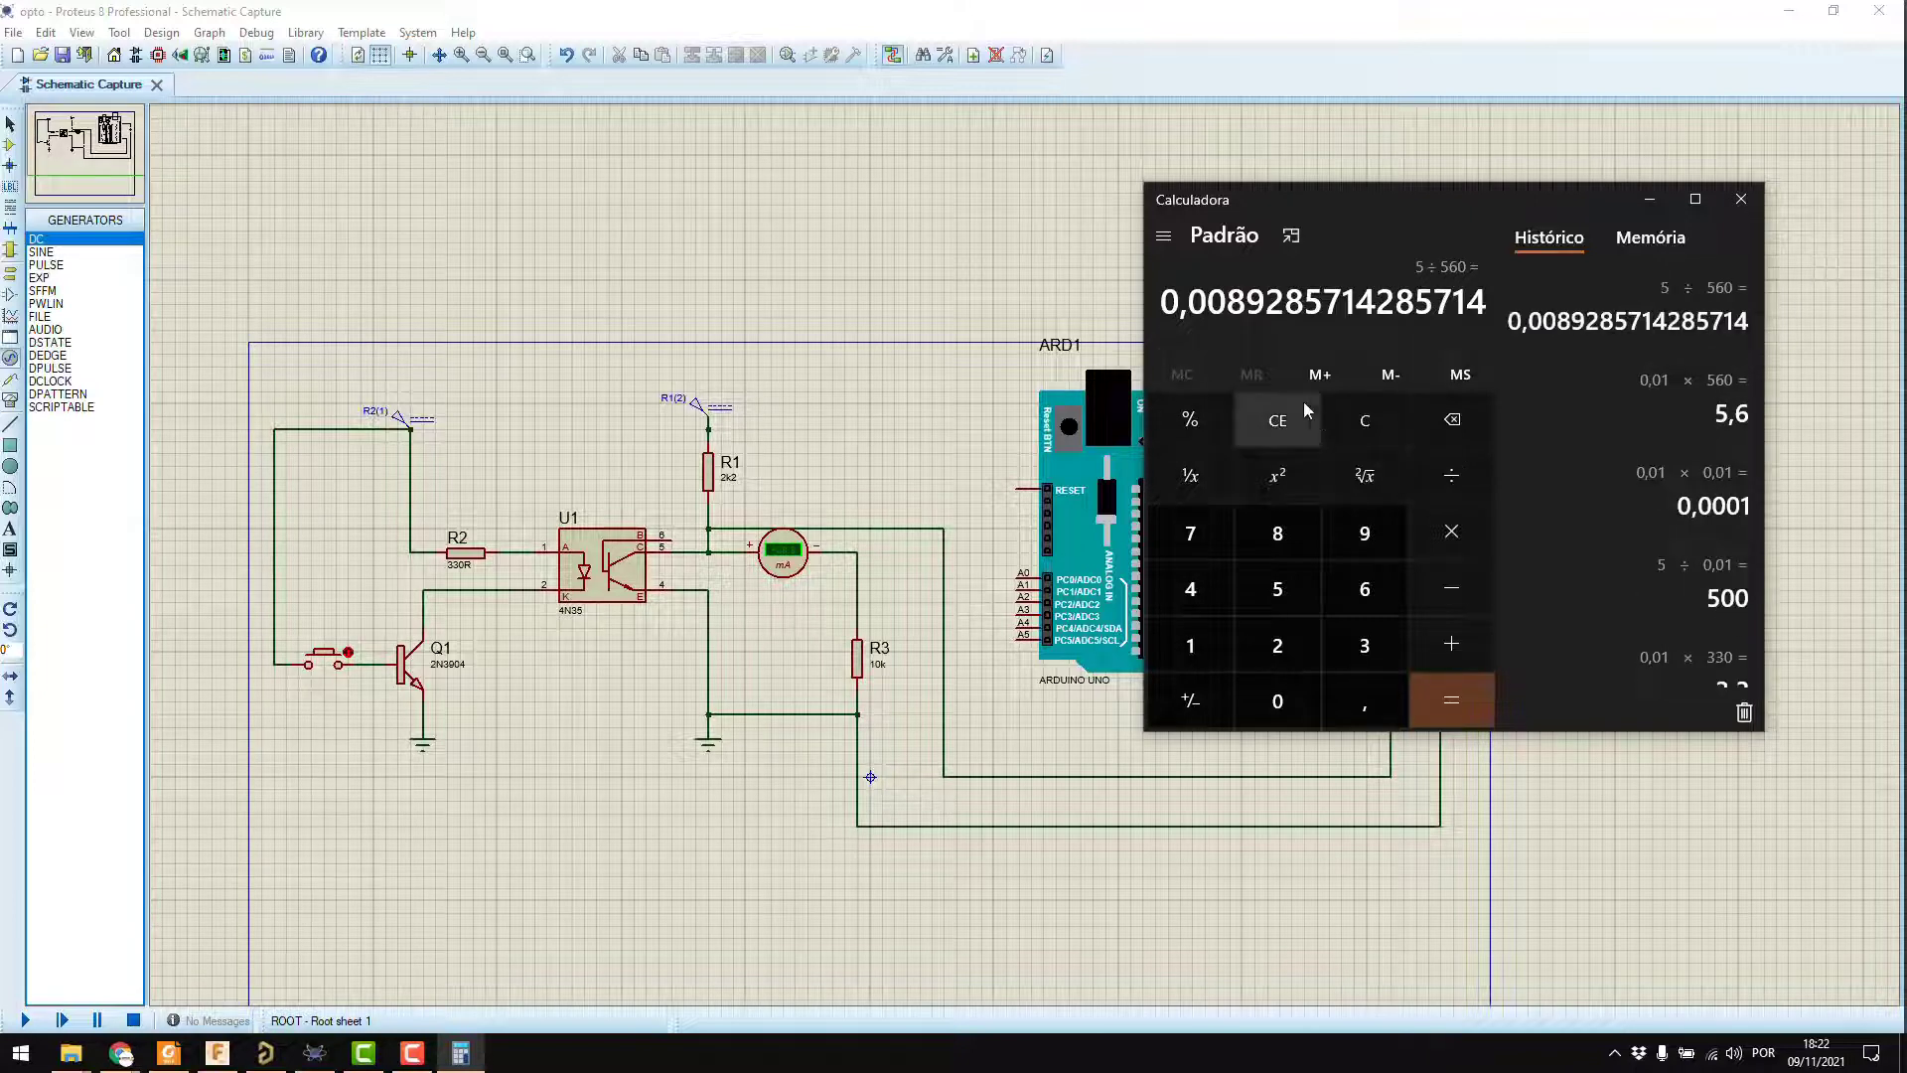
- Clear the calculator, calculate 5 ÷ 470 and highlight the leading decimal digits of the result
key(Escape)
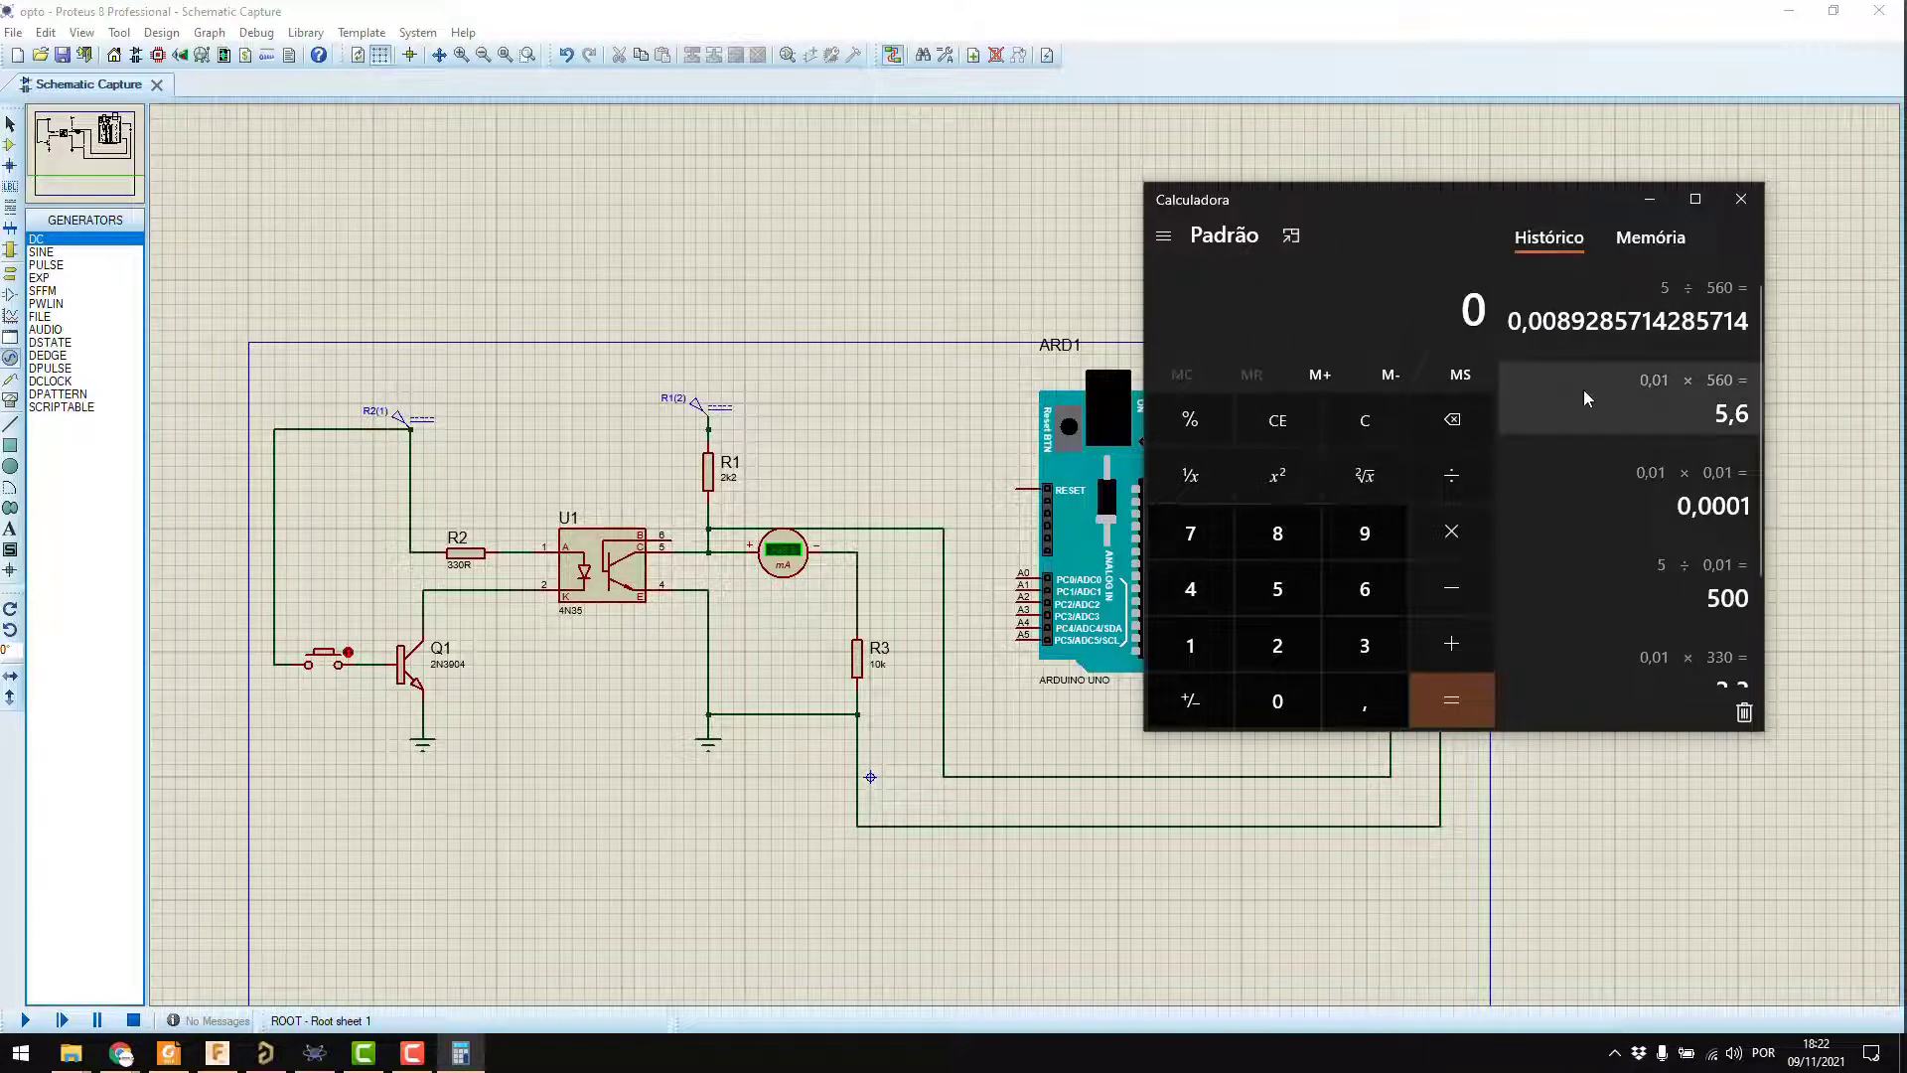
text(5 ÷ )
text(470)
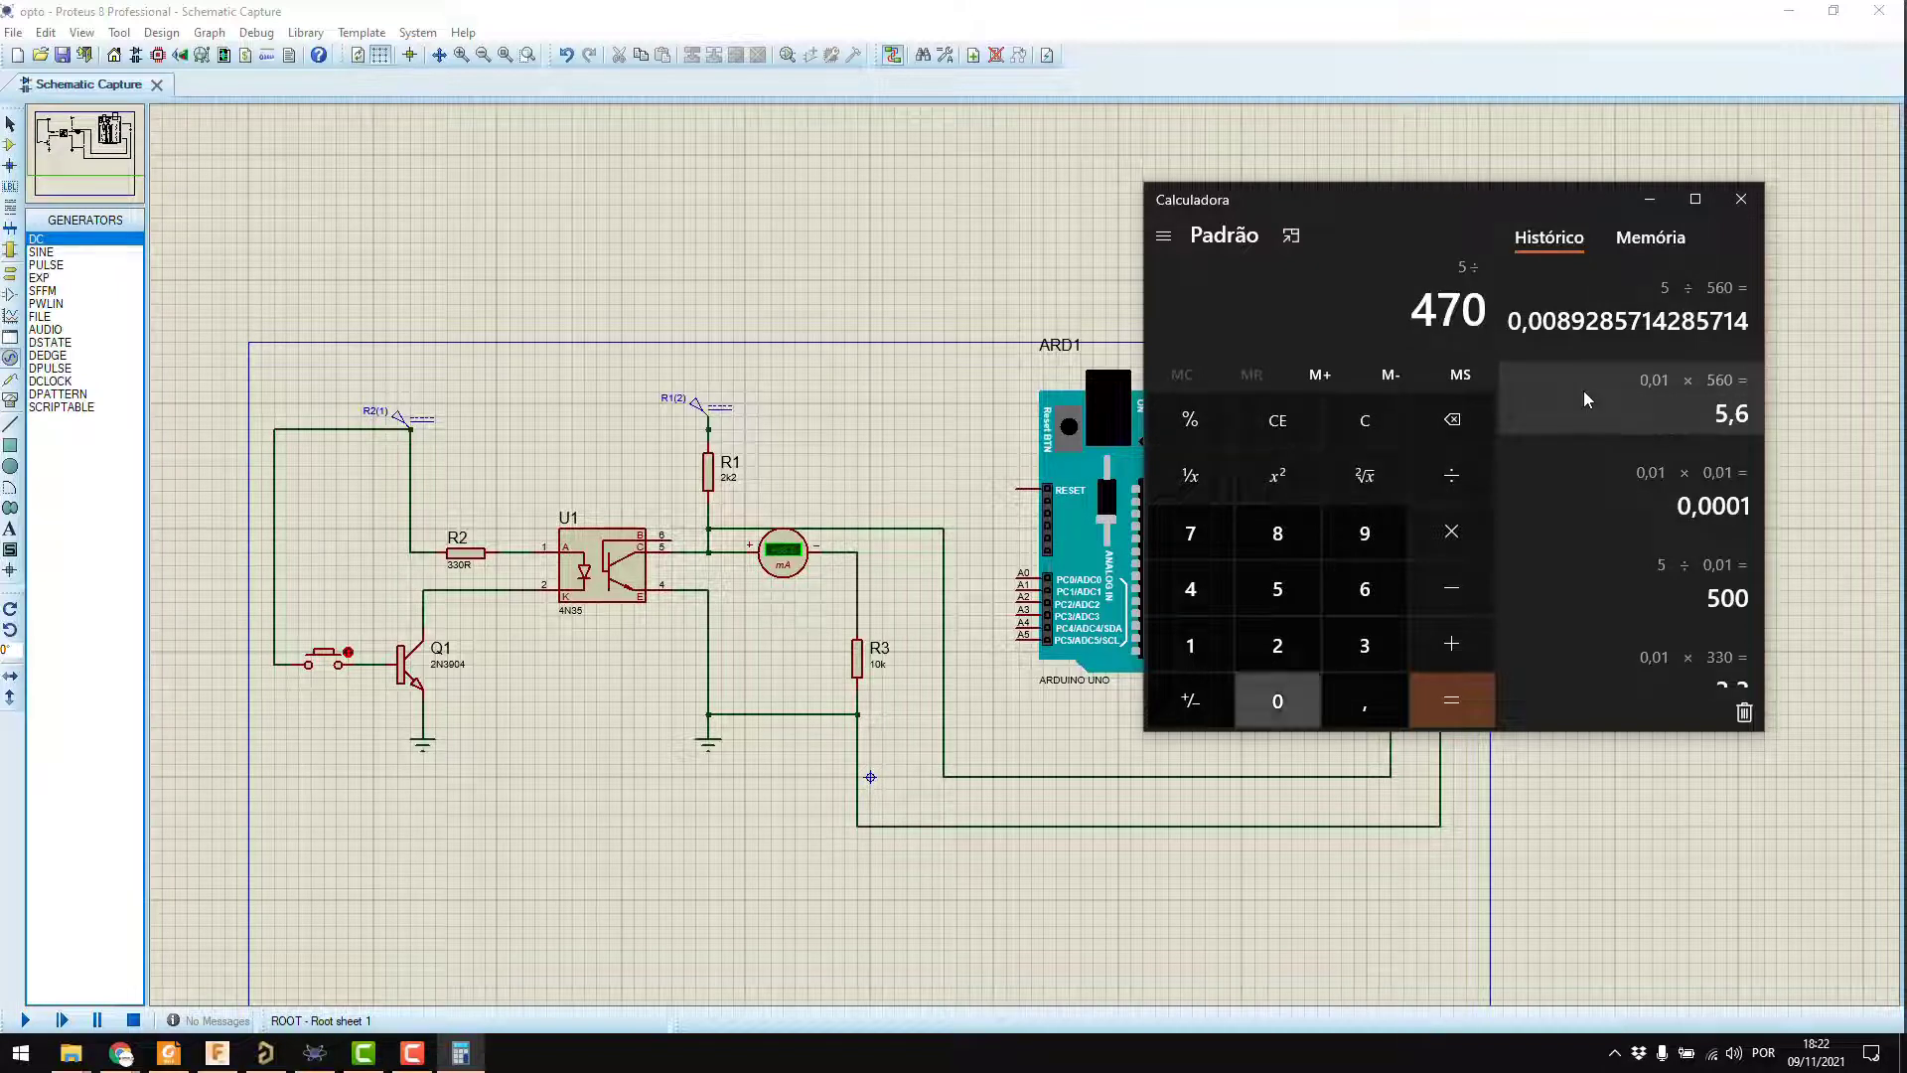
key(Return)
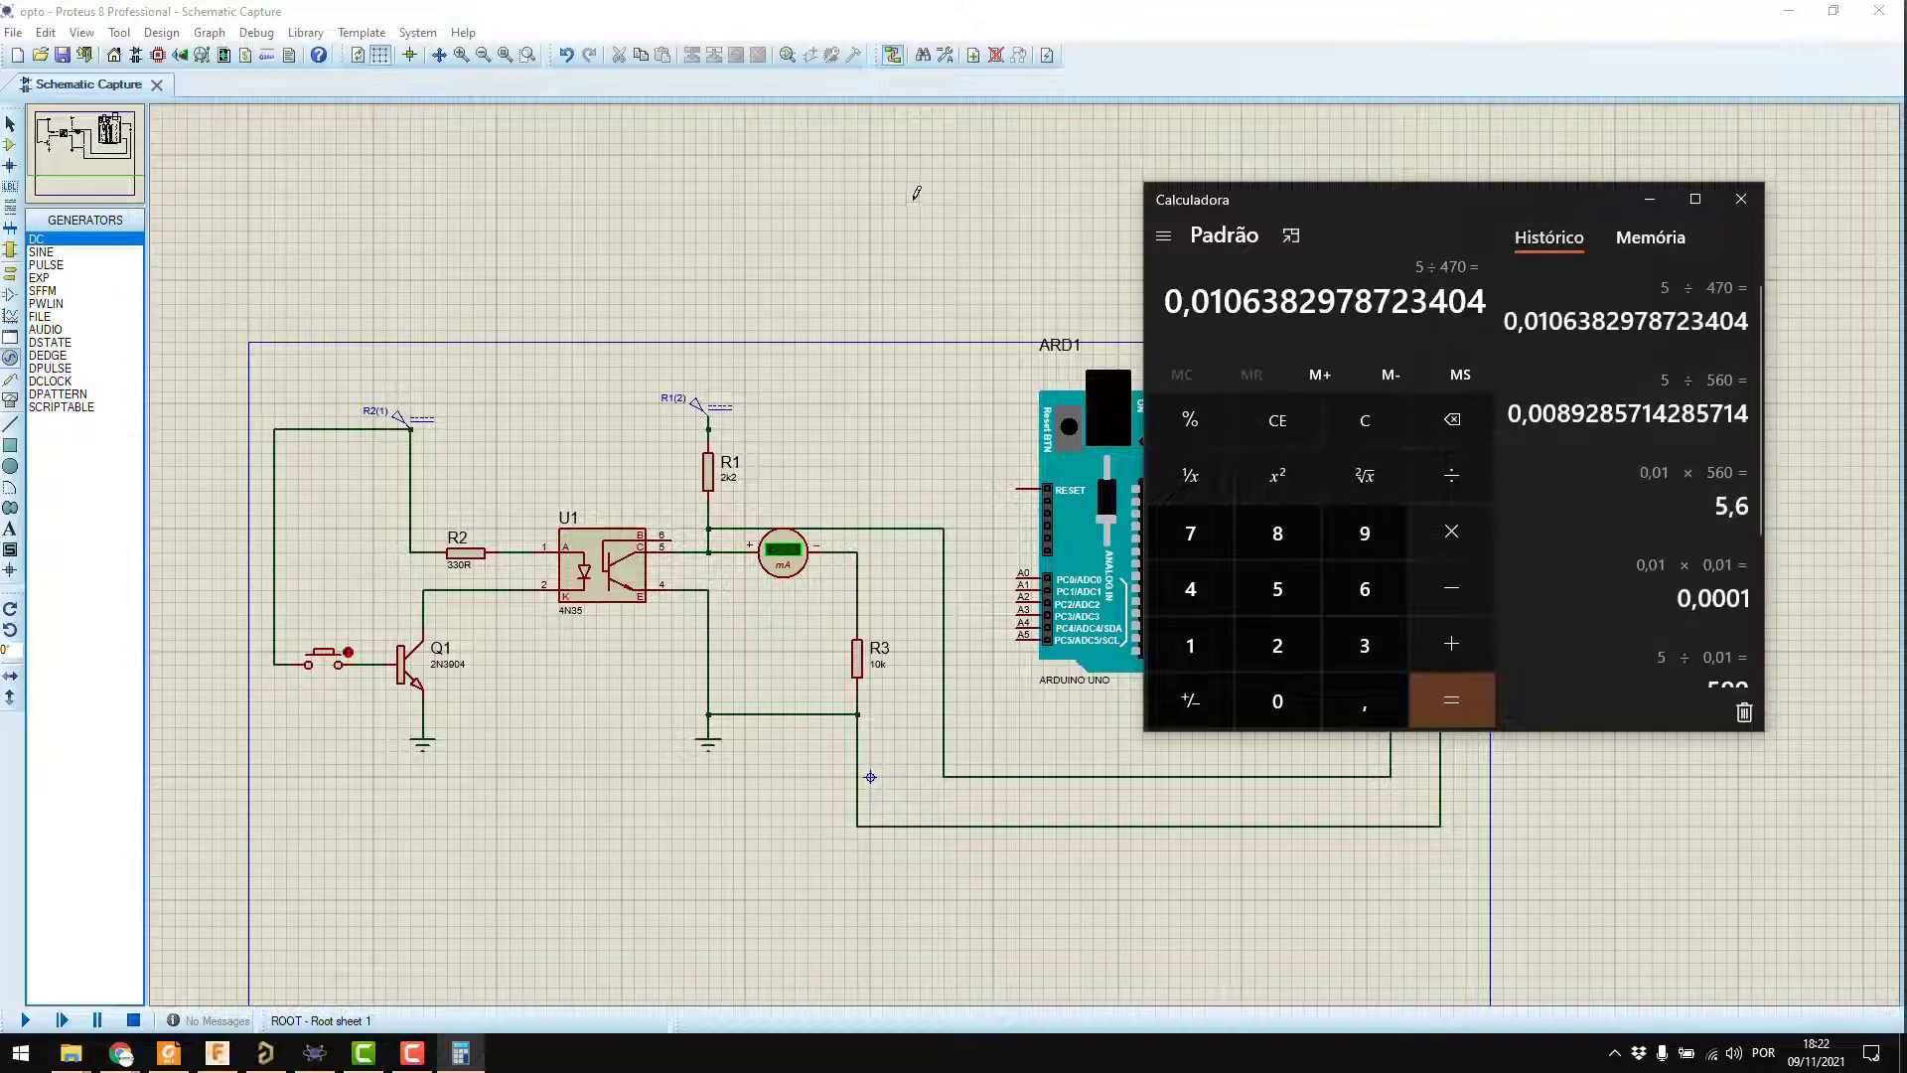
mouse_move(1243, 301)
mouse_down()
mouse_move(1301, 301)
mouse_move(1279, 302)
mouse_up()
drag(1242, 301, 1209, 301)
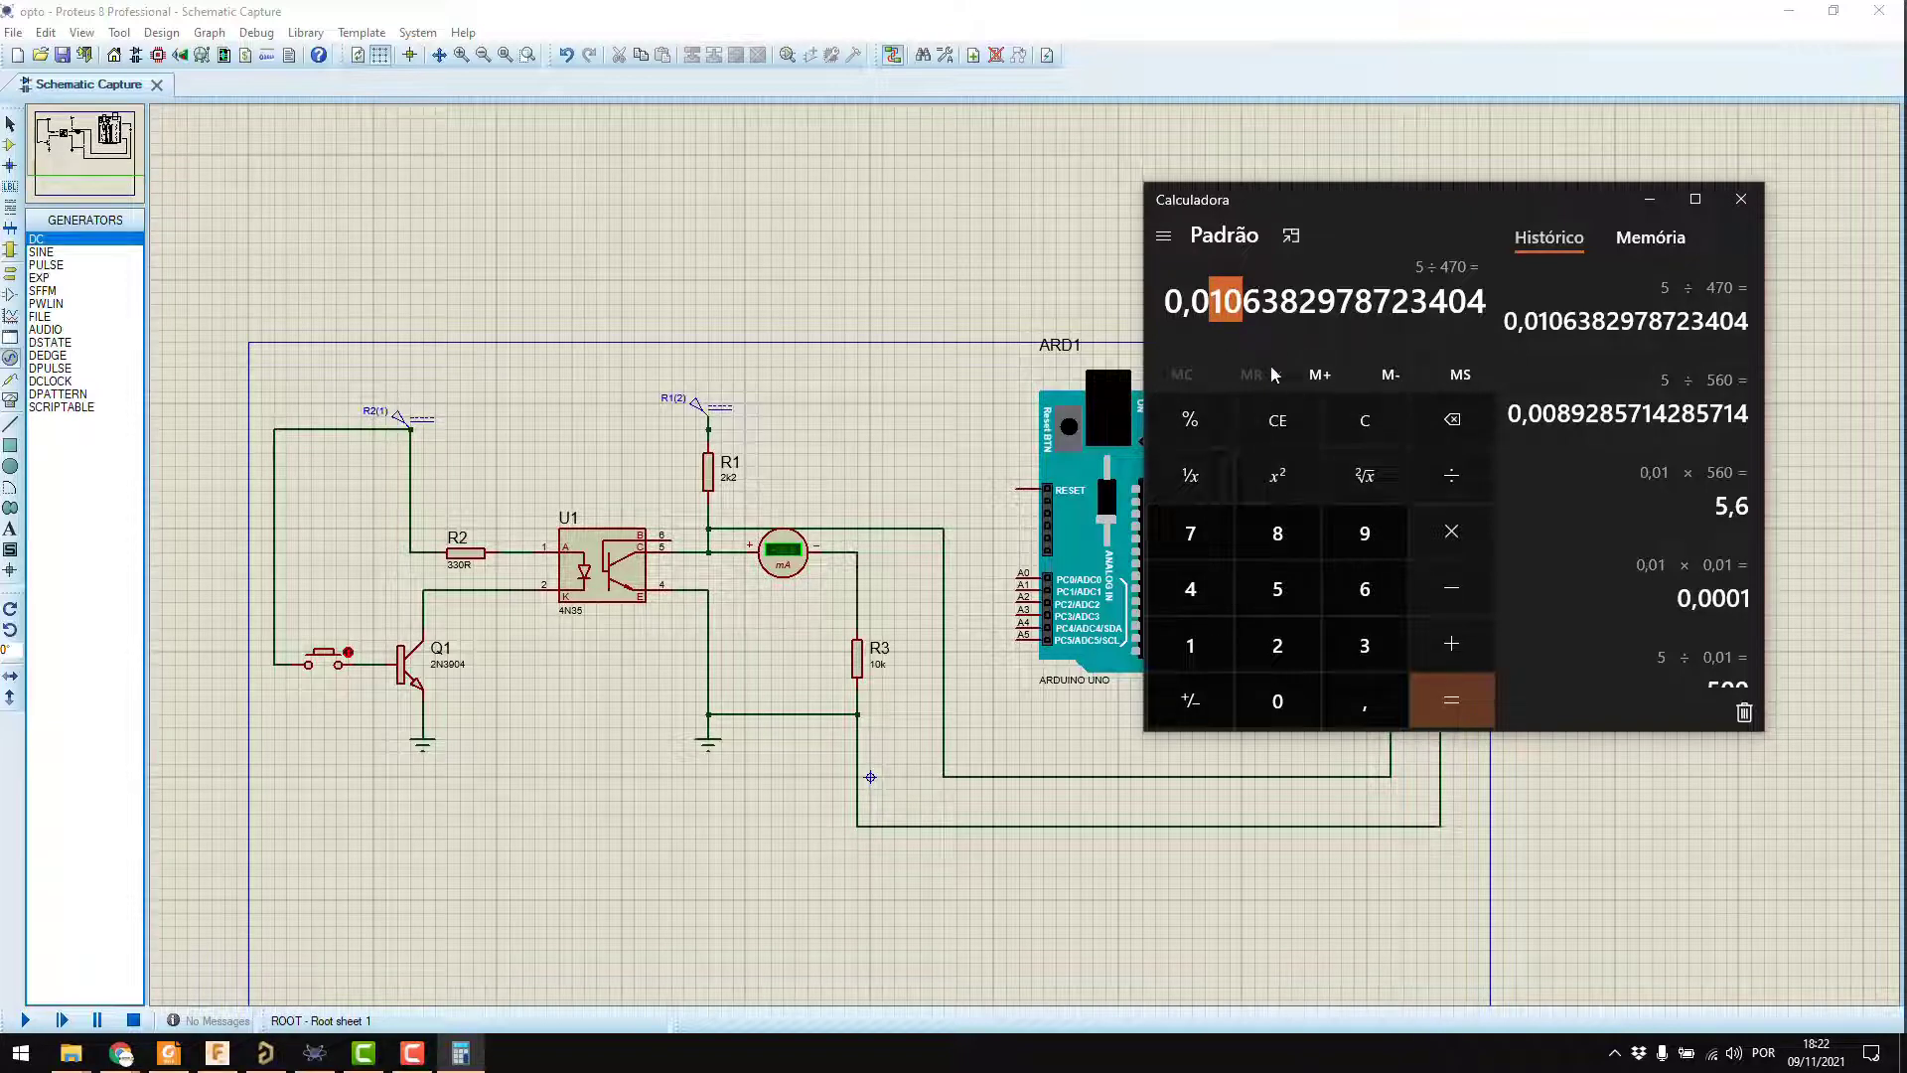
- Clear and close the calculator, and select the DC generator R2(1) in the schematic
click(1451, 420)
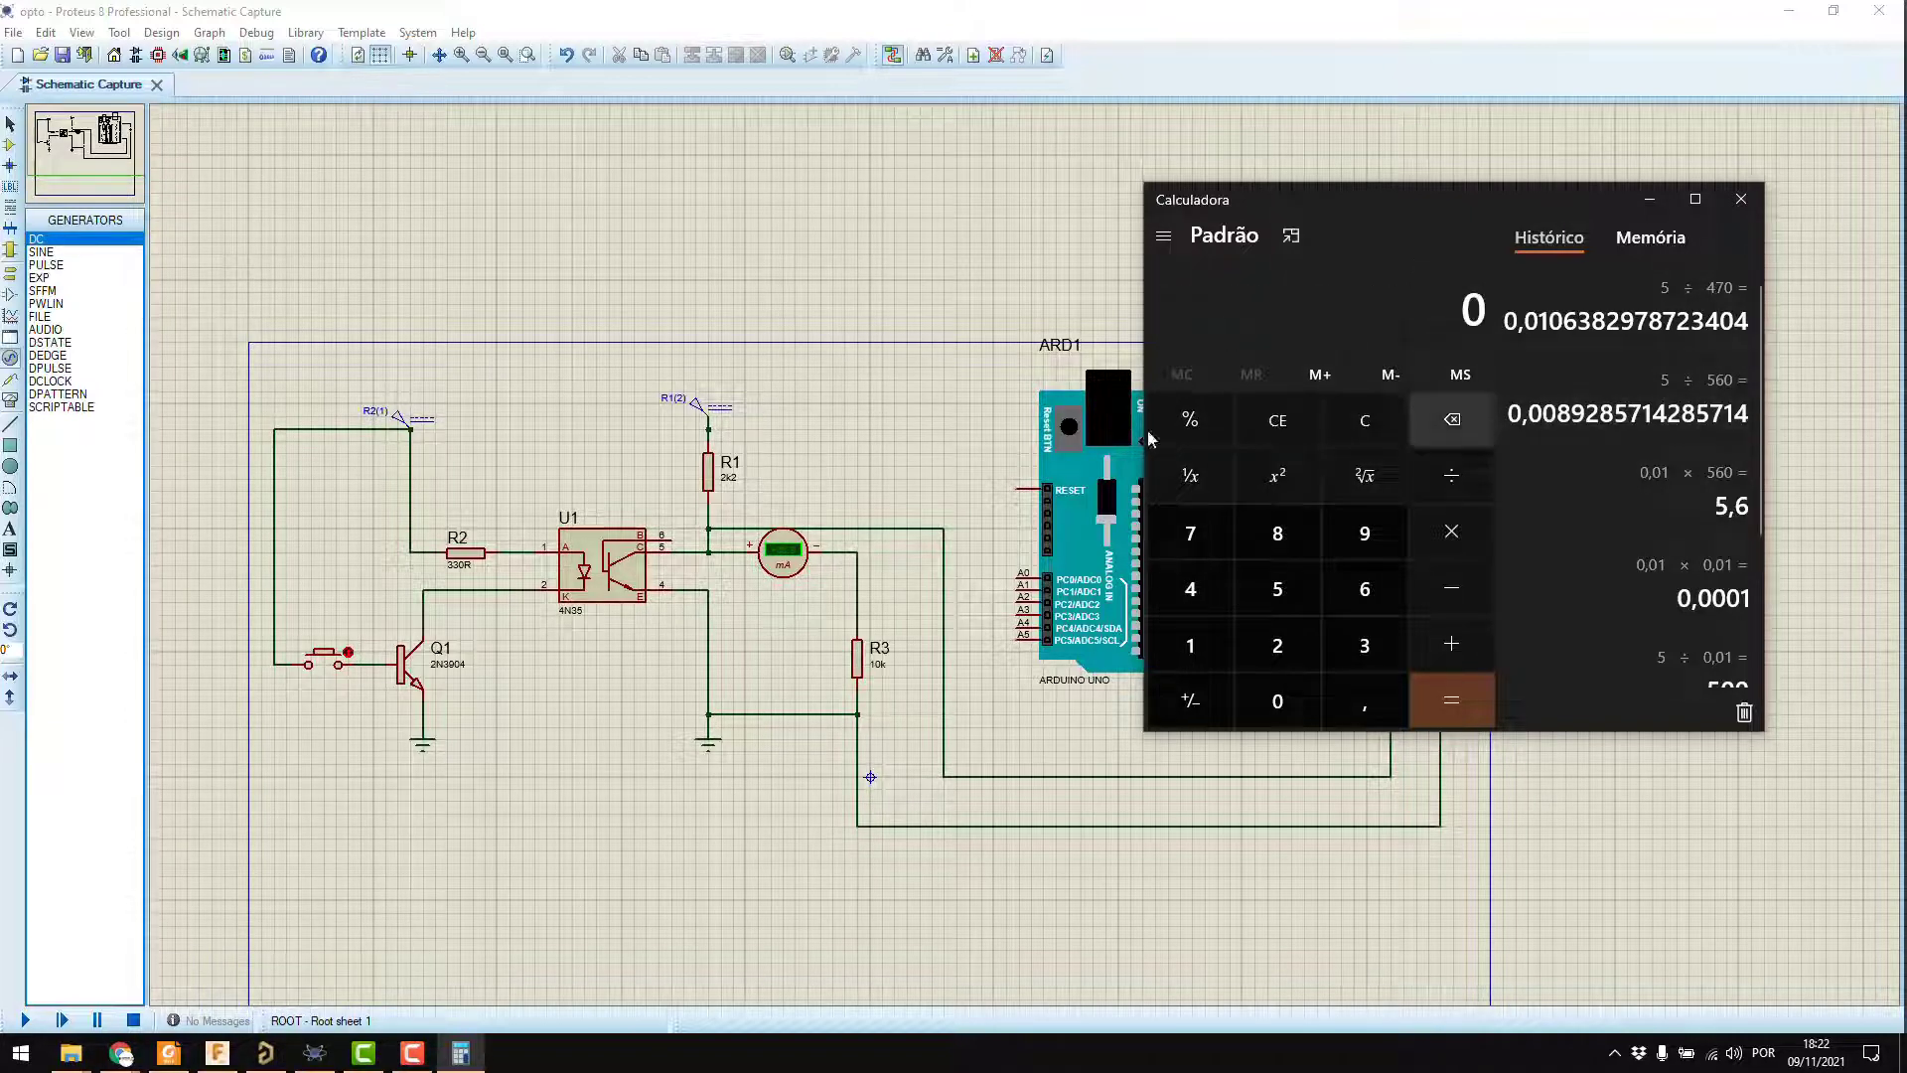
click(1740, 199)
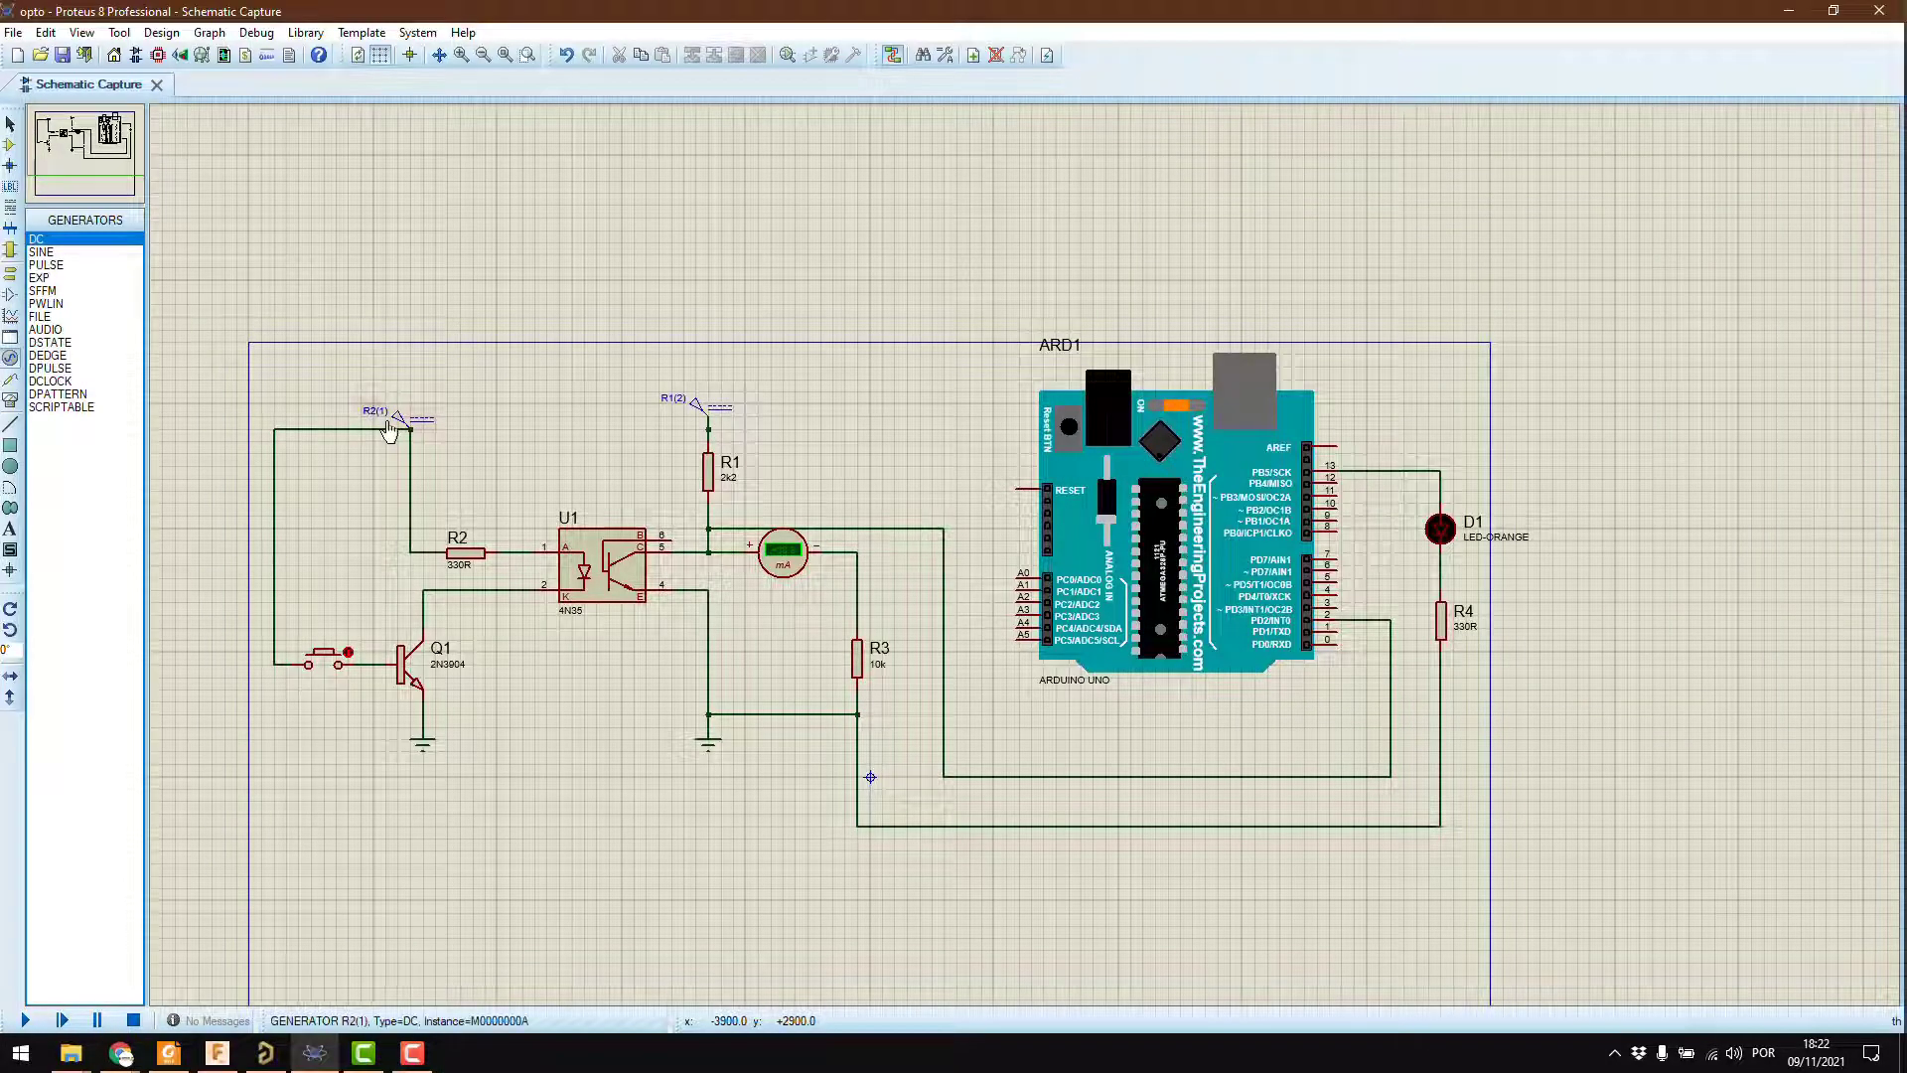
click(399, 417)
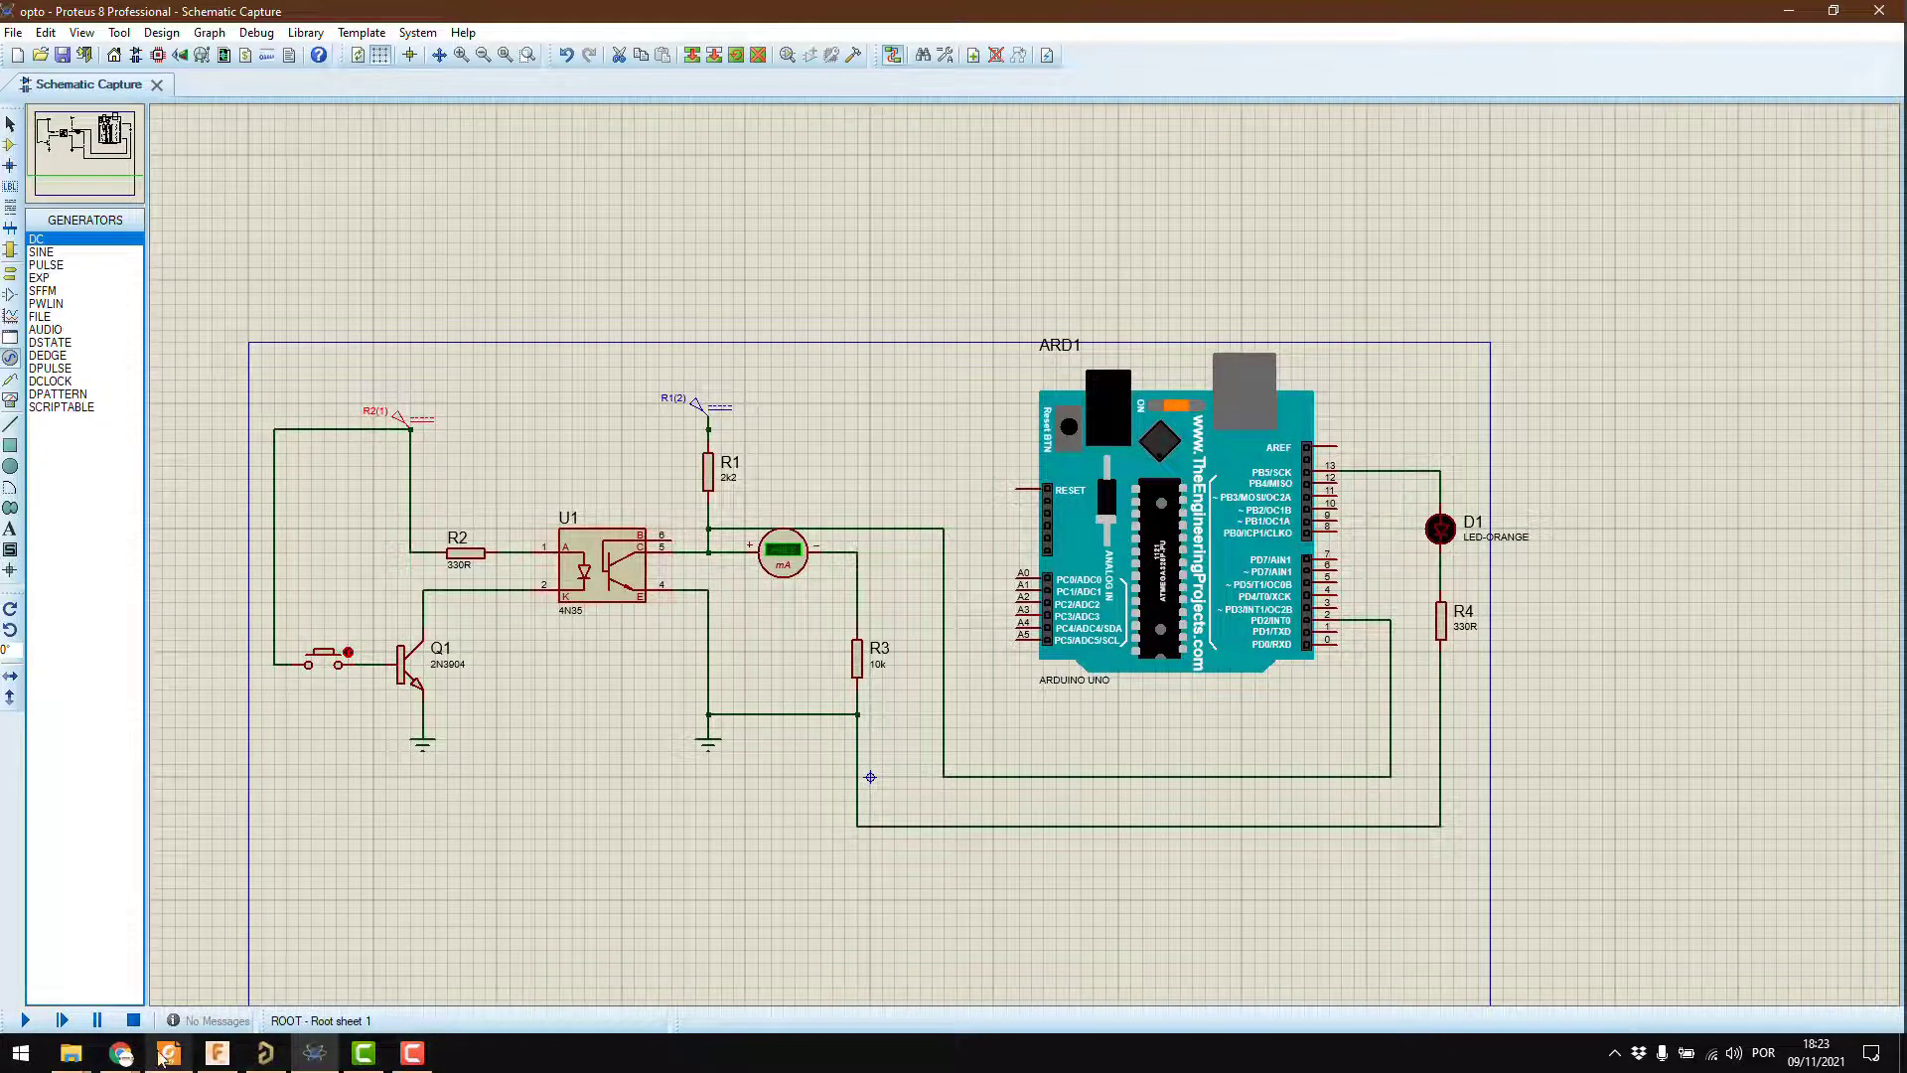
- Switch to the 4N35 datasheet in Chrome and capture the Fig. 14 switching schematic with the Snipping Tool
mouse_move(120, 1053)
click(318, 954)
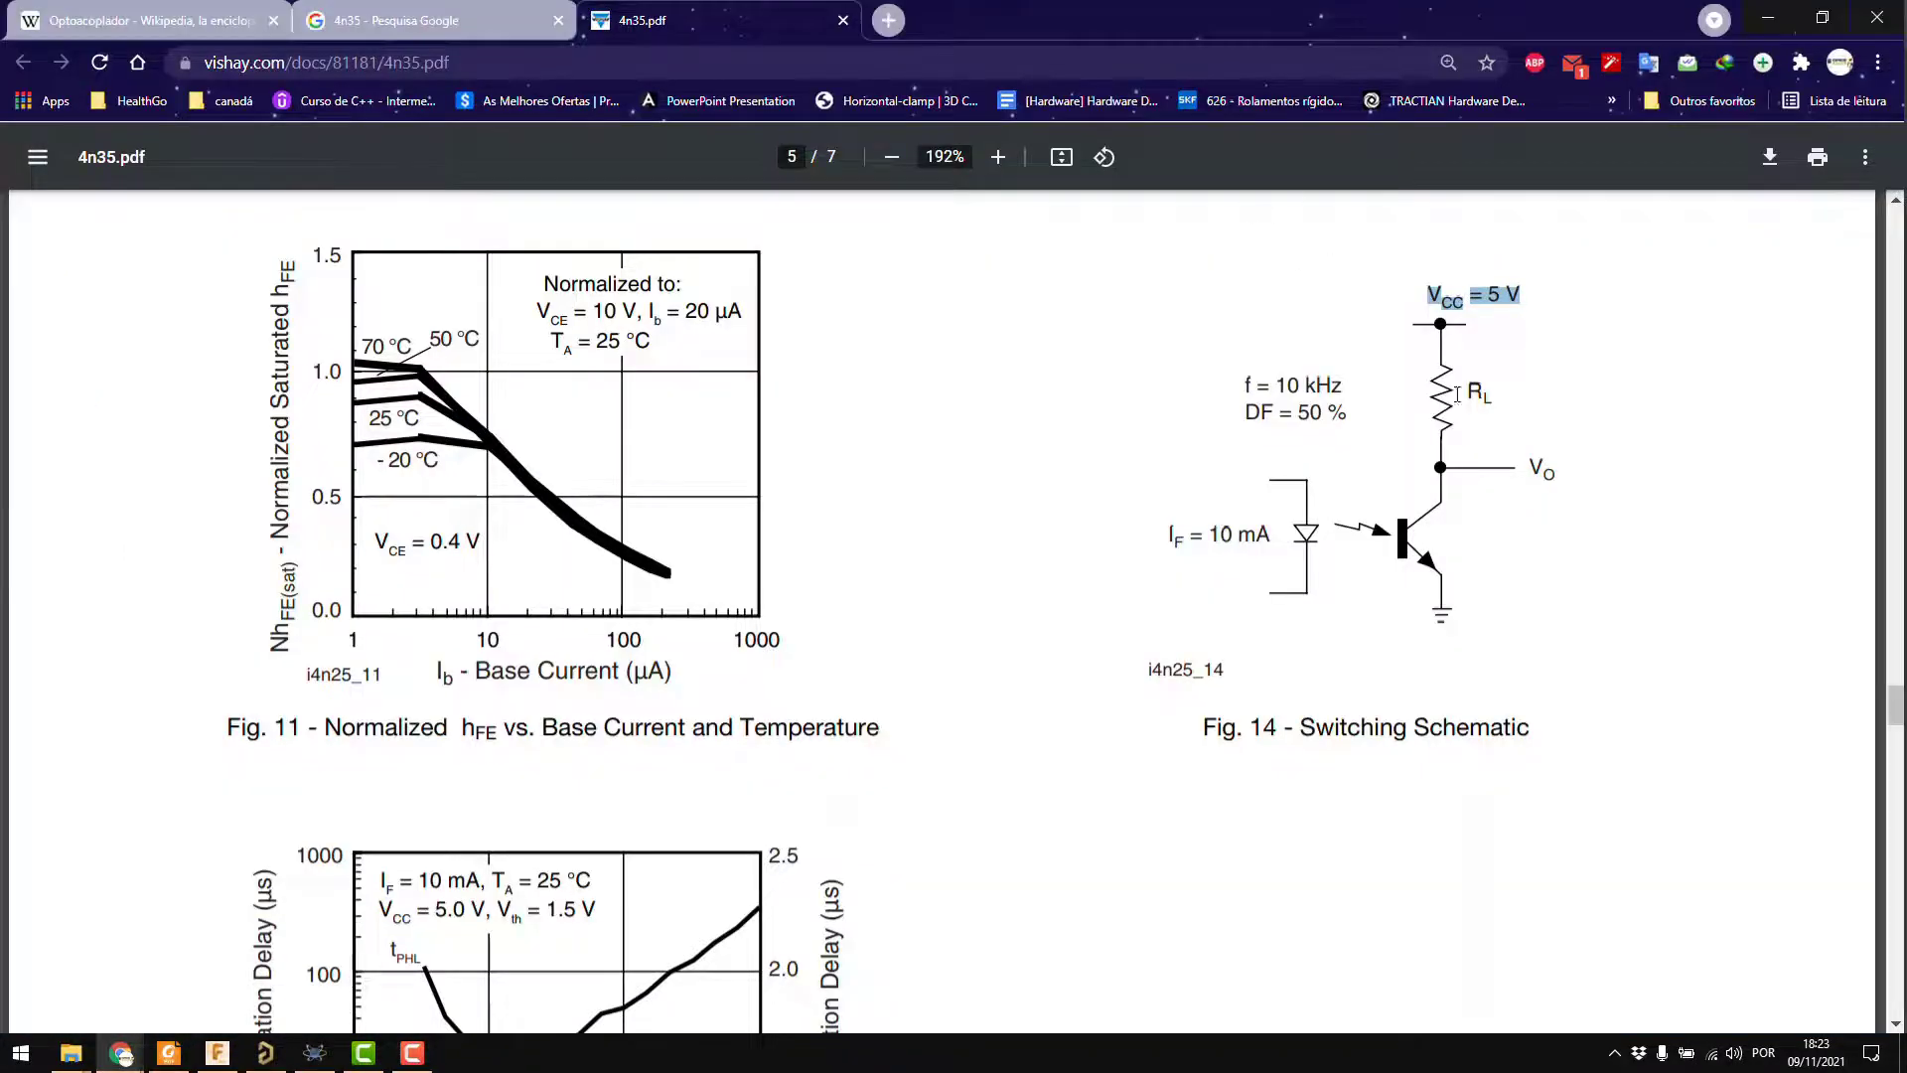
click(1442, 229)
click(20, 1052)
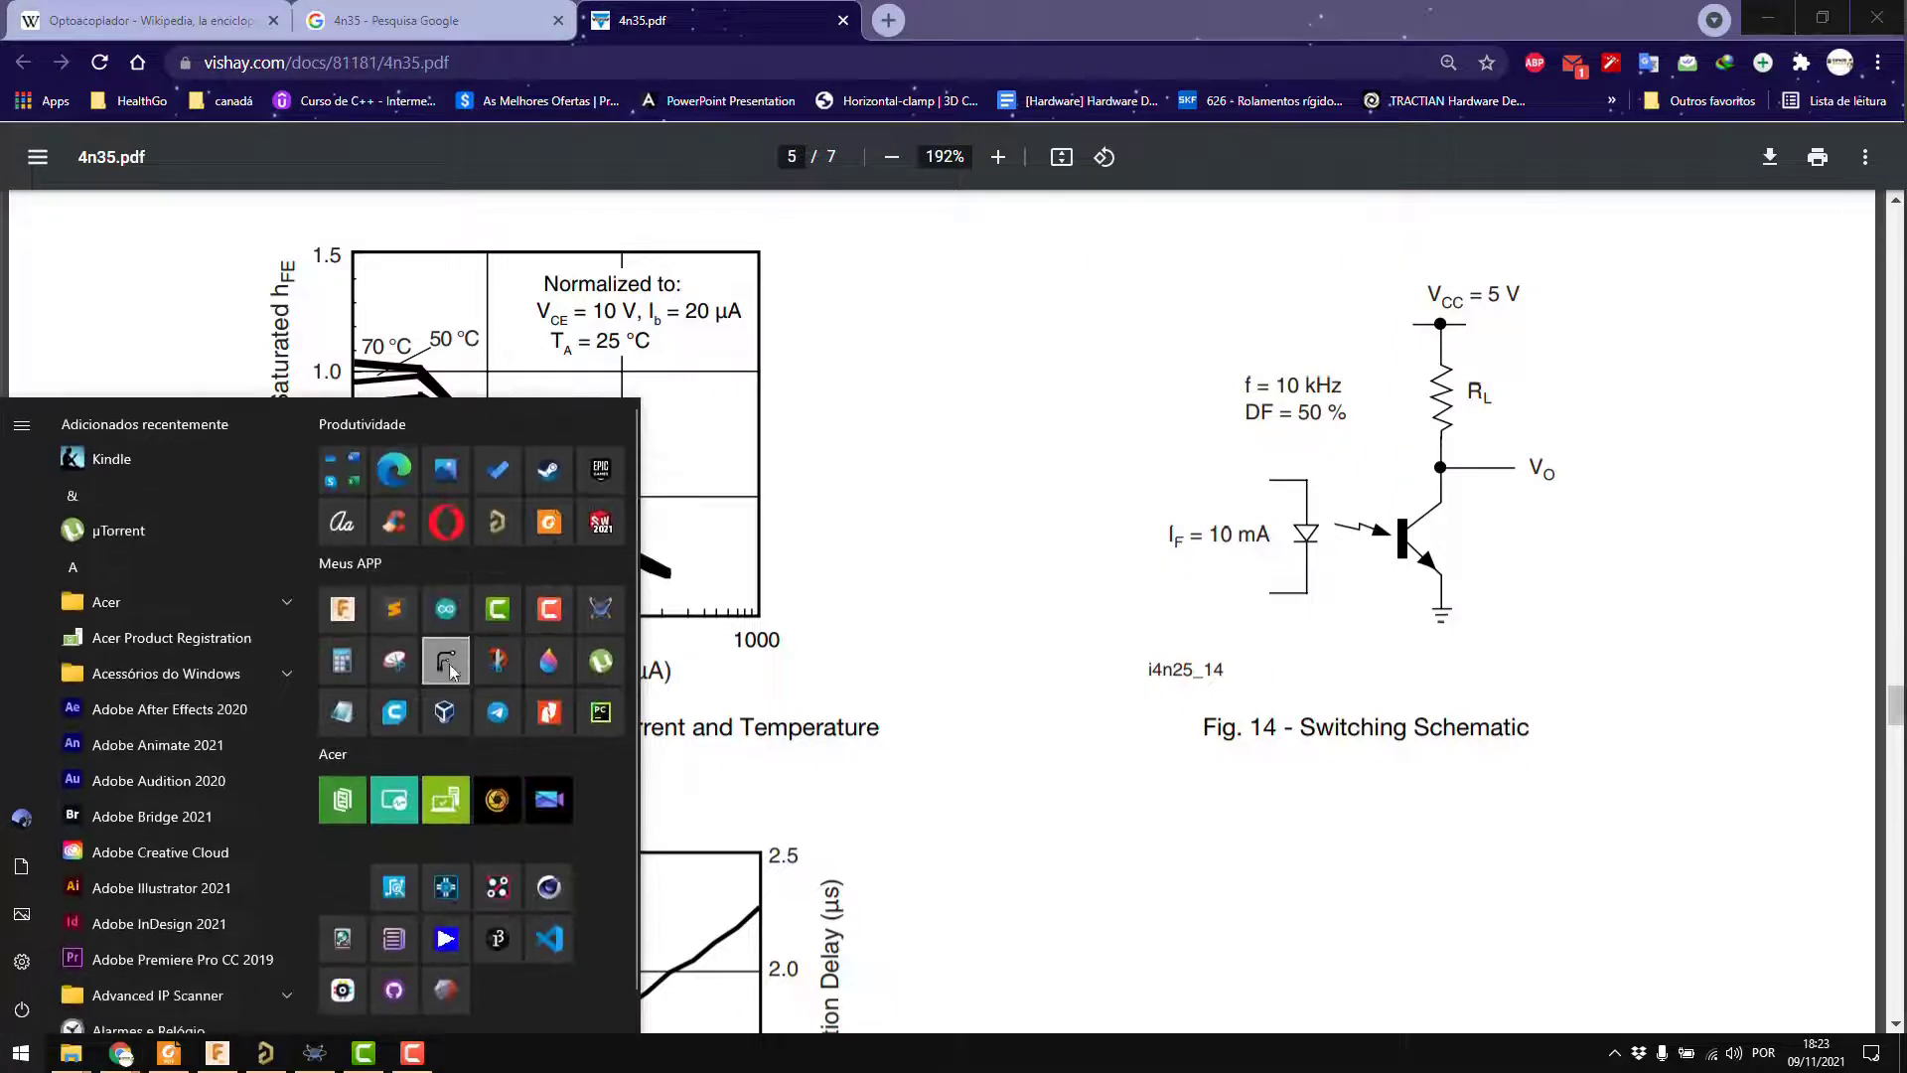
click(444, 661)
click(1336, 461)
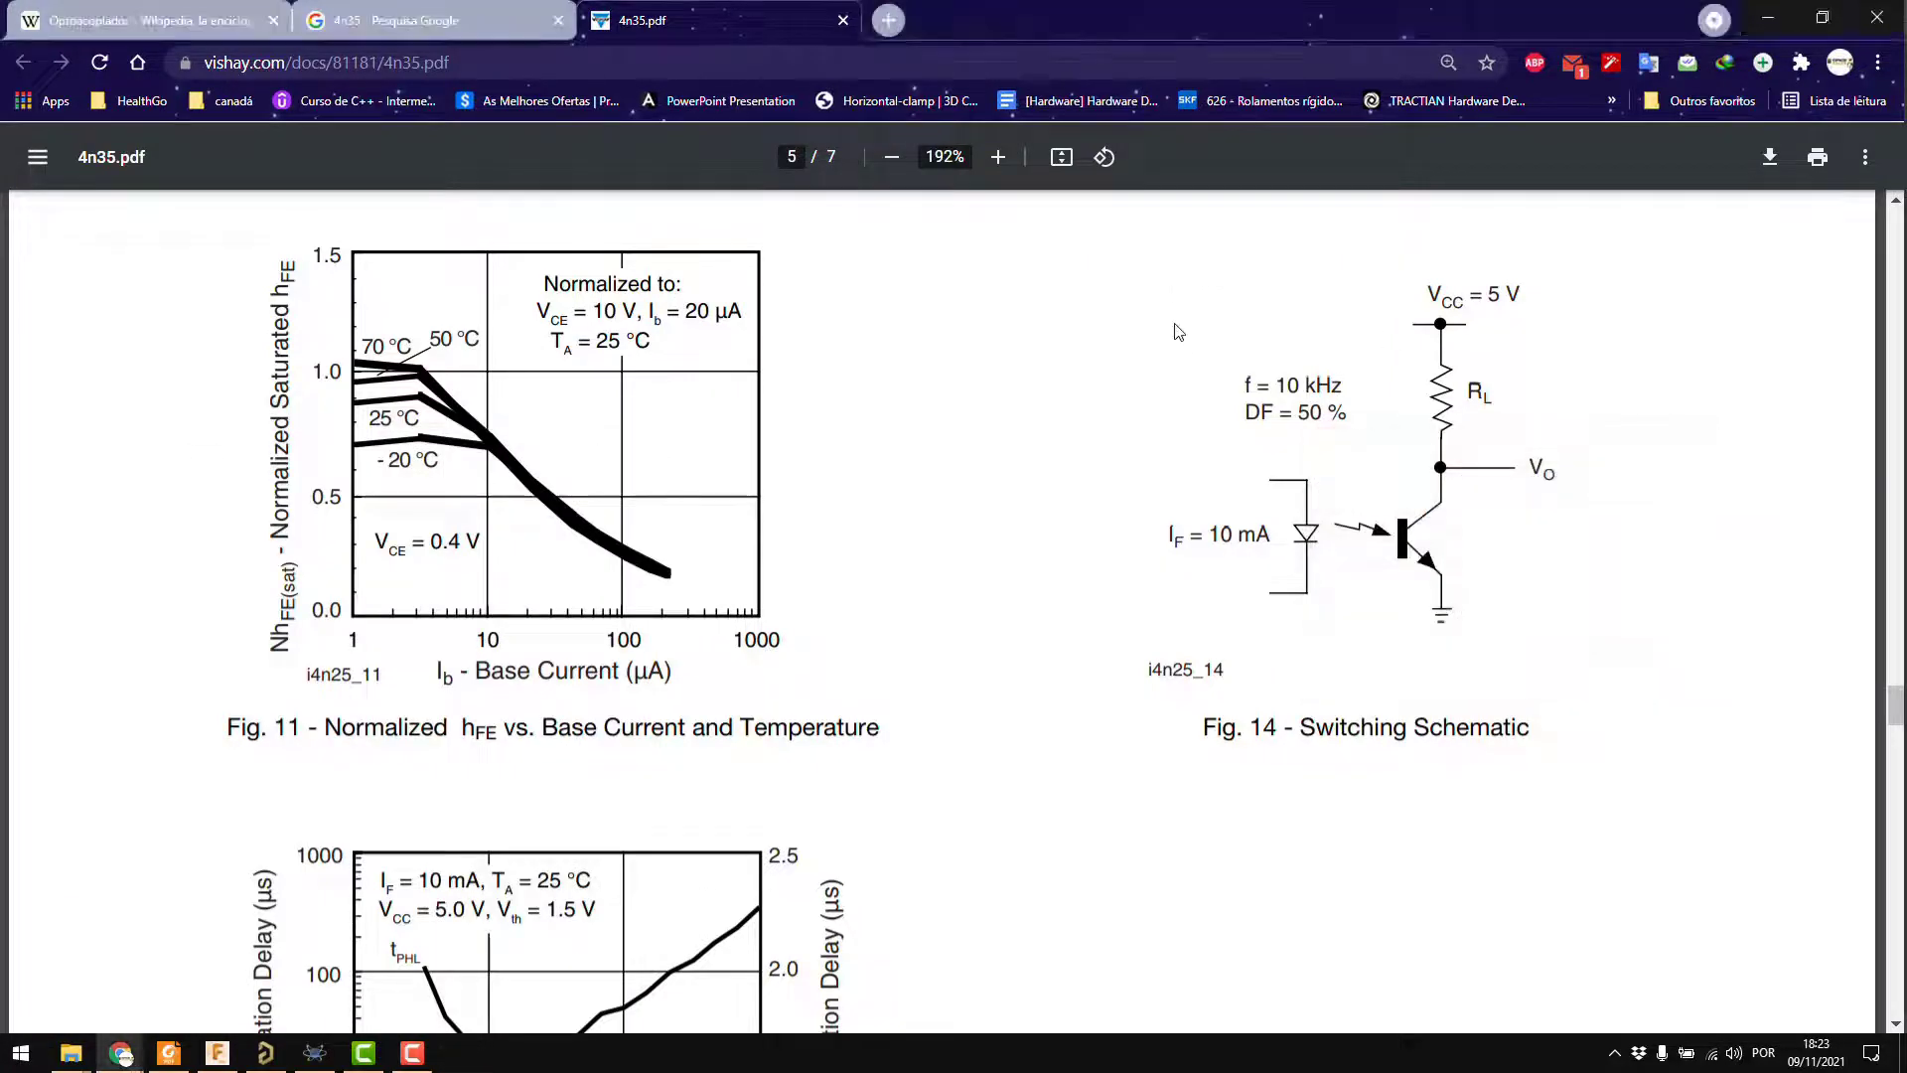
drag(1112, 225, 1611, 654)
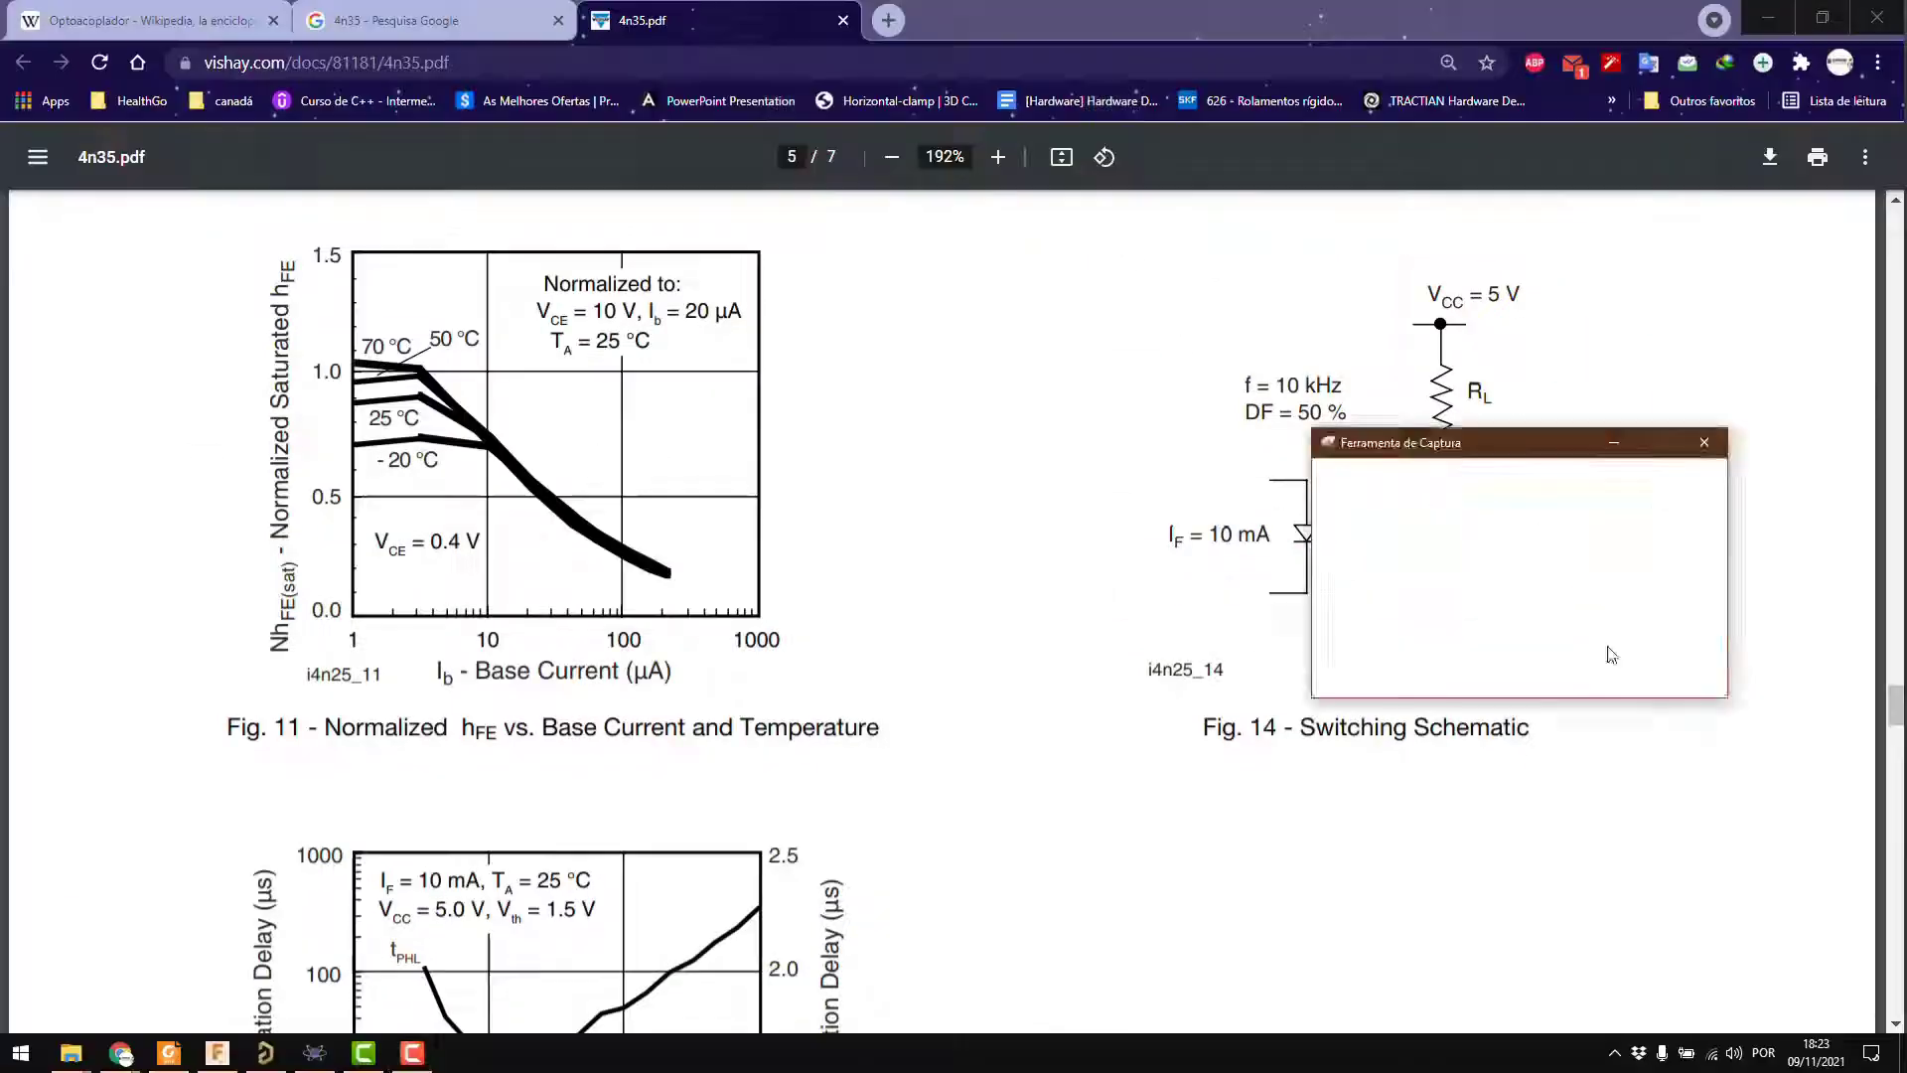
- Return to Proteus and position the captured switching schematic beside the optocoupler's input circuit
click(1768, 17)
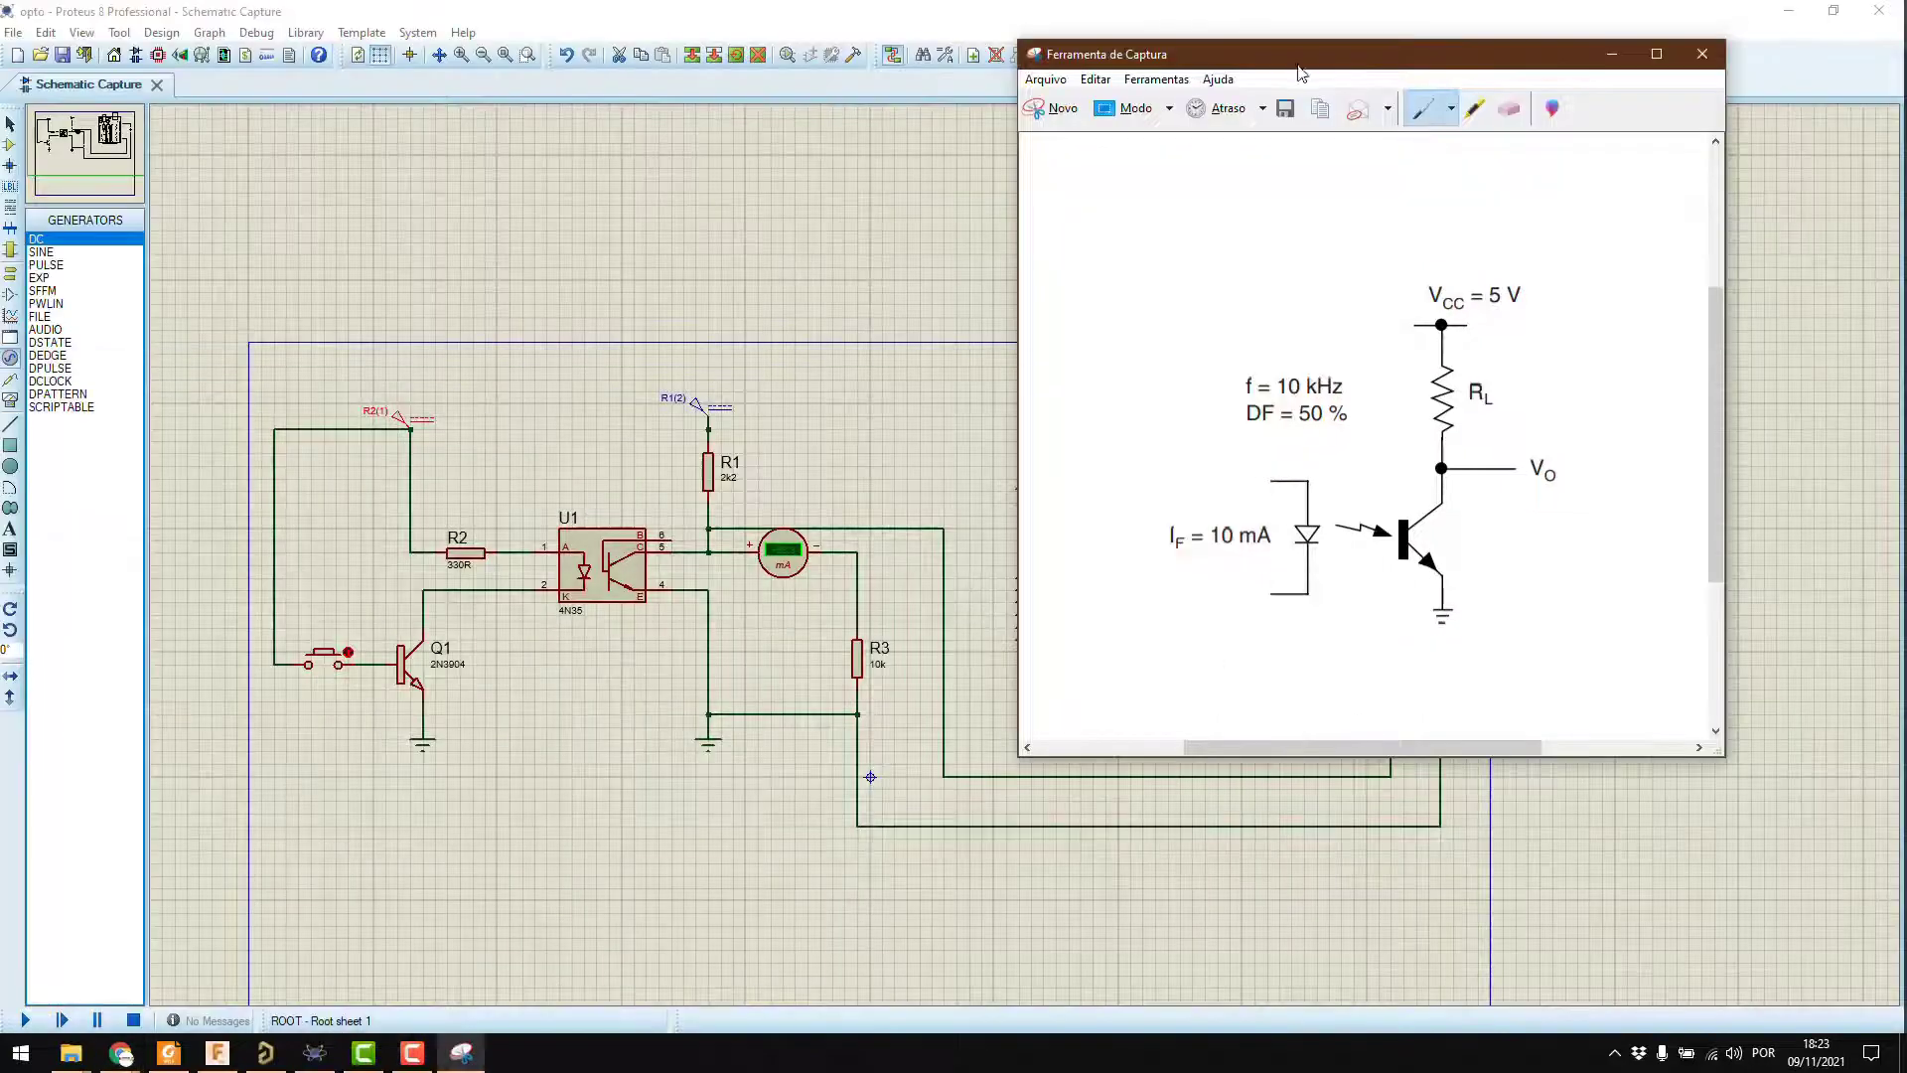
drag(1298, 67, 989, 170)
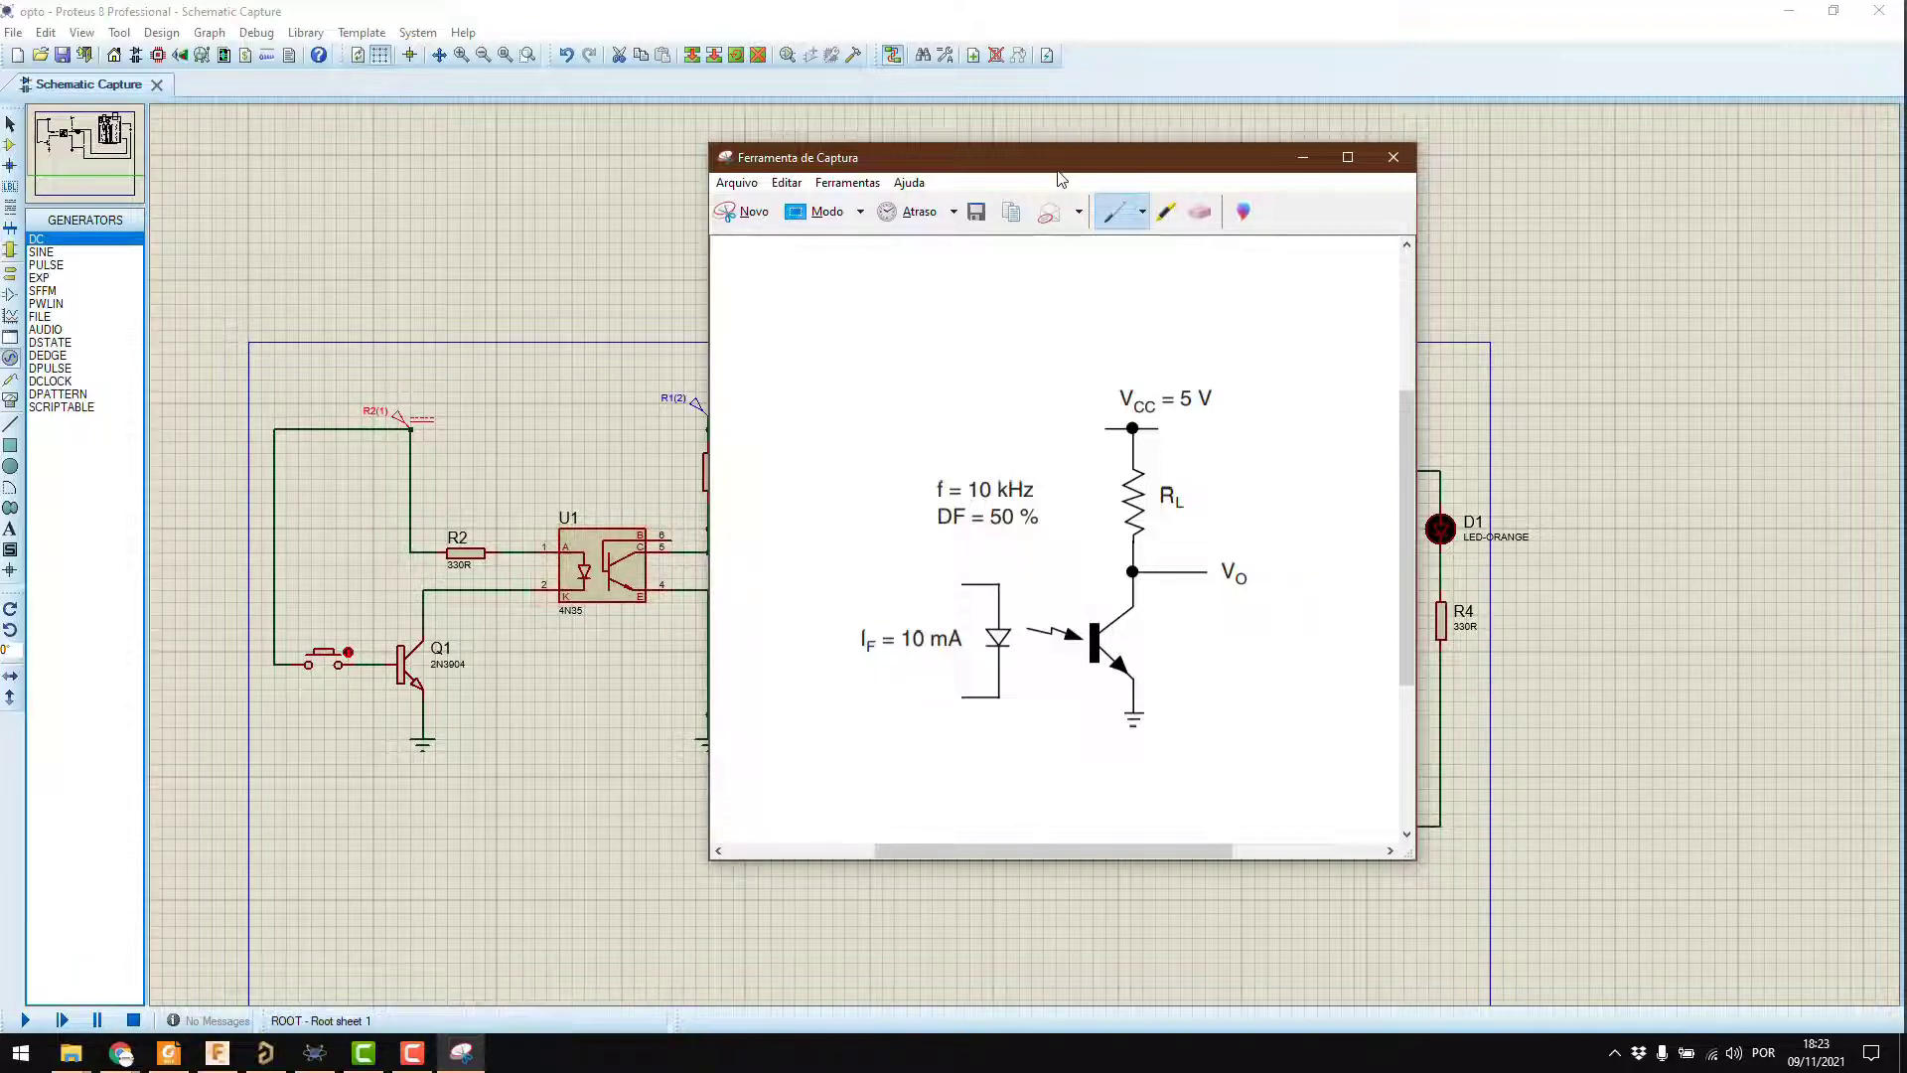
drag(1057, 167, 1316, 157)
- Compare the 4N35 and its output-side wiring in Proteus with the captured switching schematic, and minimize the capture
scroll(677, 544, up, 2)
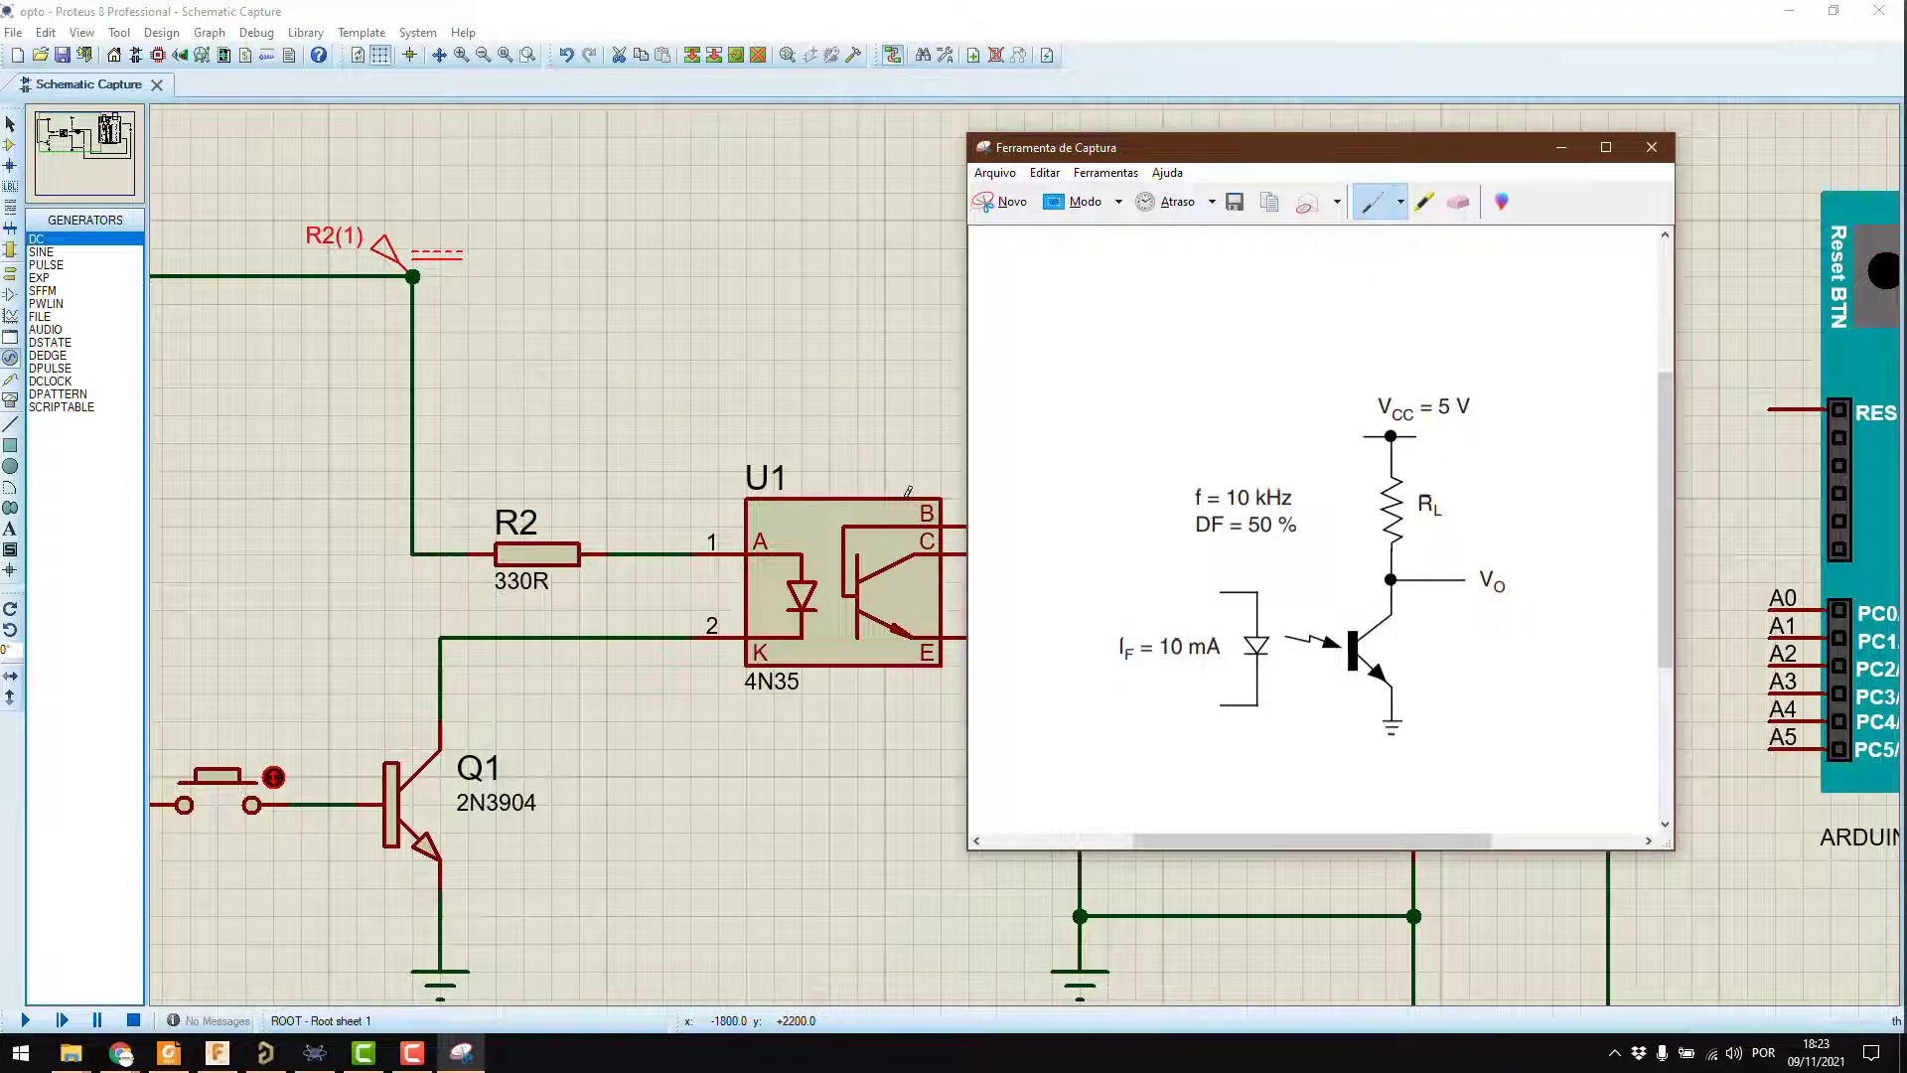
middle_click(720, 460)
click(236, 406)
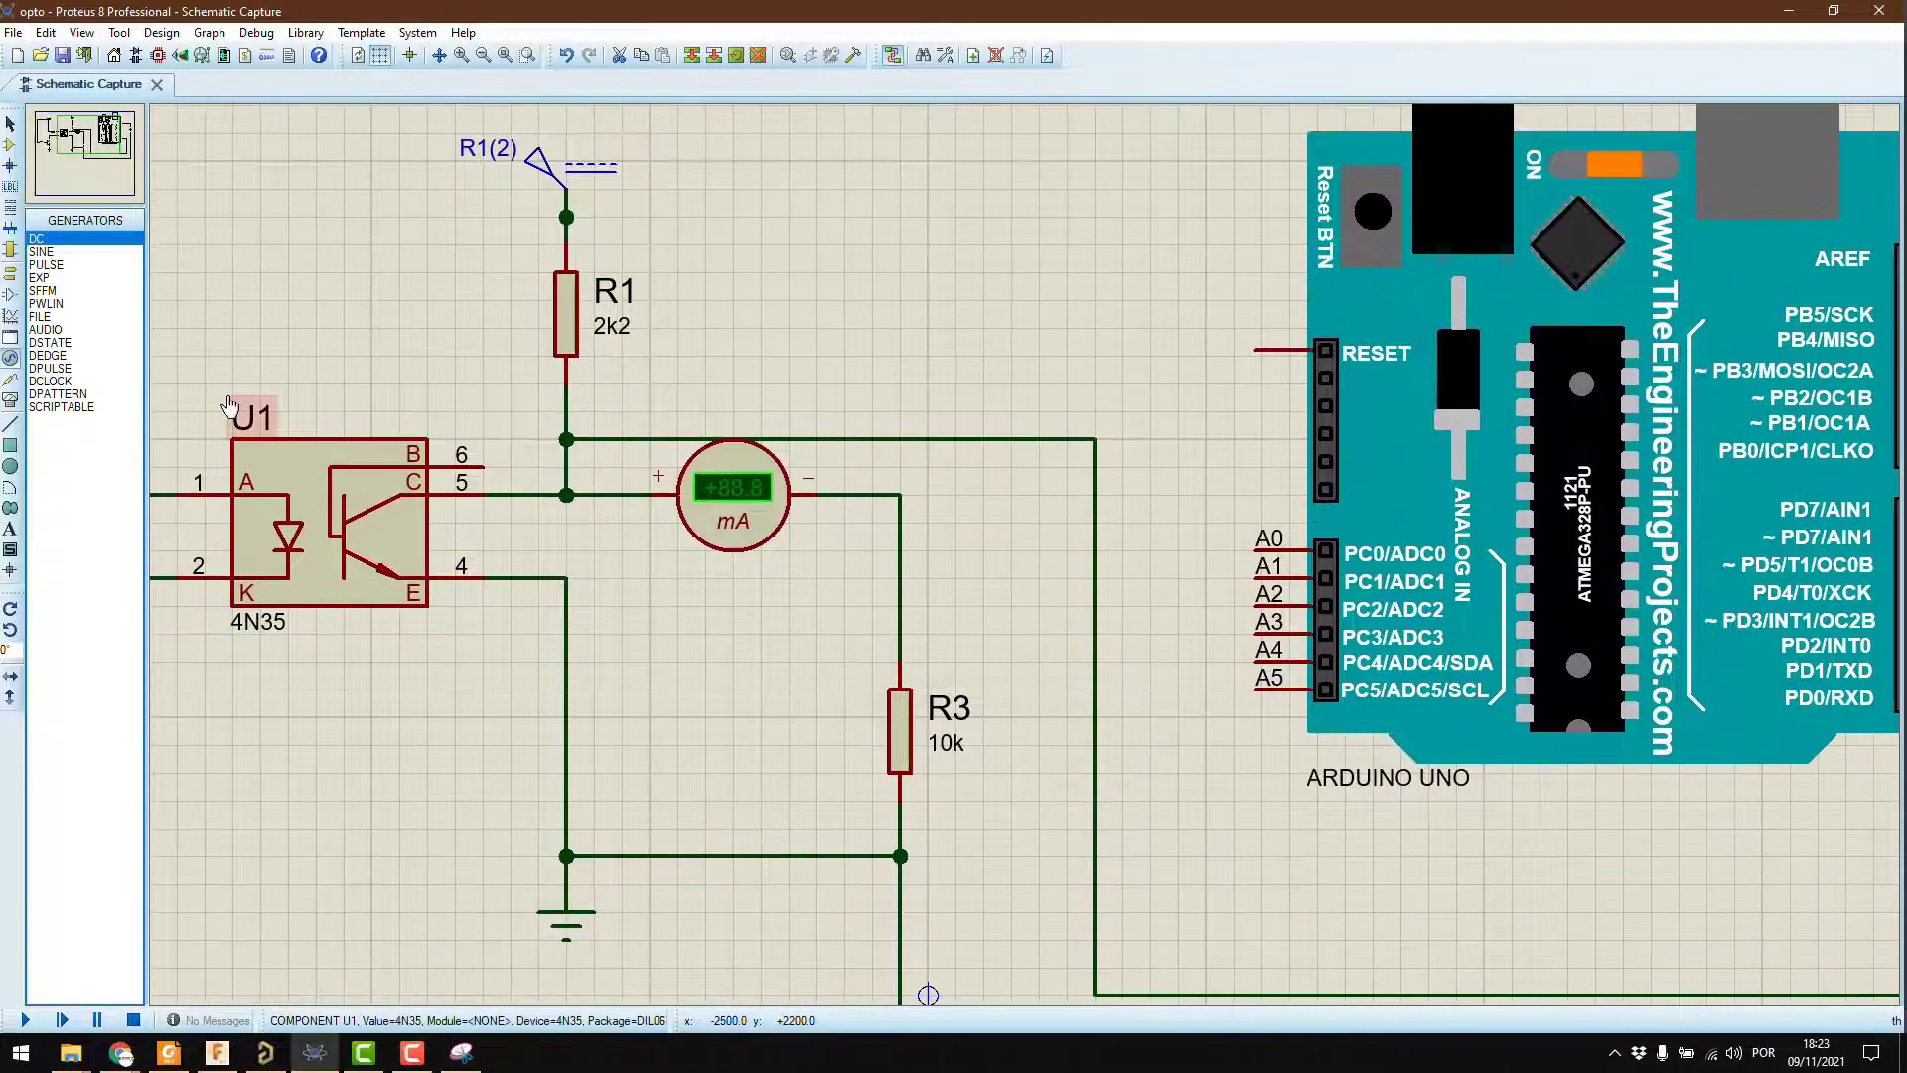
click(465, 1055)
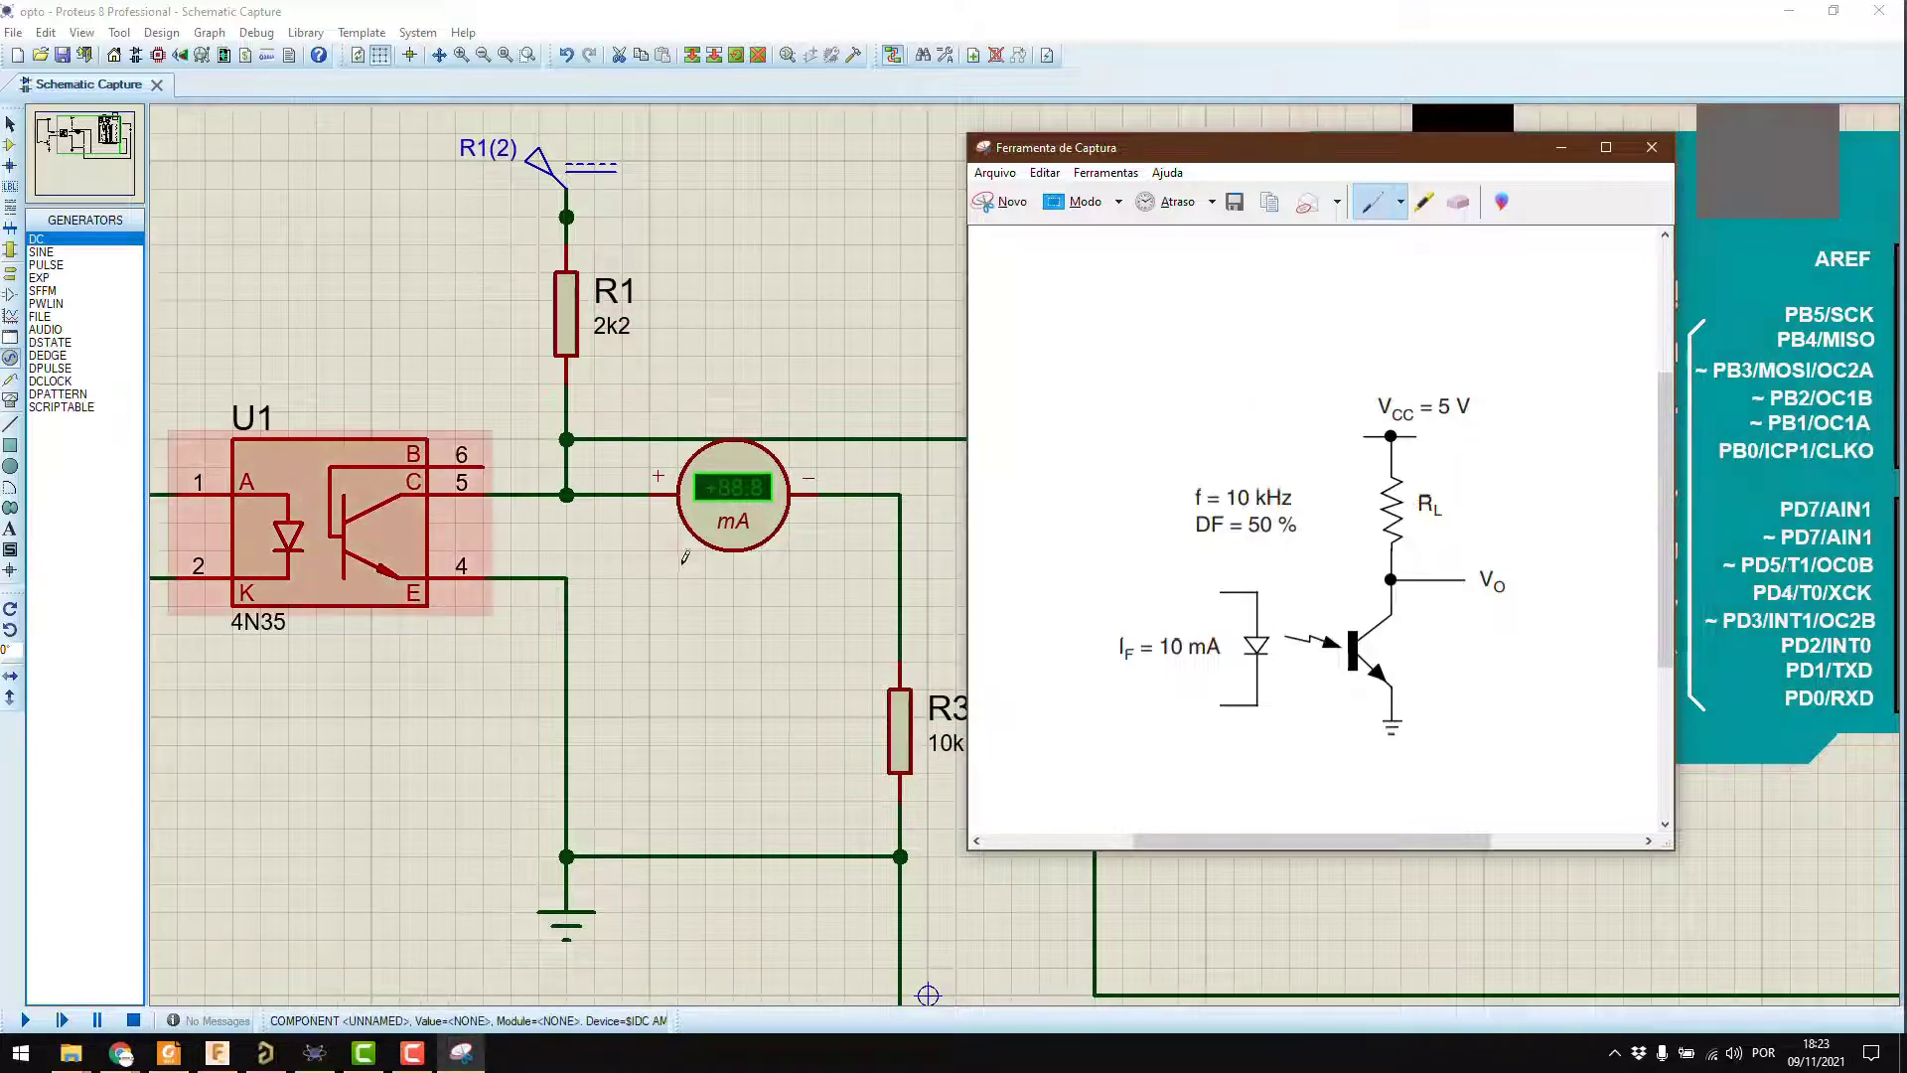
click(1560, 147)
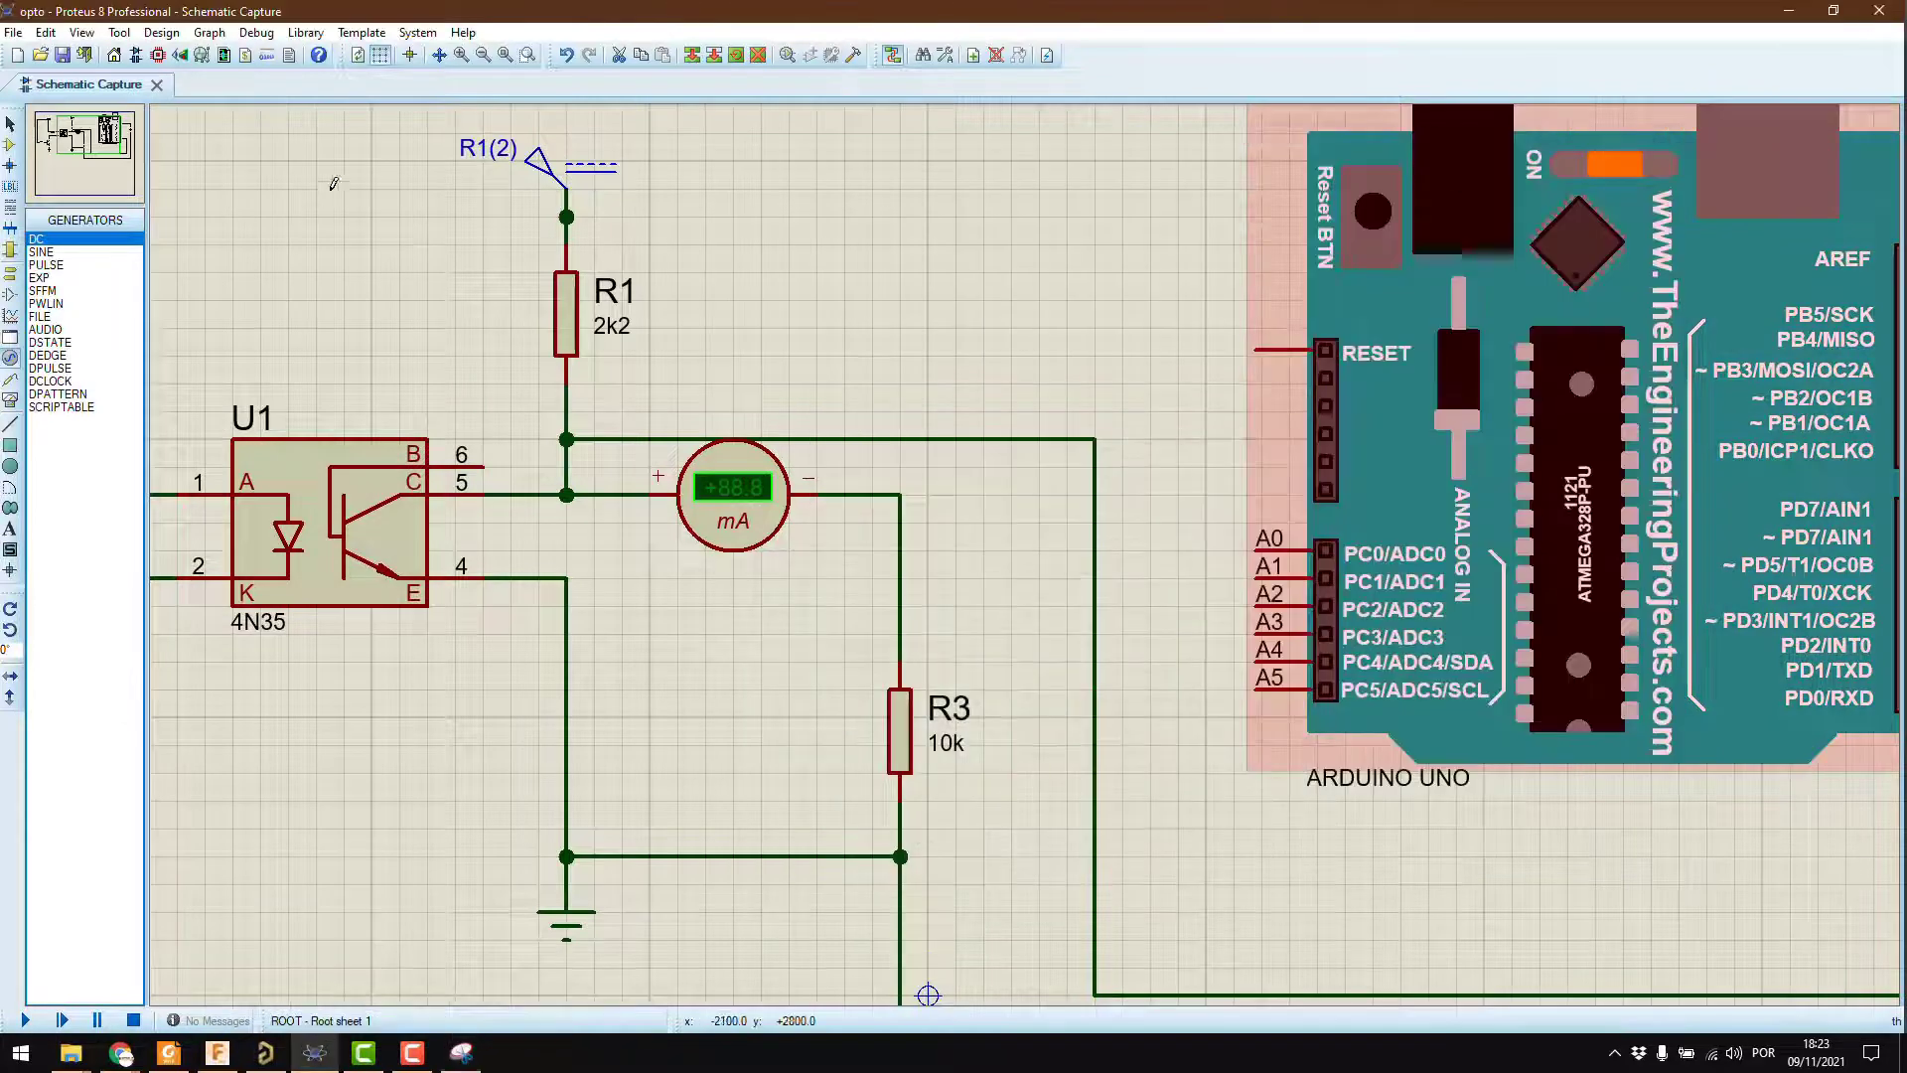
- Open the voltage setting of the DC generator R1(2) above resistor R1 and accept the dialog
double_click(595, 171)
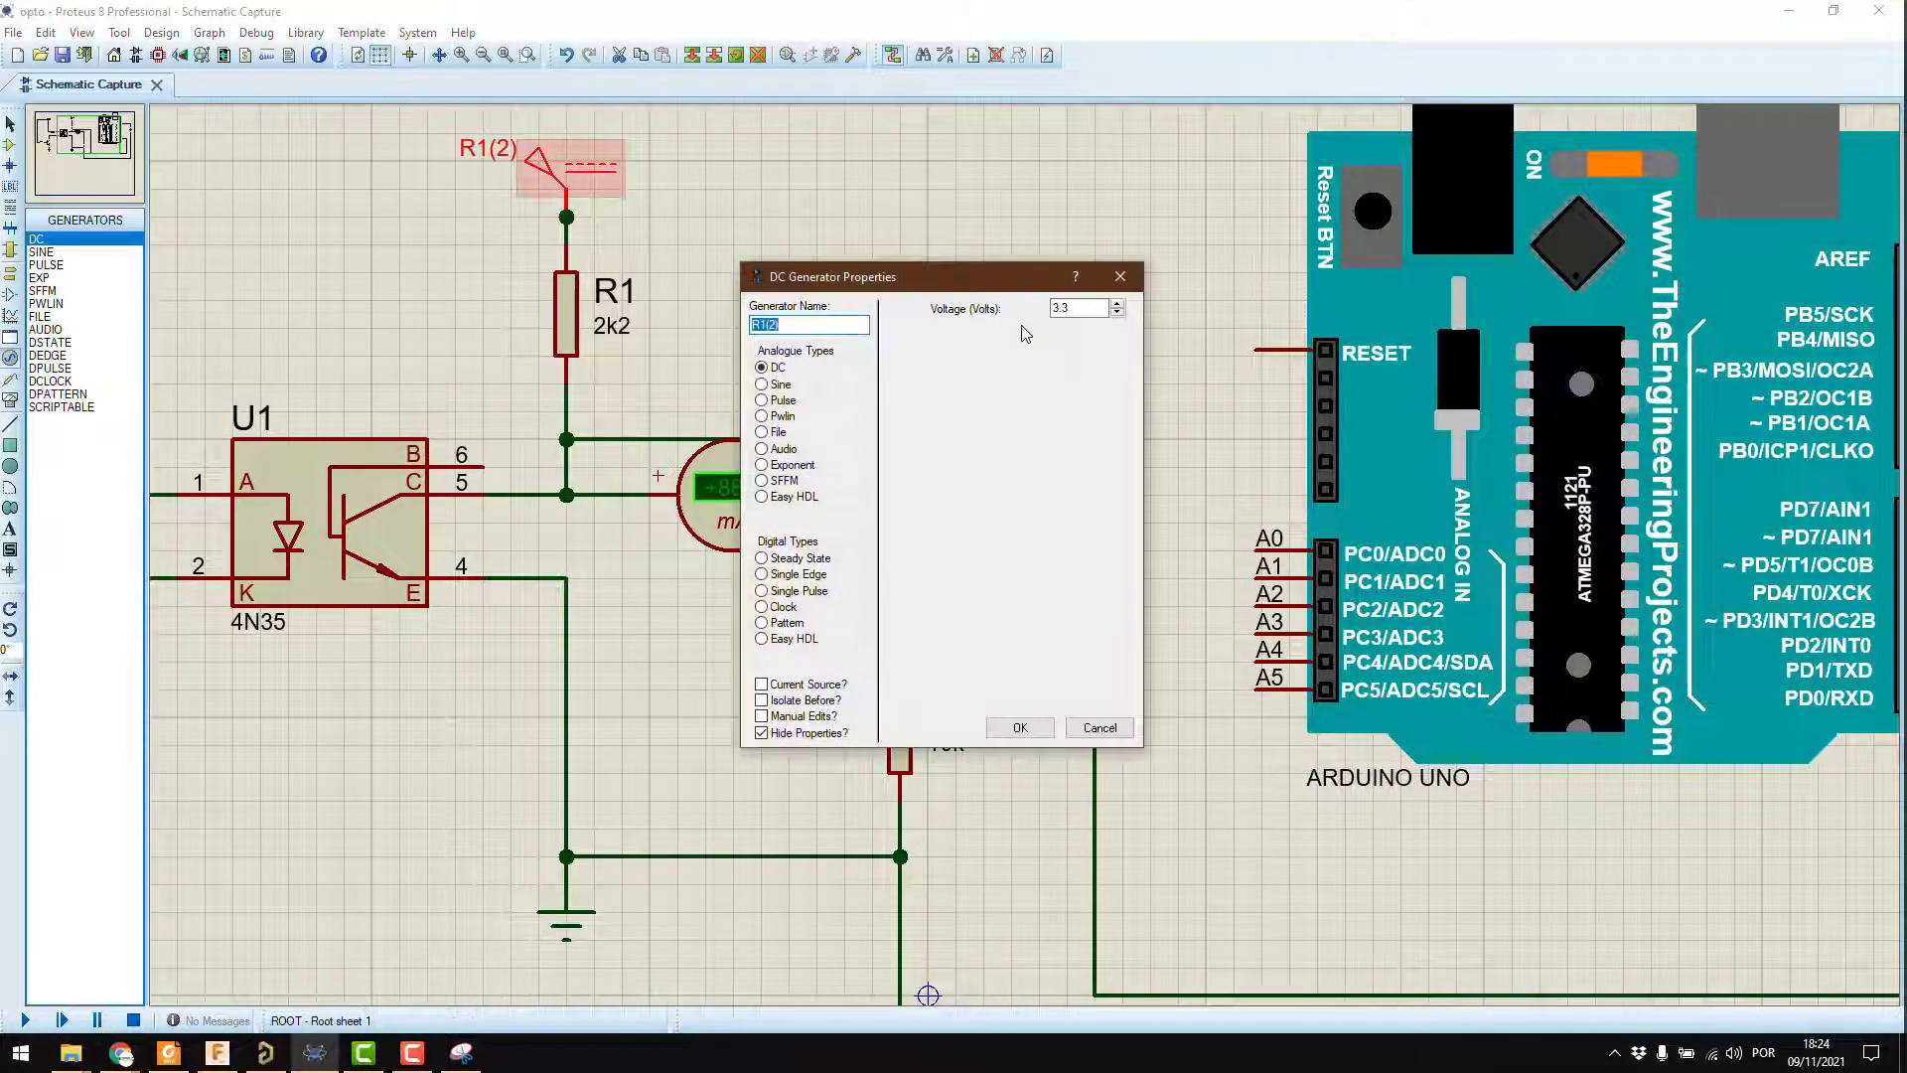
click(1082, 308)
click(1040, 724)
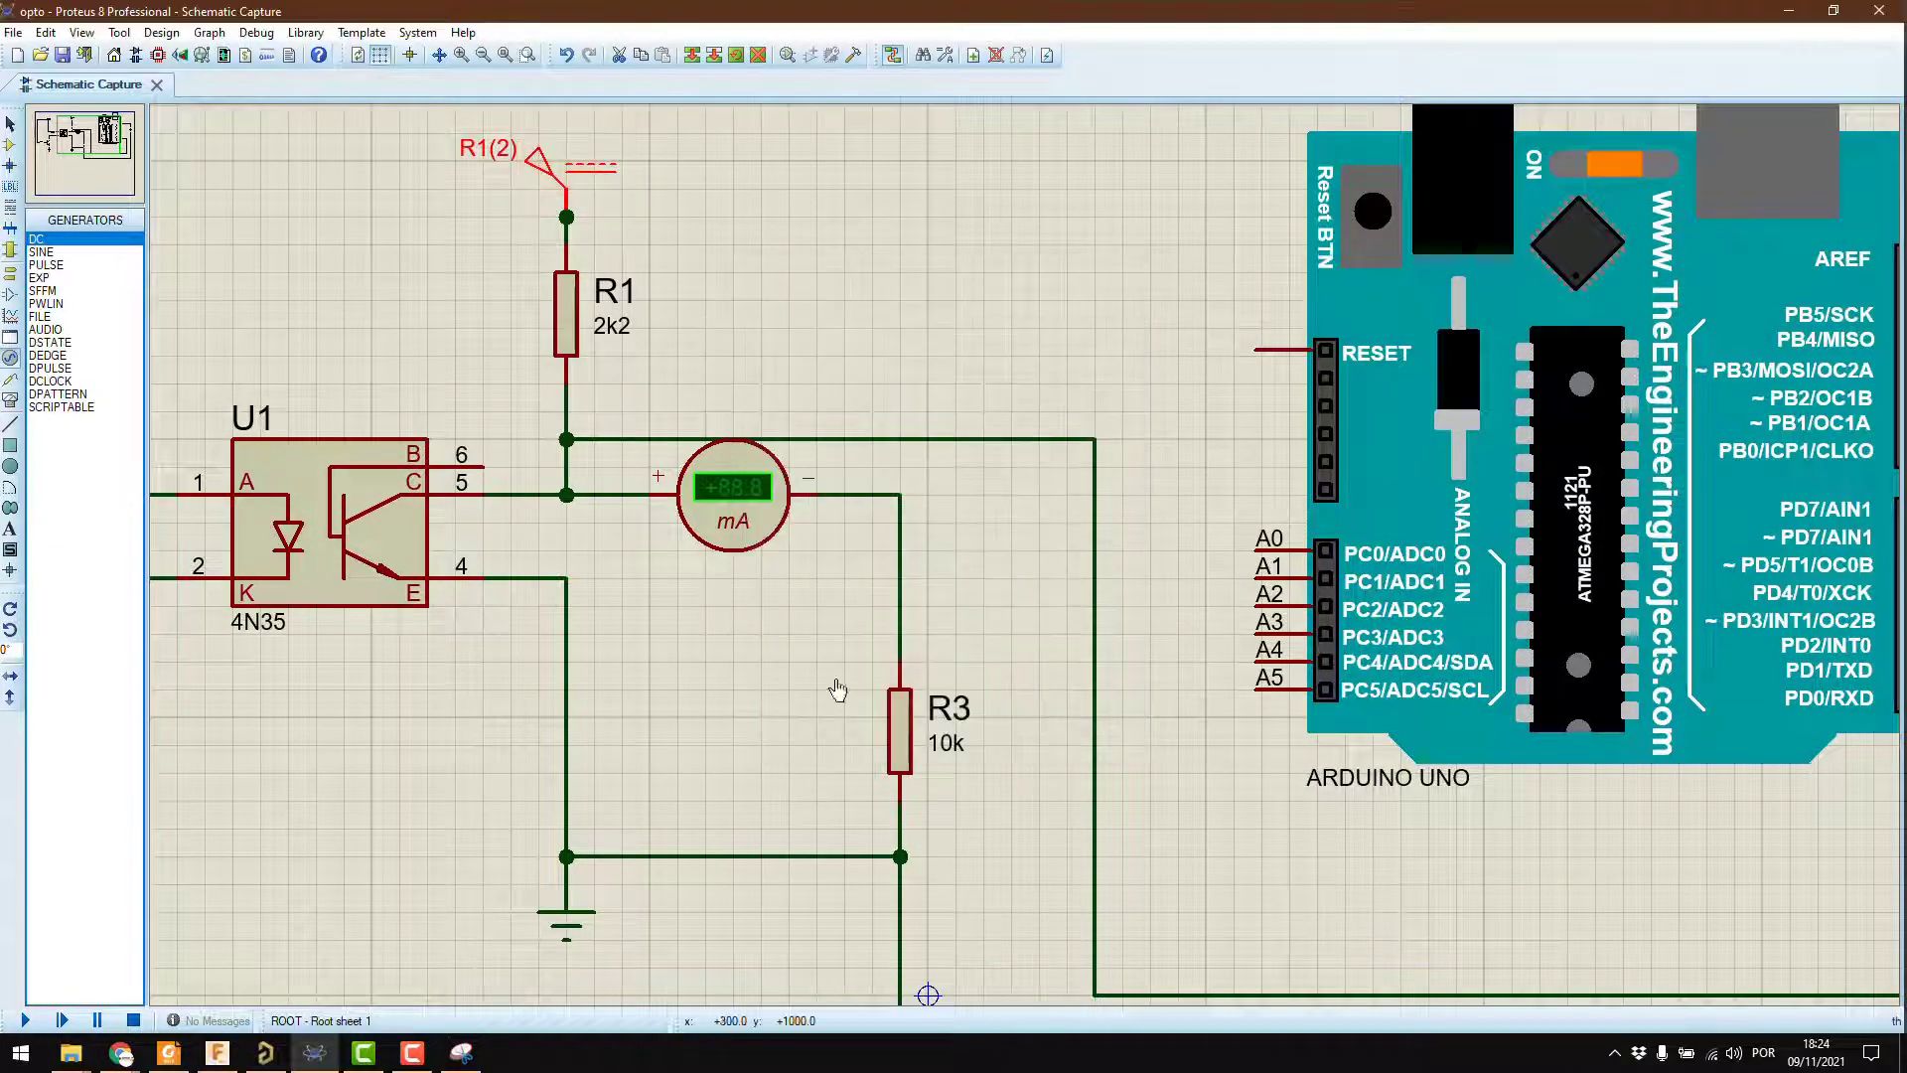
- Examine the wiring from the optocoupler output to Arduino pin 2 and from pin 13 to LED D1 and R4
middle_click(1005, 586)
click(971, 603)
scroll(700, 437, down, 5)
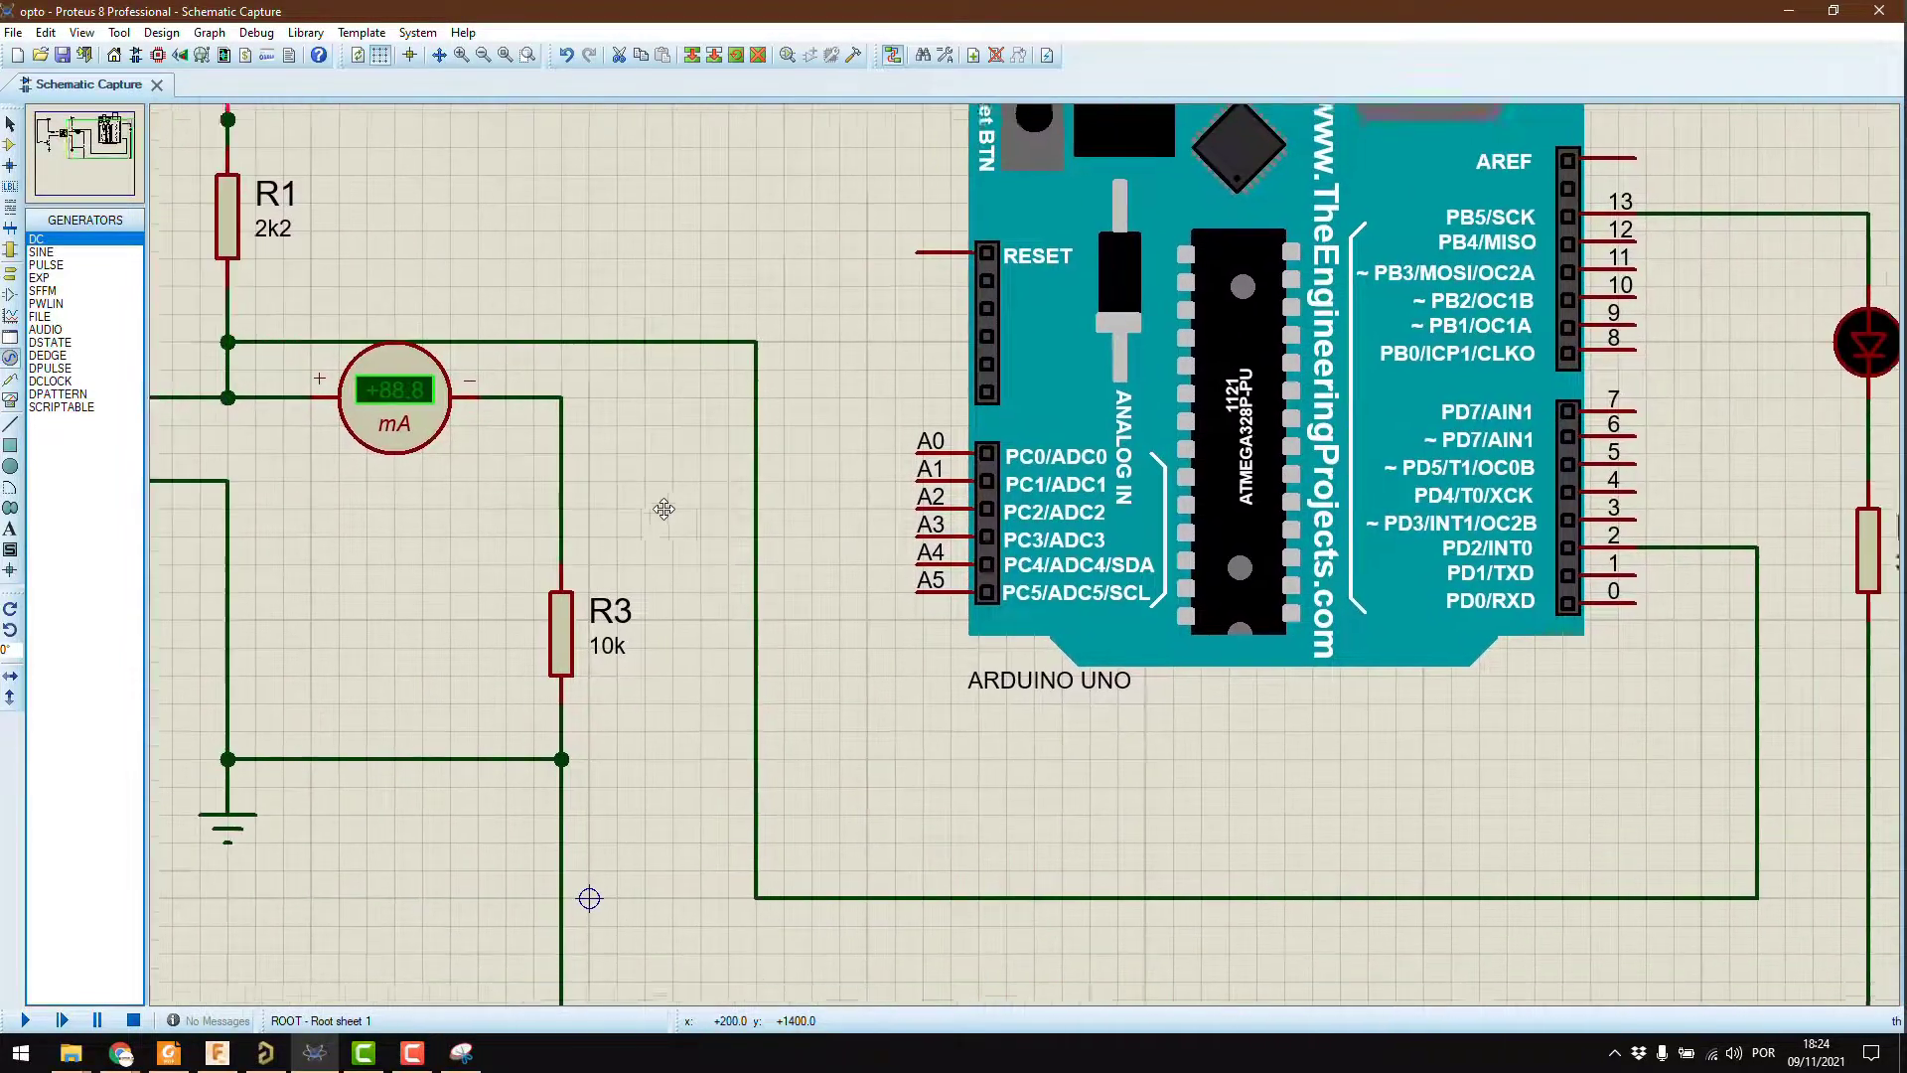
scroll(1022, 555, up, 2)
scroll(1021, 554, up, 1)
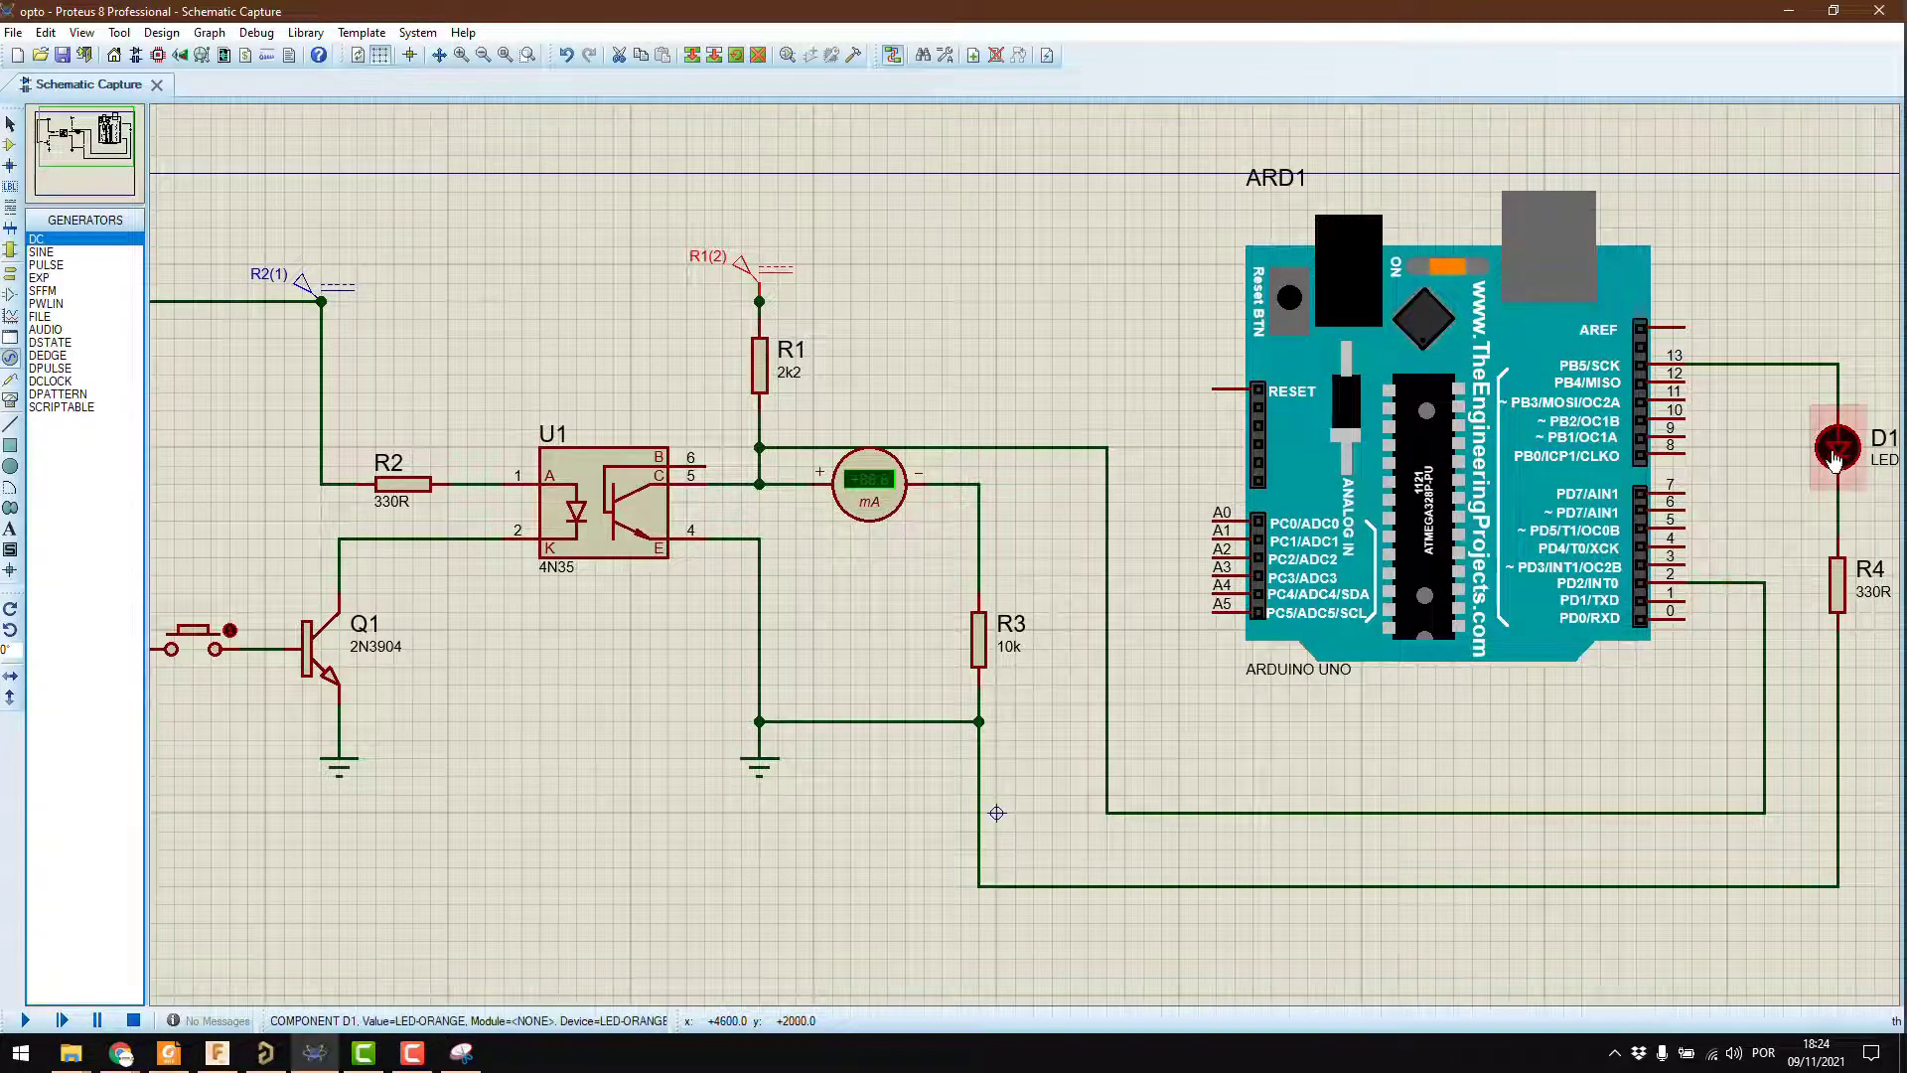
middle_click(536, 718)
scroll(543, 714, down, 3)
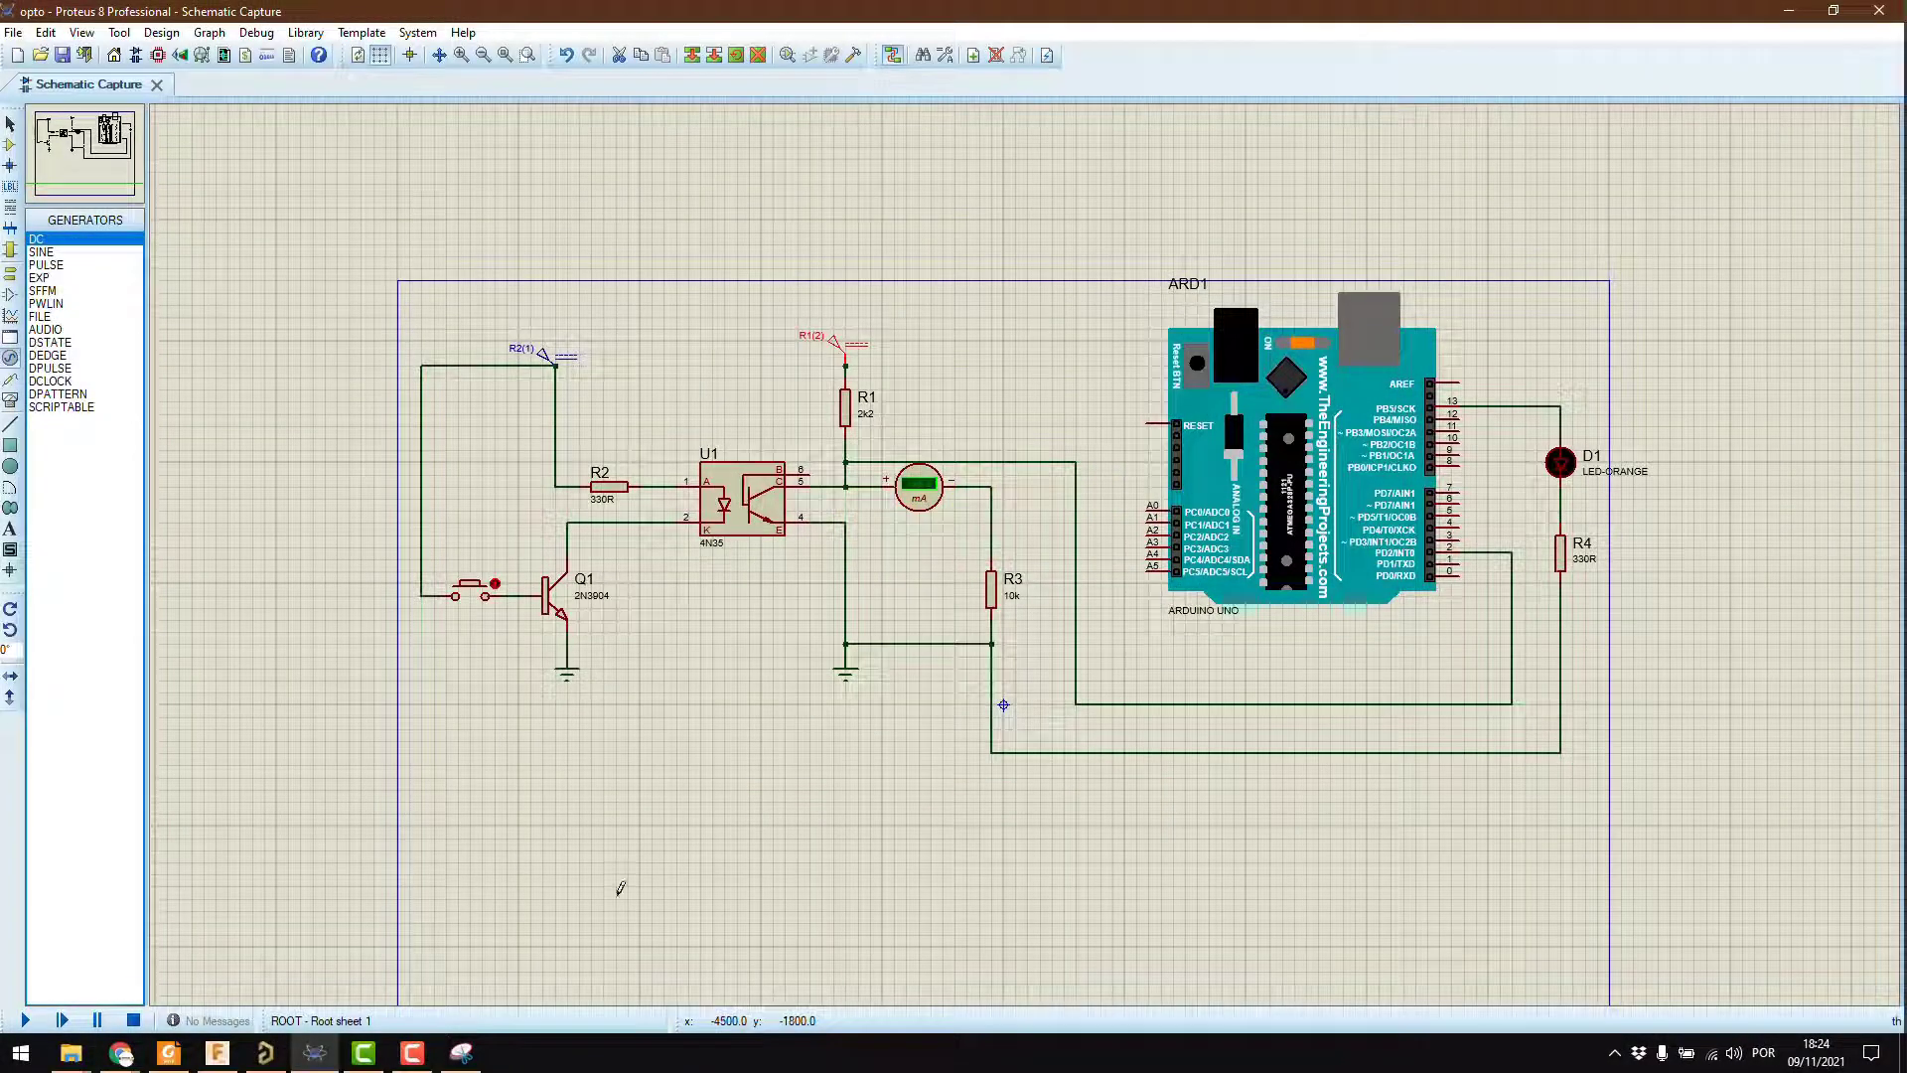
- Run the circuit simulation, view the simulation log, and return to the schematic
click(25, 1020)
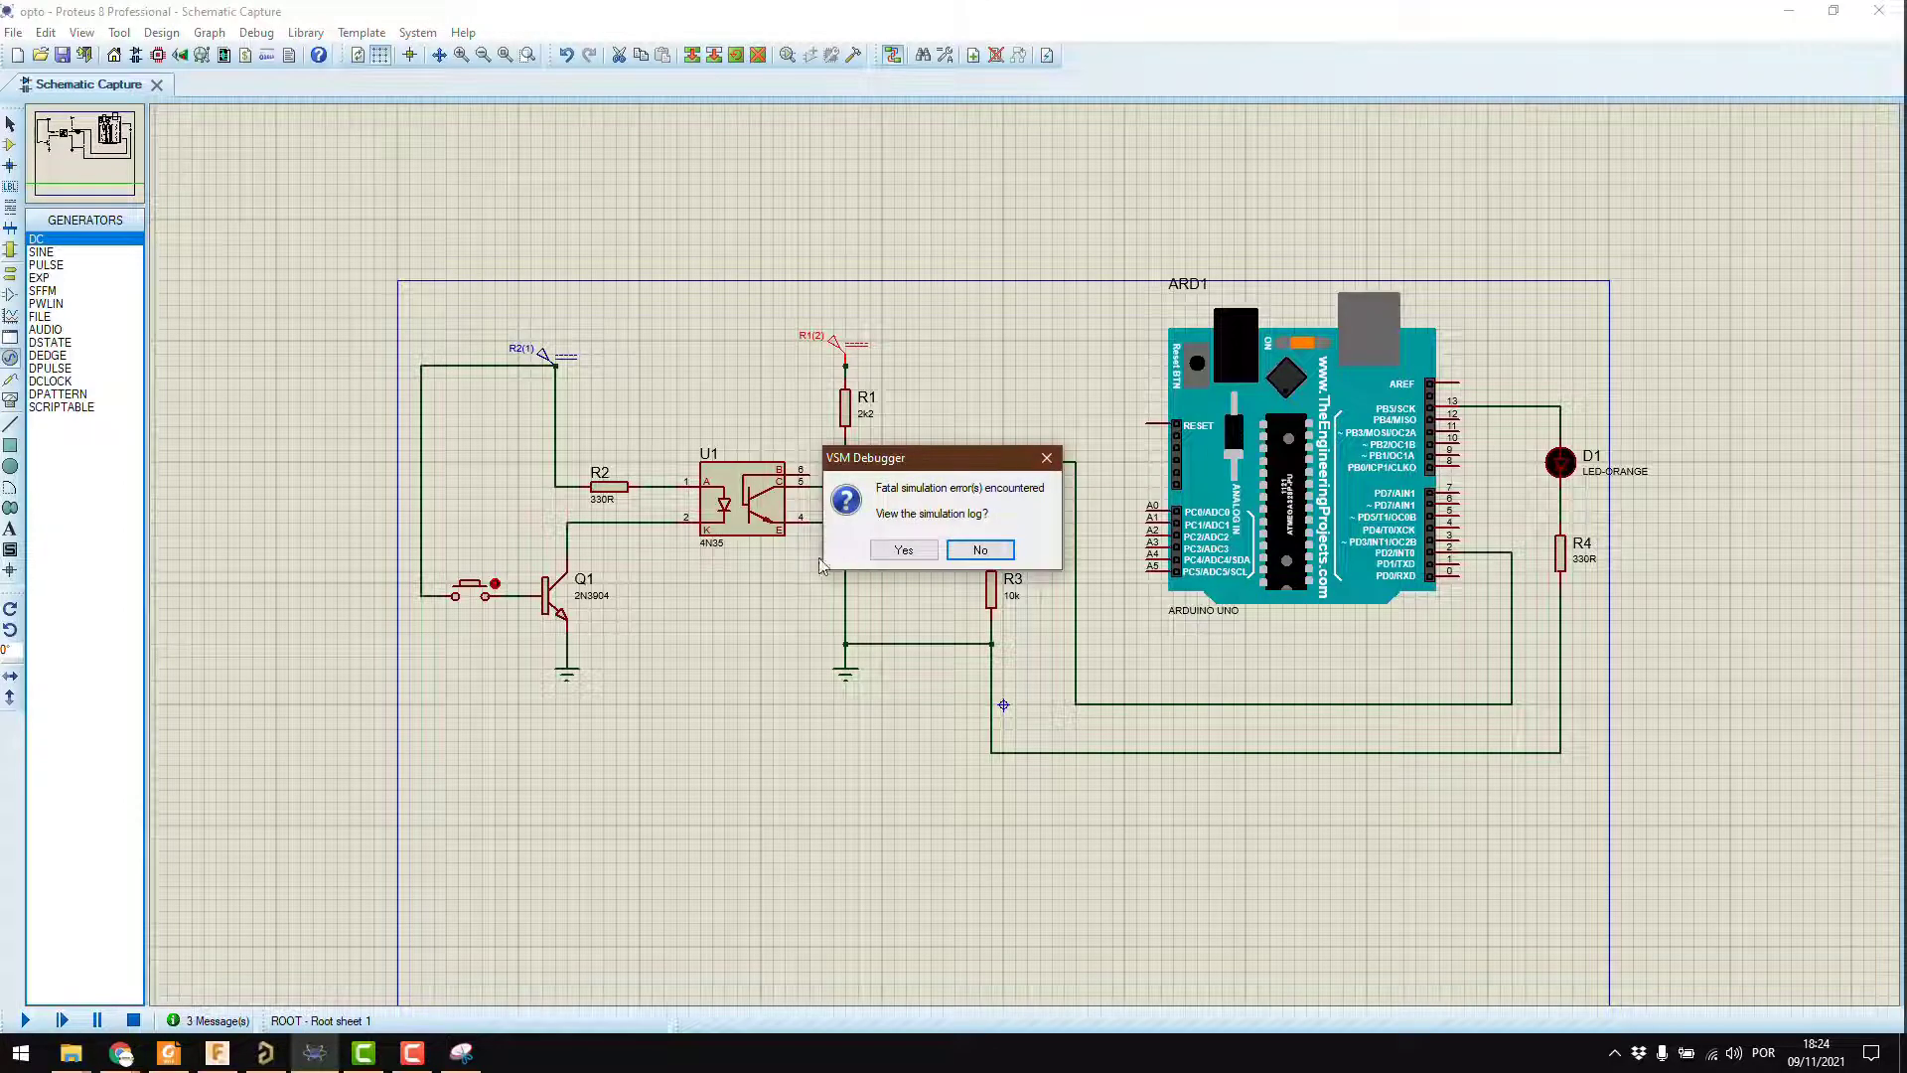
click(904, 551)
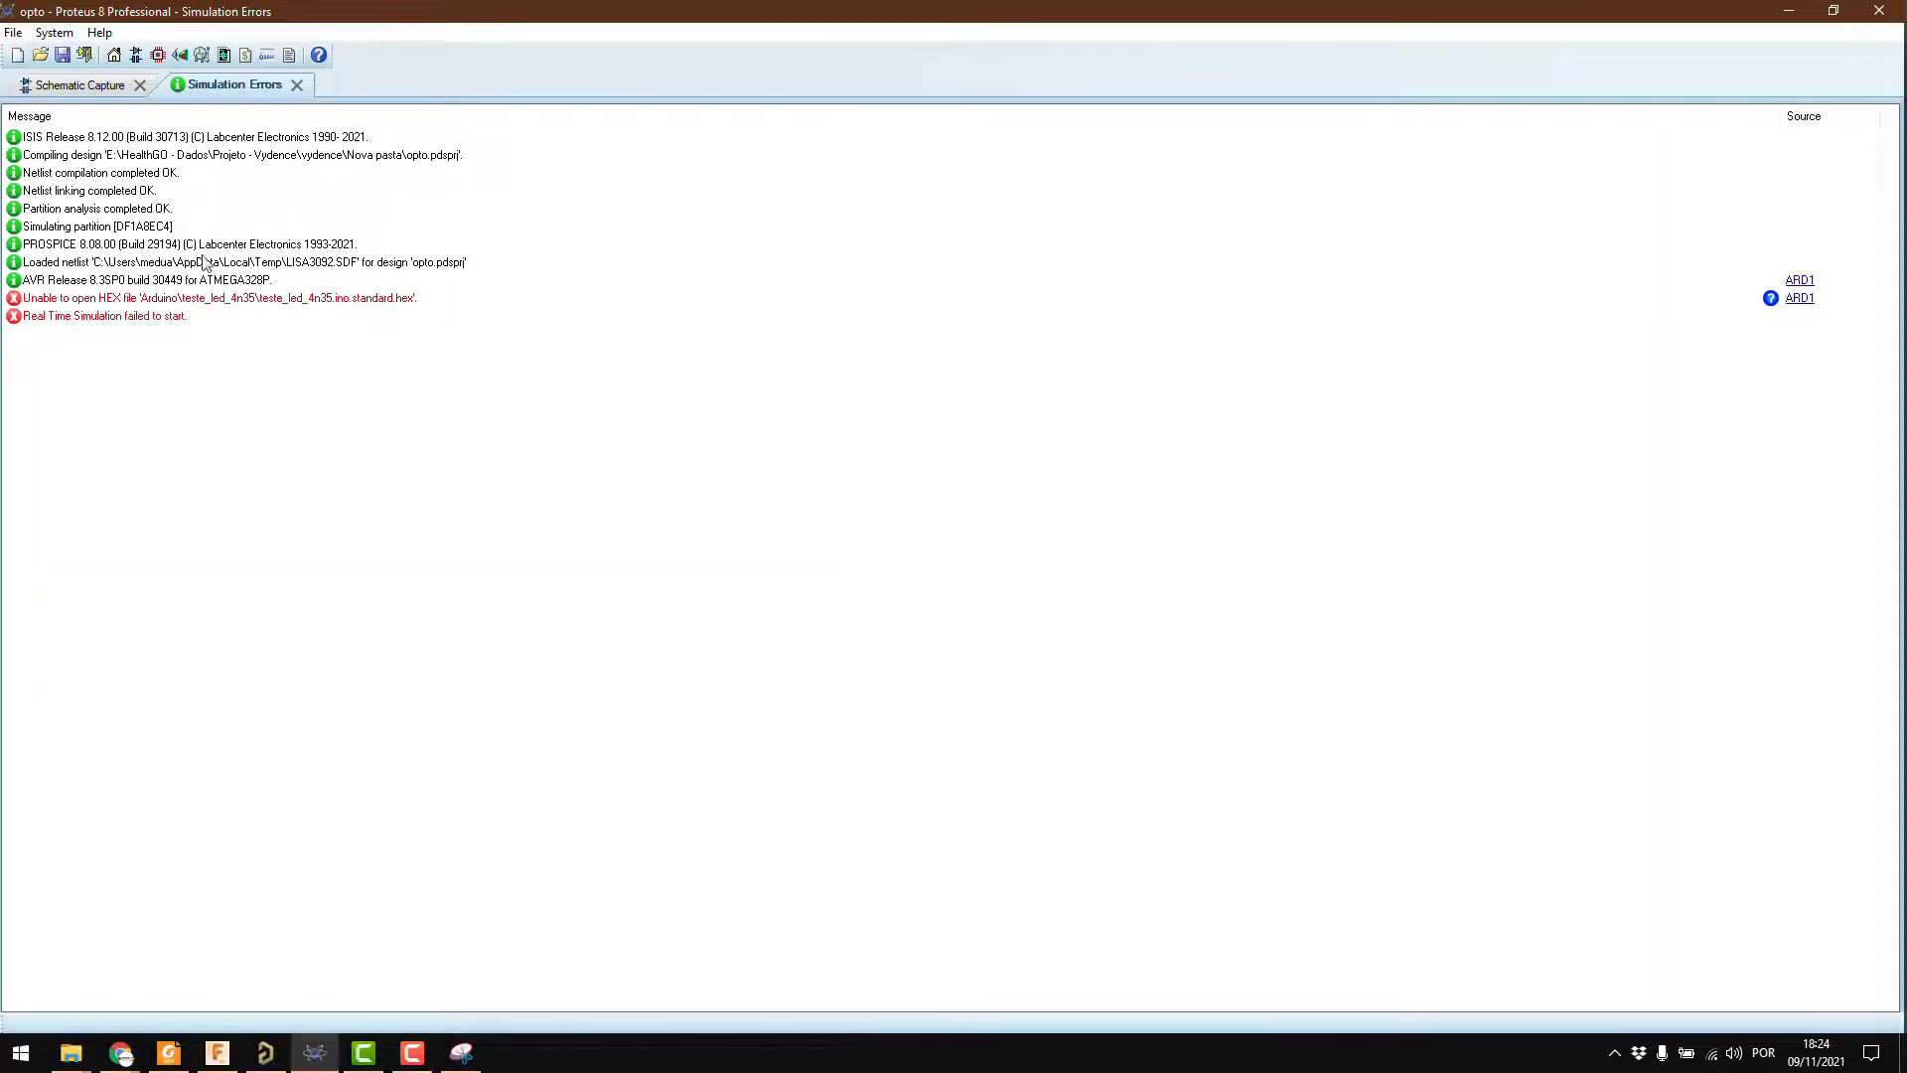
click(113, 85)
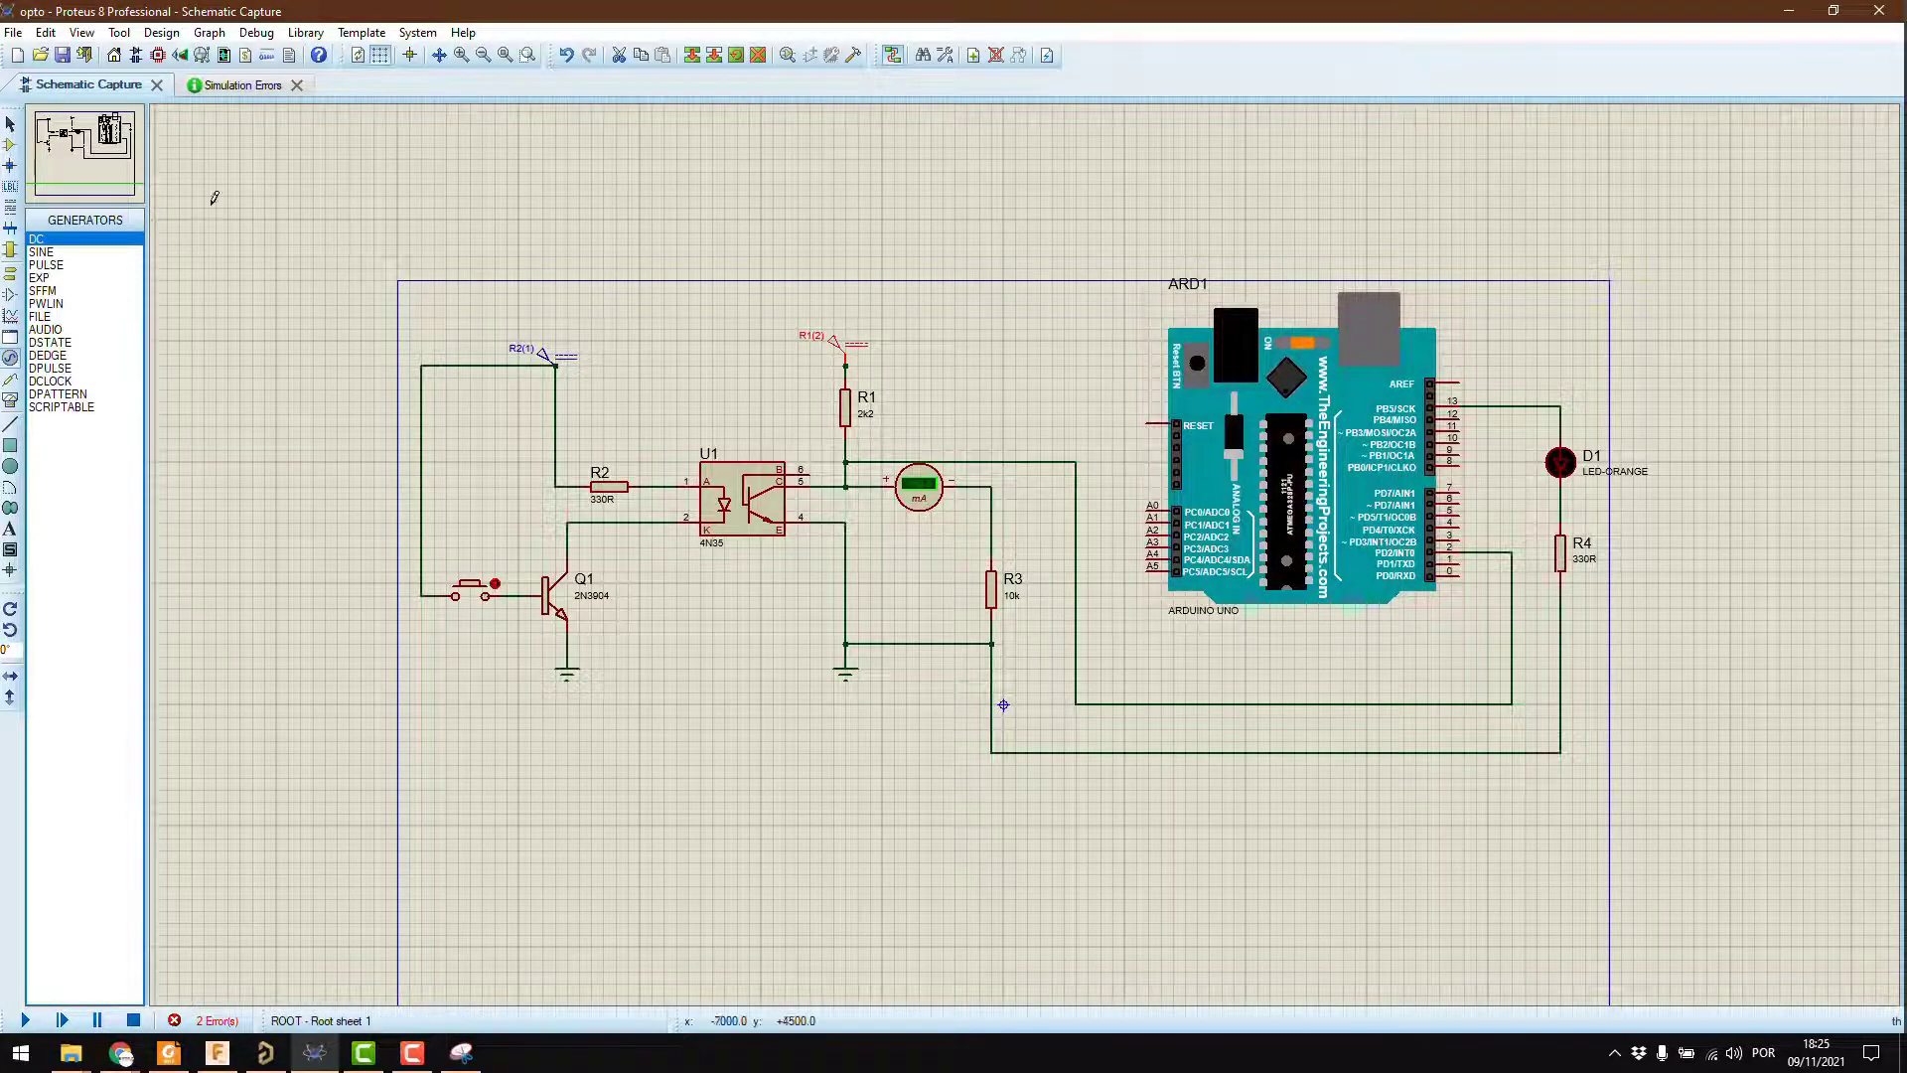
- Inspect the program file path in the properties of the Arduino UNO ARD1 and close the dialog without changes
right_click(1271, 475)
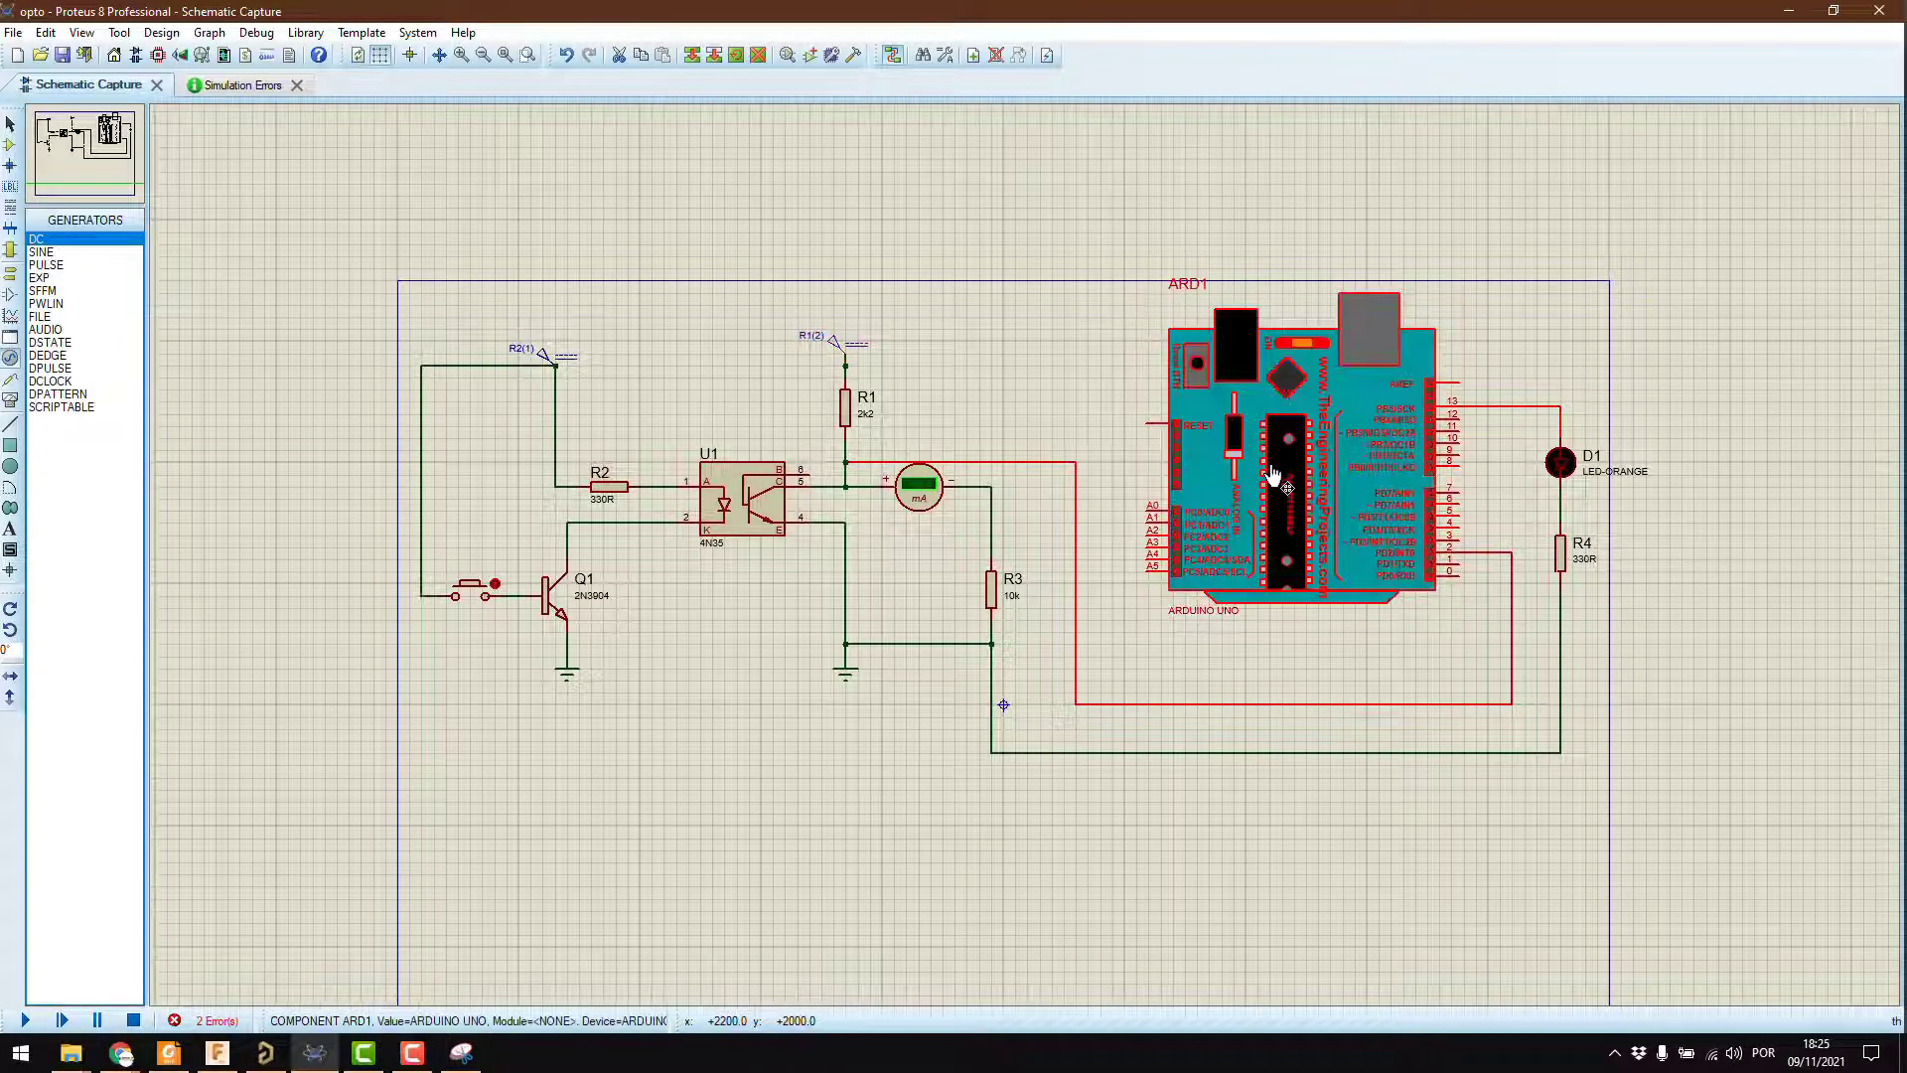
click(1335, 485)
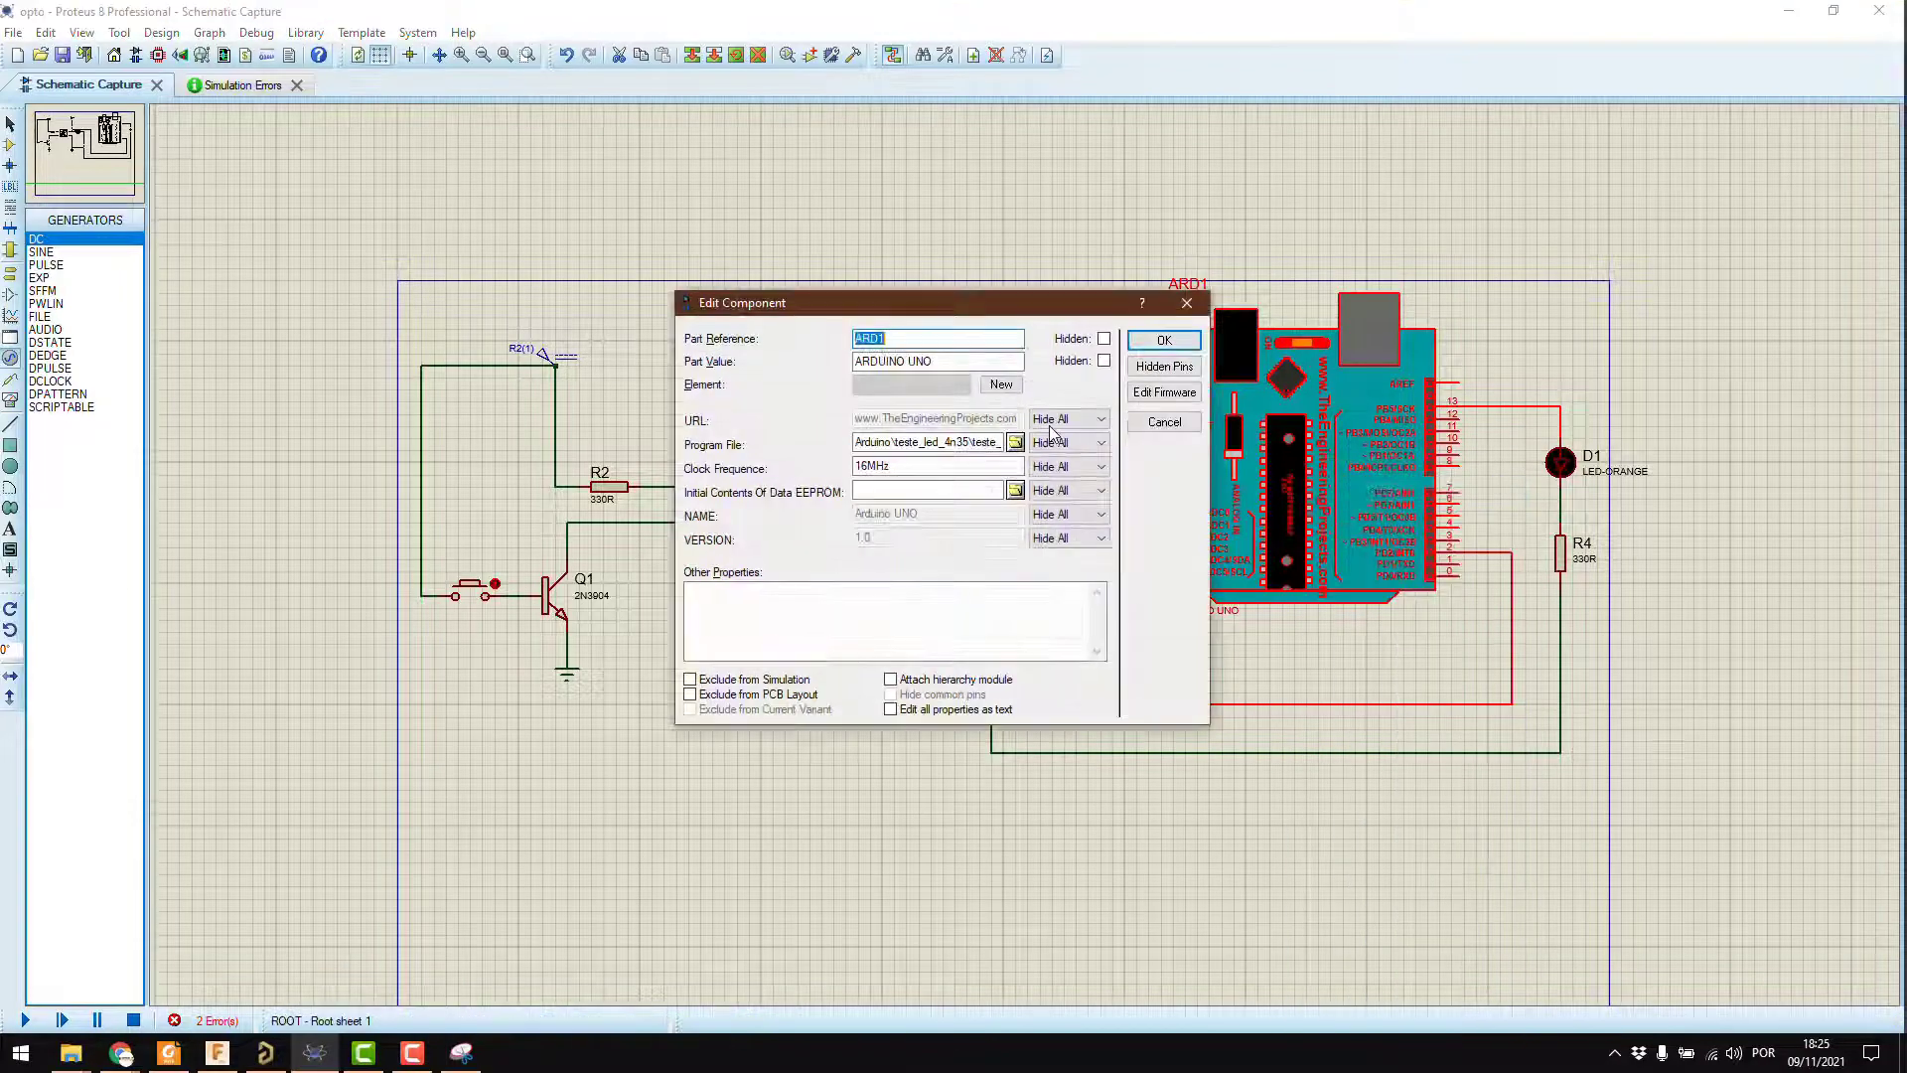
click(906, 442)
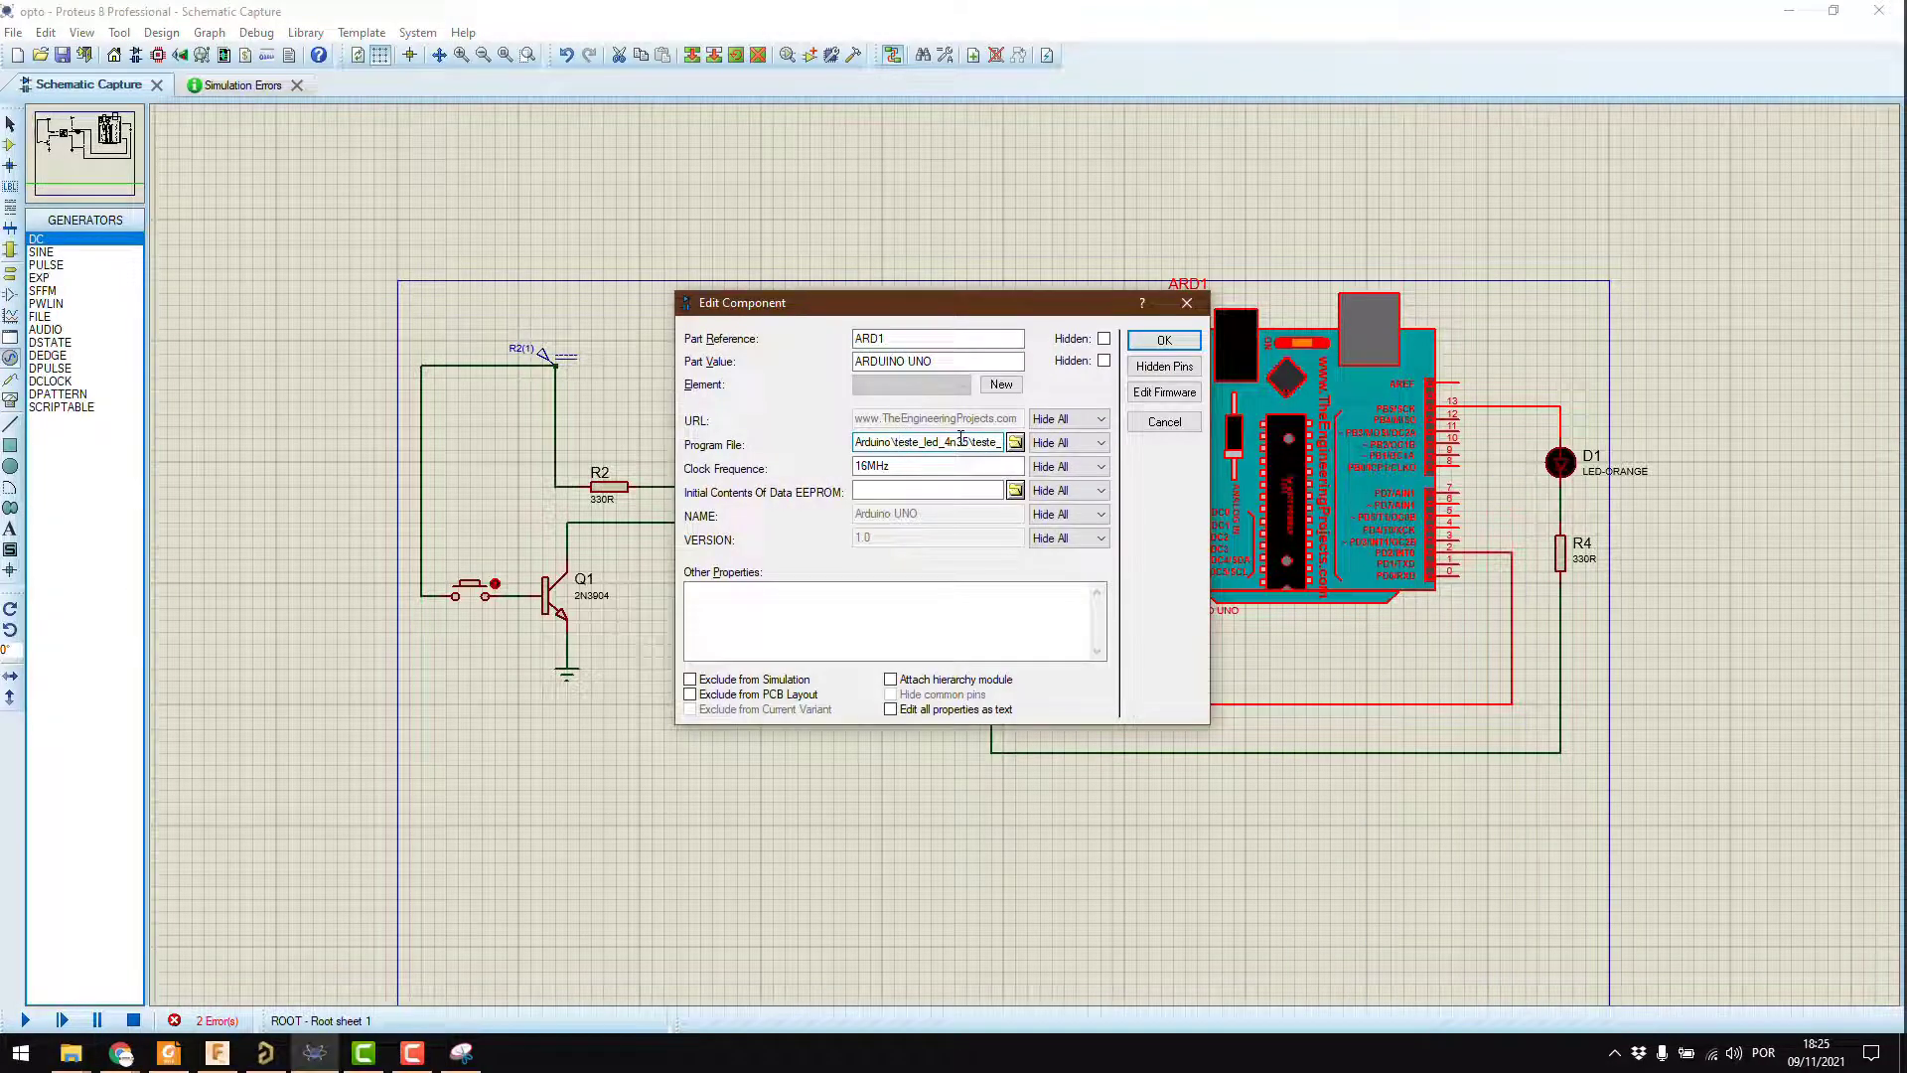
drag(976, 439, 1007, 444)
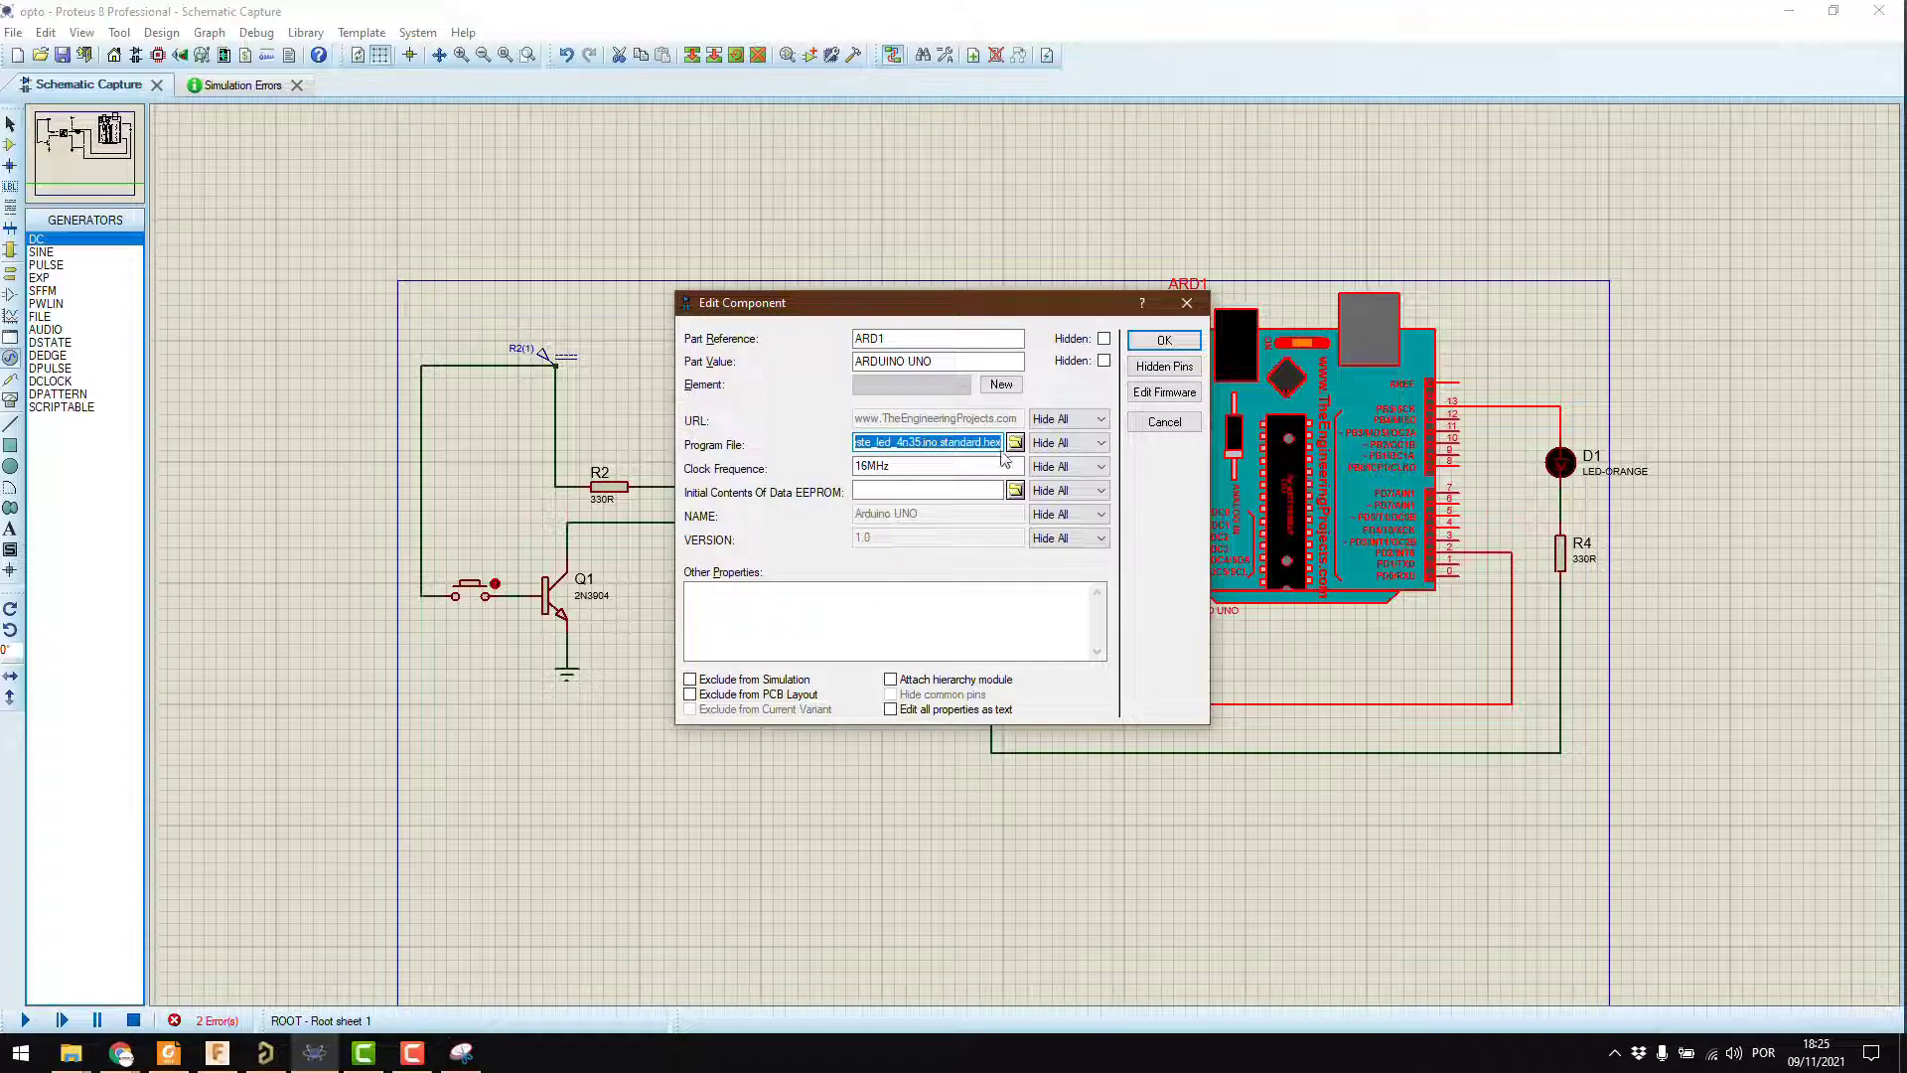
click(983, 444)
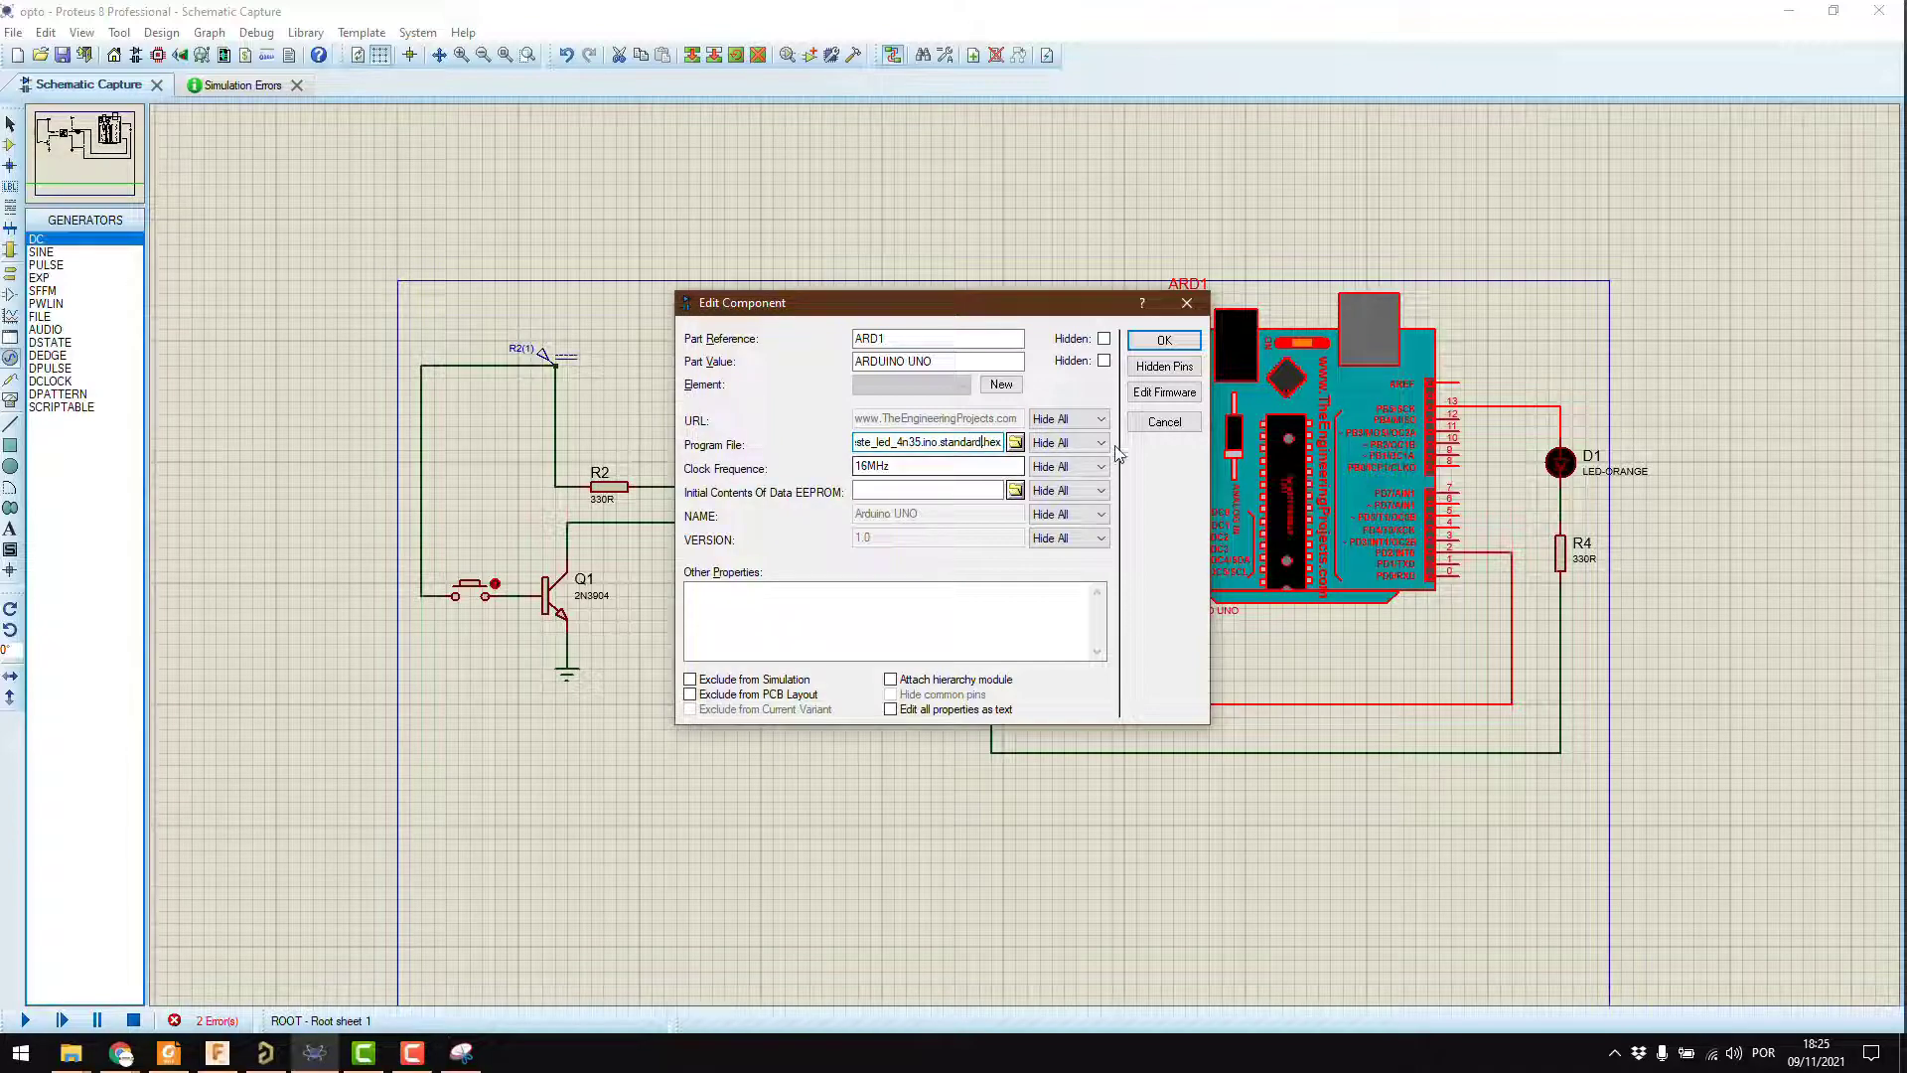
click(1186, 303)
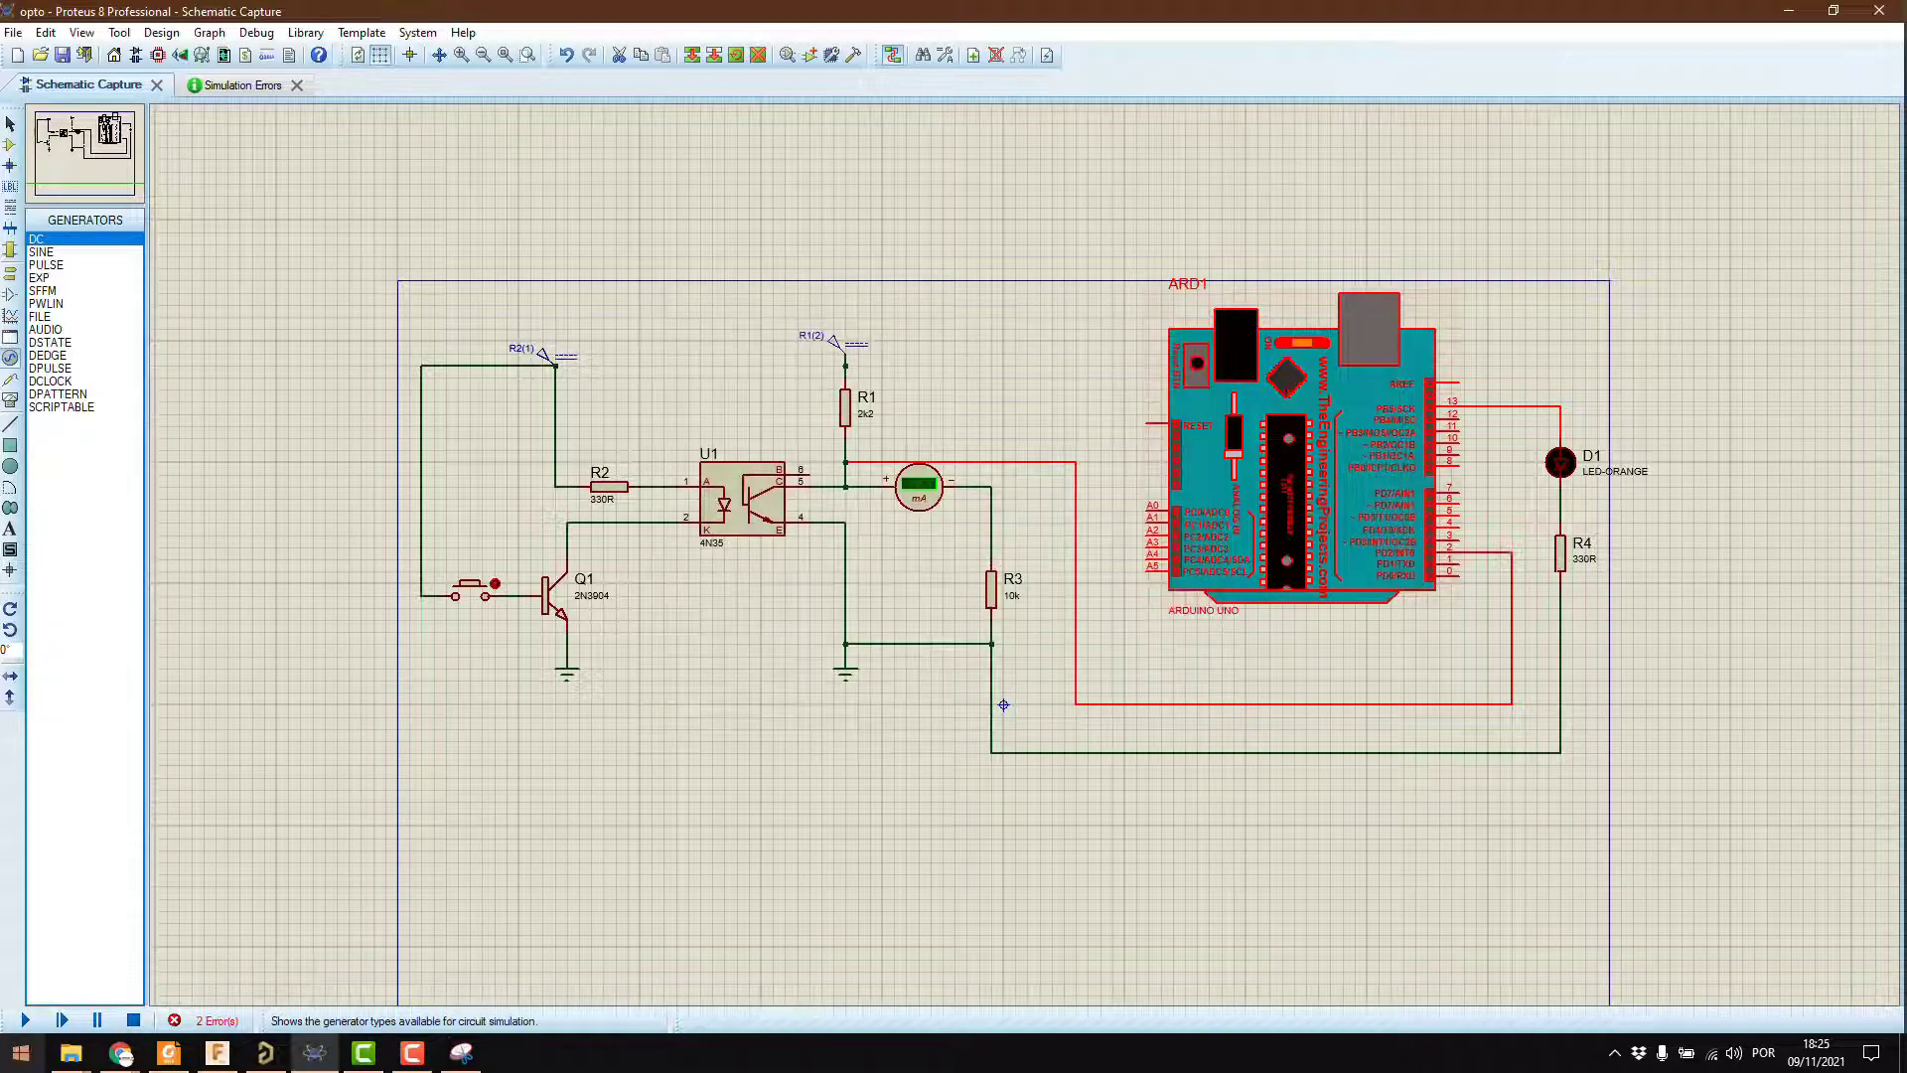
- Launch the Arduino IDE, open the recent sketch teste_led_4n35, close the espteste1 sketch, and maximize the window
click(20, 1053)
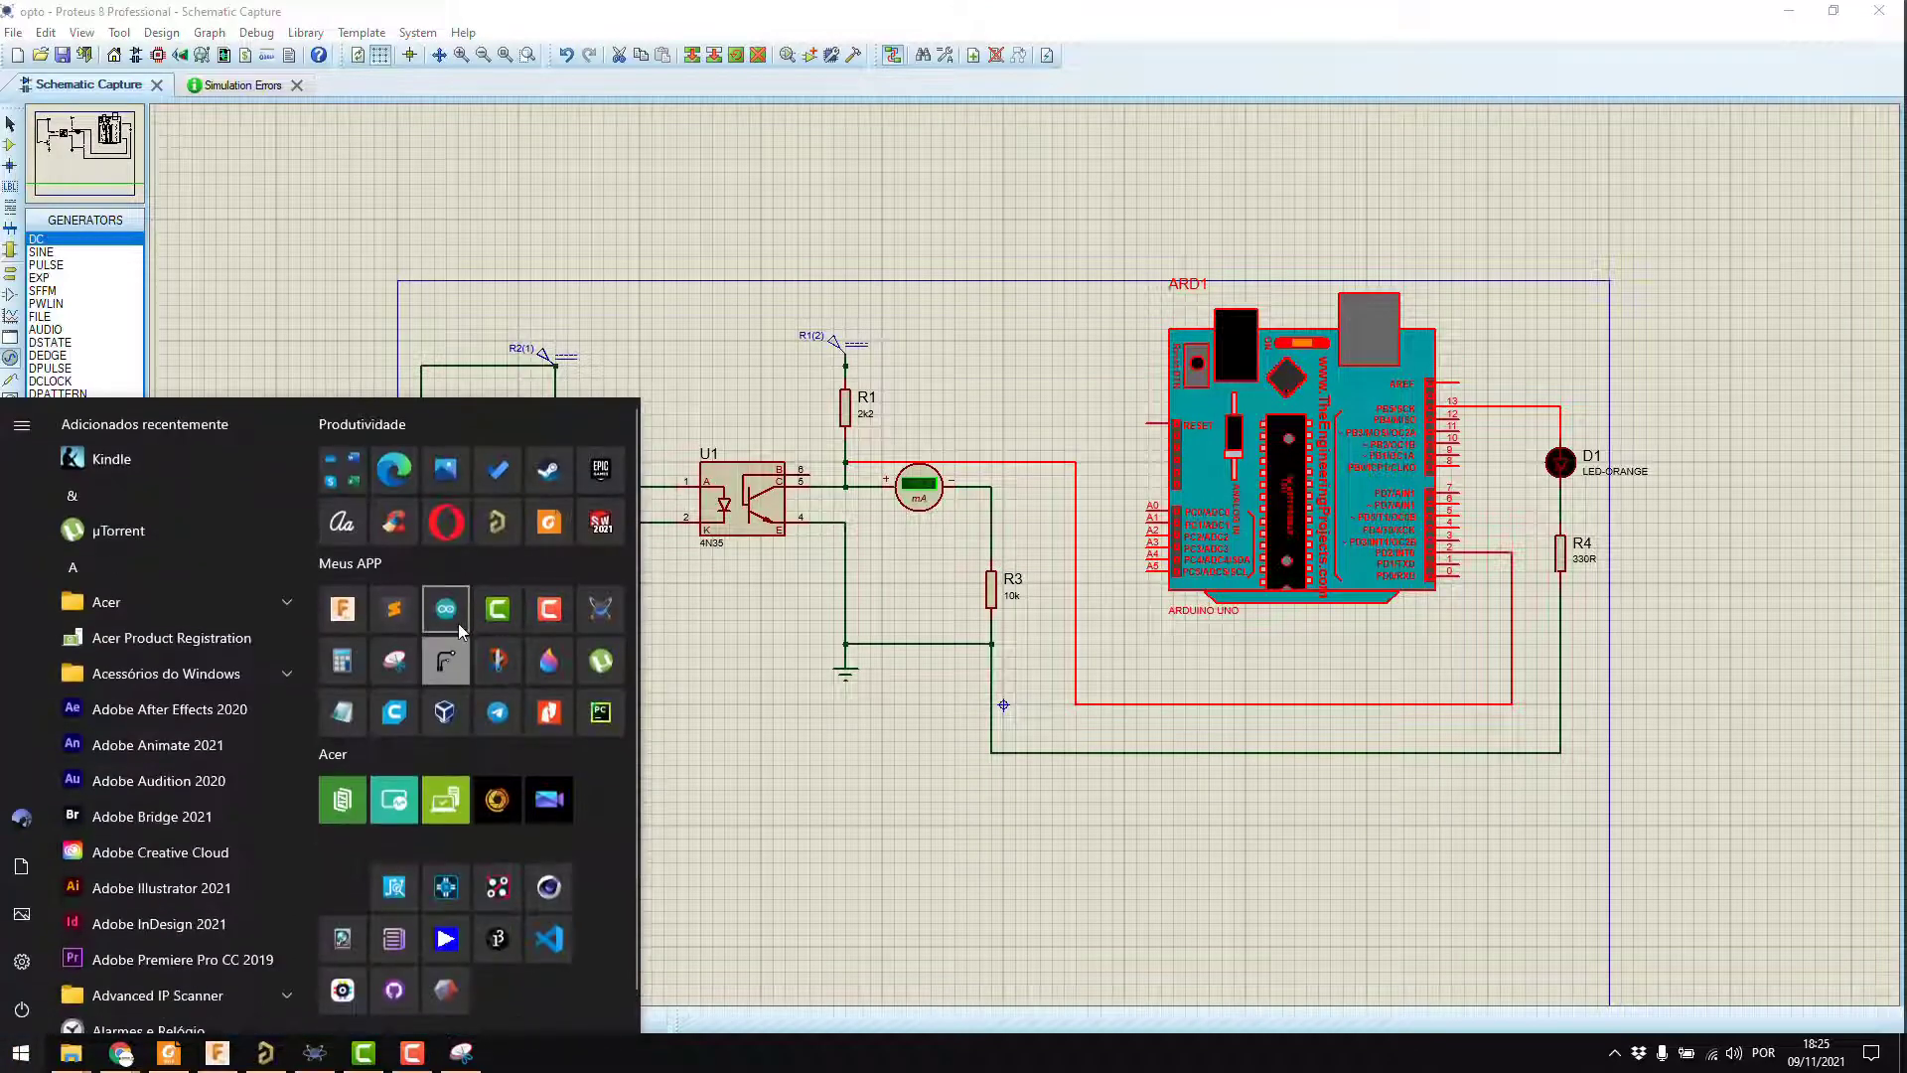
click(446, 610)
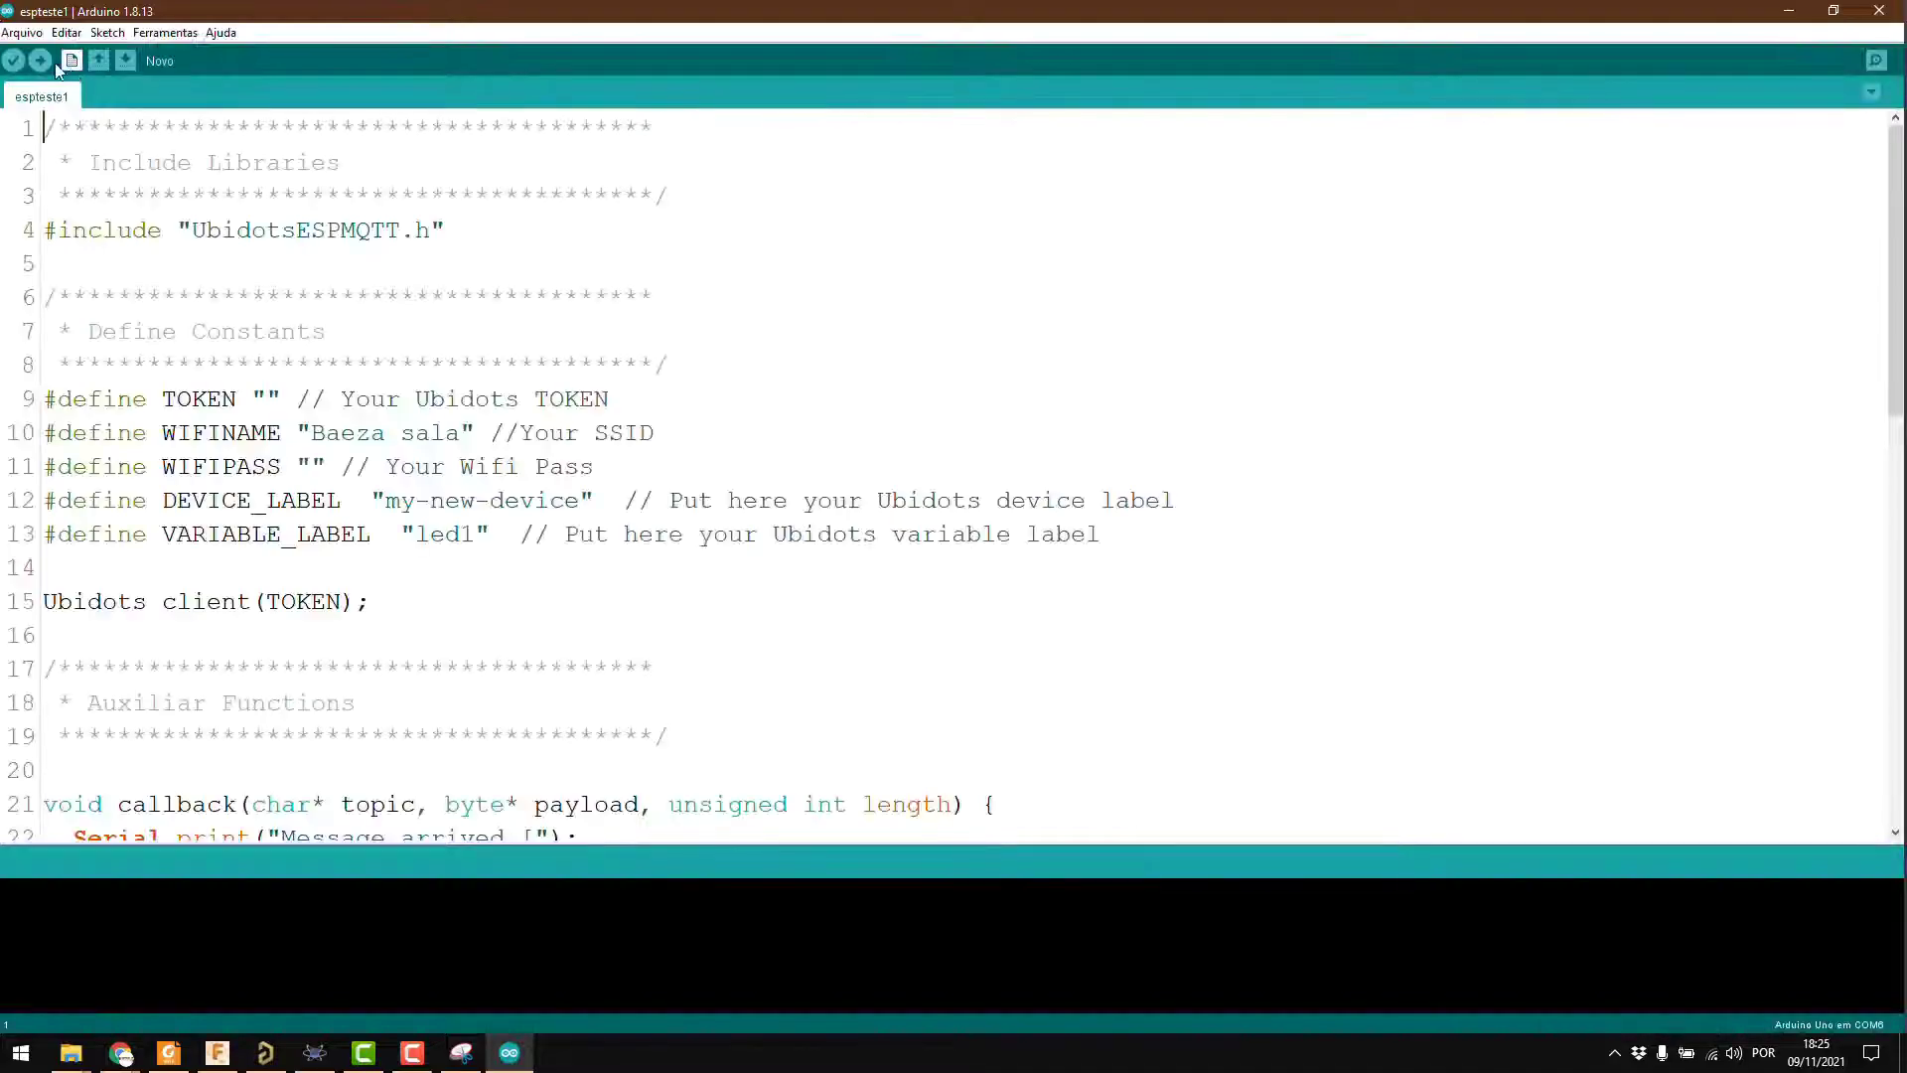
click(12, 34)
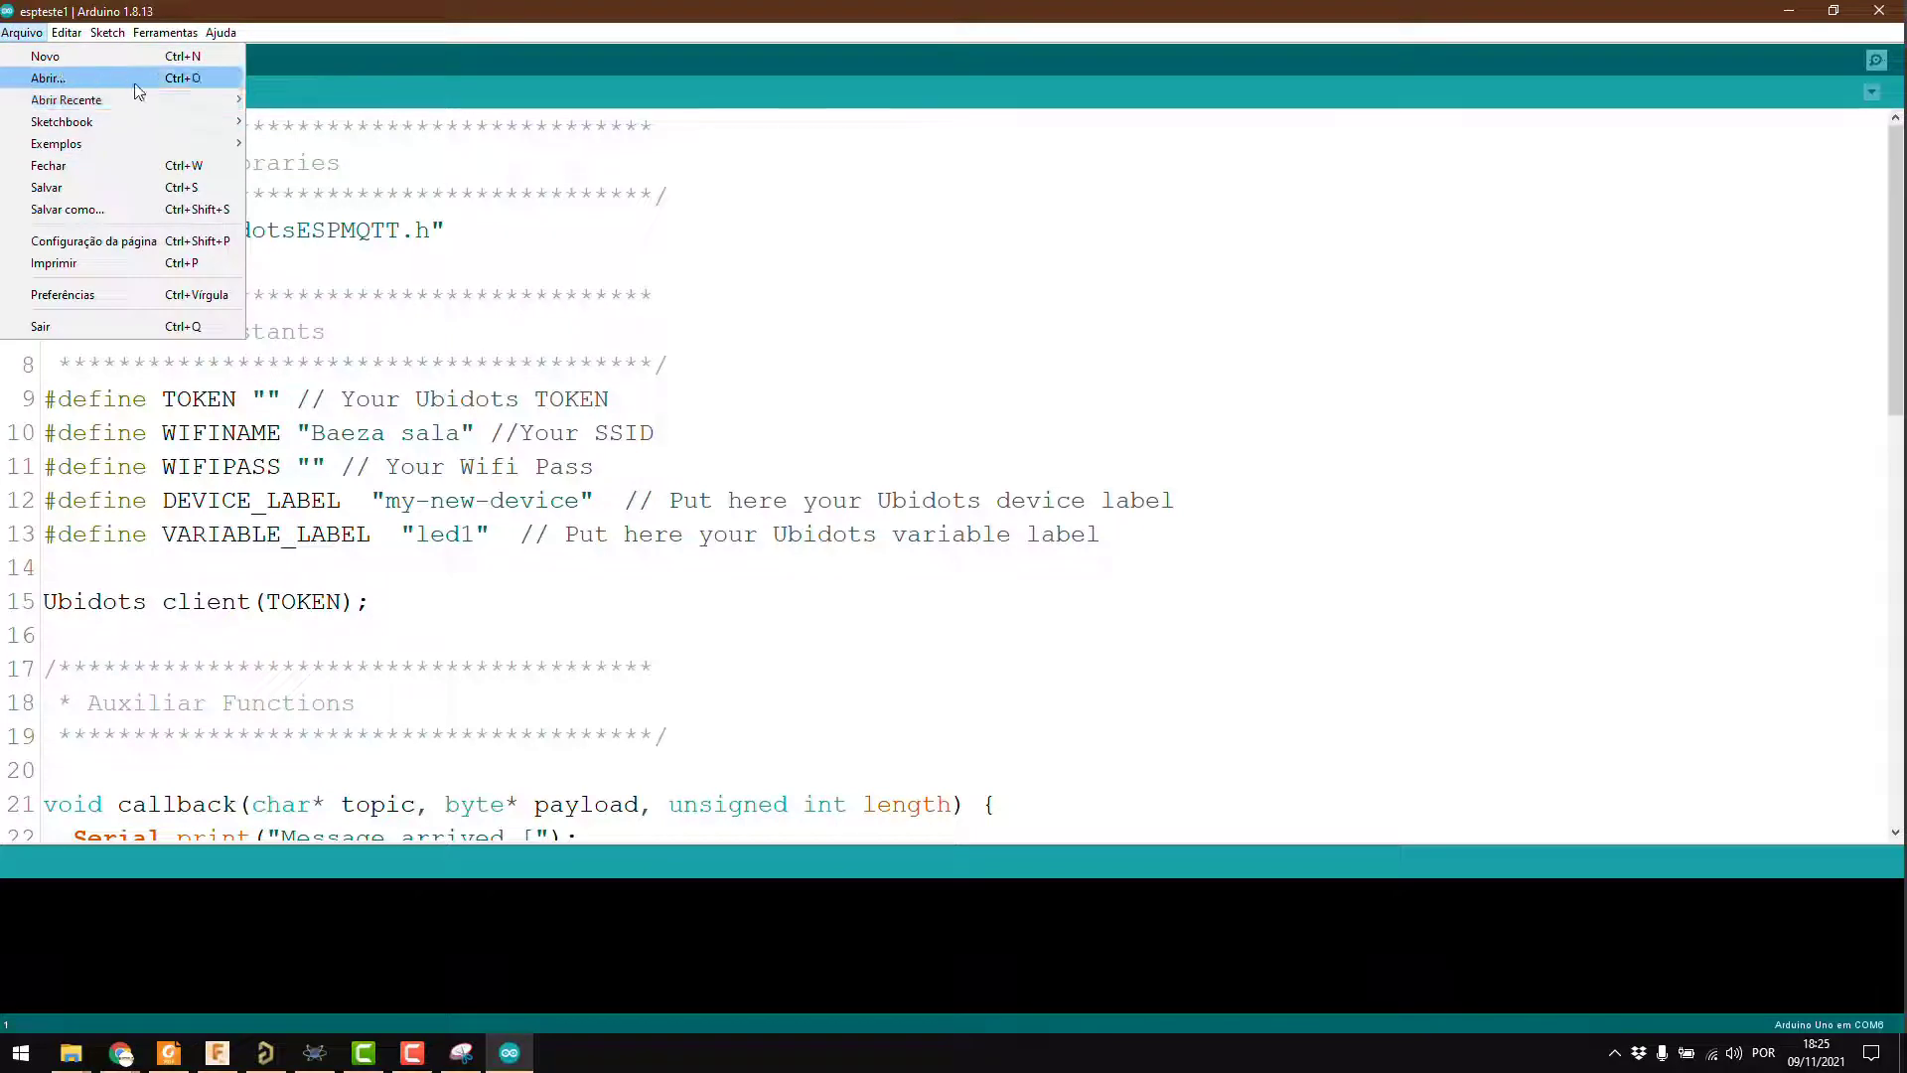
mouse_move(221, 104)
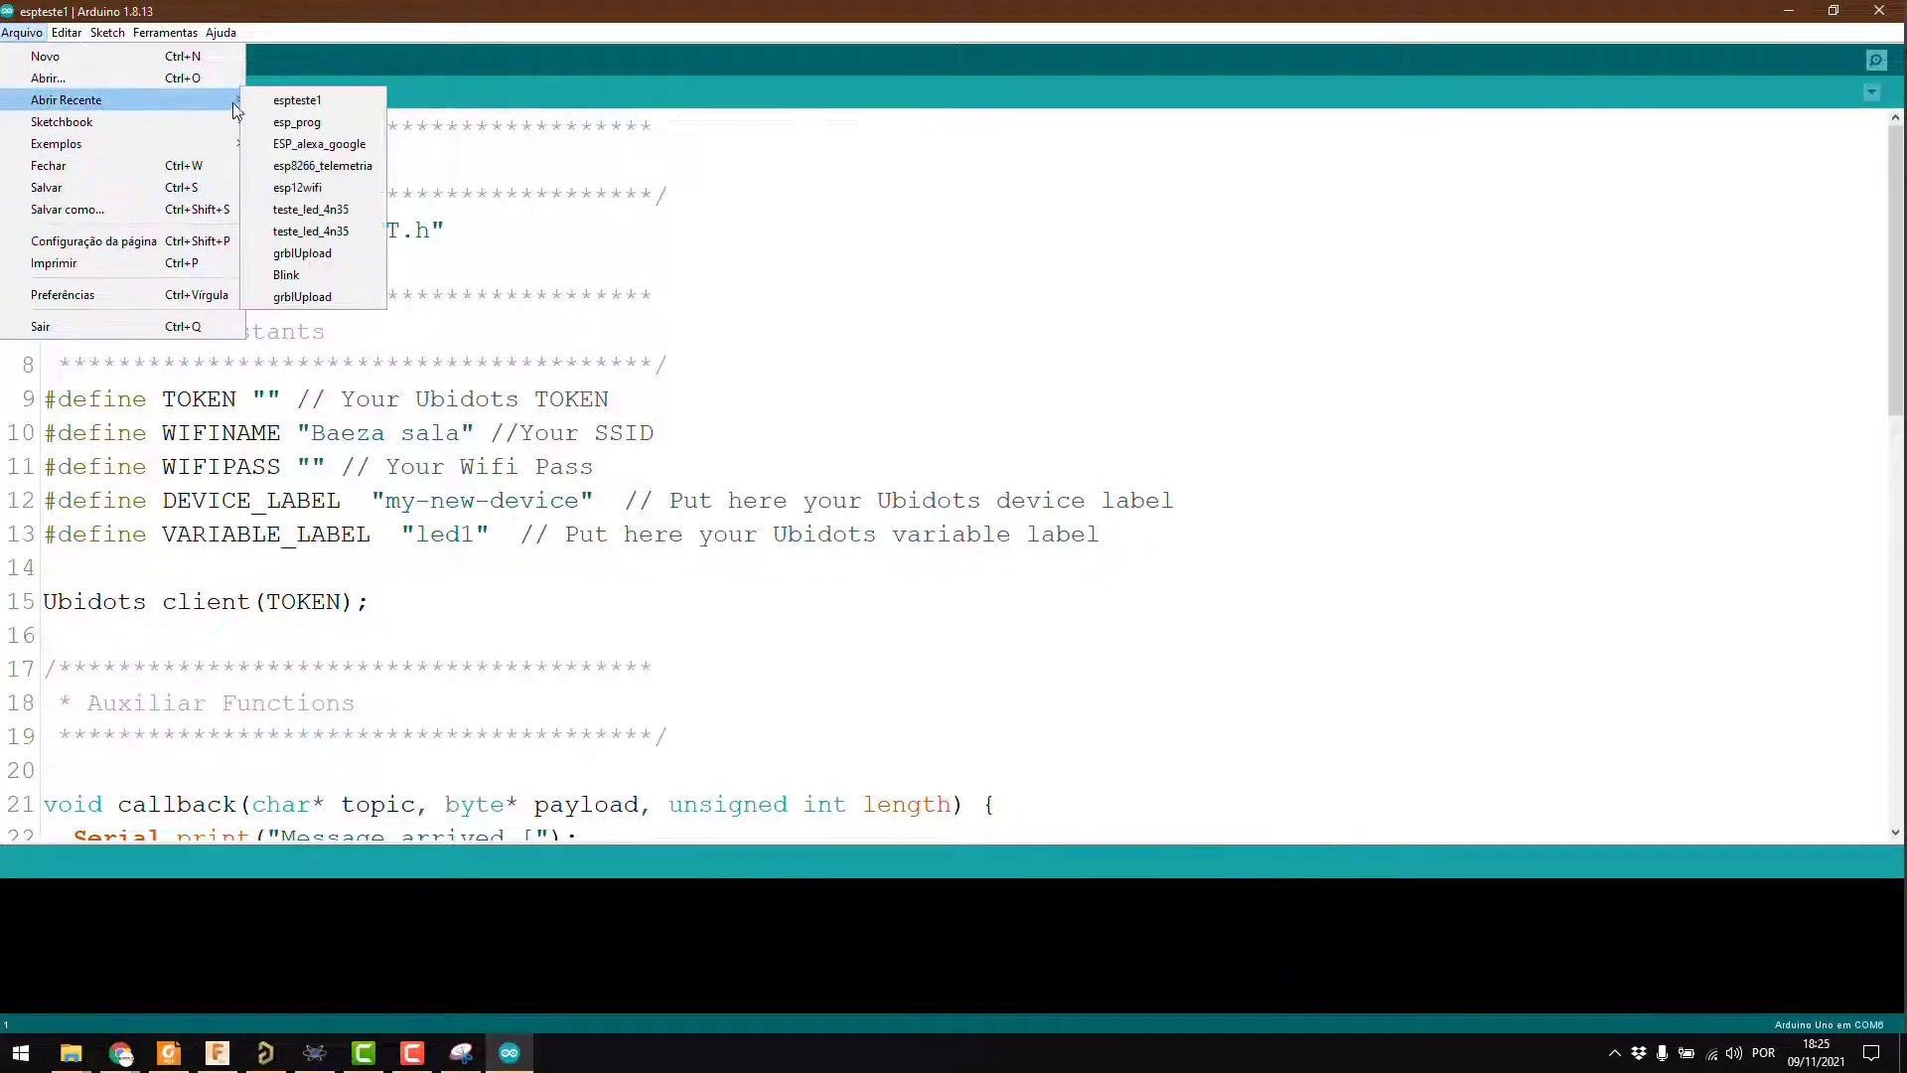
click(338, 211)
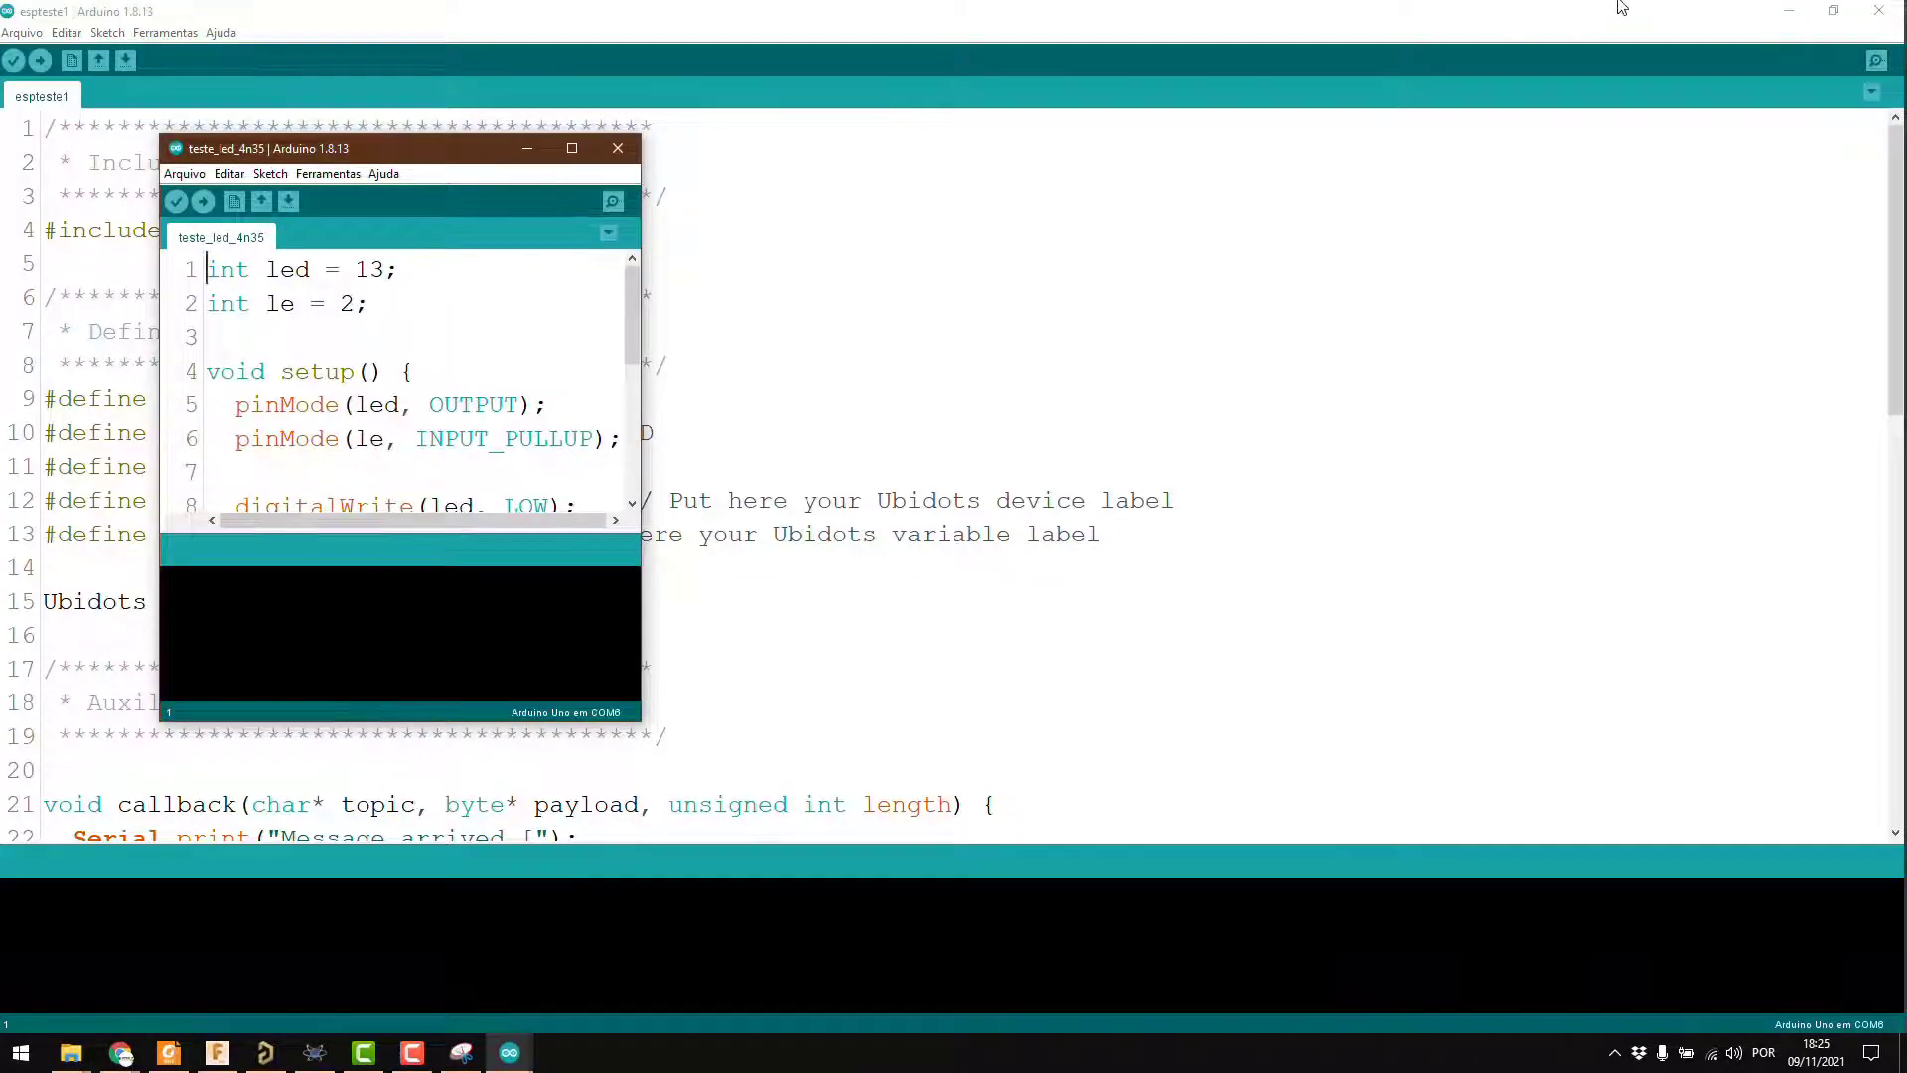
click(1879, 10)
click(573, 148)
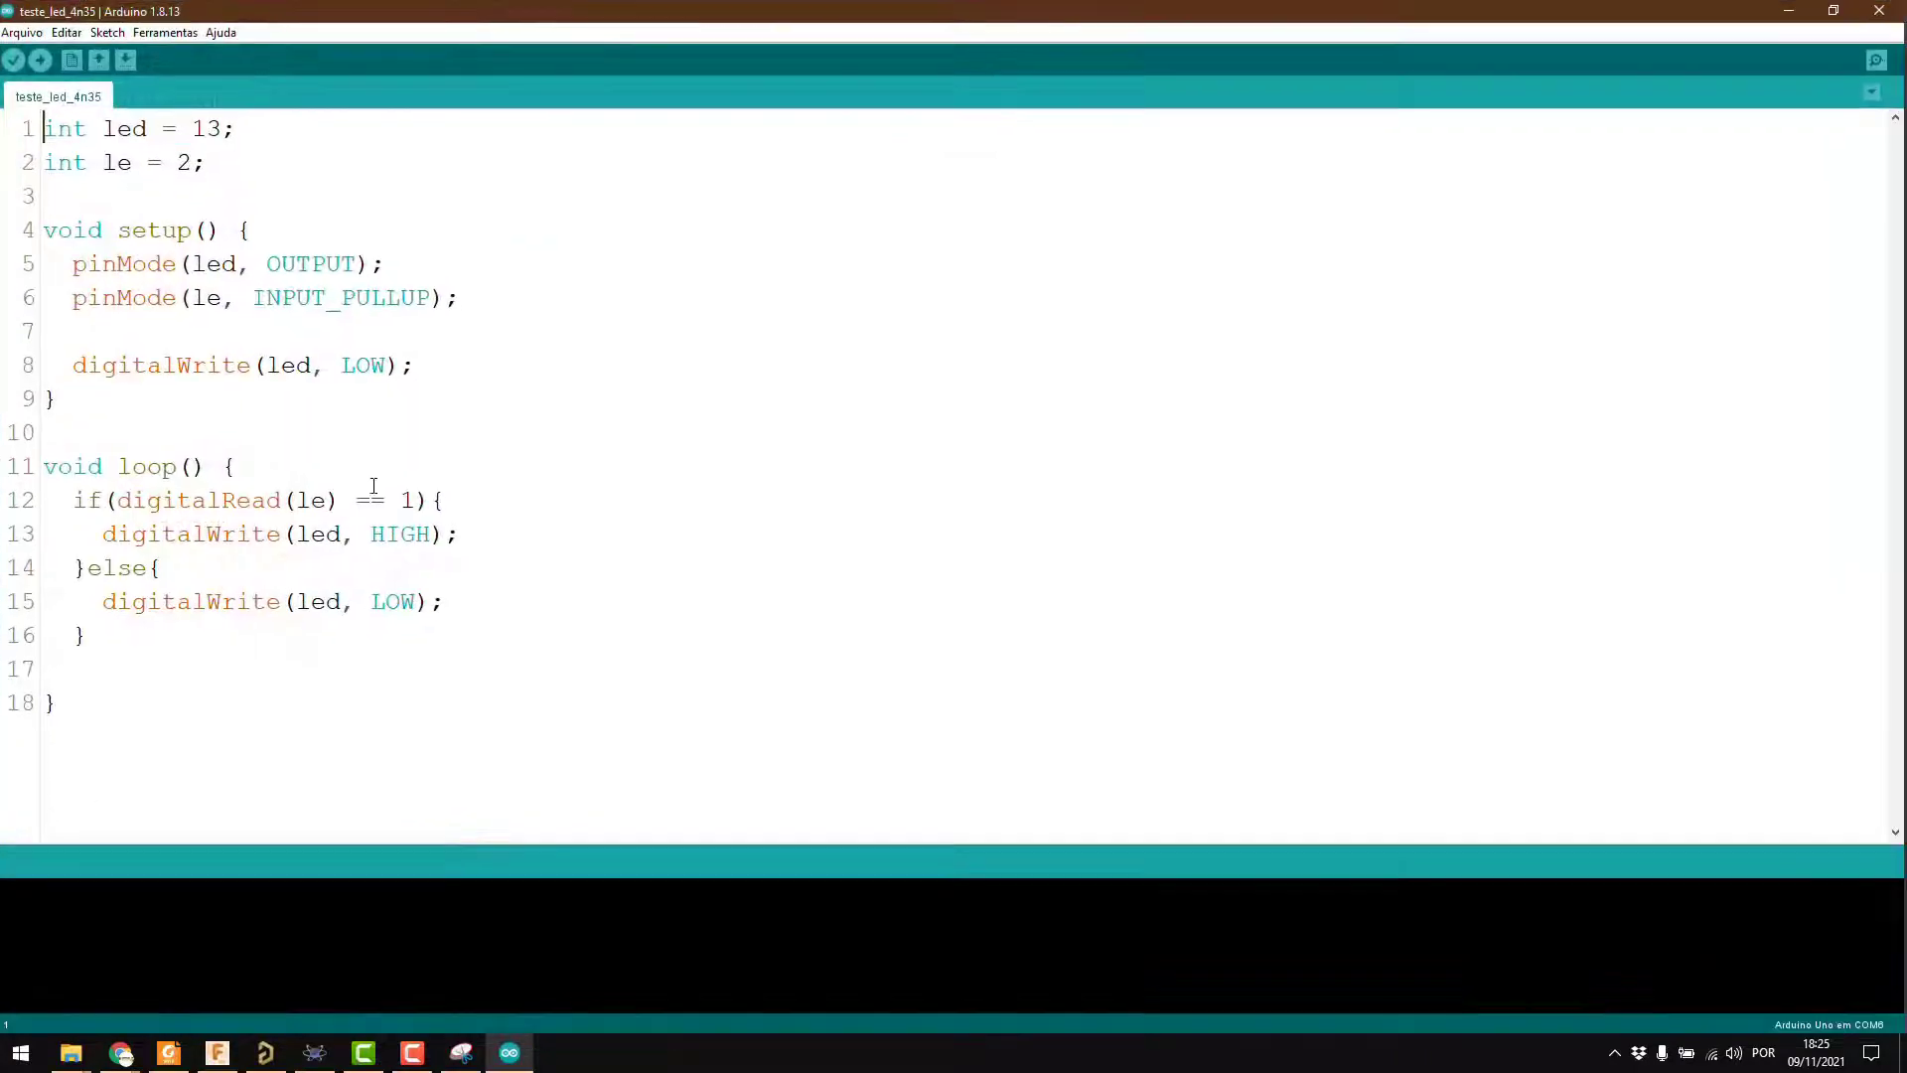
- Review the sketch's led and le pin declarations and their OUTPUT and INPUT_PULLUP pin modes in setup
drag(300, 154, 26, 130)
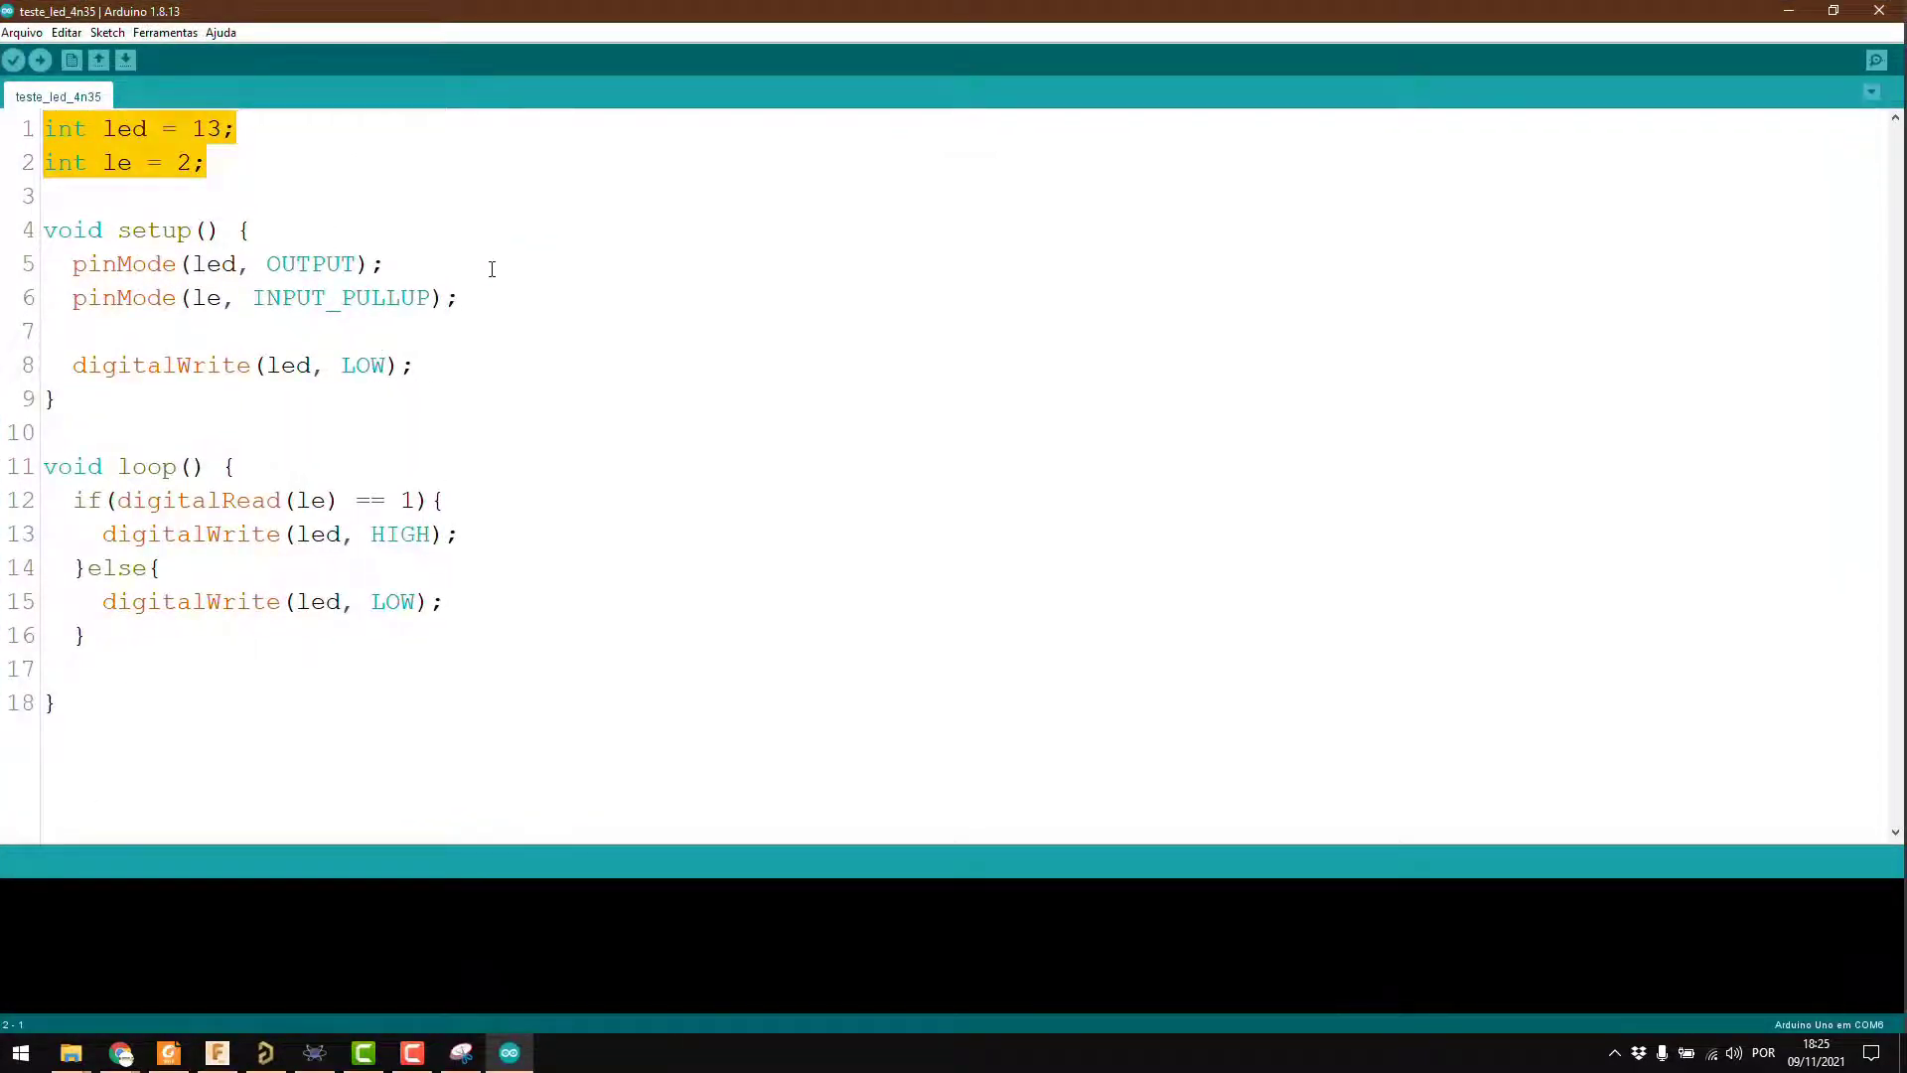
click(492, 269)
drag(389, 263, 40, 256)
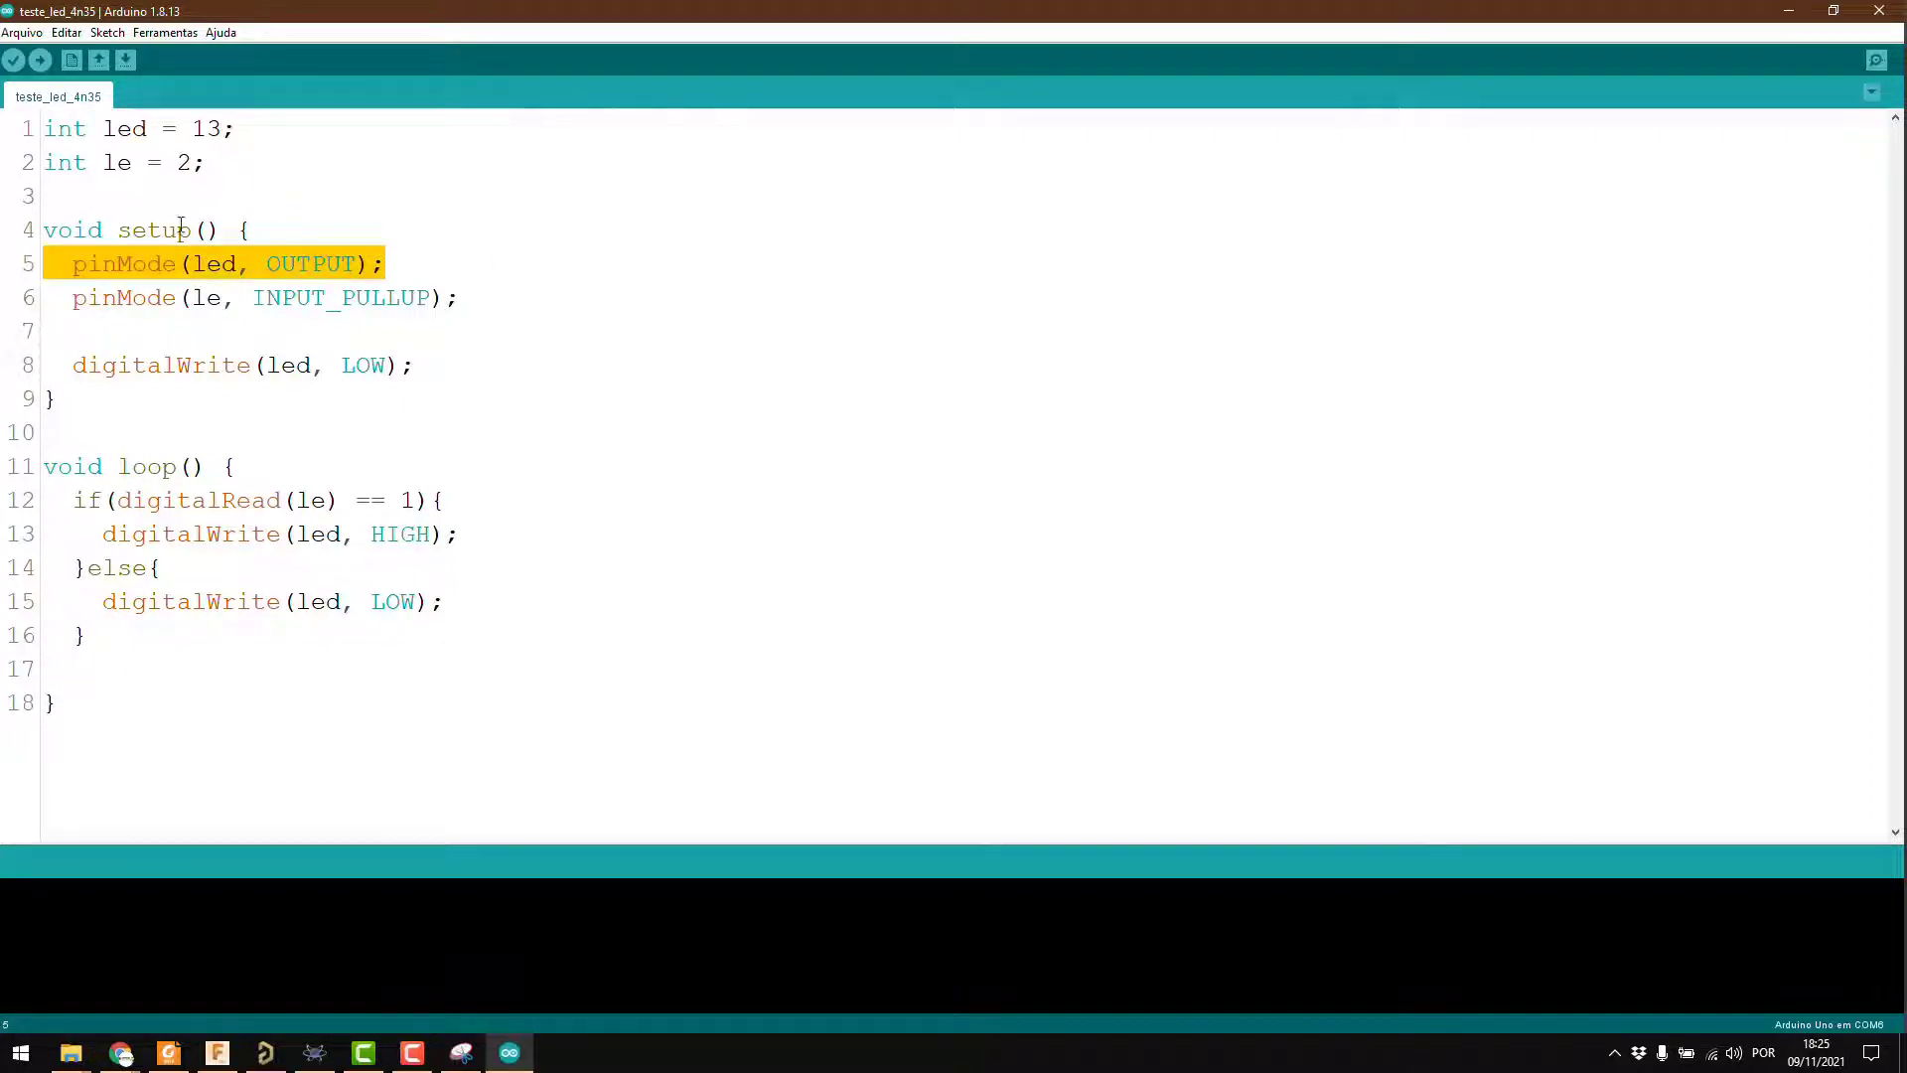
click(343, 264)
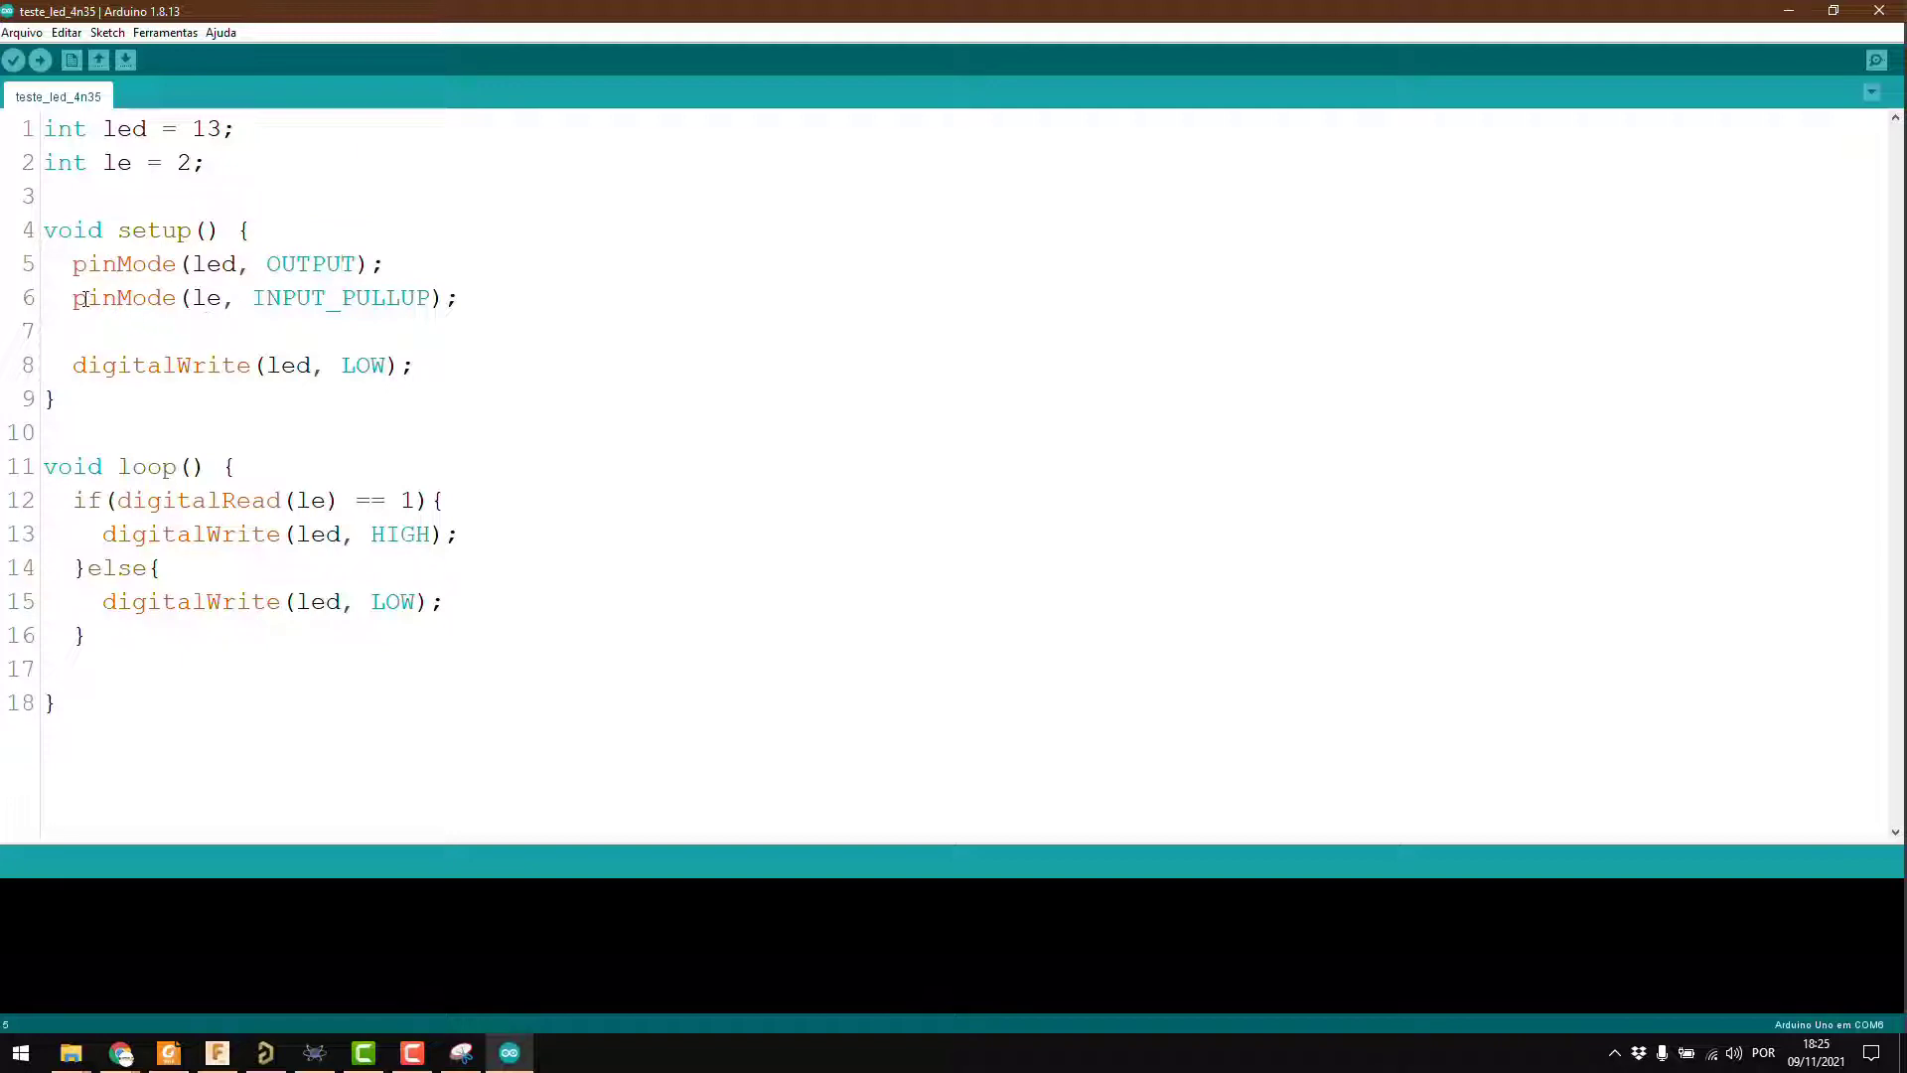
drag(73, 299, 466, 304)
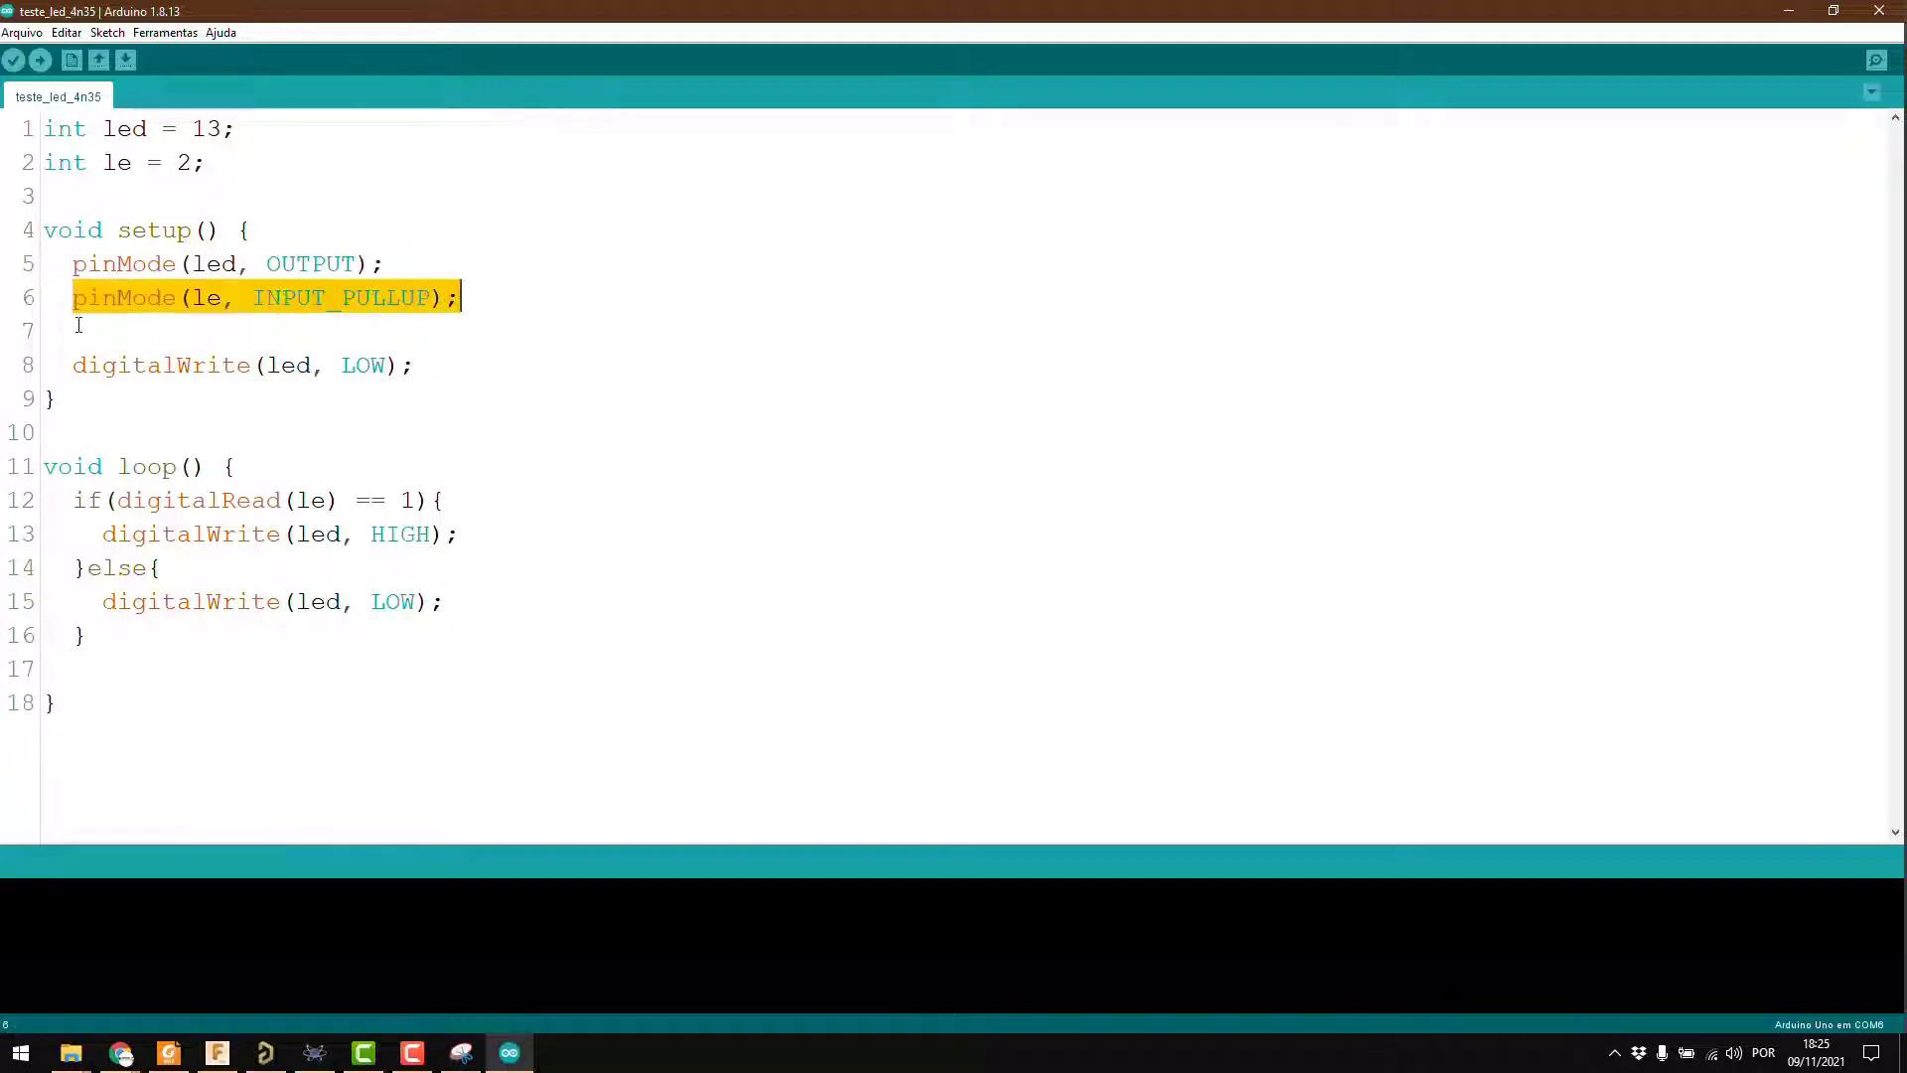
click(134, 163)
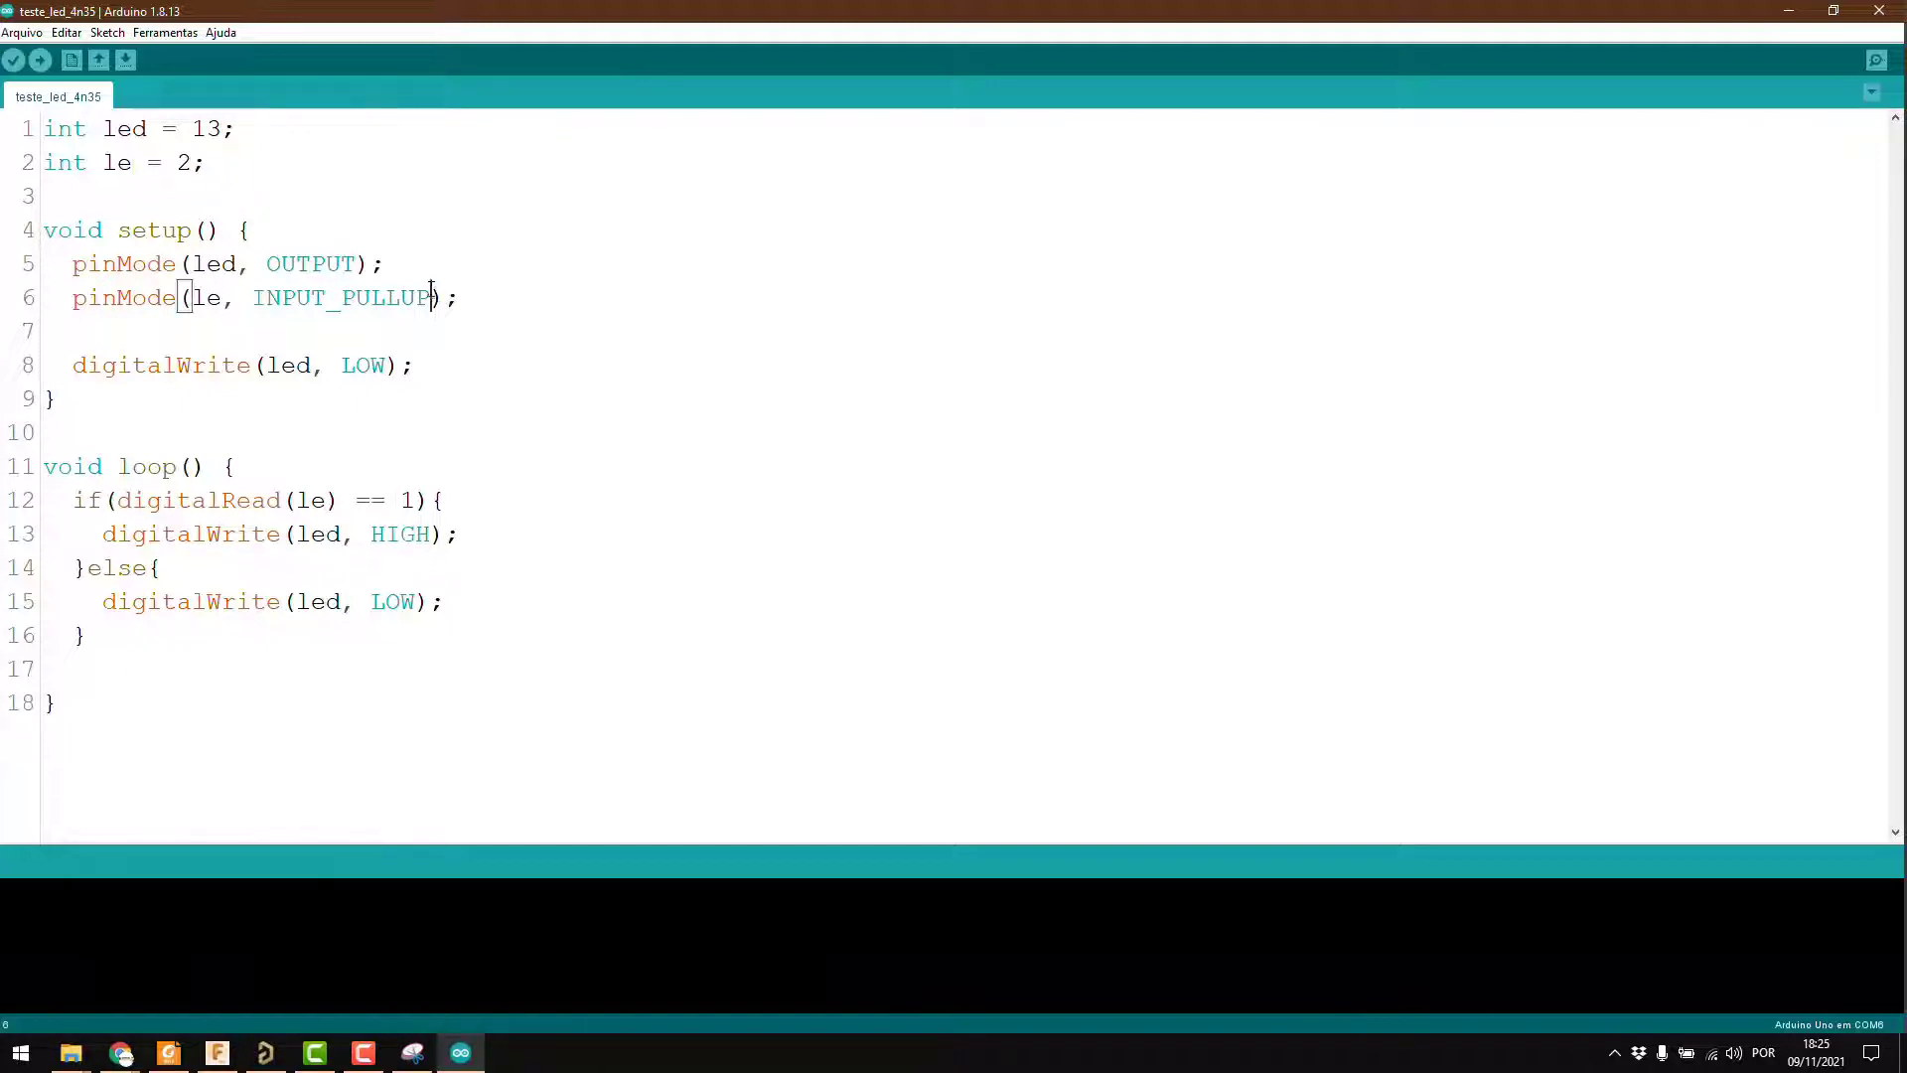
drag(431, 296, 256, 303)
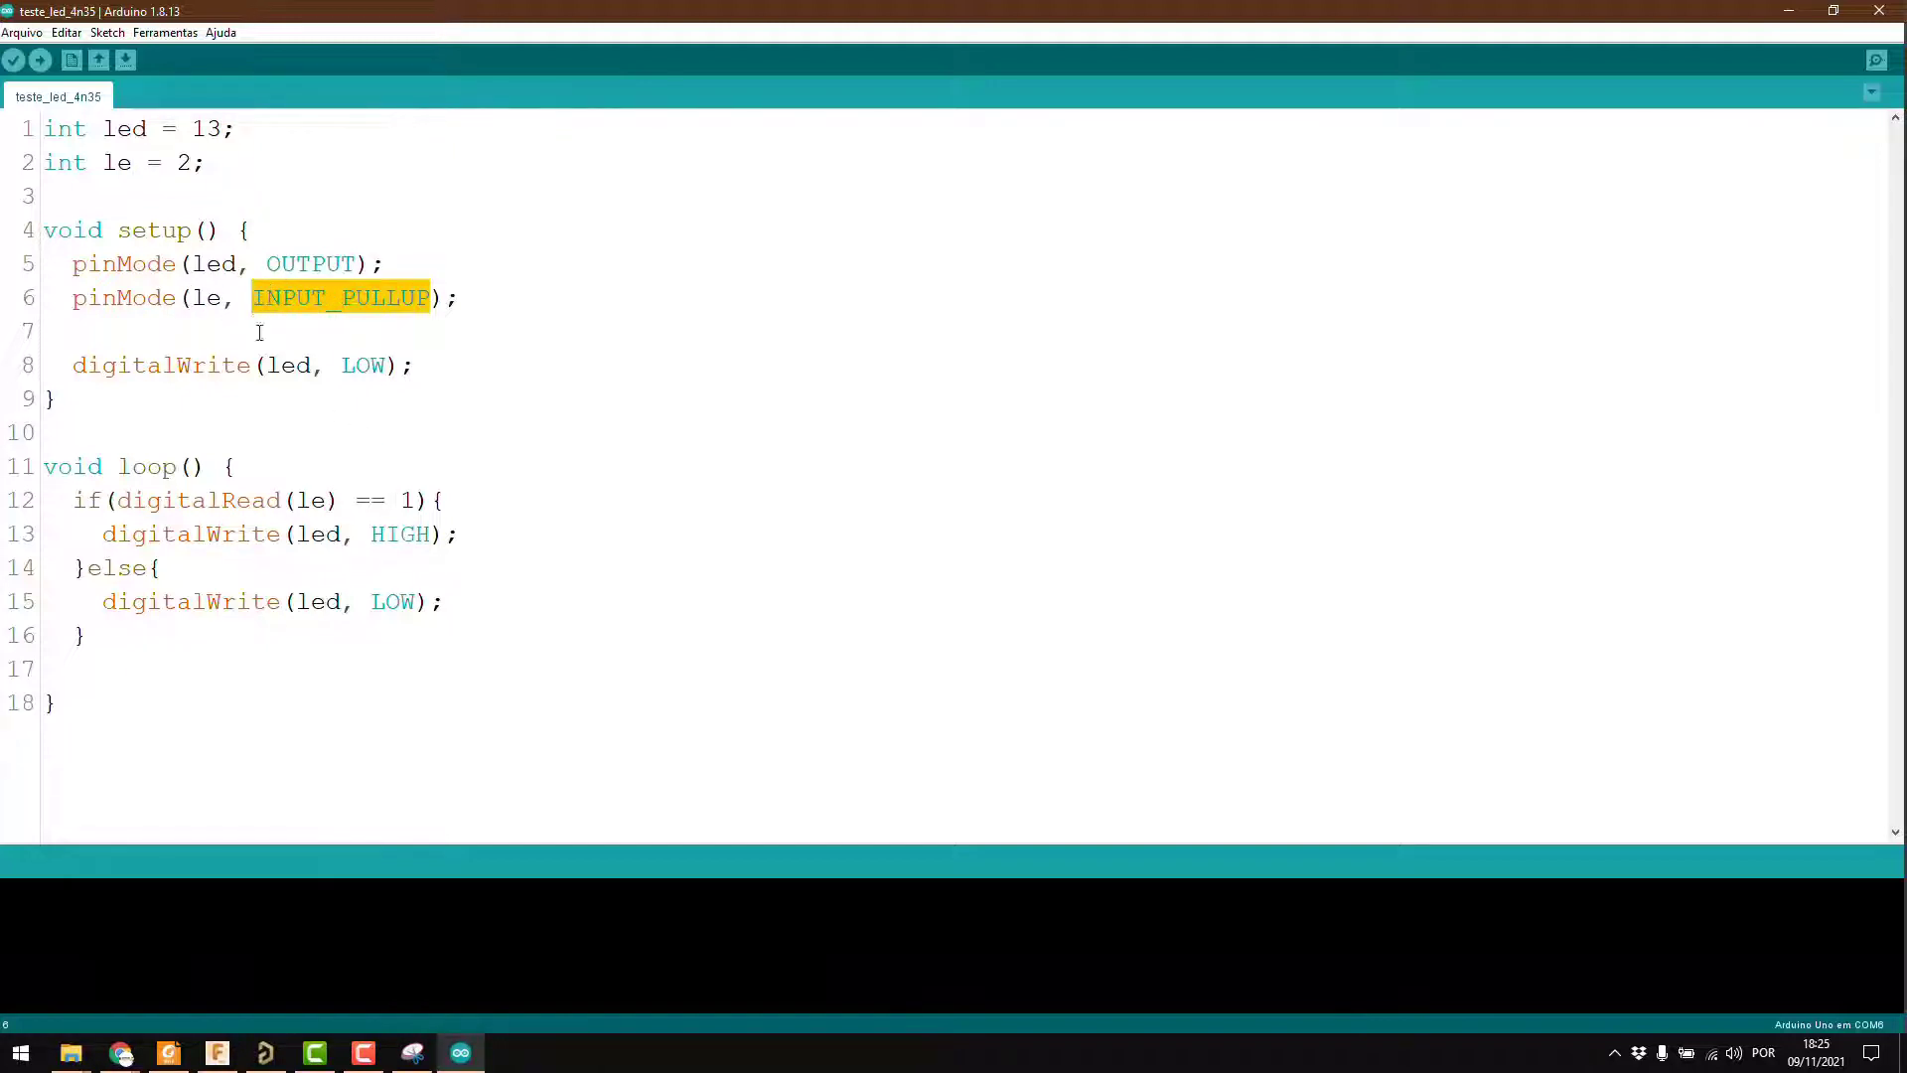
click(447, 368)
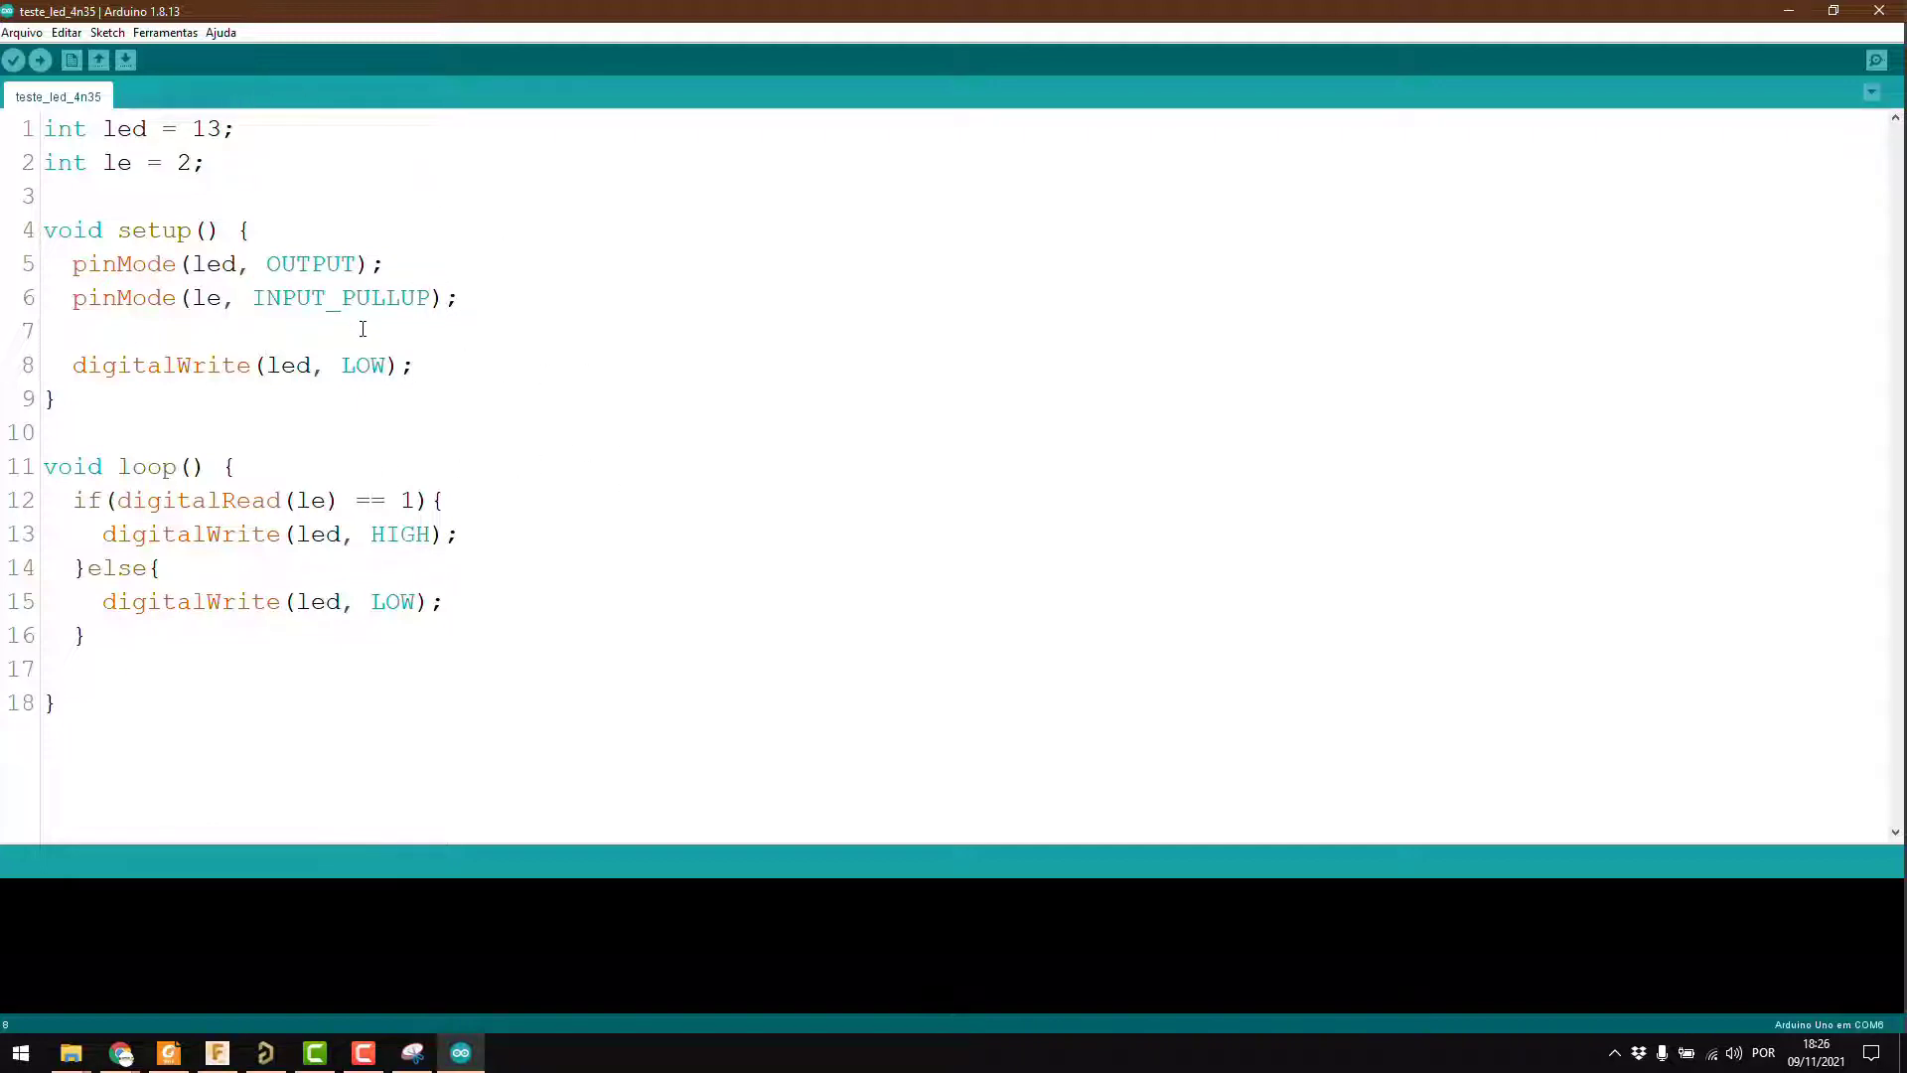
- Review the initial LOW write to the LED and the loop's digitalRead condition that switches the LED HIGH or LOW
drag(449, 358, 71, 364)
click(165, 264)
shift+click(490, 511)
click(442, 501)
drag(109, 534, 447, 533)
click(307, 566)
click(476, 607)
- Export the compiled binary of the teste_led_4n35 sketch and dismiss the update notification
click(104, 32)
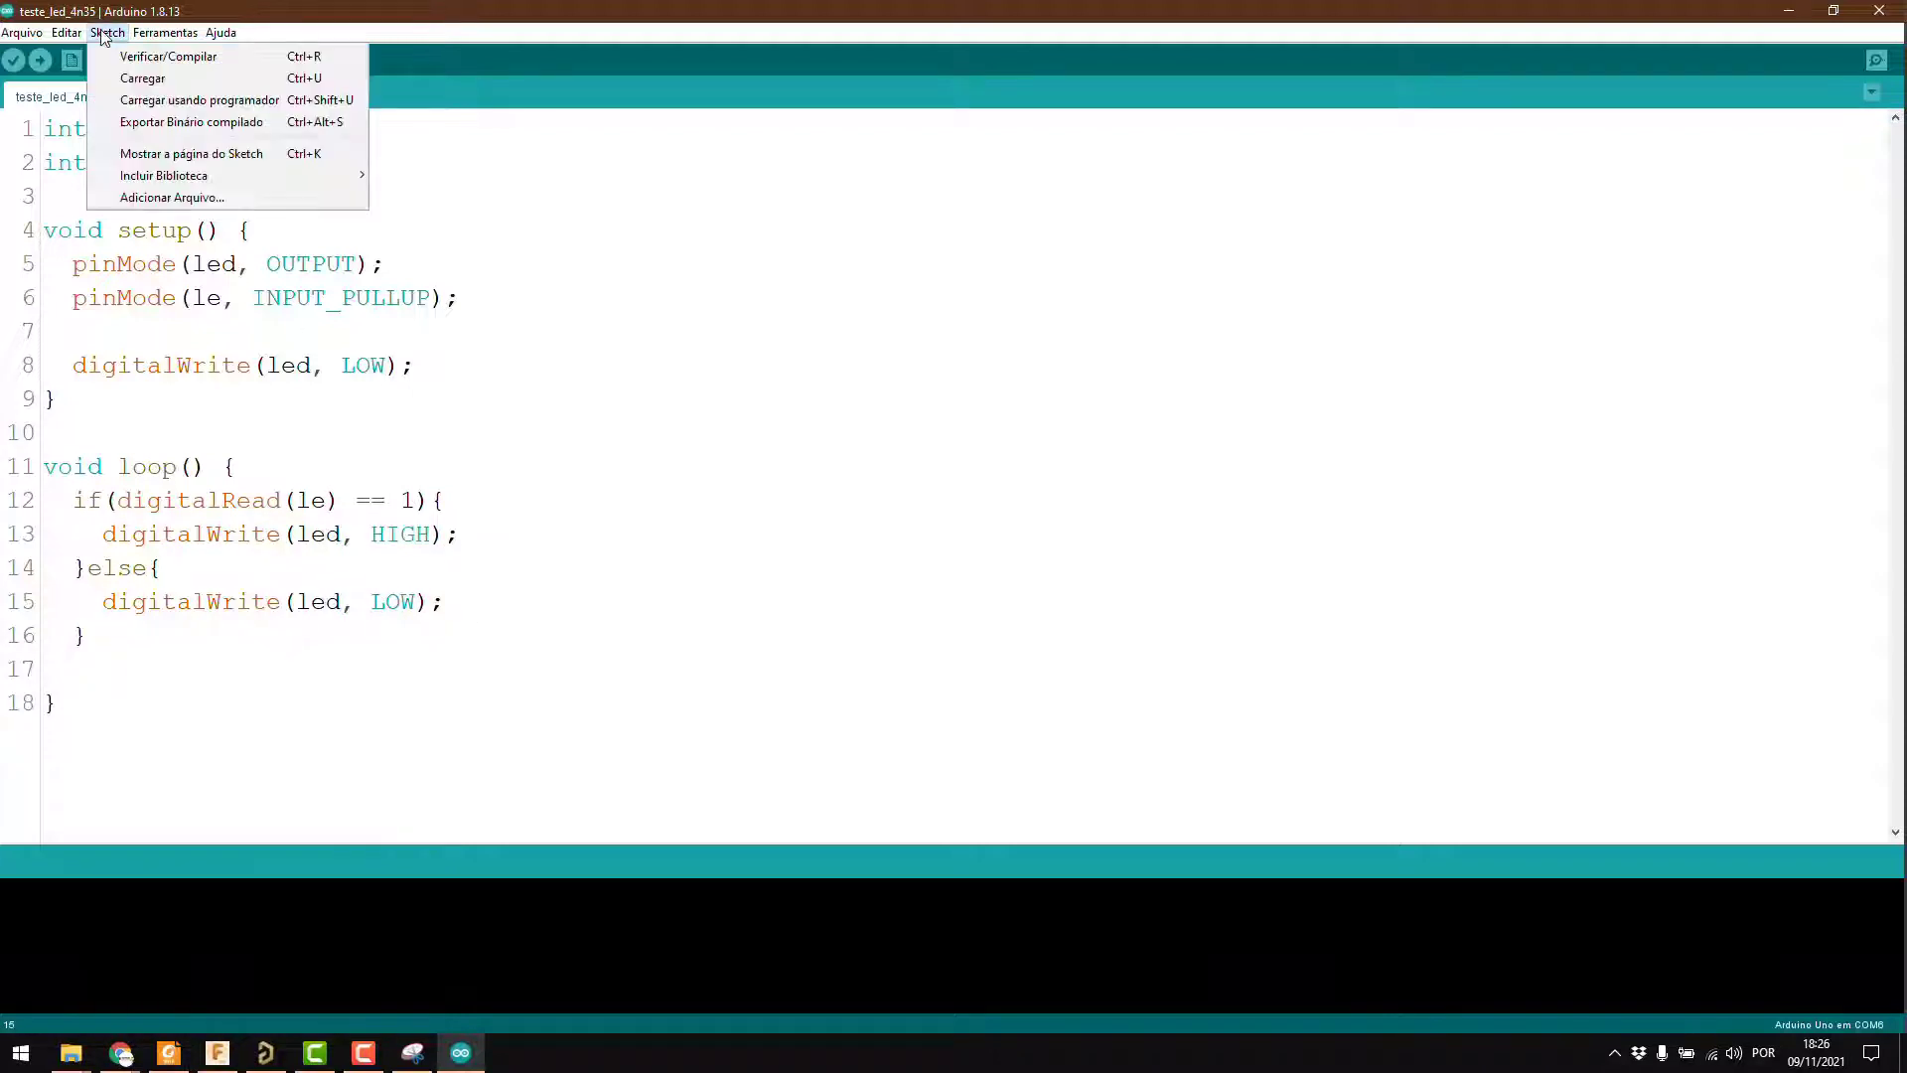
click(145, 122)
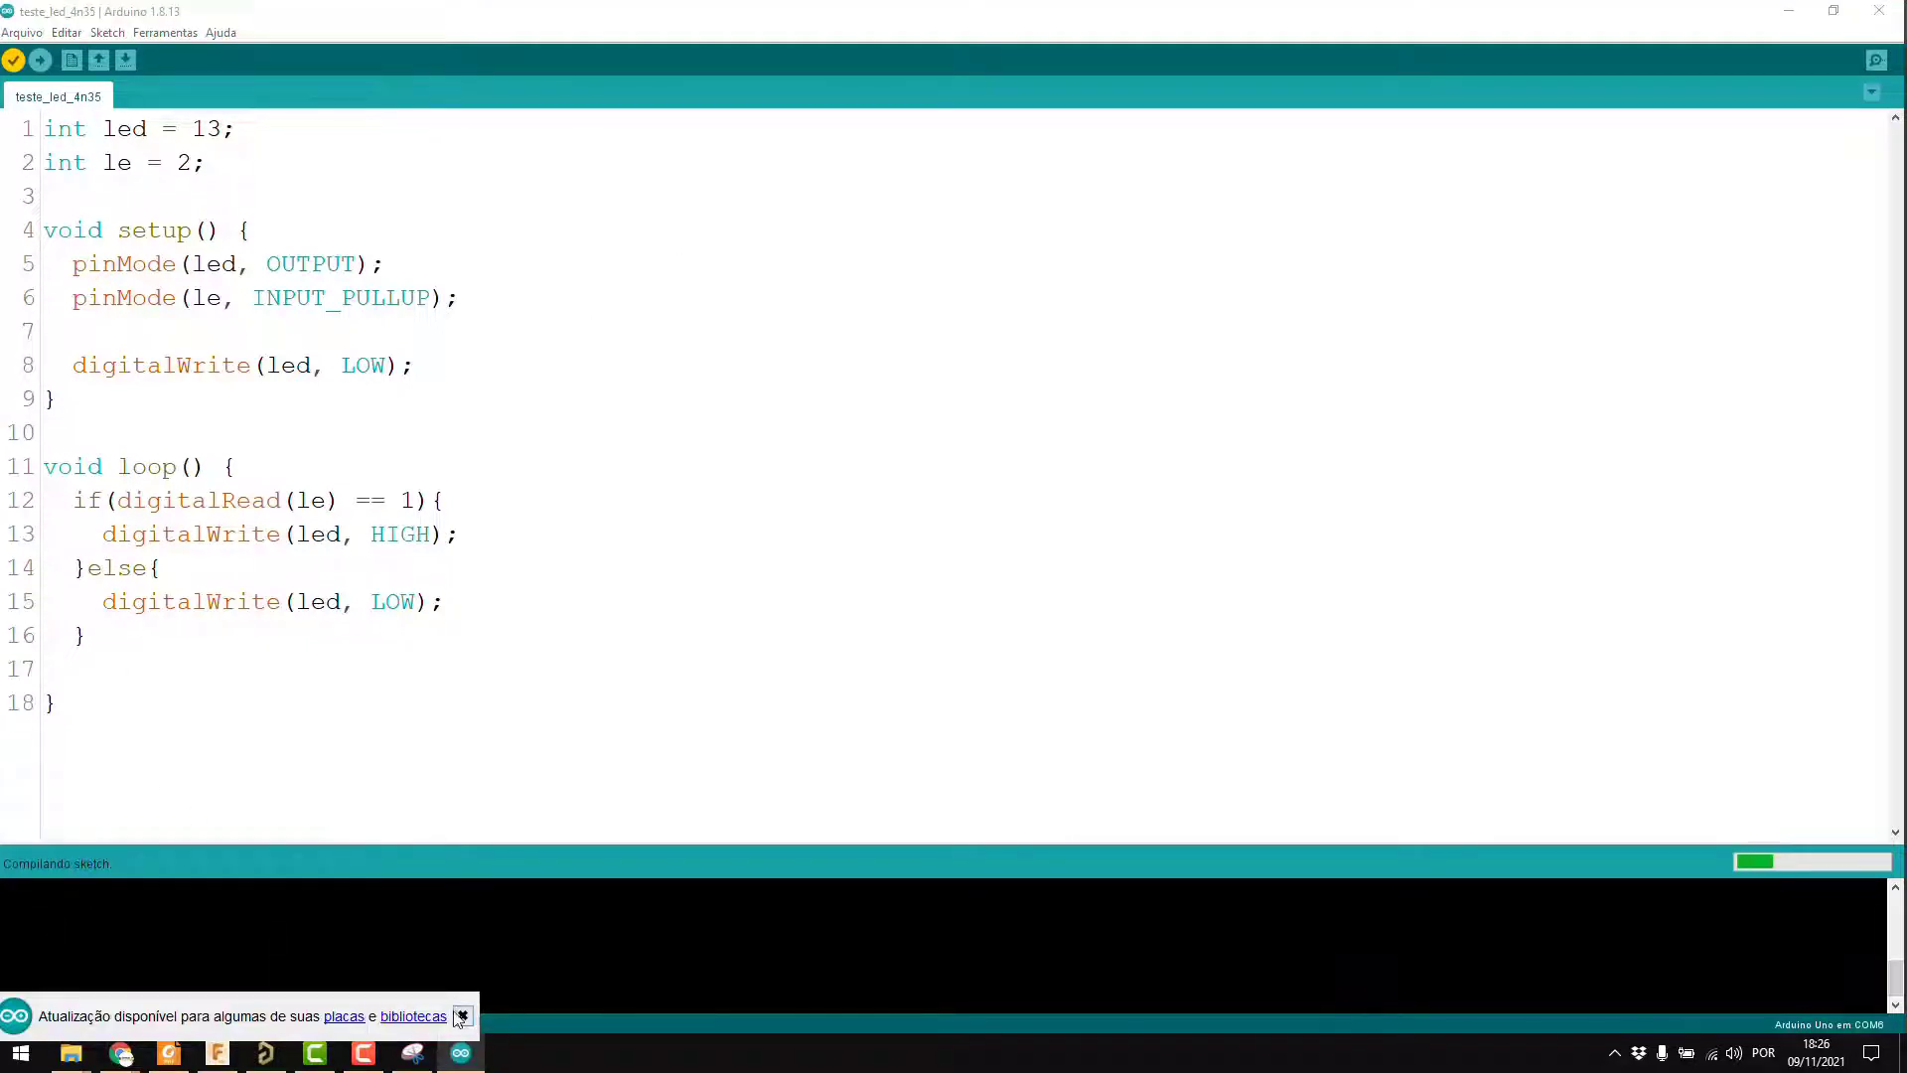
click(462, 1015)
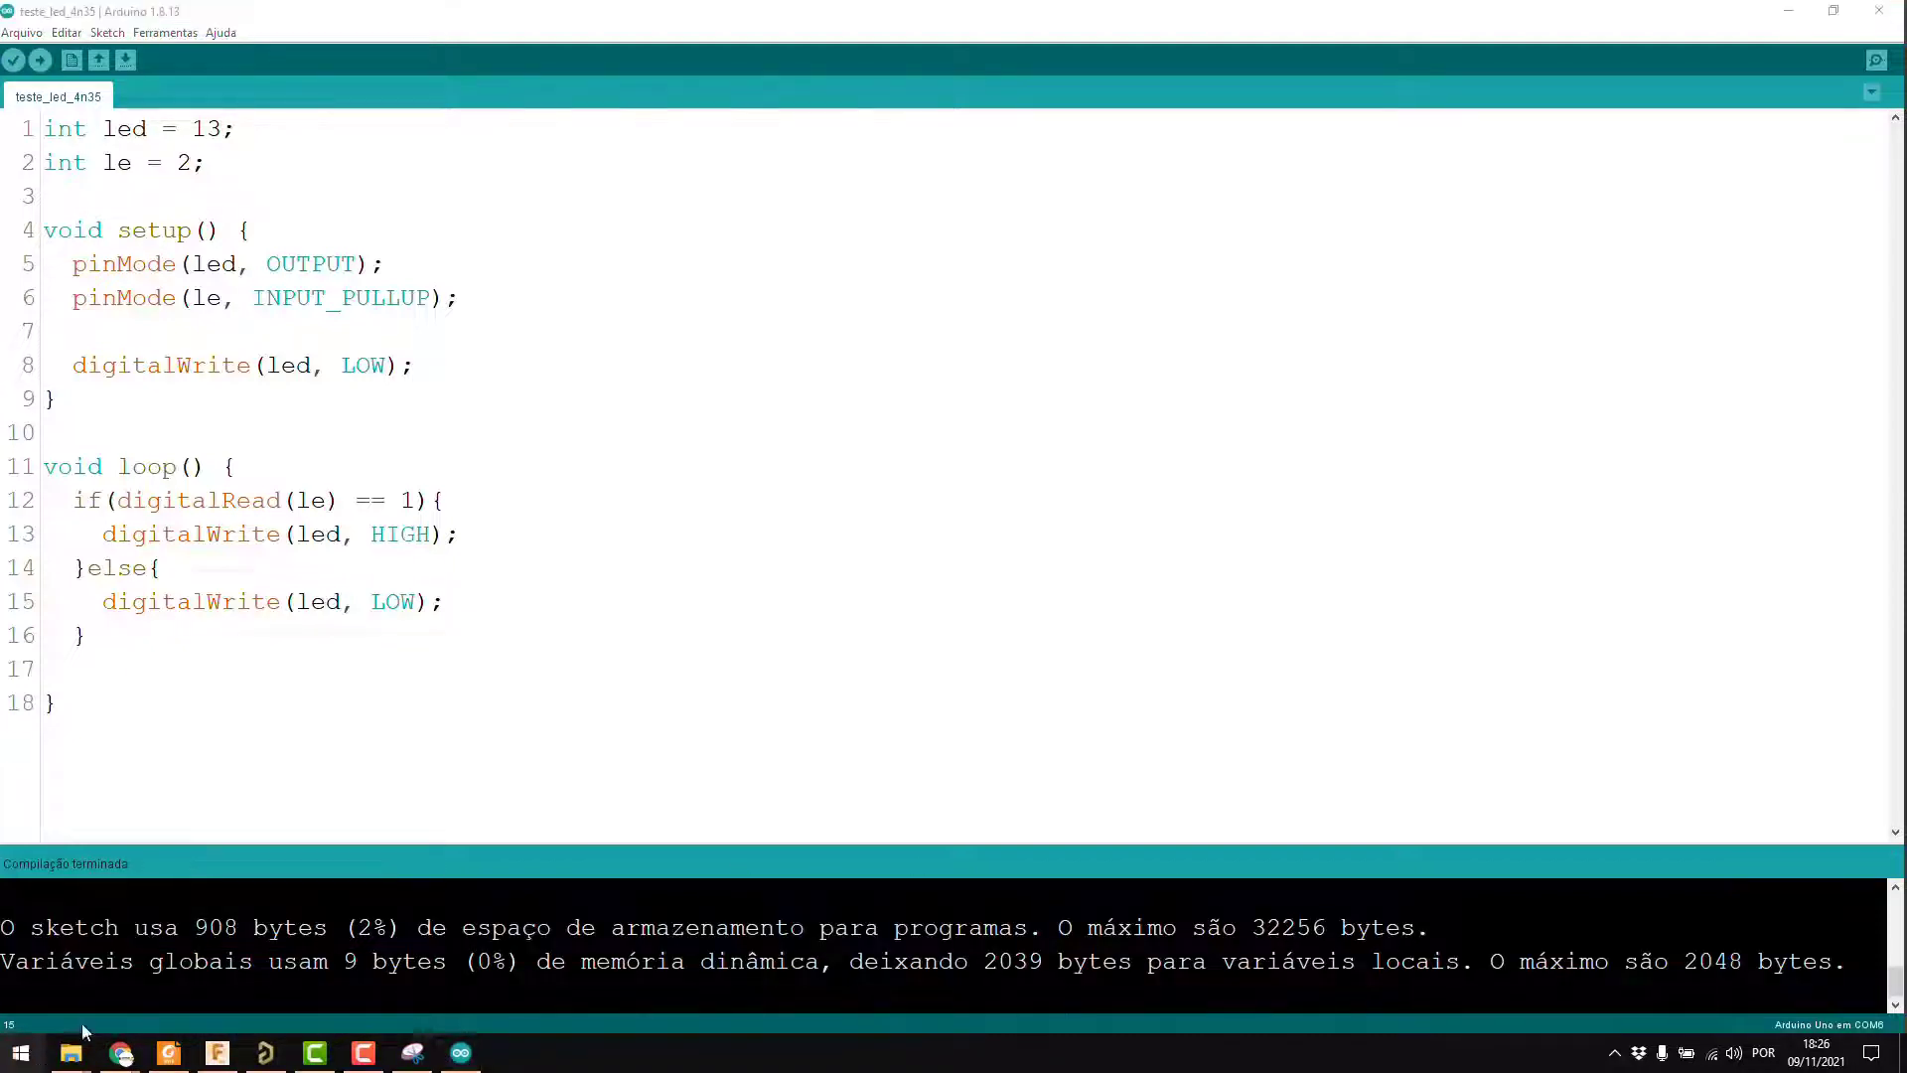
- Launch Proteus 8 Professional again and open the opto project's schematic
click(22, 1052)
click(599, 608)
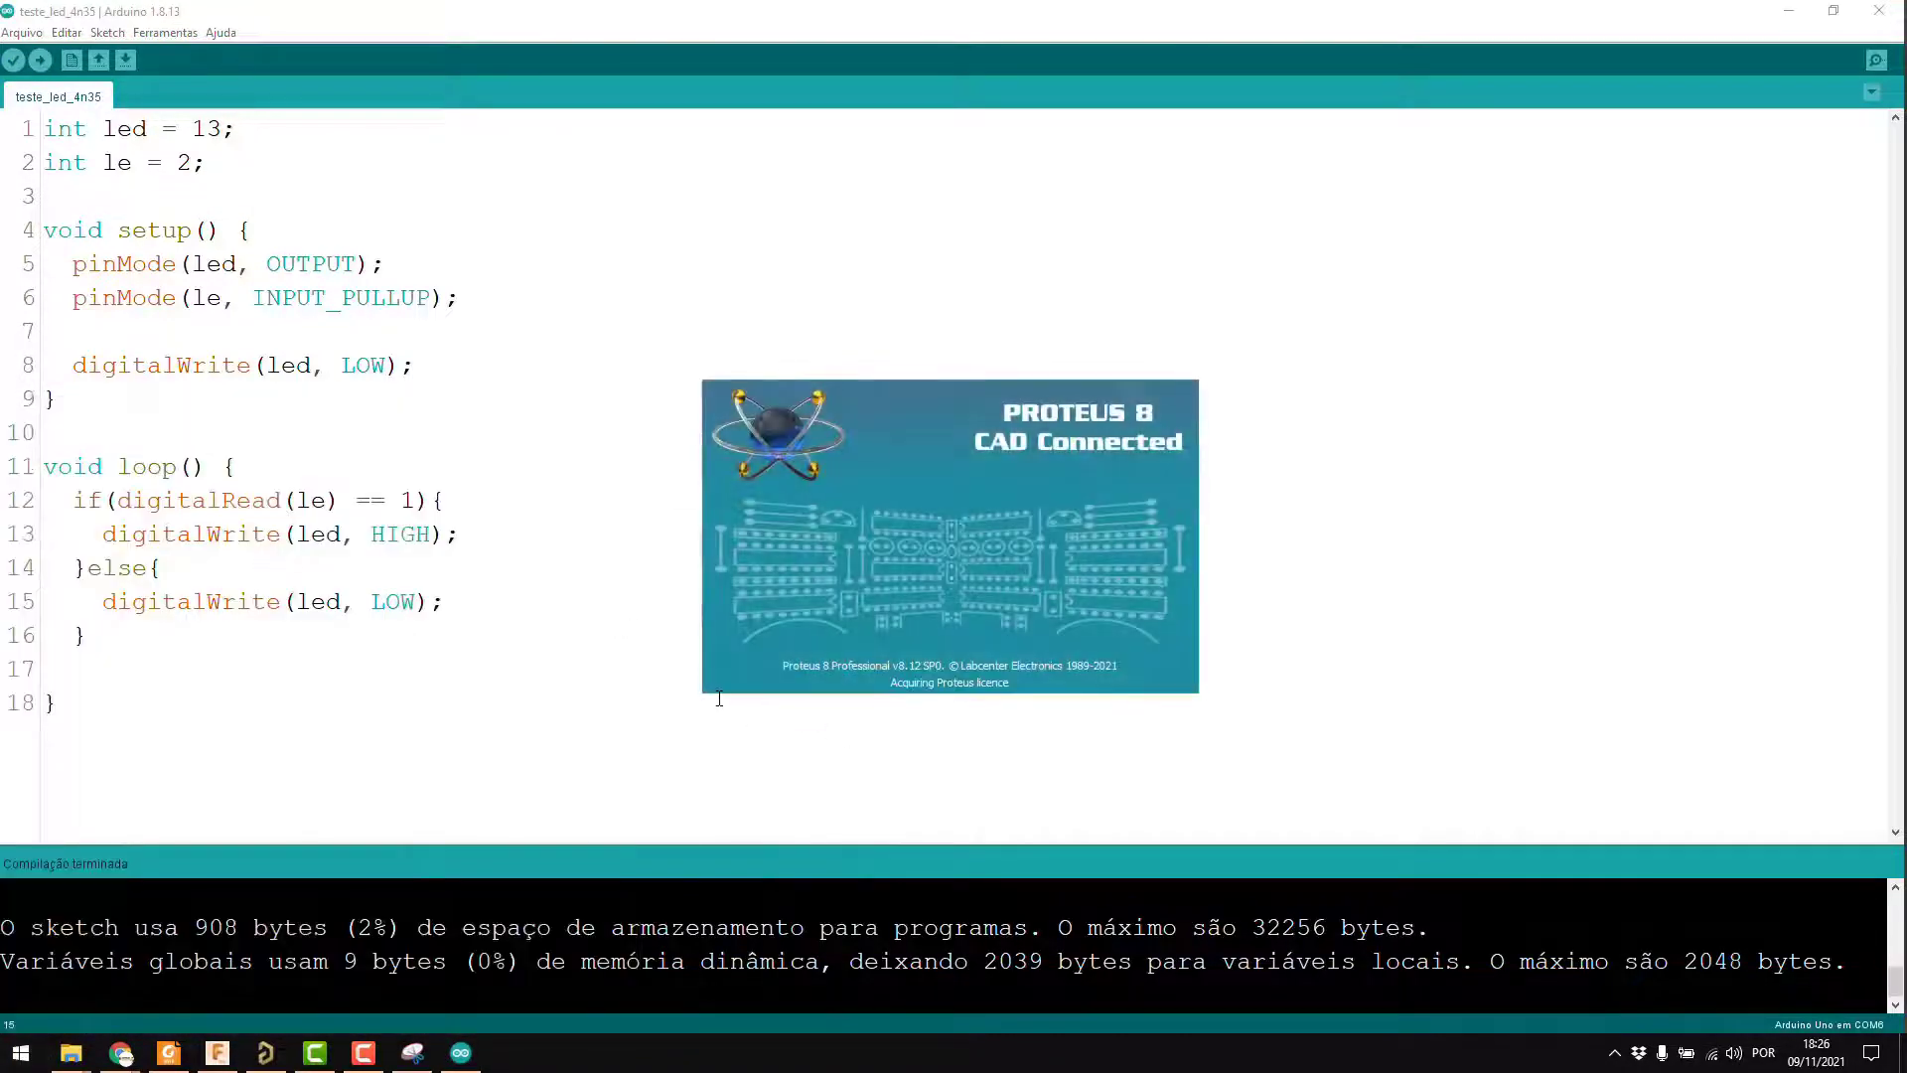
click(922, 554)
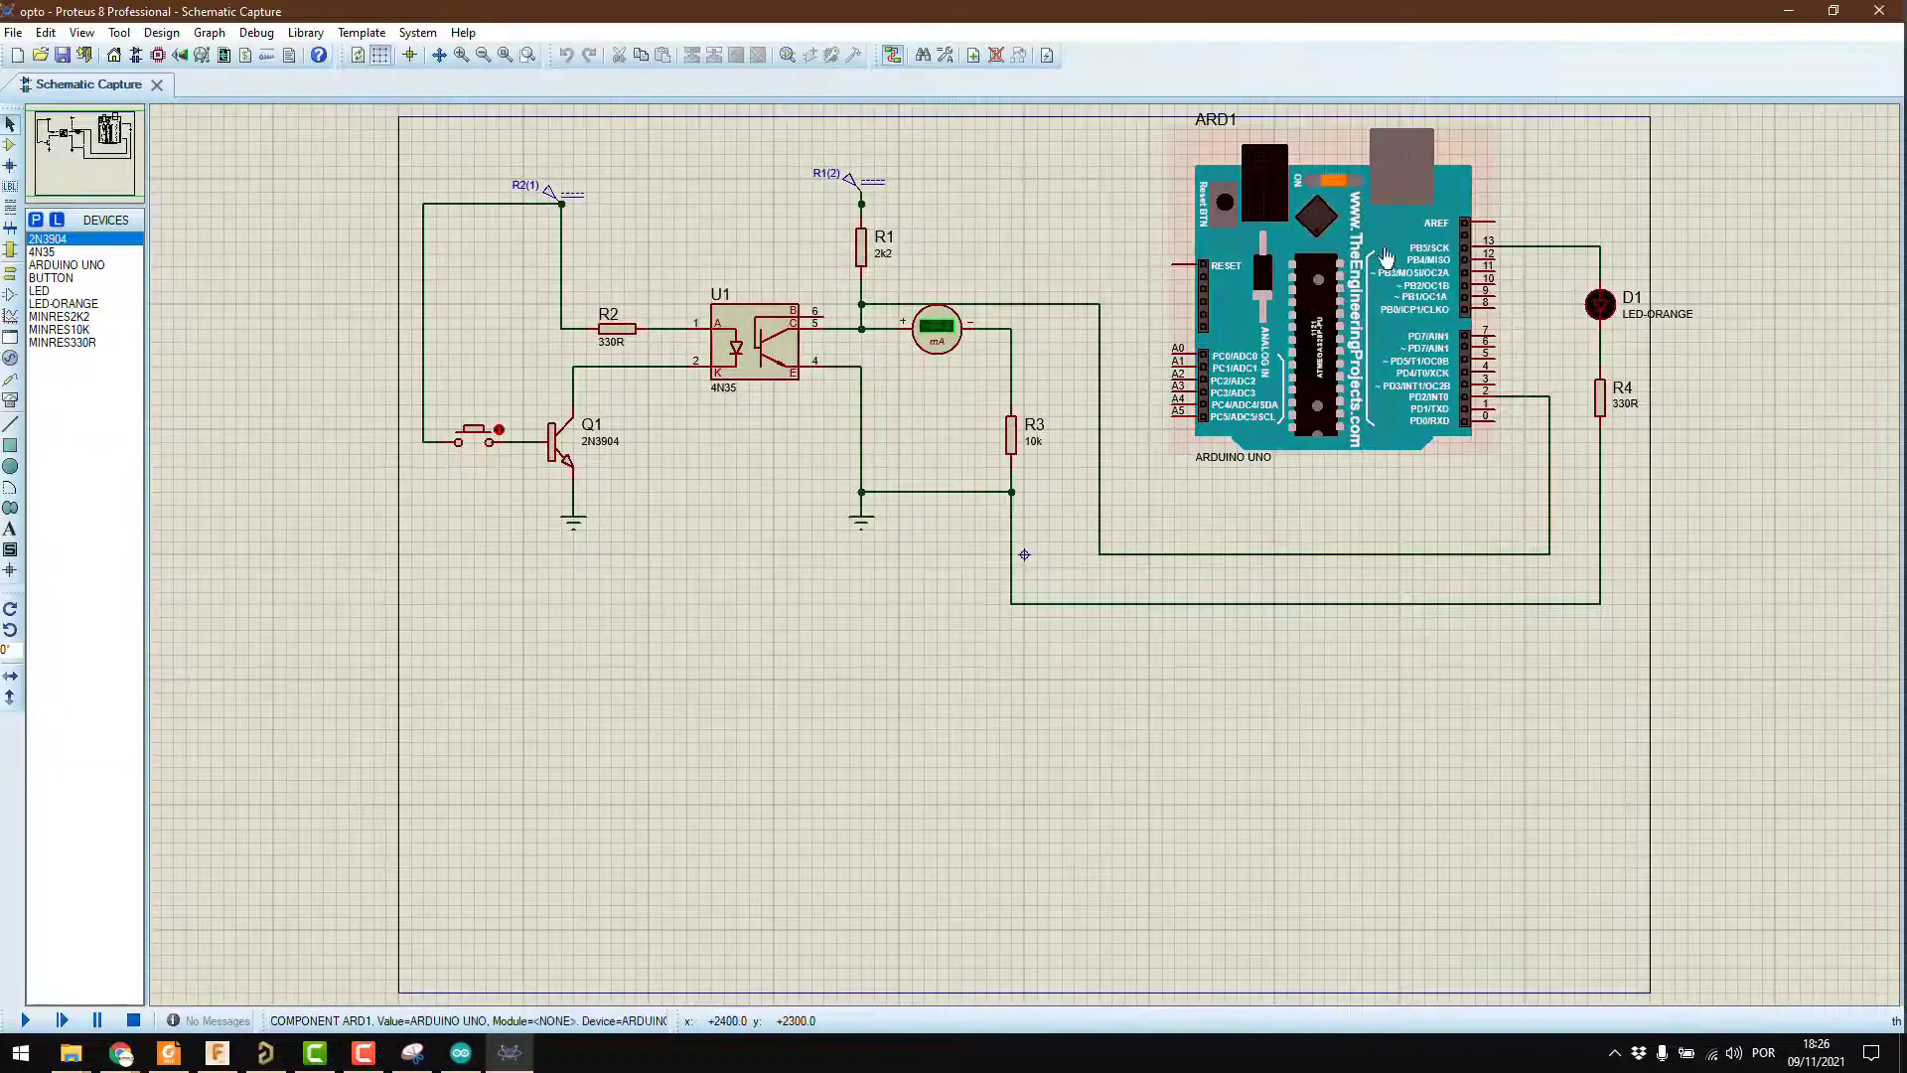
- Load teste_led_4n35.ino.standard.hex from the teste_led_4n35 folder as the Arduino Uno's program file
click(1346, 296)
right_click(1347, 296)
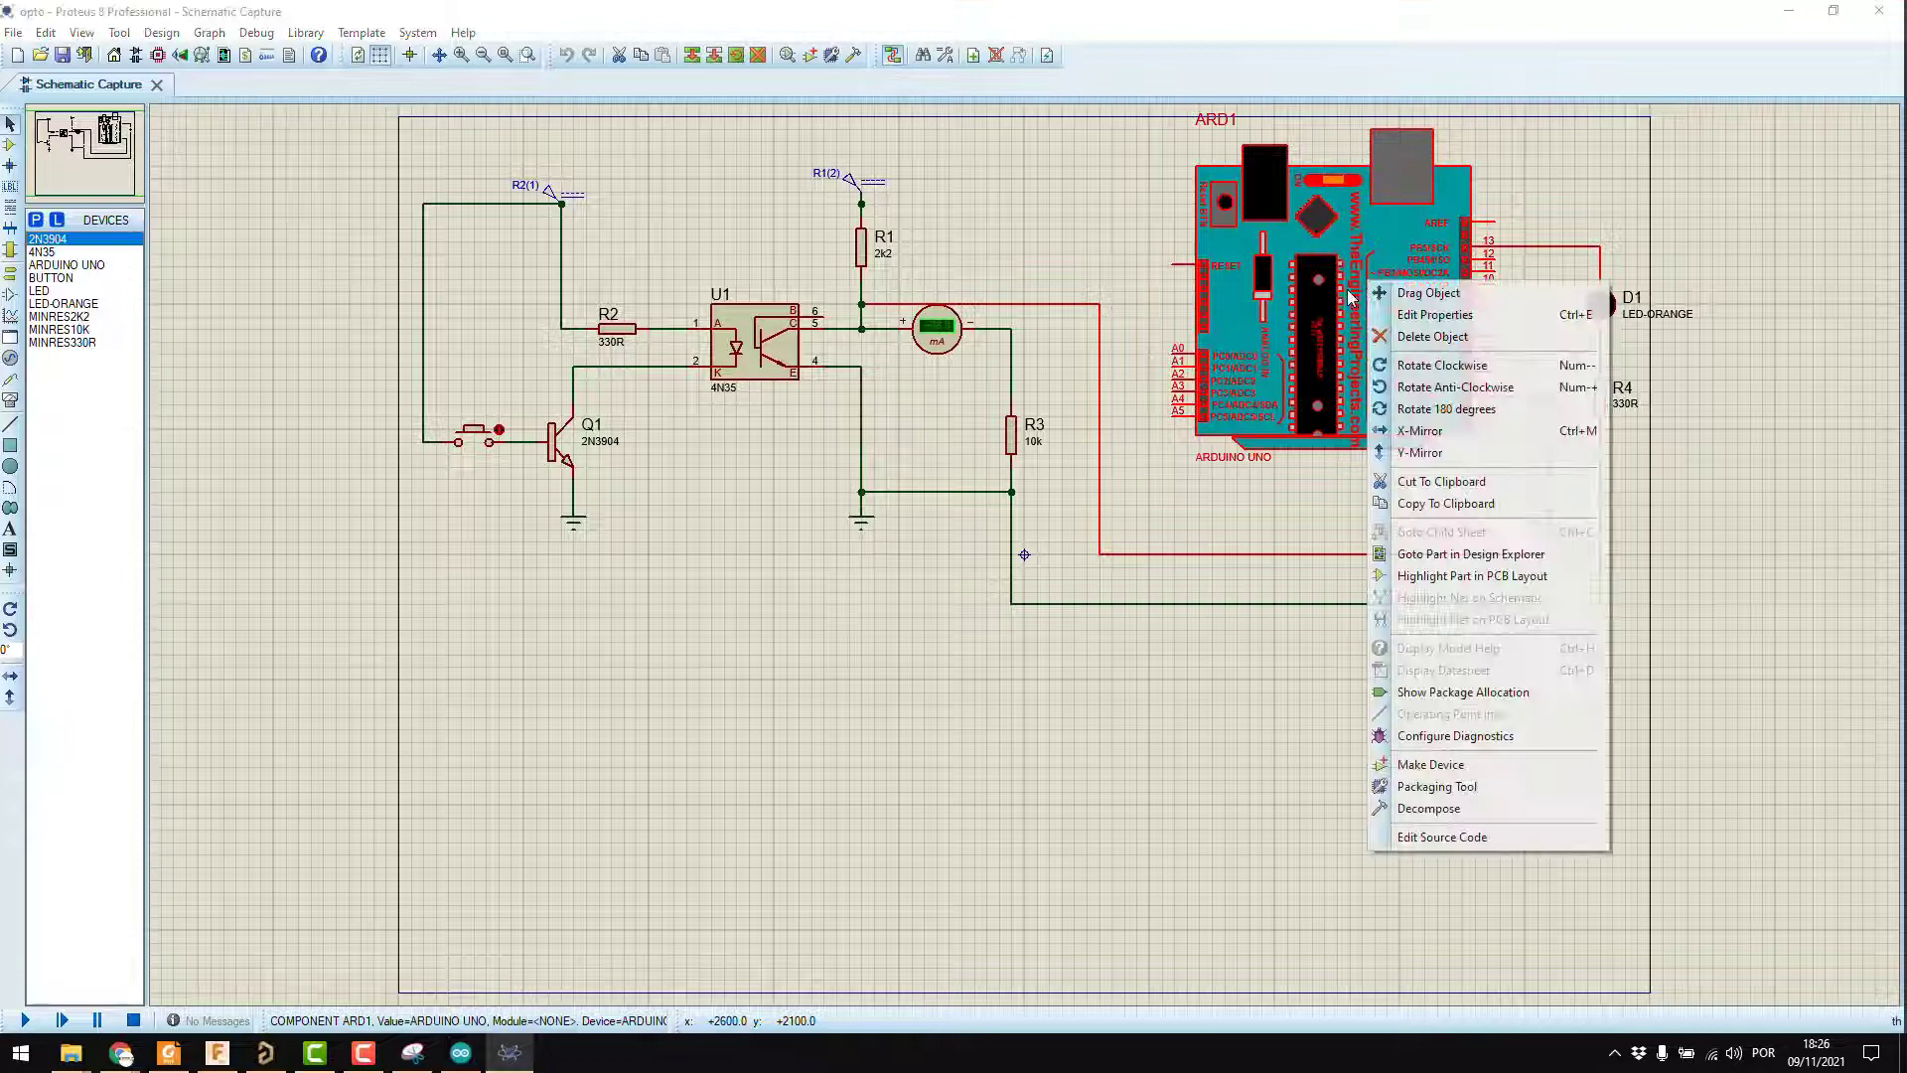
click(1402, 313)
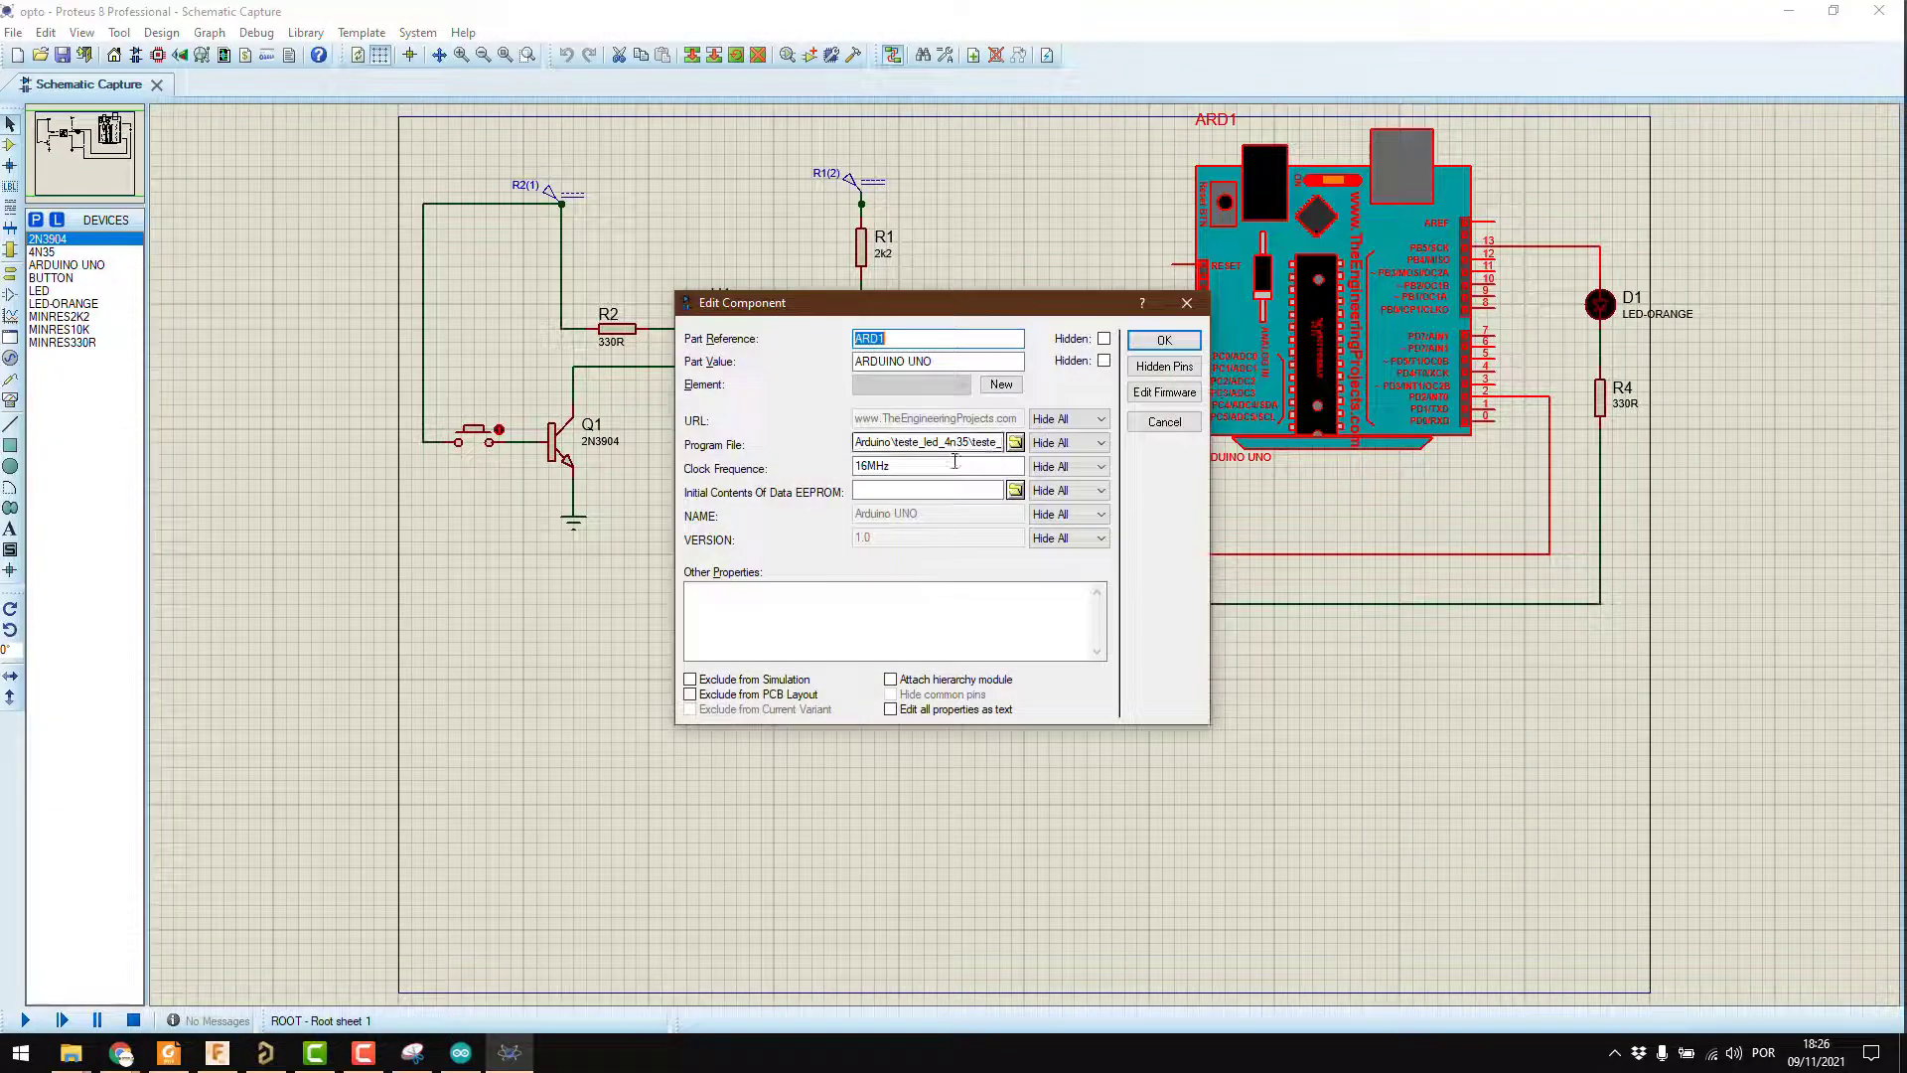
click(1015, 442)
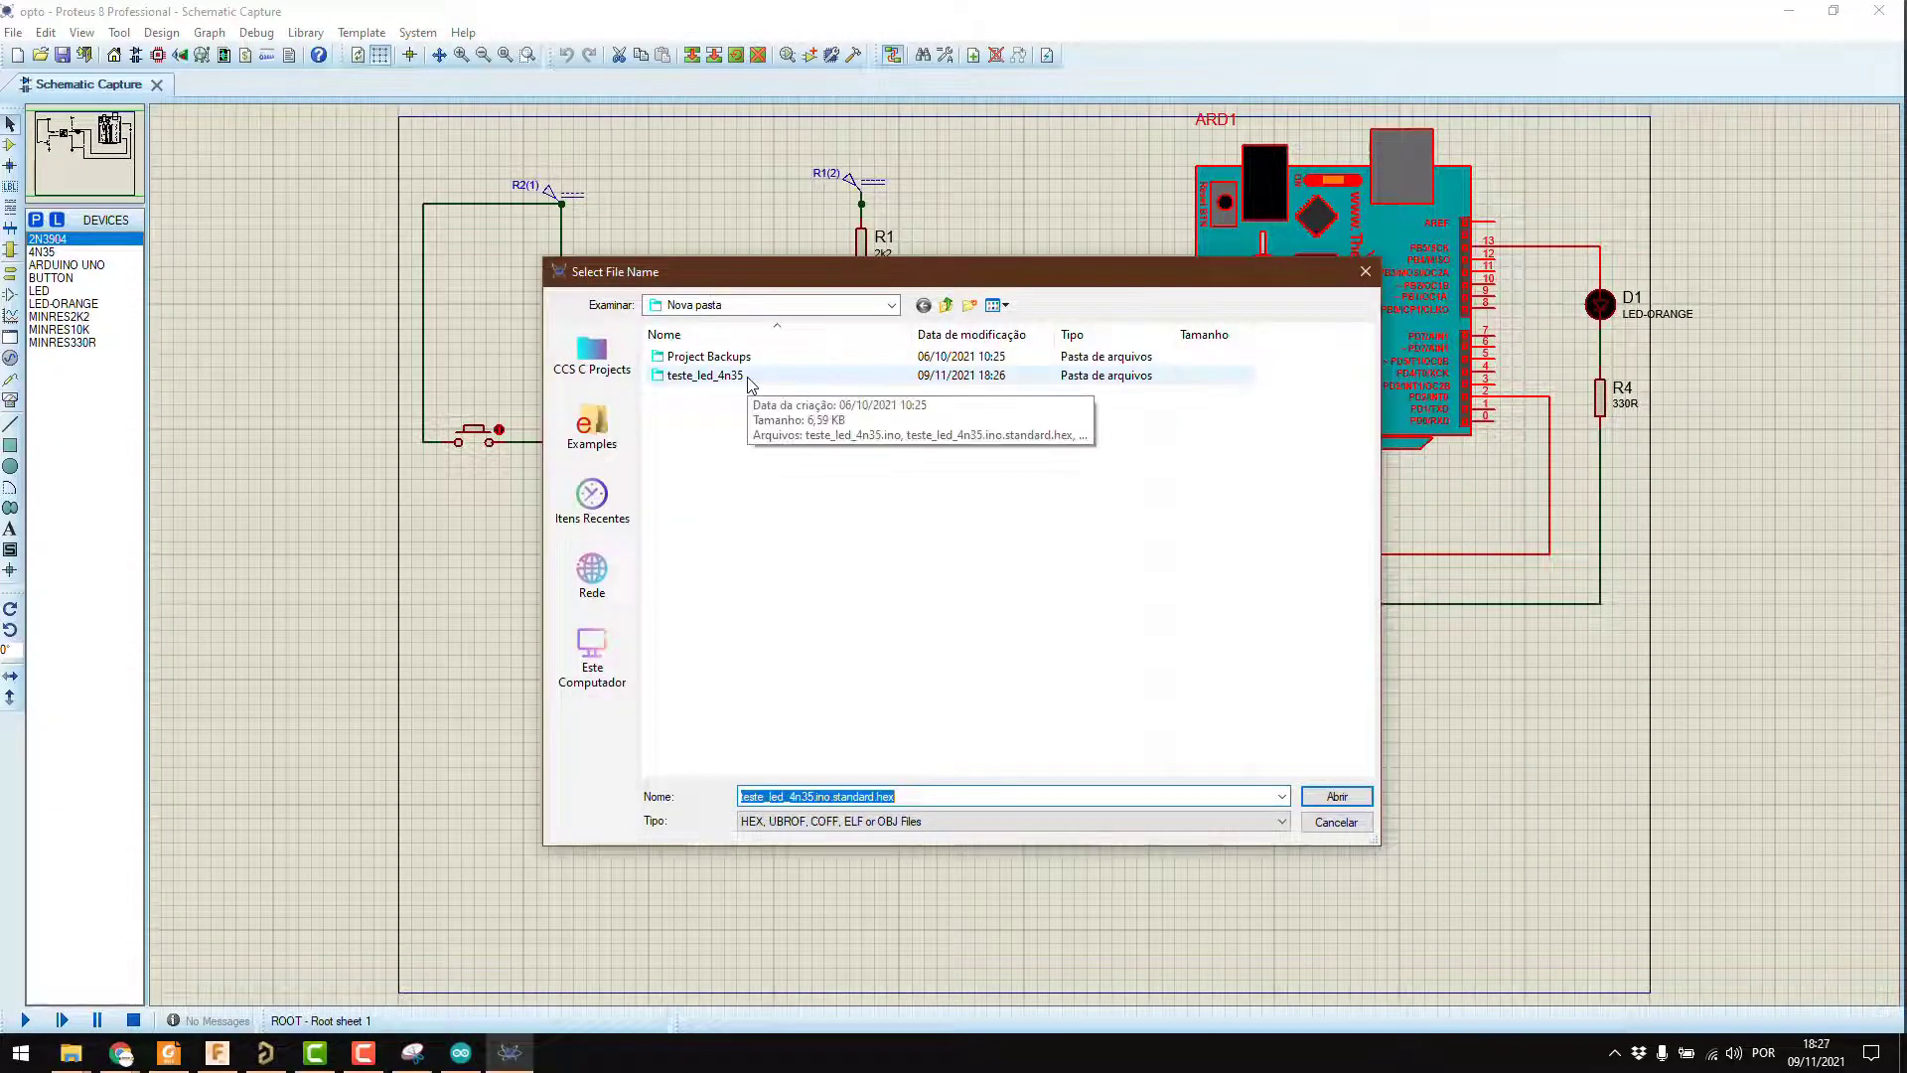
double_click(735, 377)
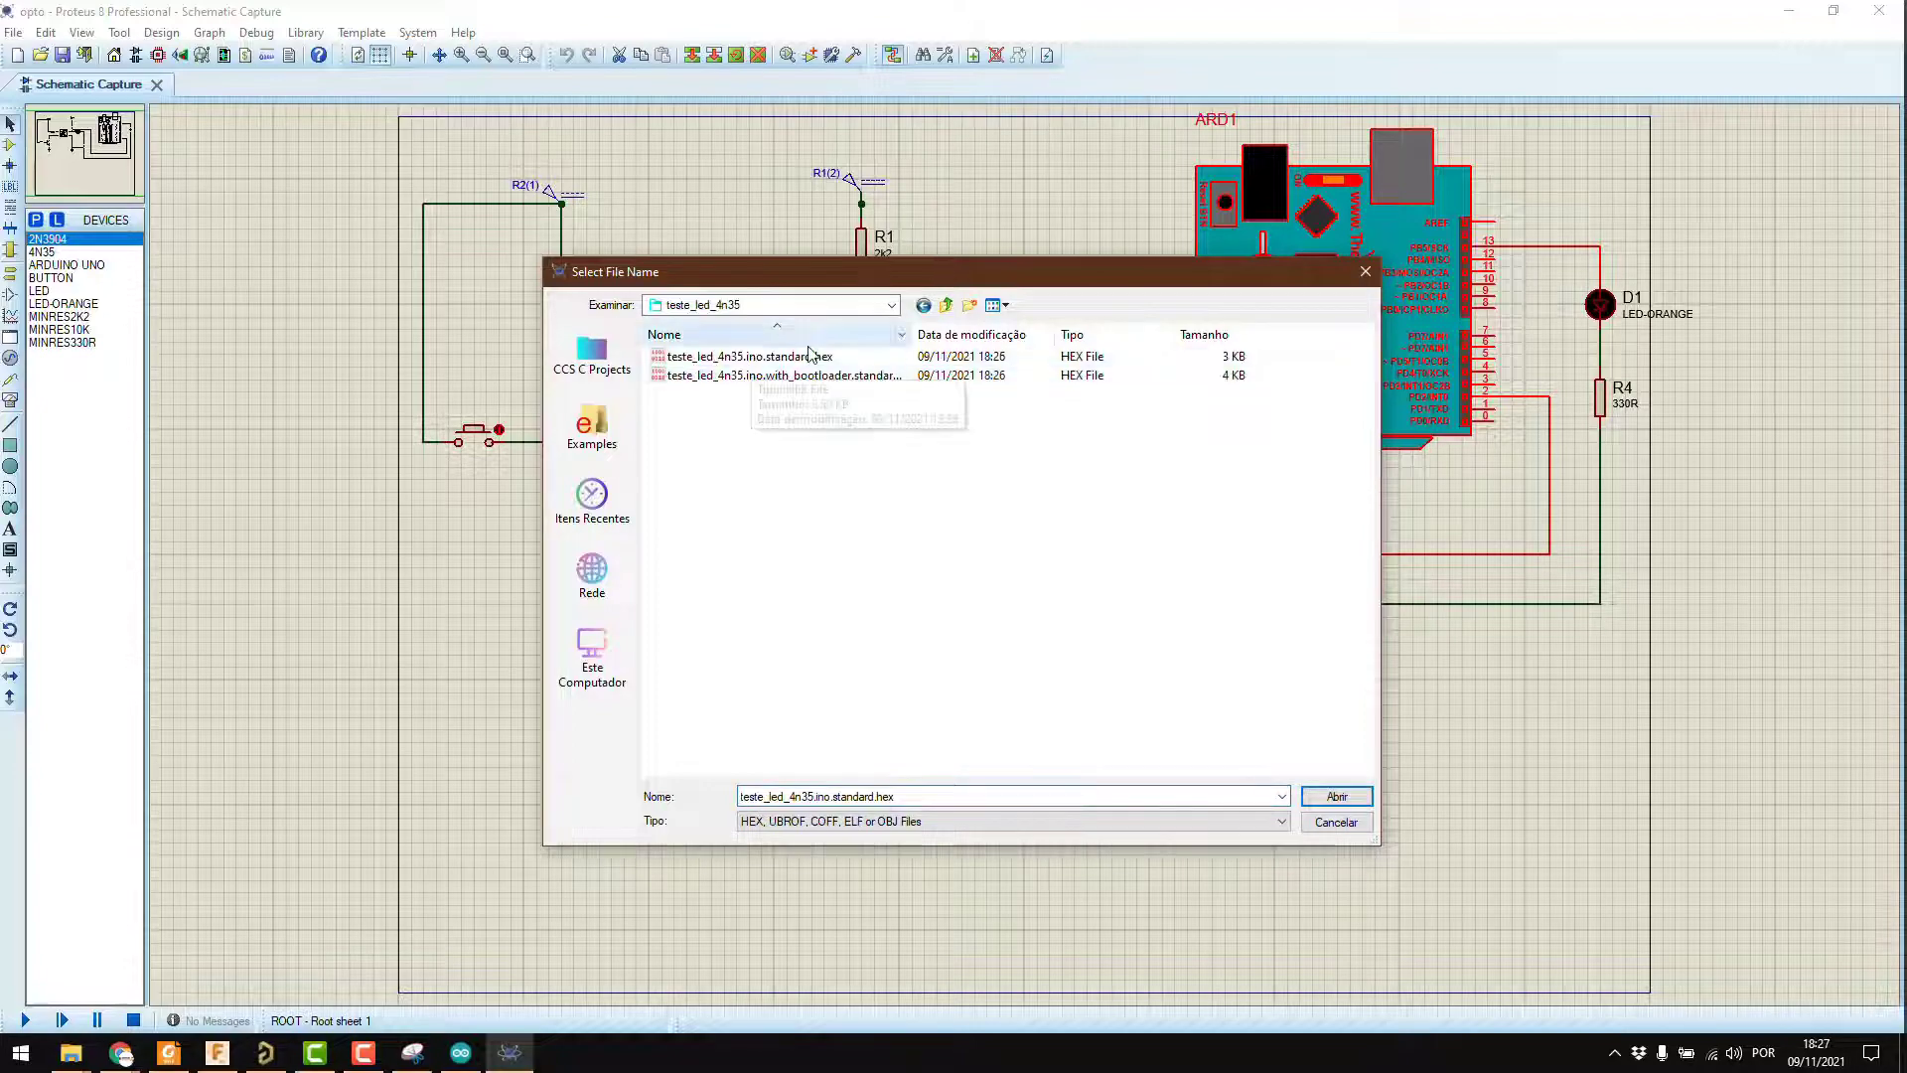
click(773, 359)
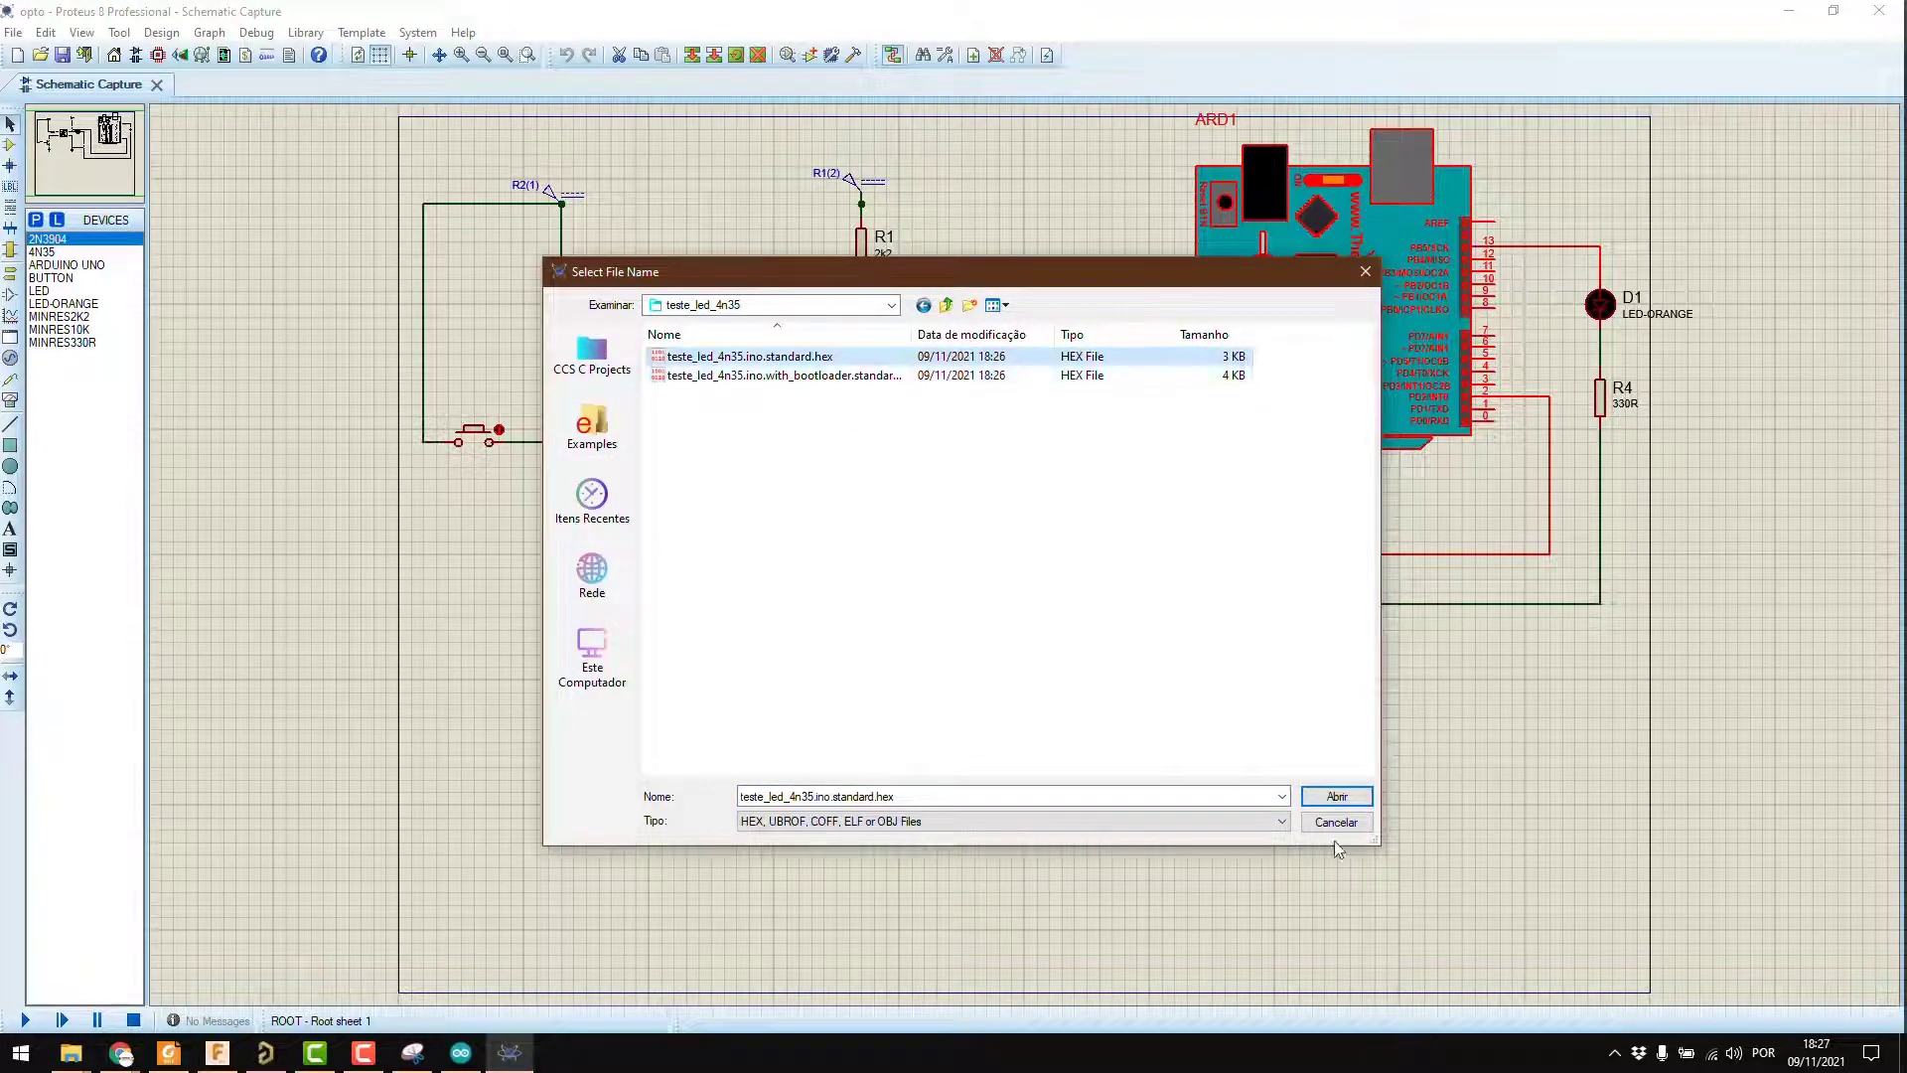
click(1336, 797)
click(1160, 343)
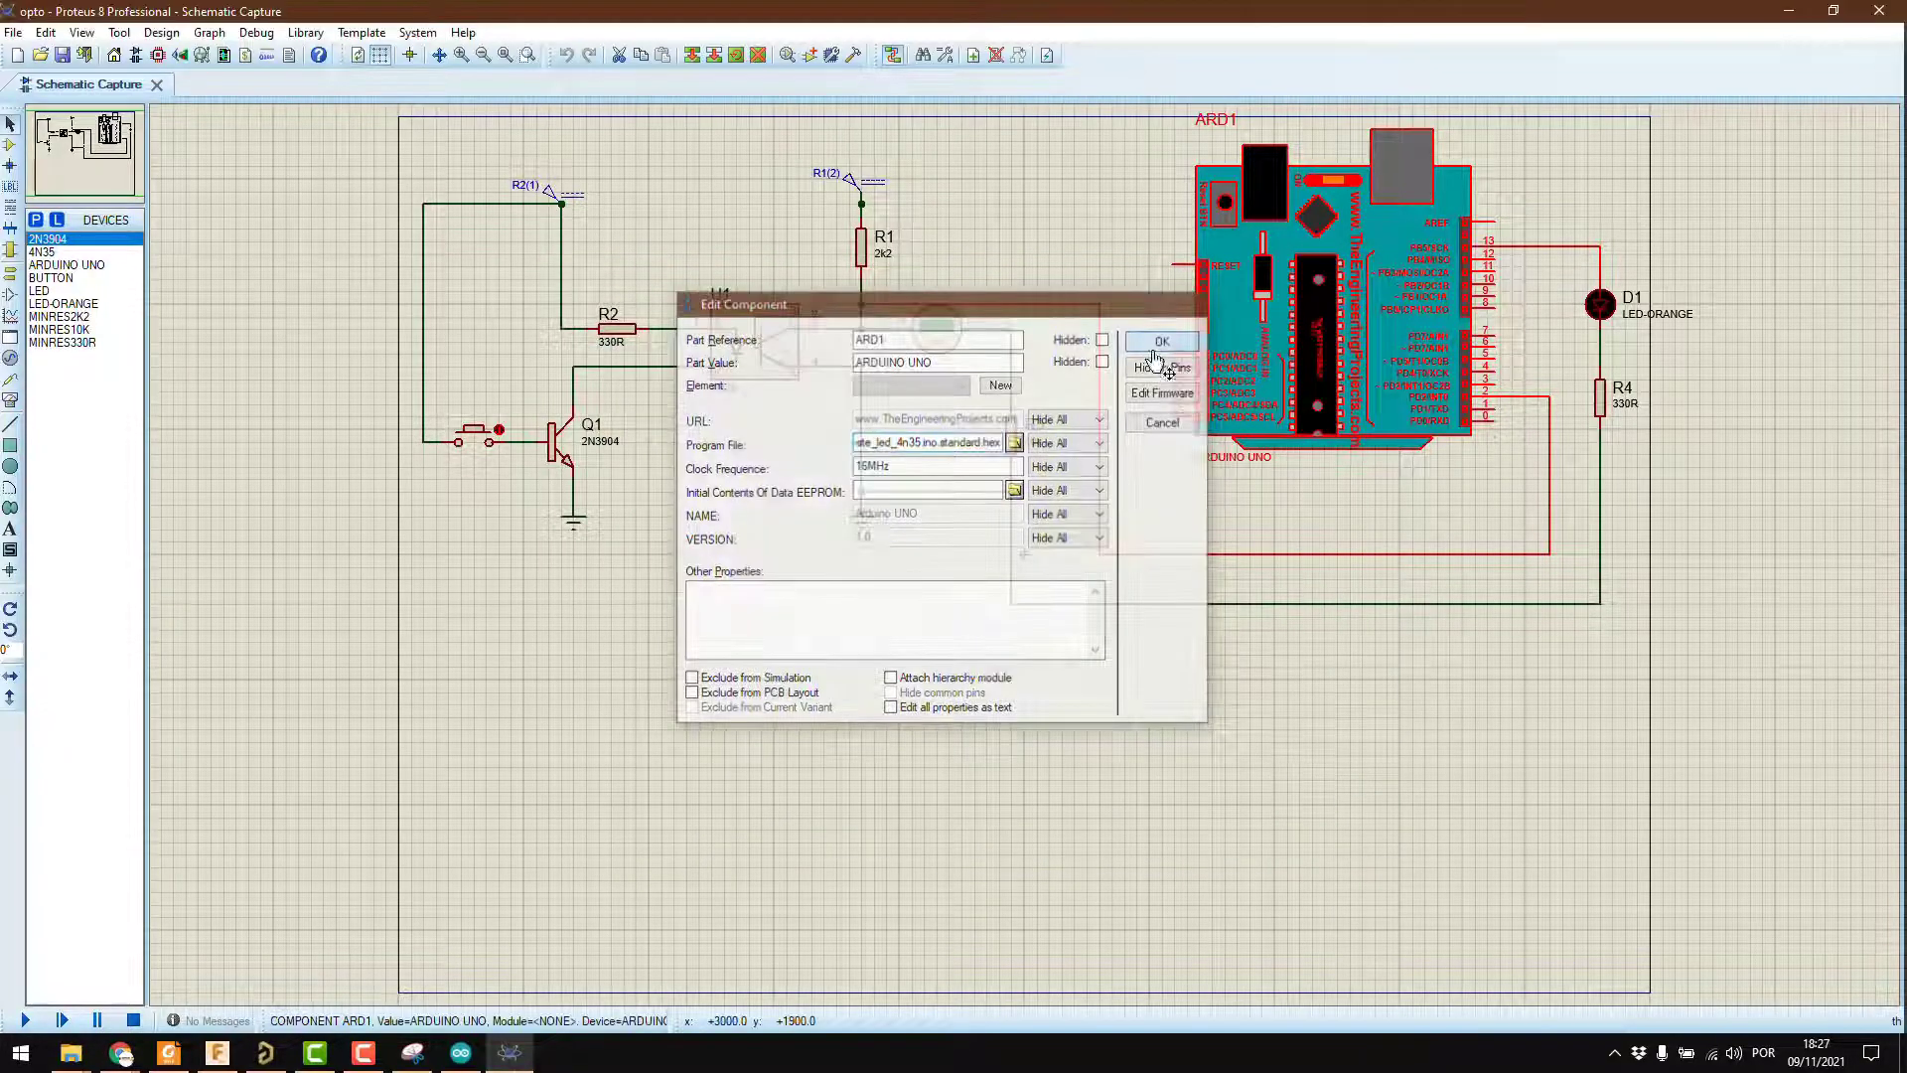
click(1138, 683)
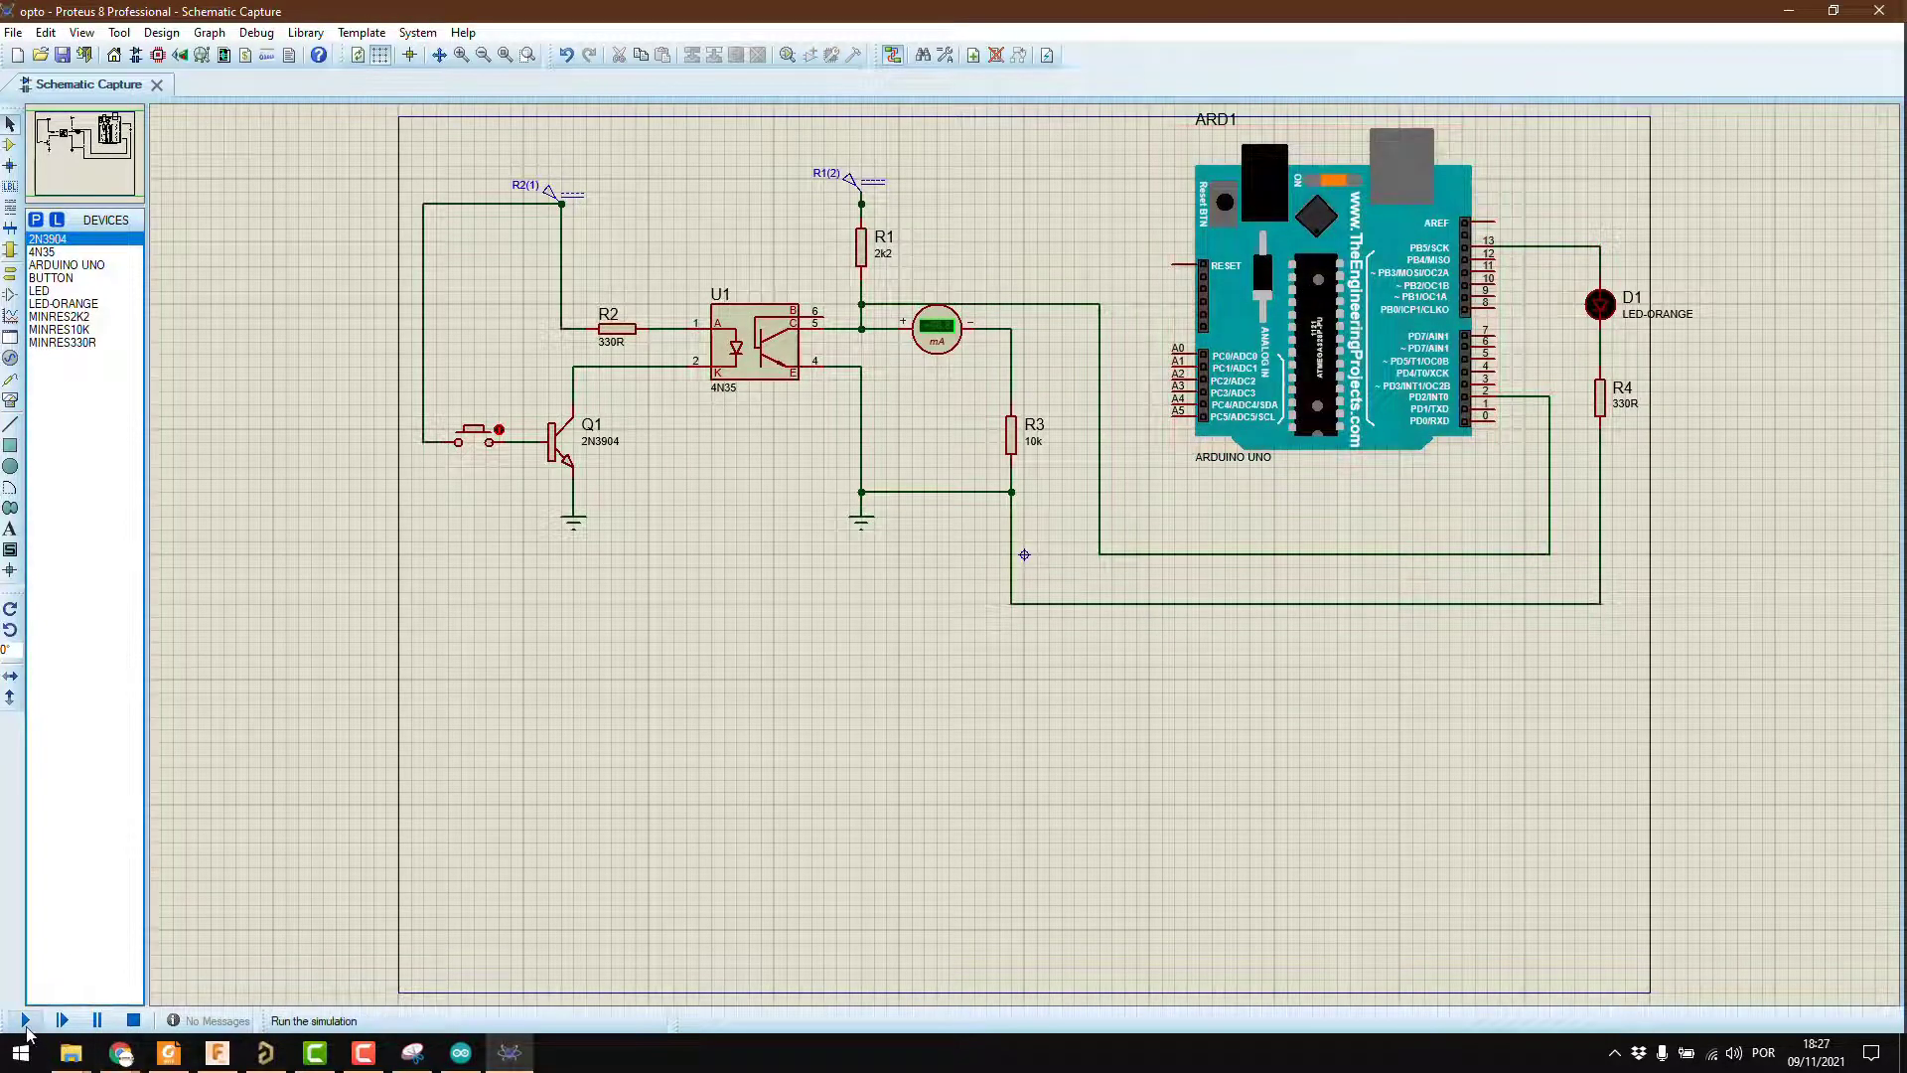
- Run the simulation and examine the 4N35 output stage and ammeter with the push button open
click(26, 1019)
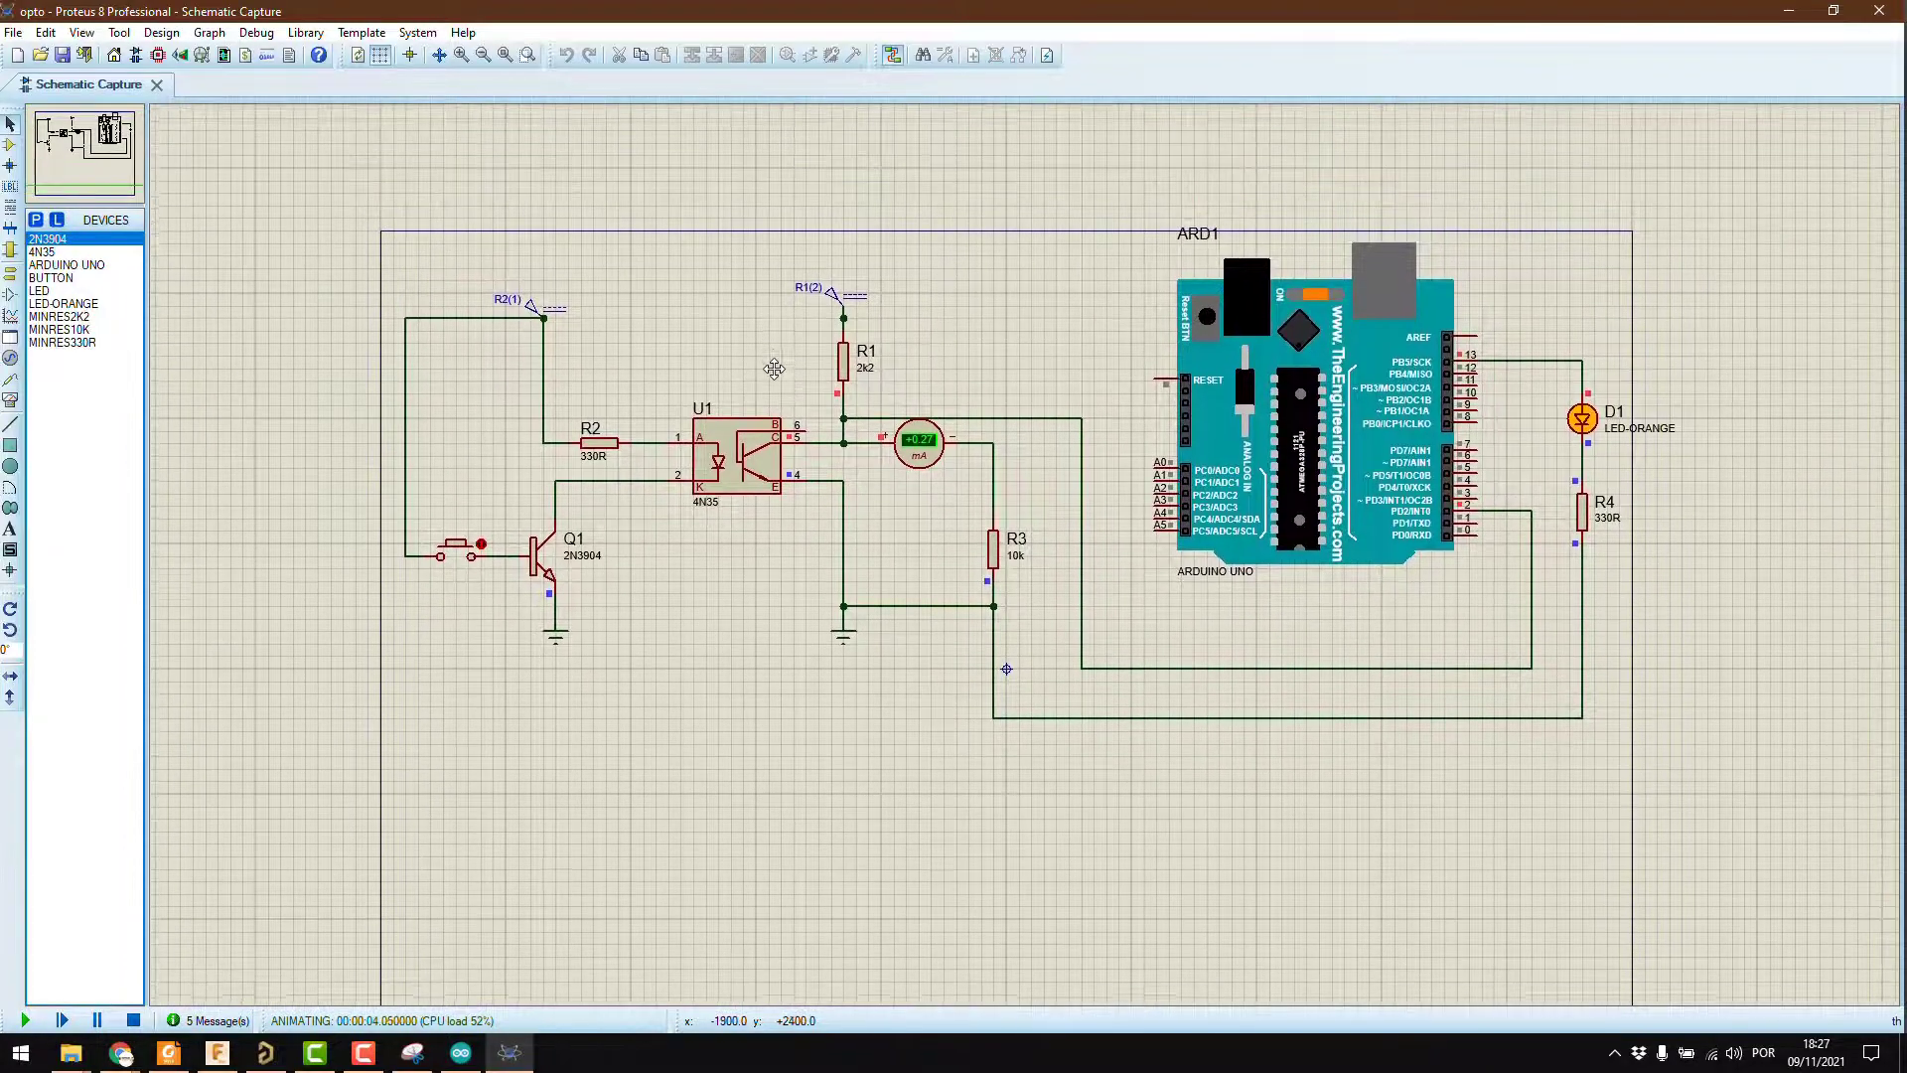
click(775, 366)
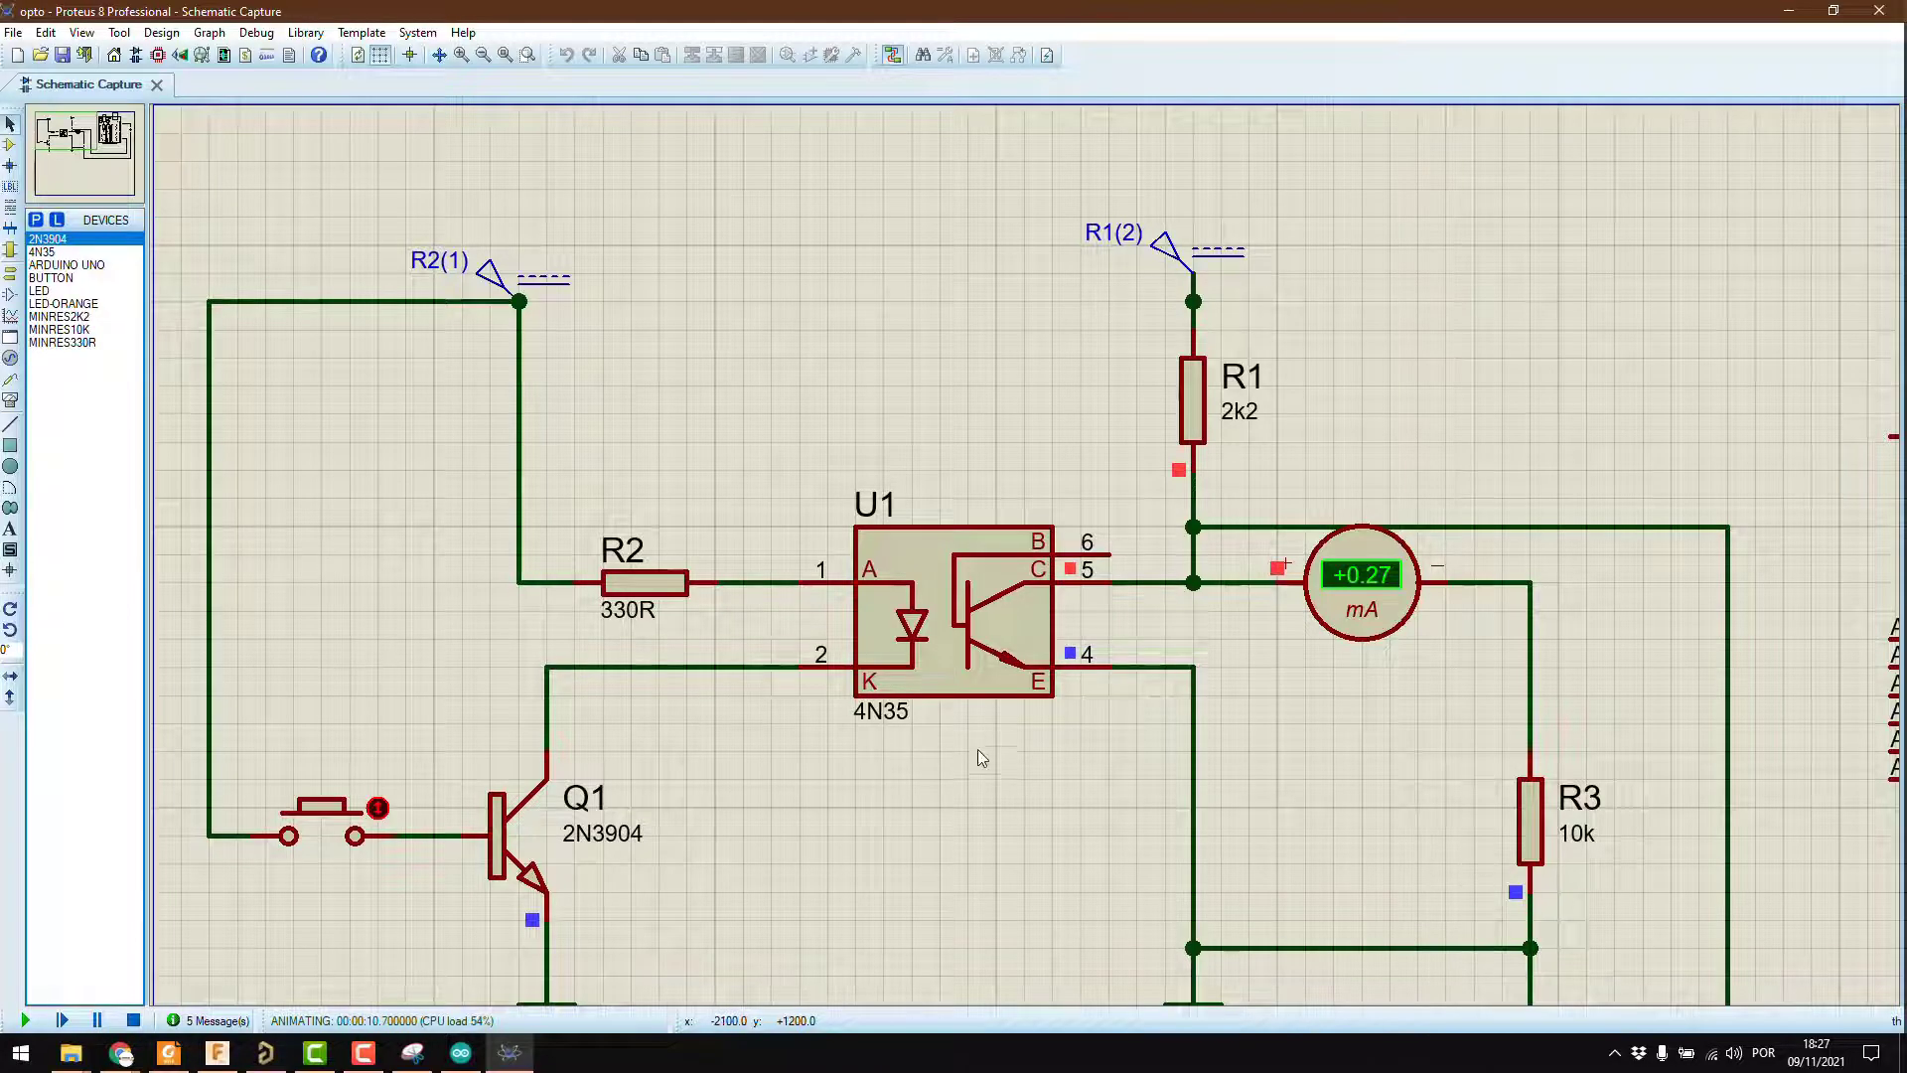
scroll(1142, 745, down, 3)
scroll(1060, 571, up, 2)
scroll(1034, 700, up, 1)
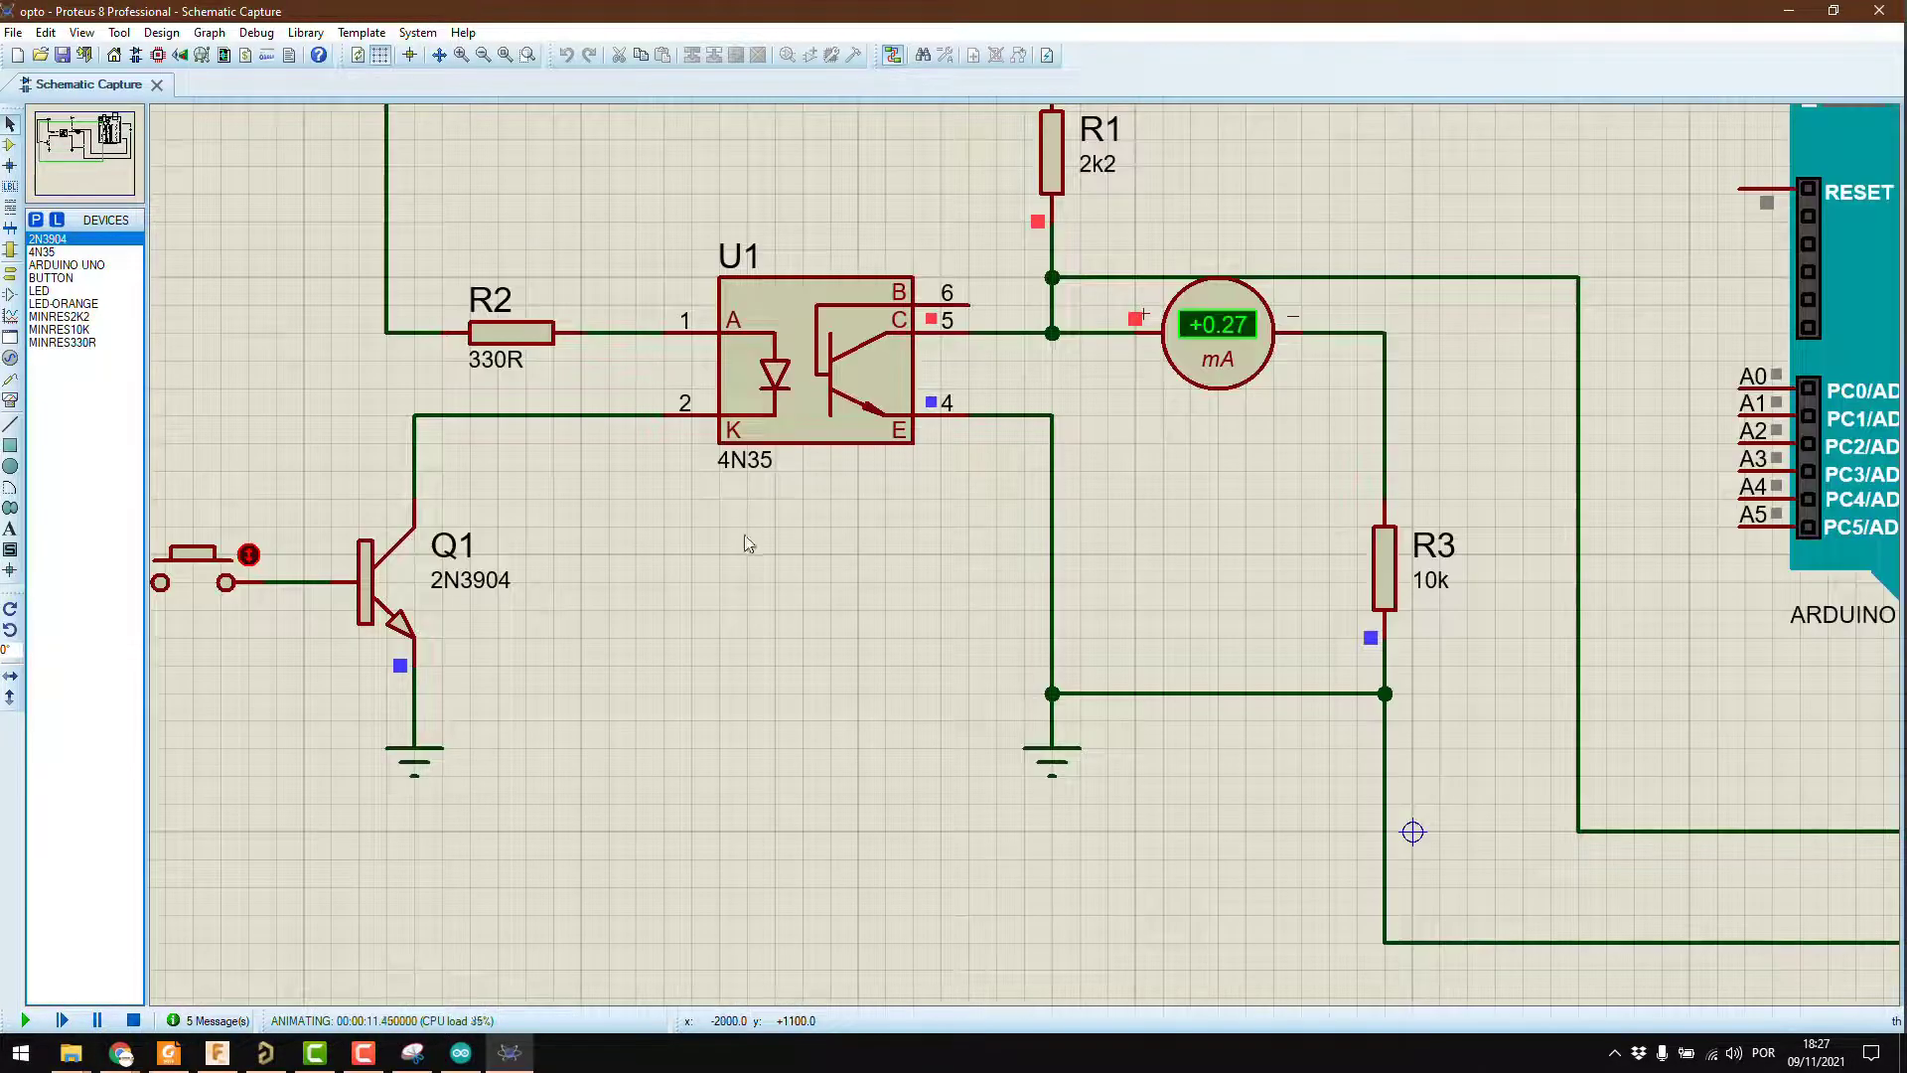
middle_click(851, 540)
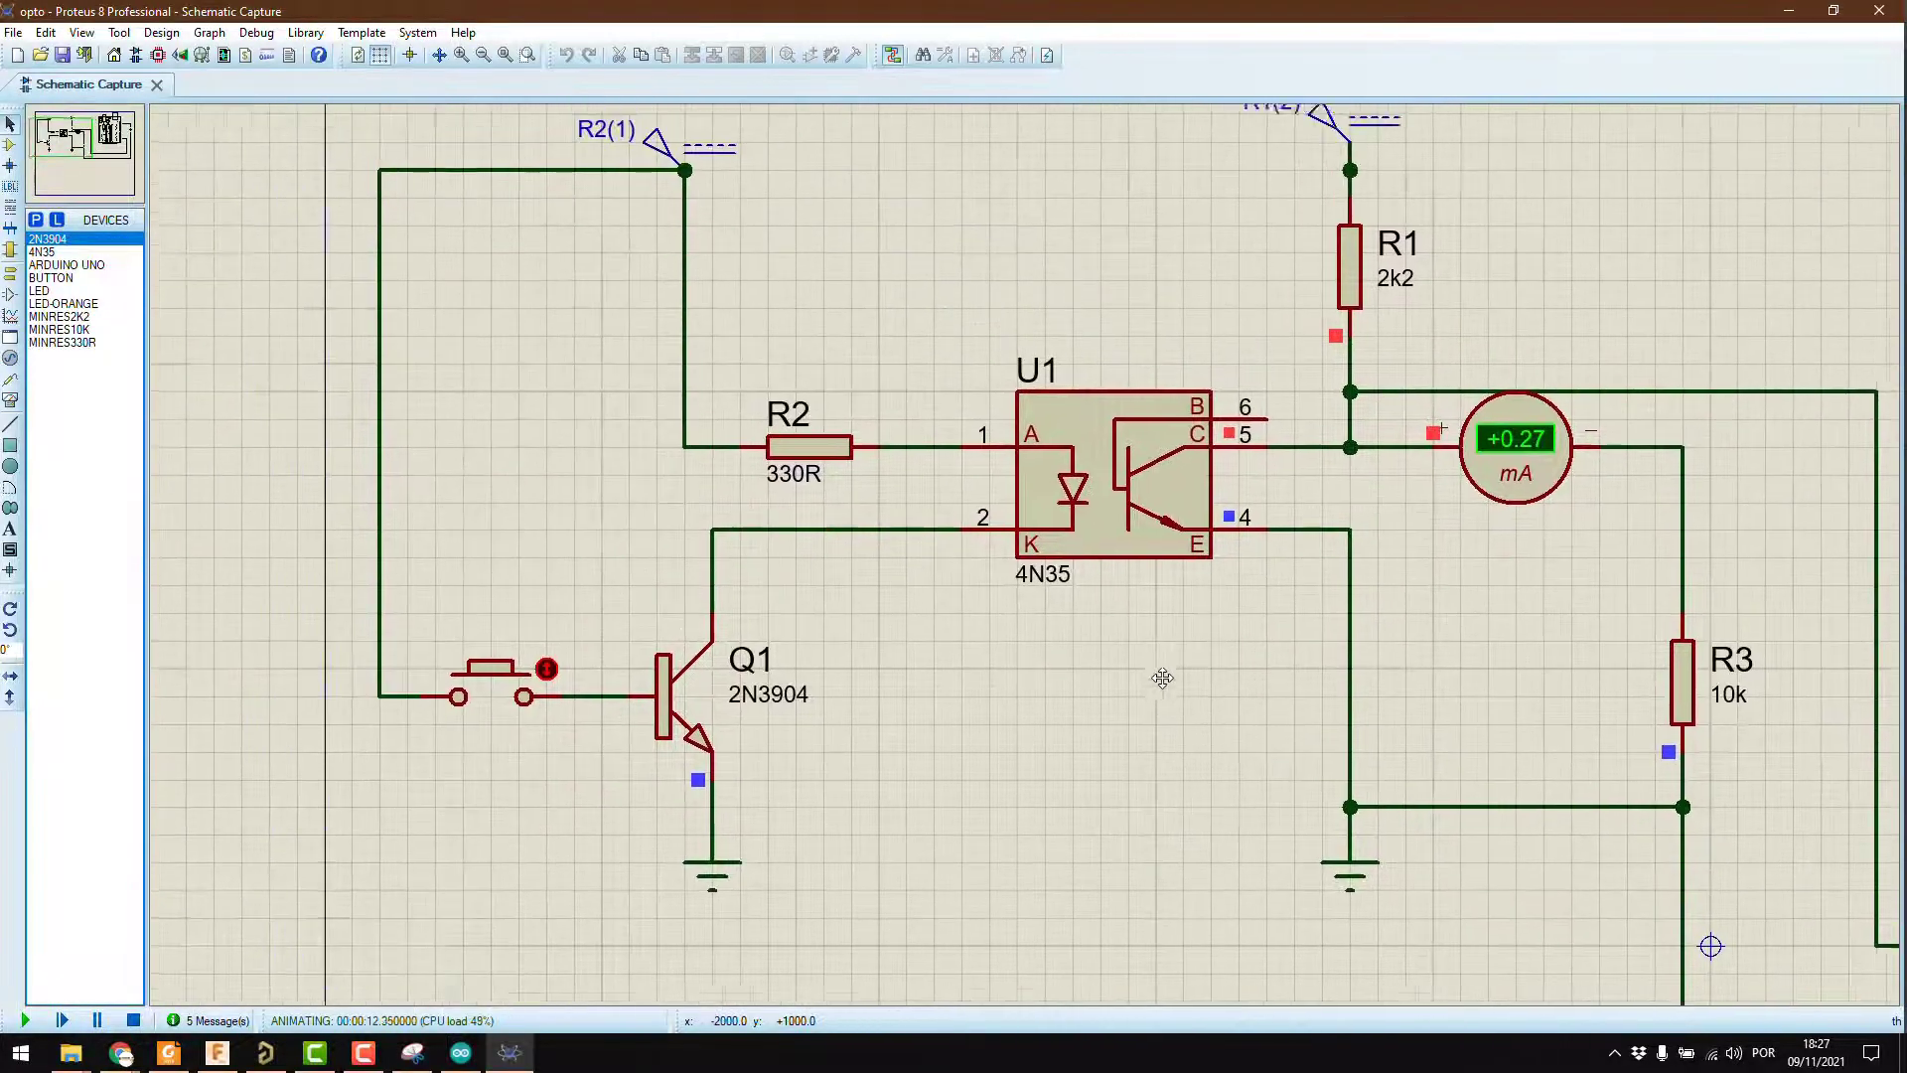
click(1154, 667)
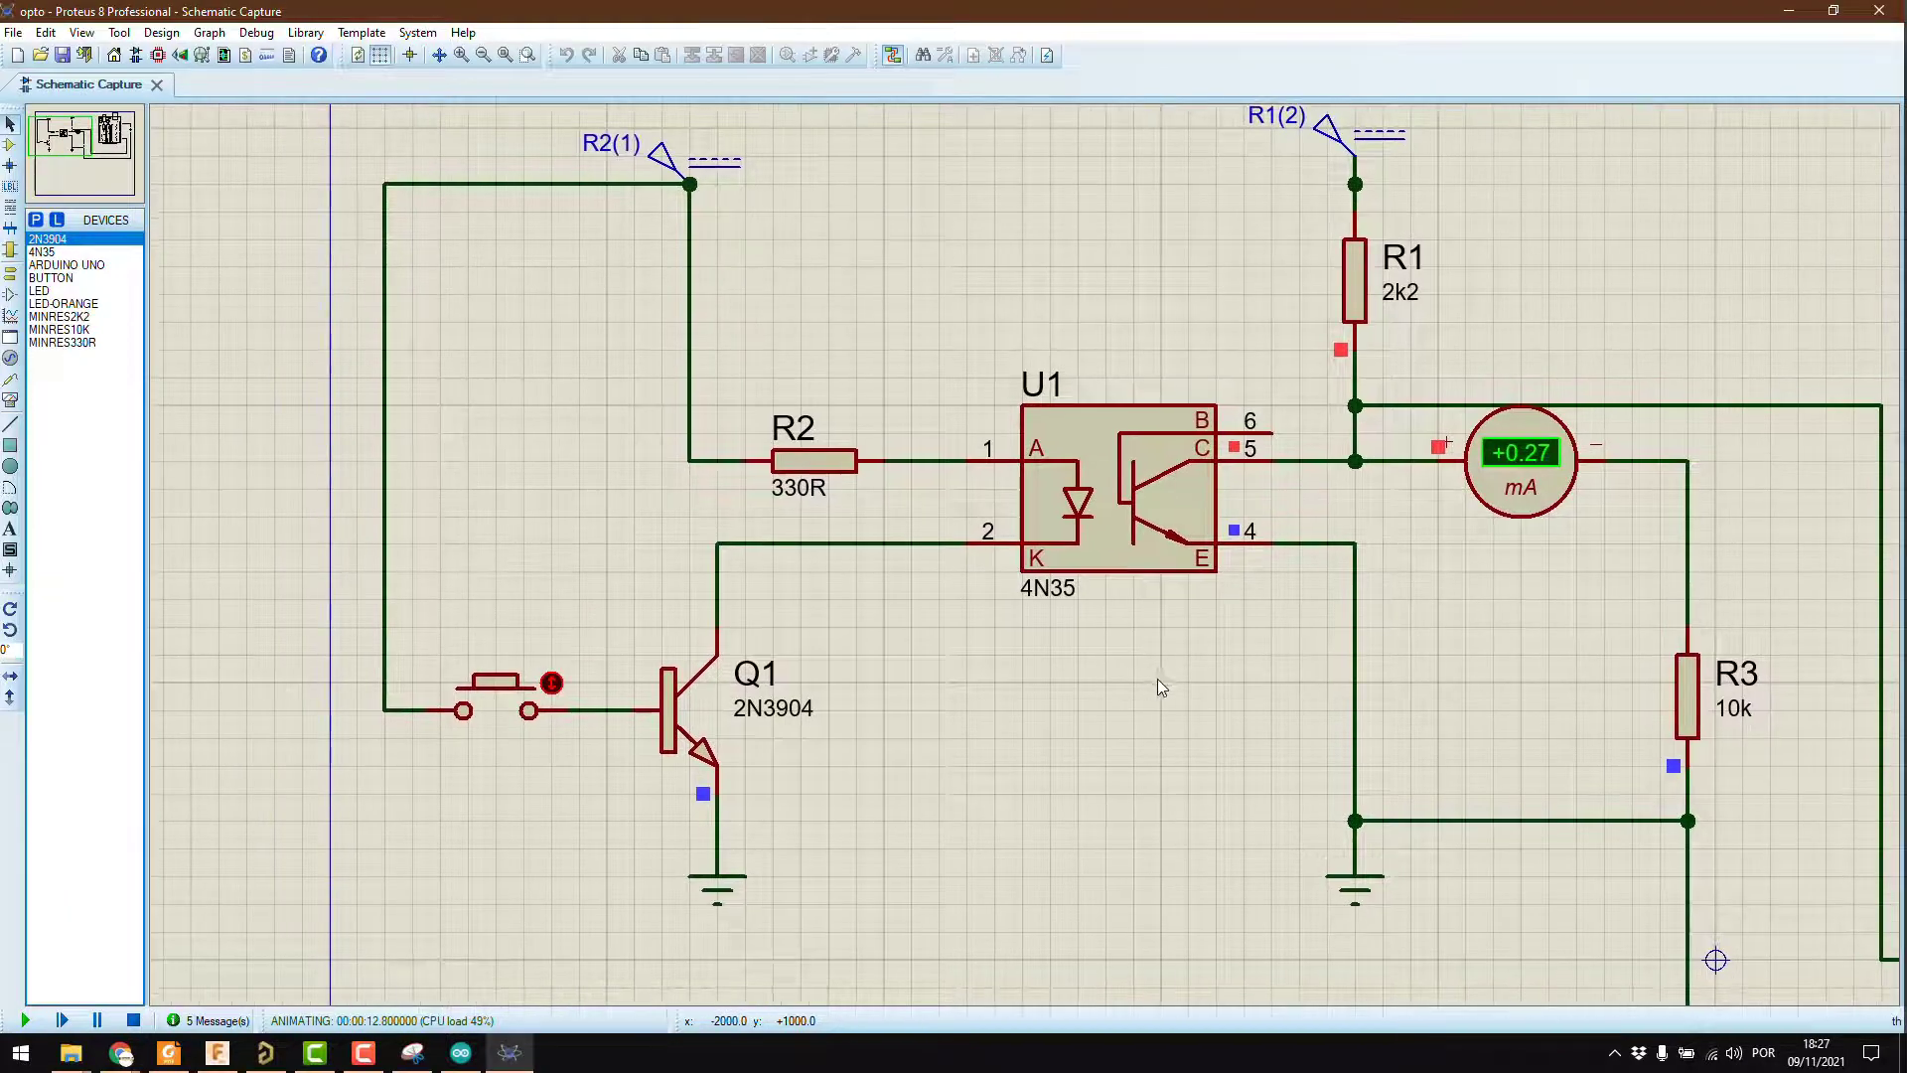
- Latch the push button closed, examine the logic levels and ammeter at the 4N35 collector, and release the button
click(549, 685)
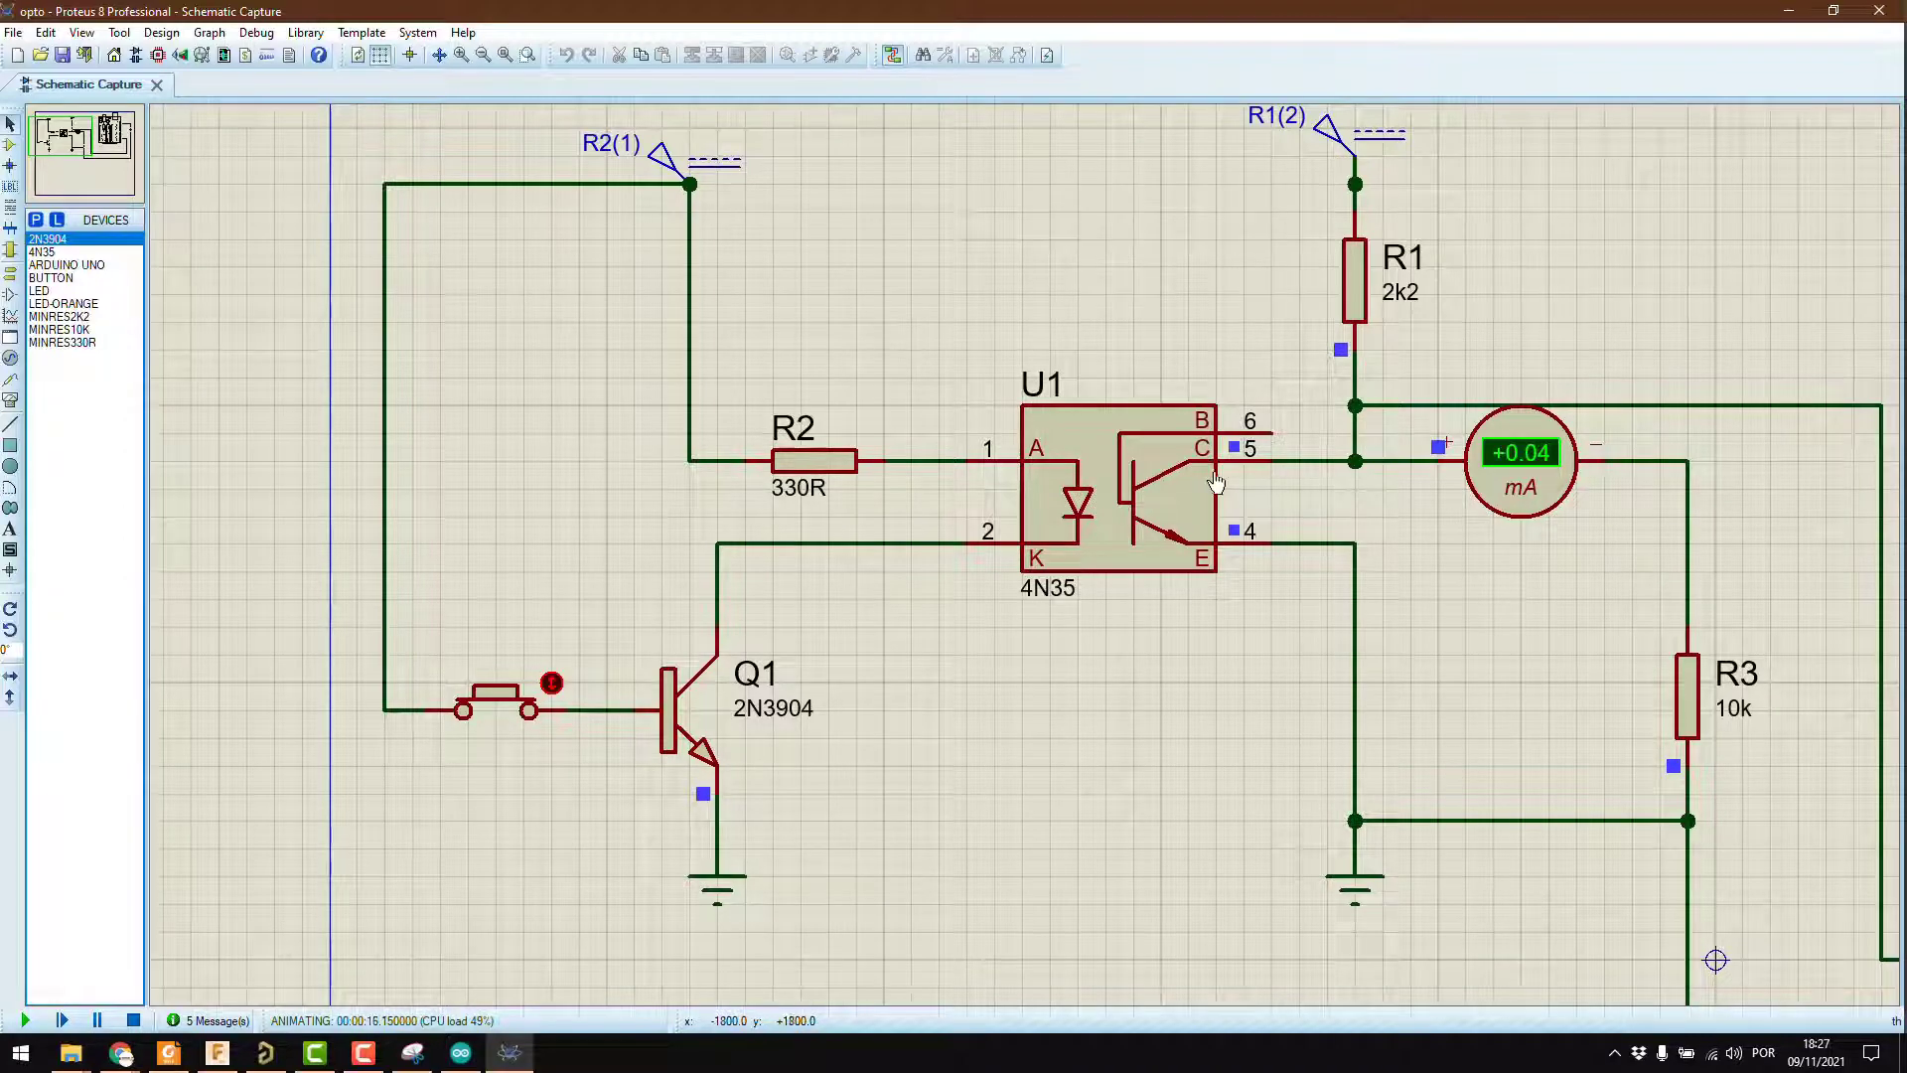
middle_click(1192, 518)
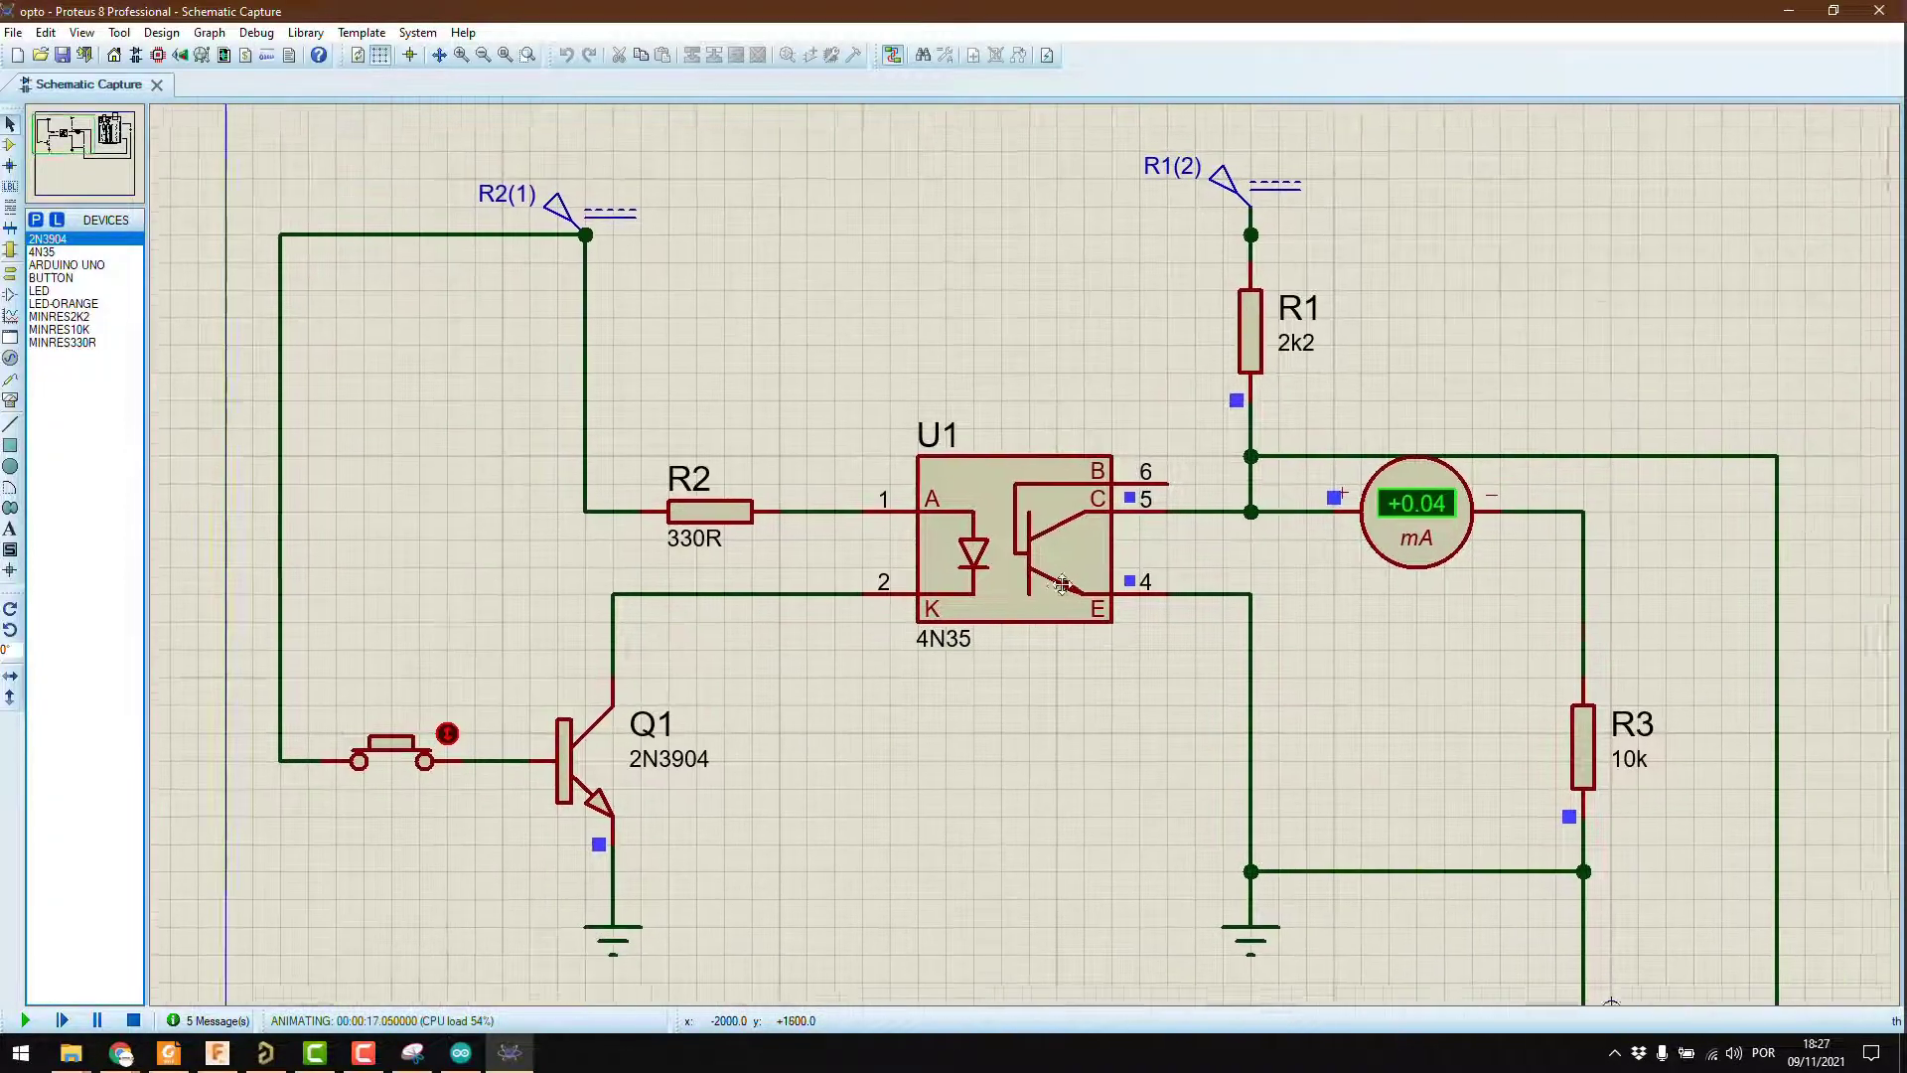
click(827, 651)
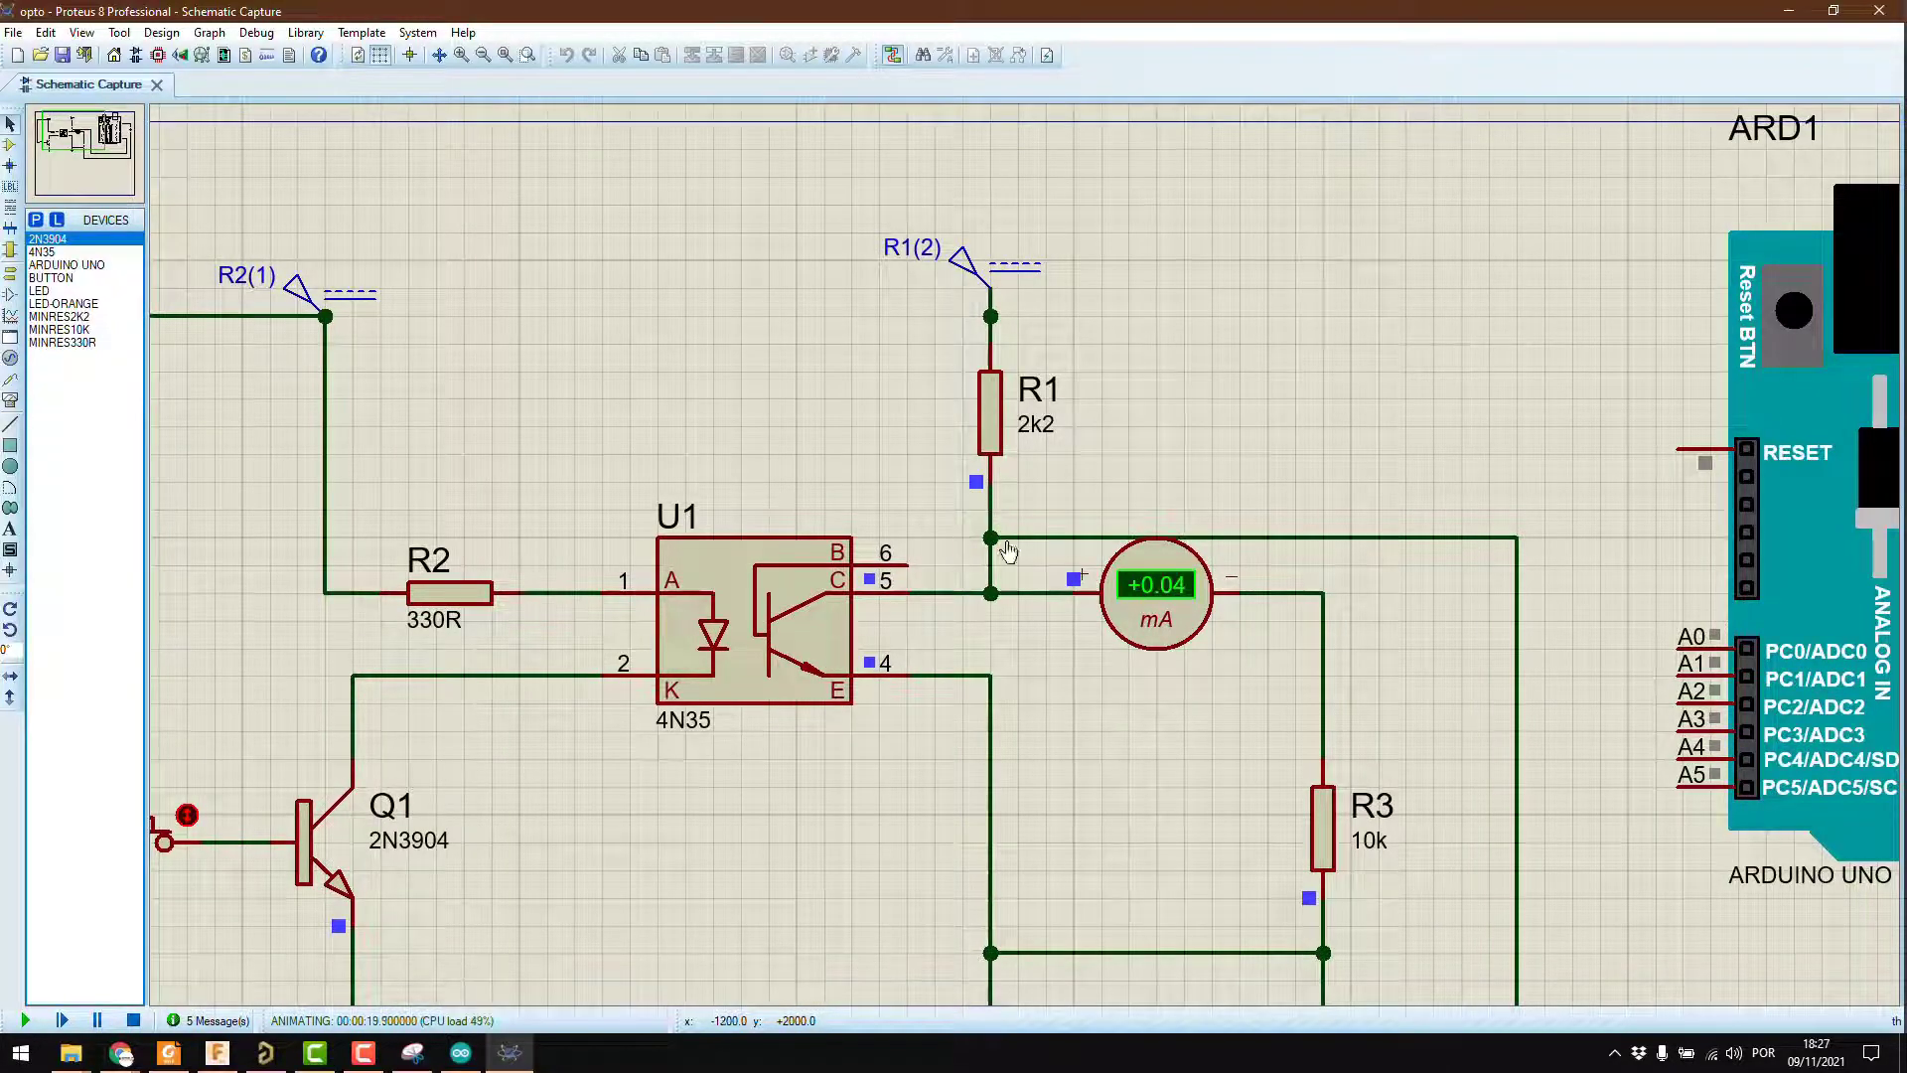
middle_click(1069, 918)
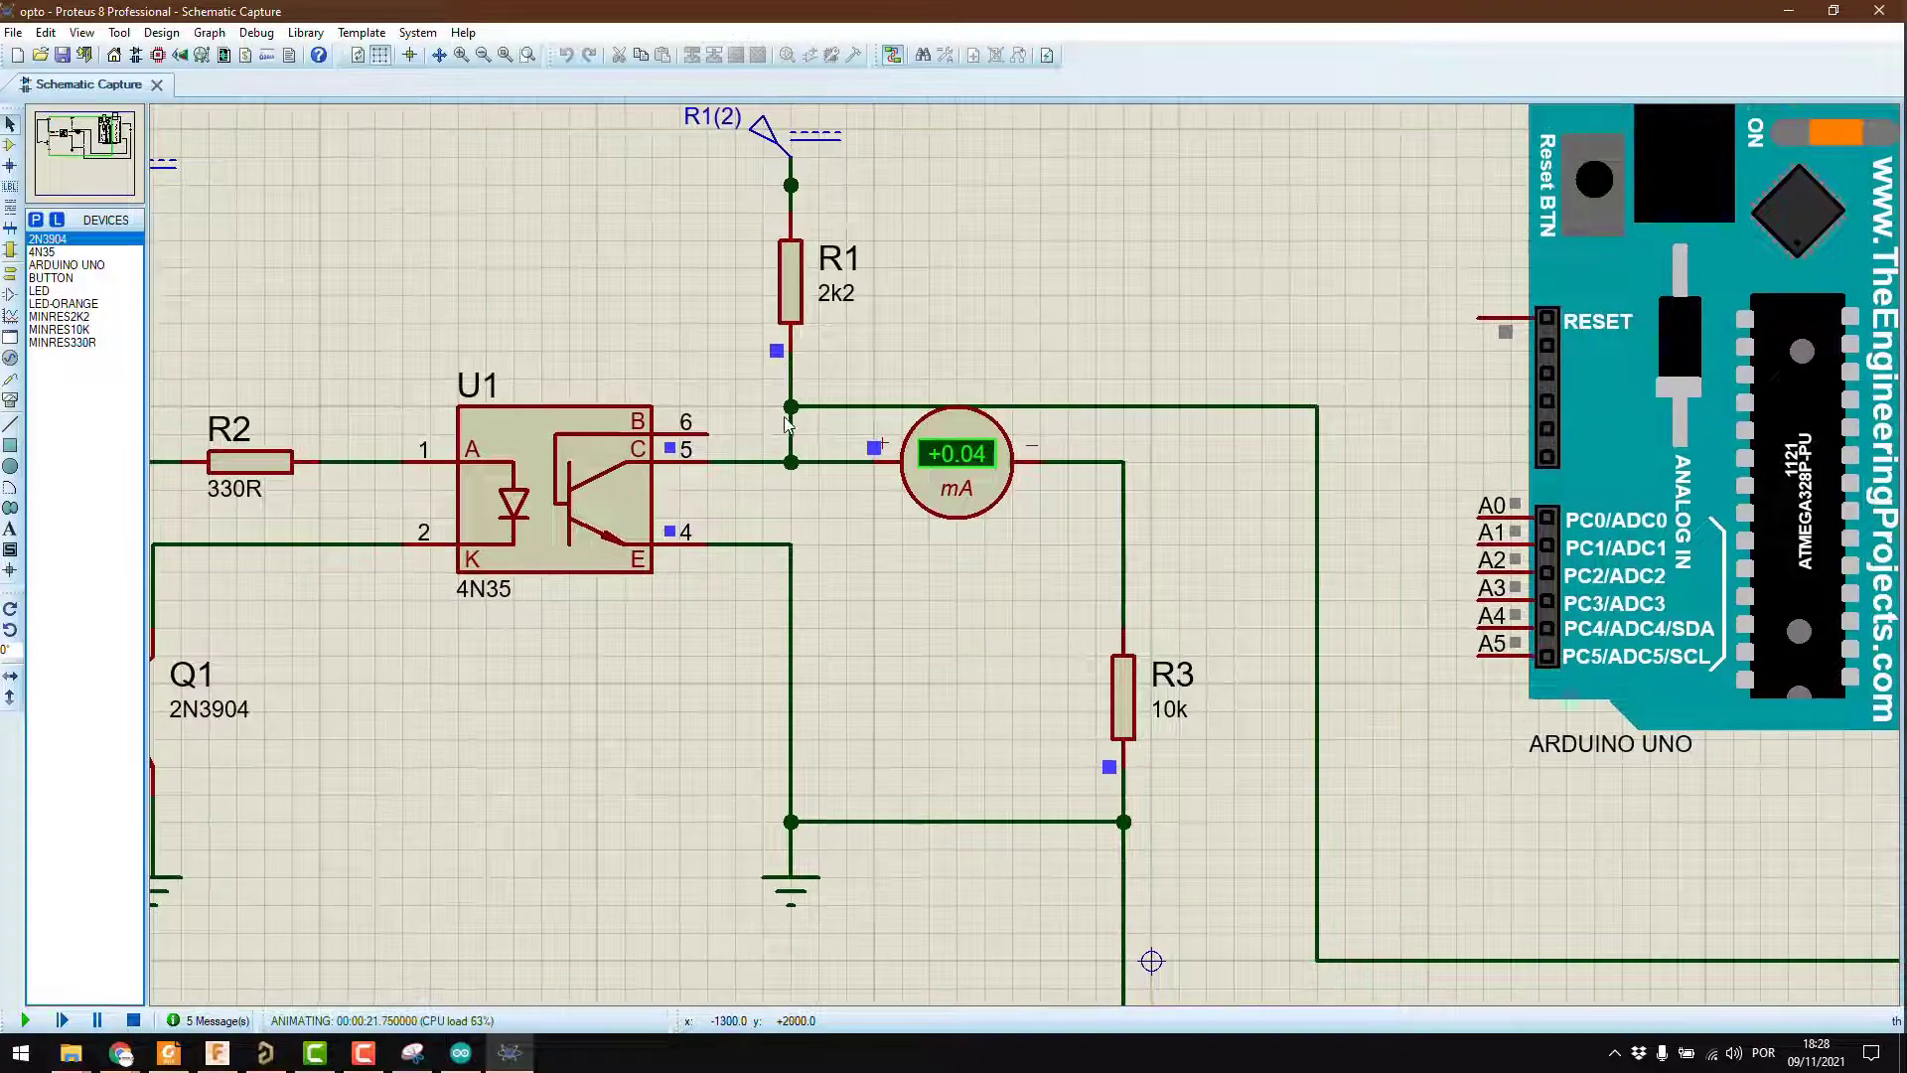
middle_click(752, 496)
click(1142, 482)
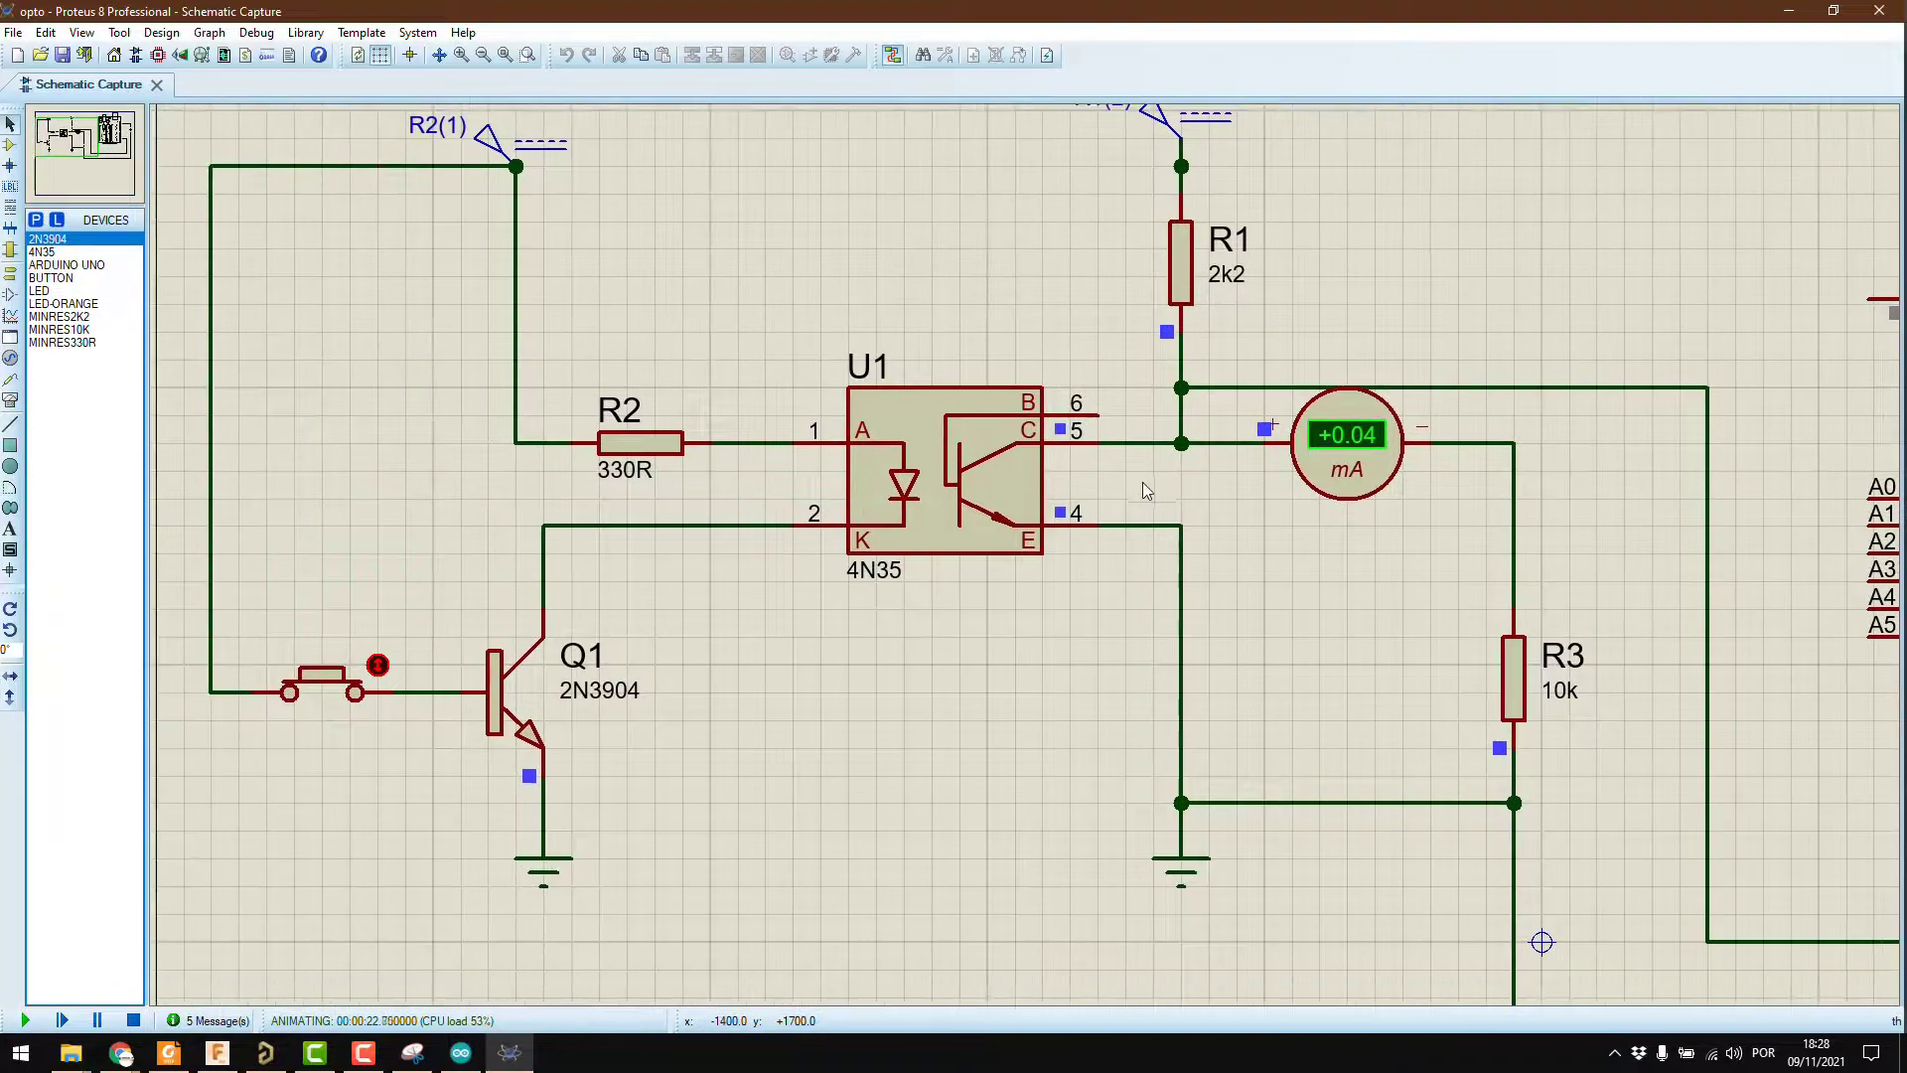
click(376, 668)
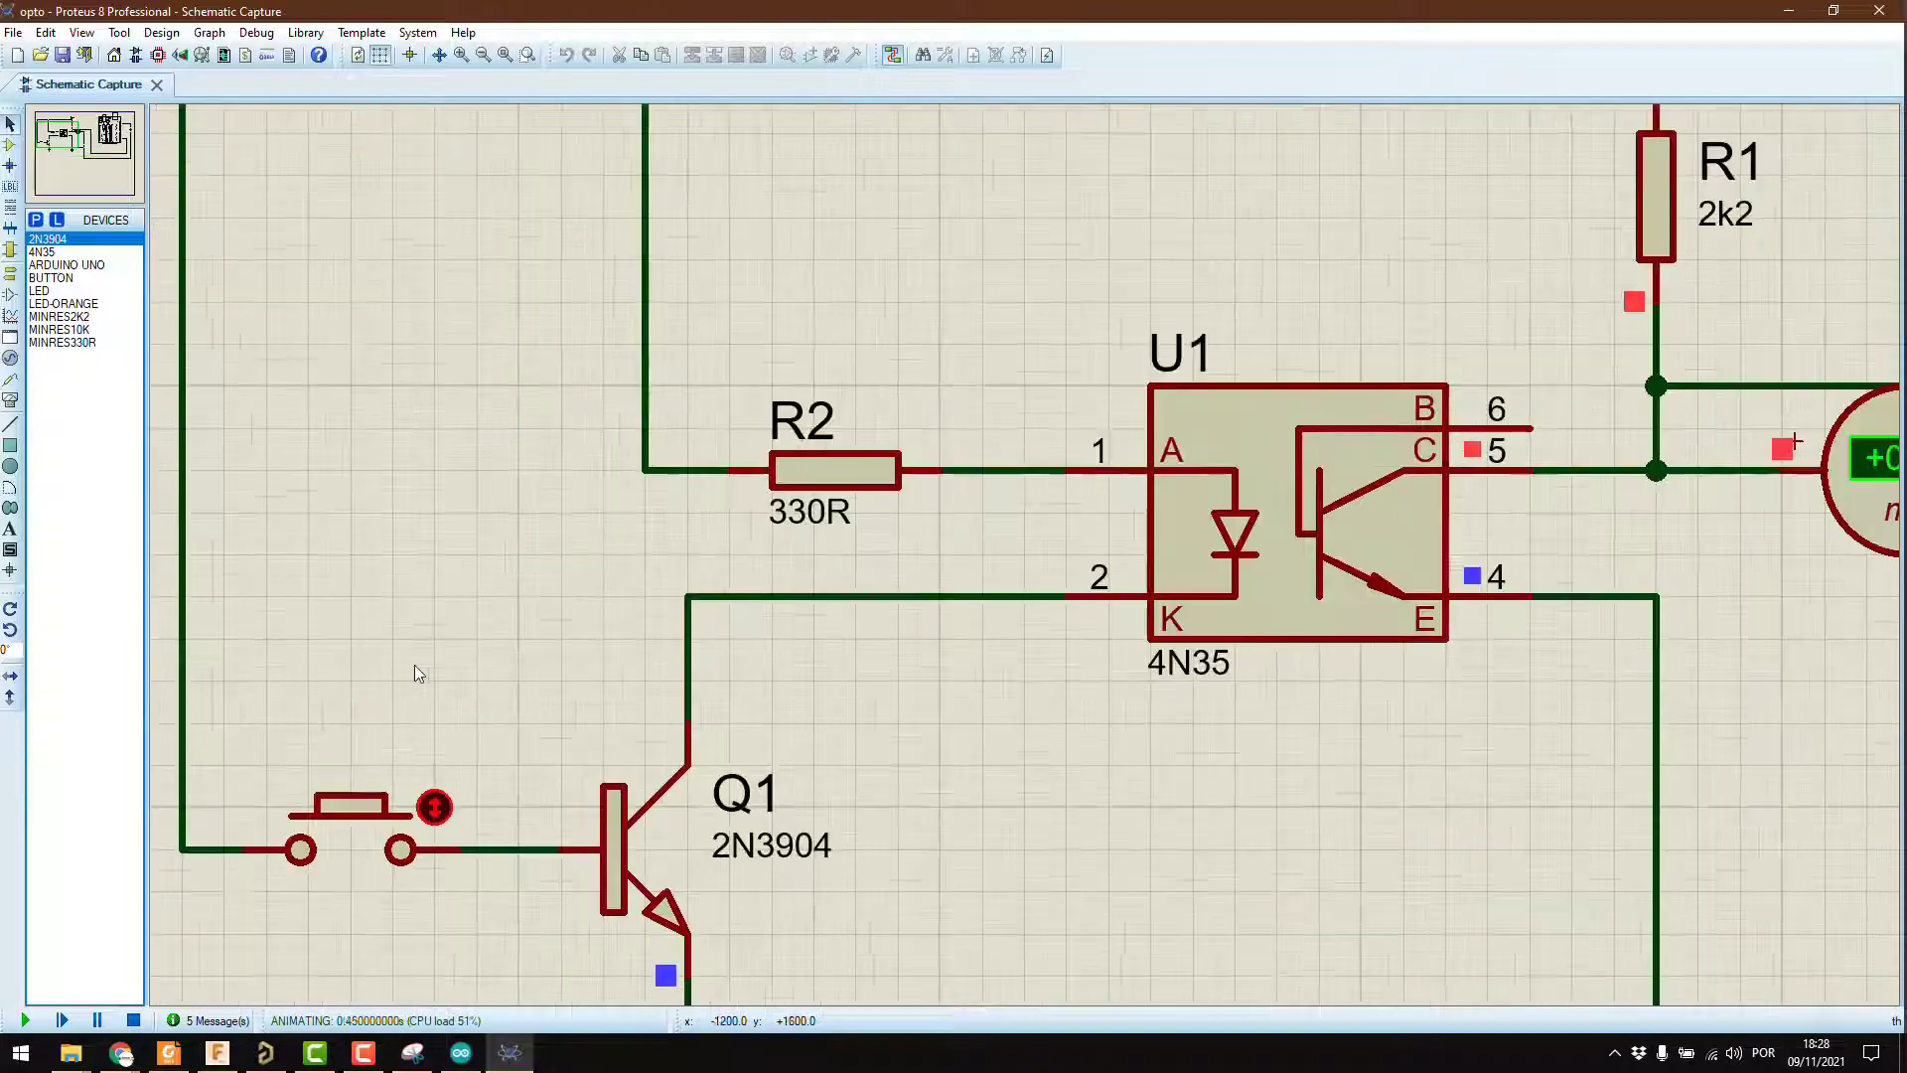
- With both sides sharing the R1 supply, latch and release the push button to check the 4N35 collector level and ammeter
scroll(1136, 758, down, 2)
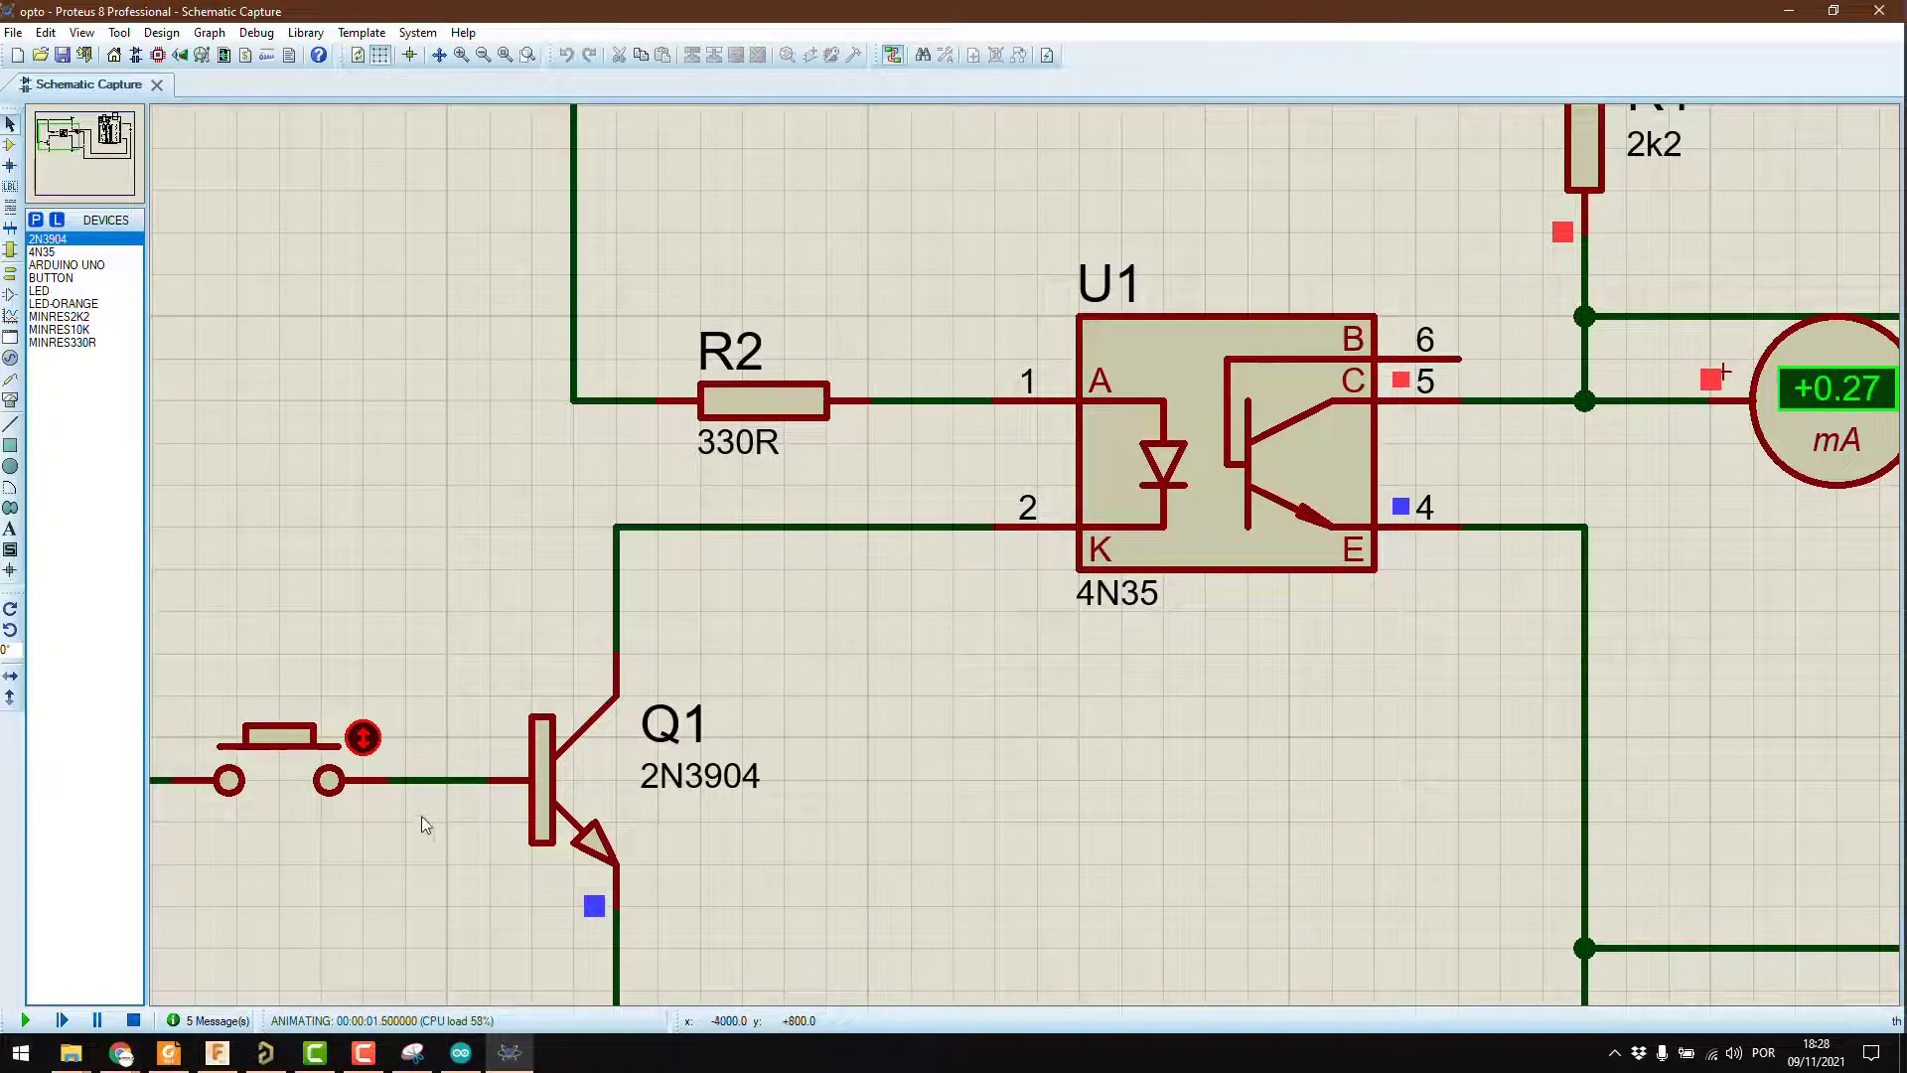
click(279, 735)
click(363, 737)
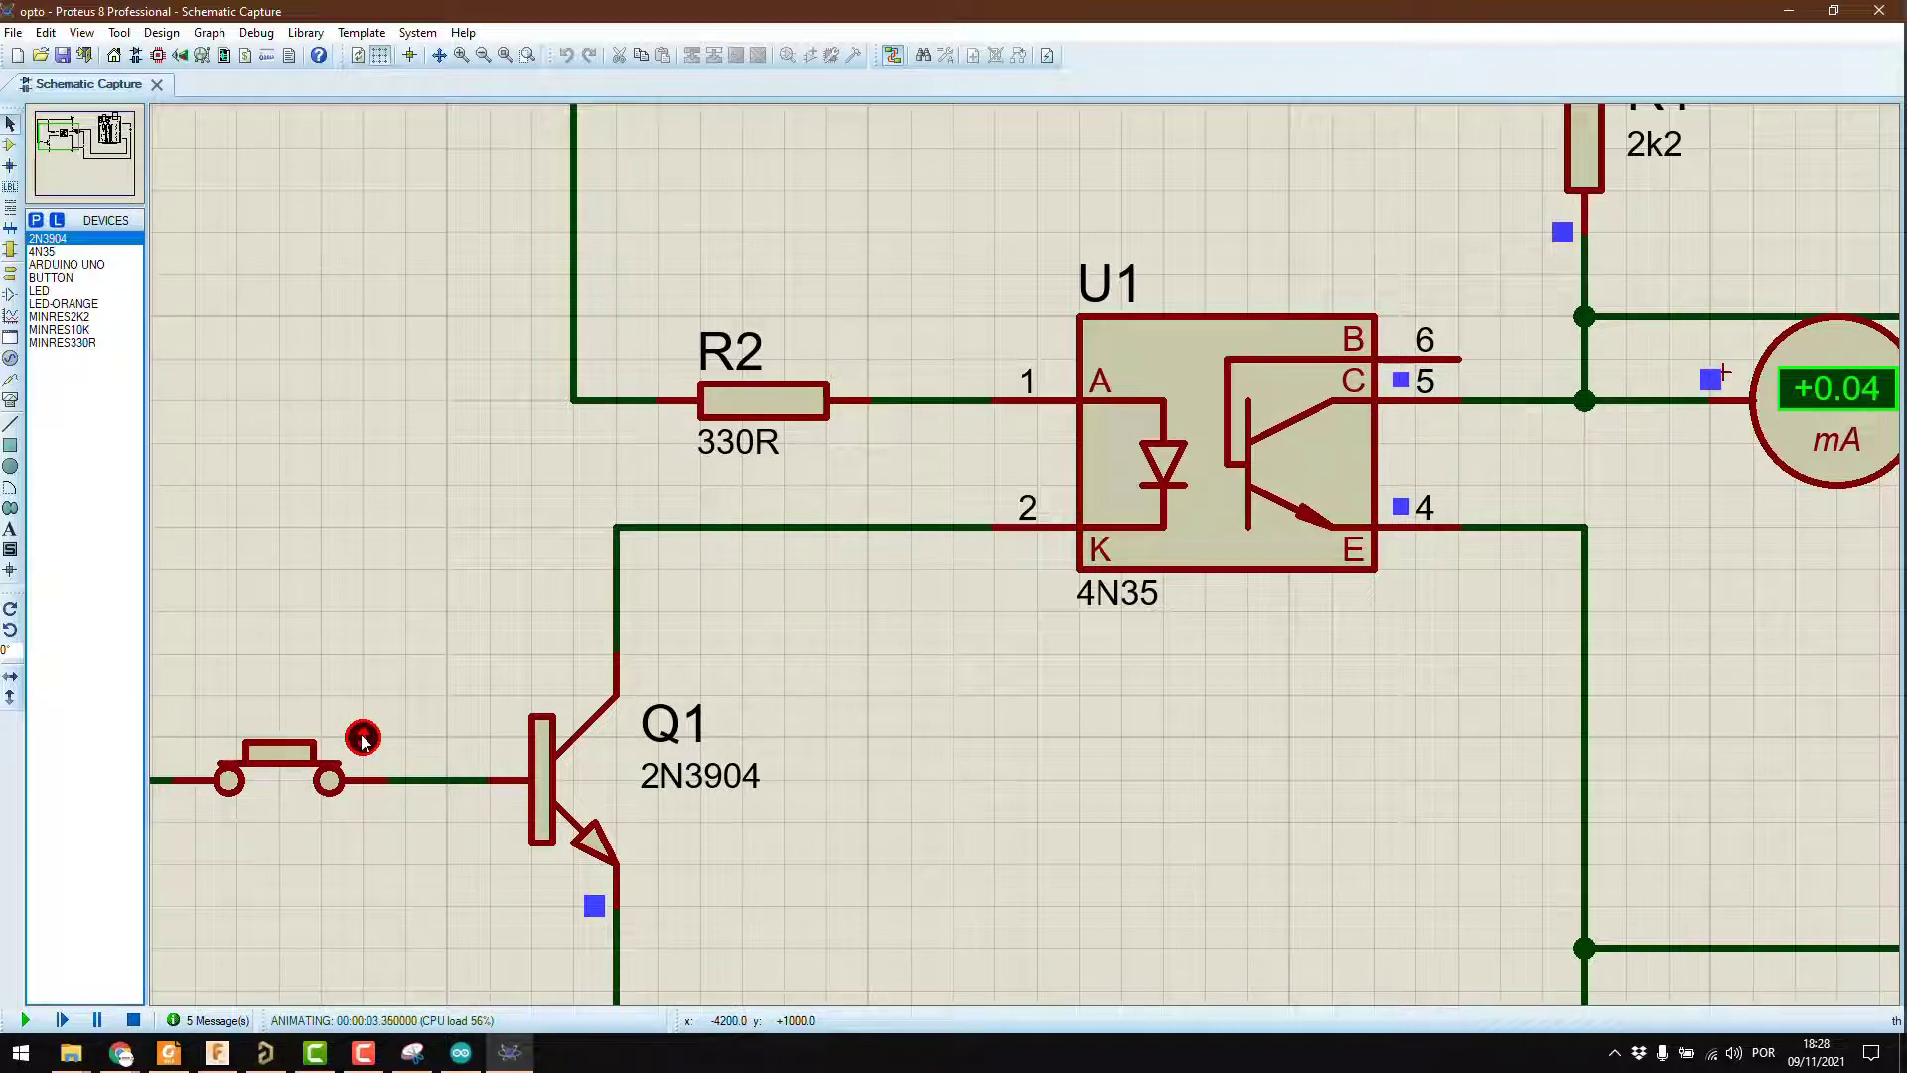
scroll(907, 771, down, 3)
scroll(851, 558, up, 2)
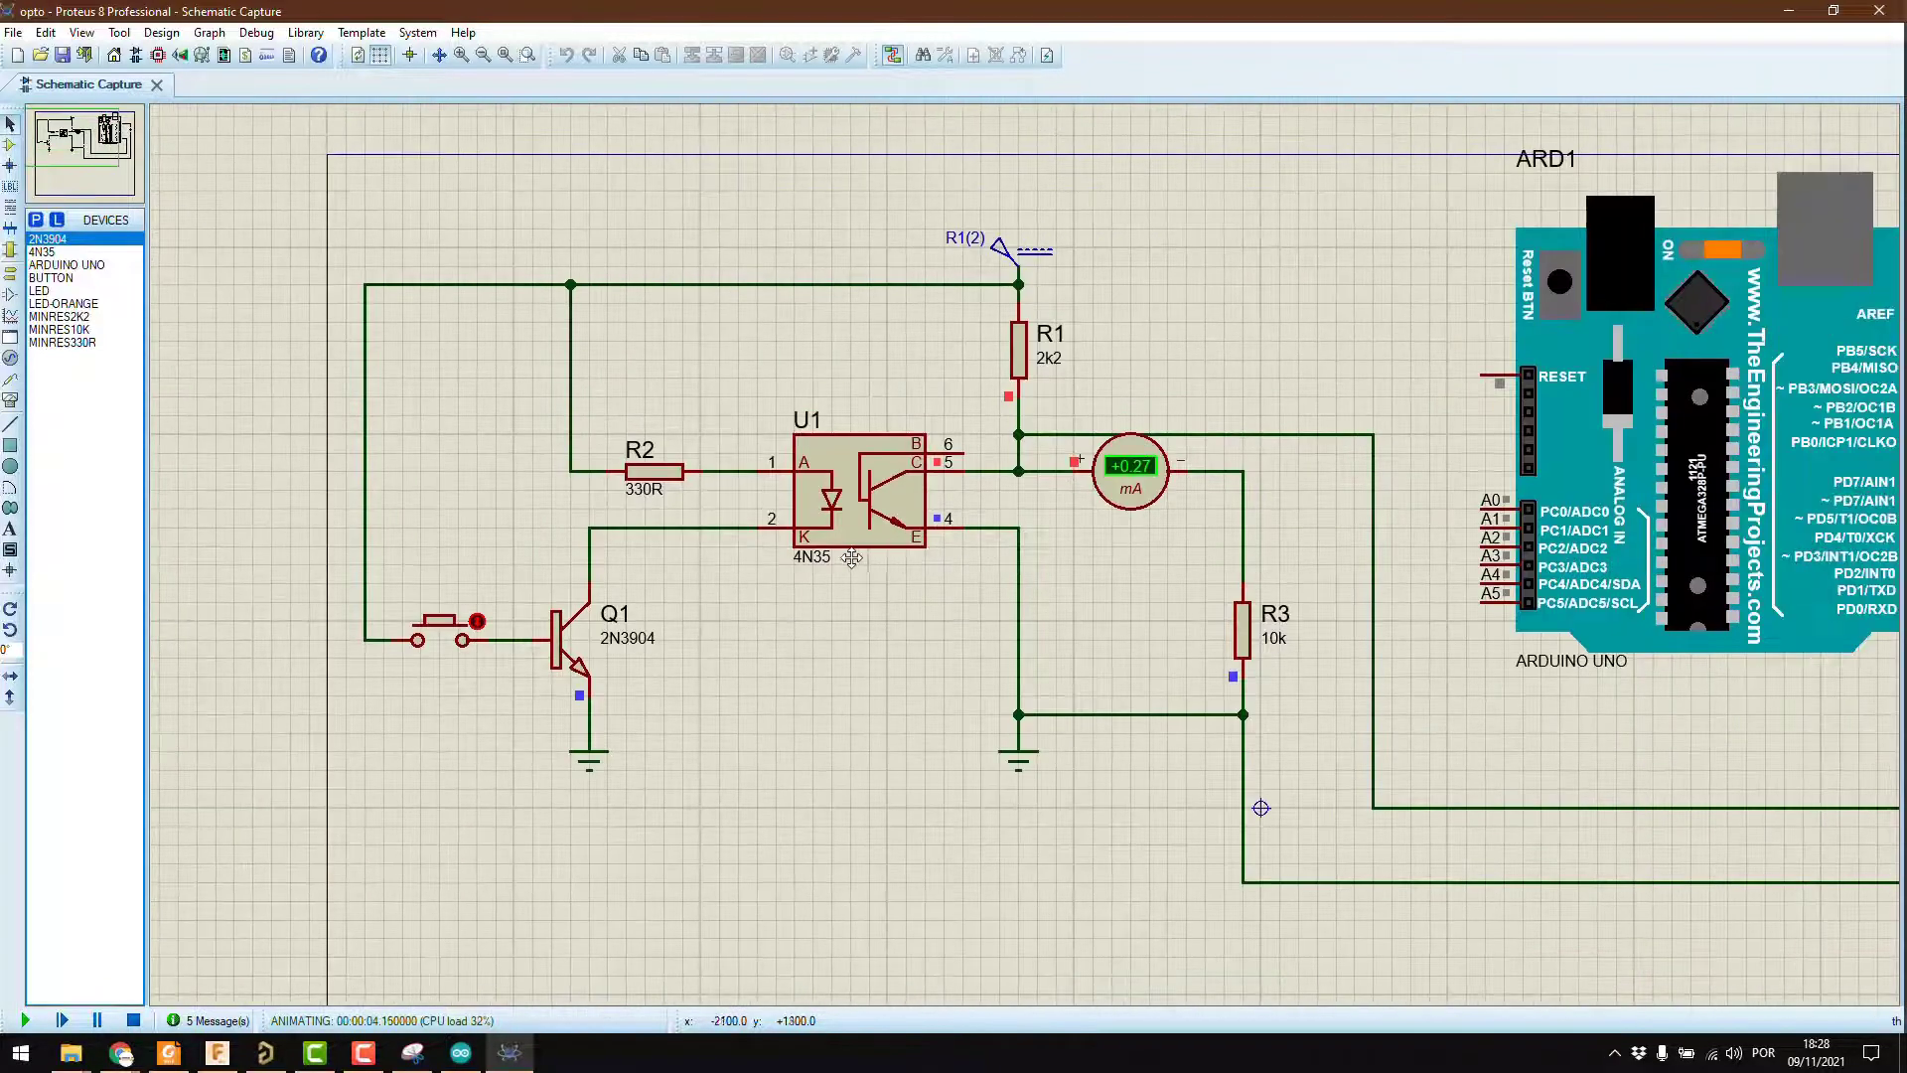
- Toggle the push button closed and open again with the whole circuit in view to check LED D1's response
scroll(854, 558, down, 4)
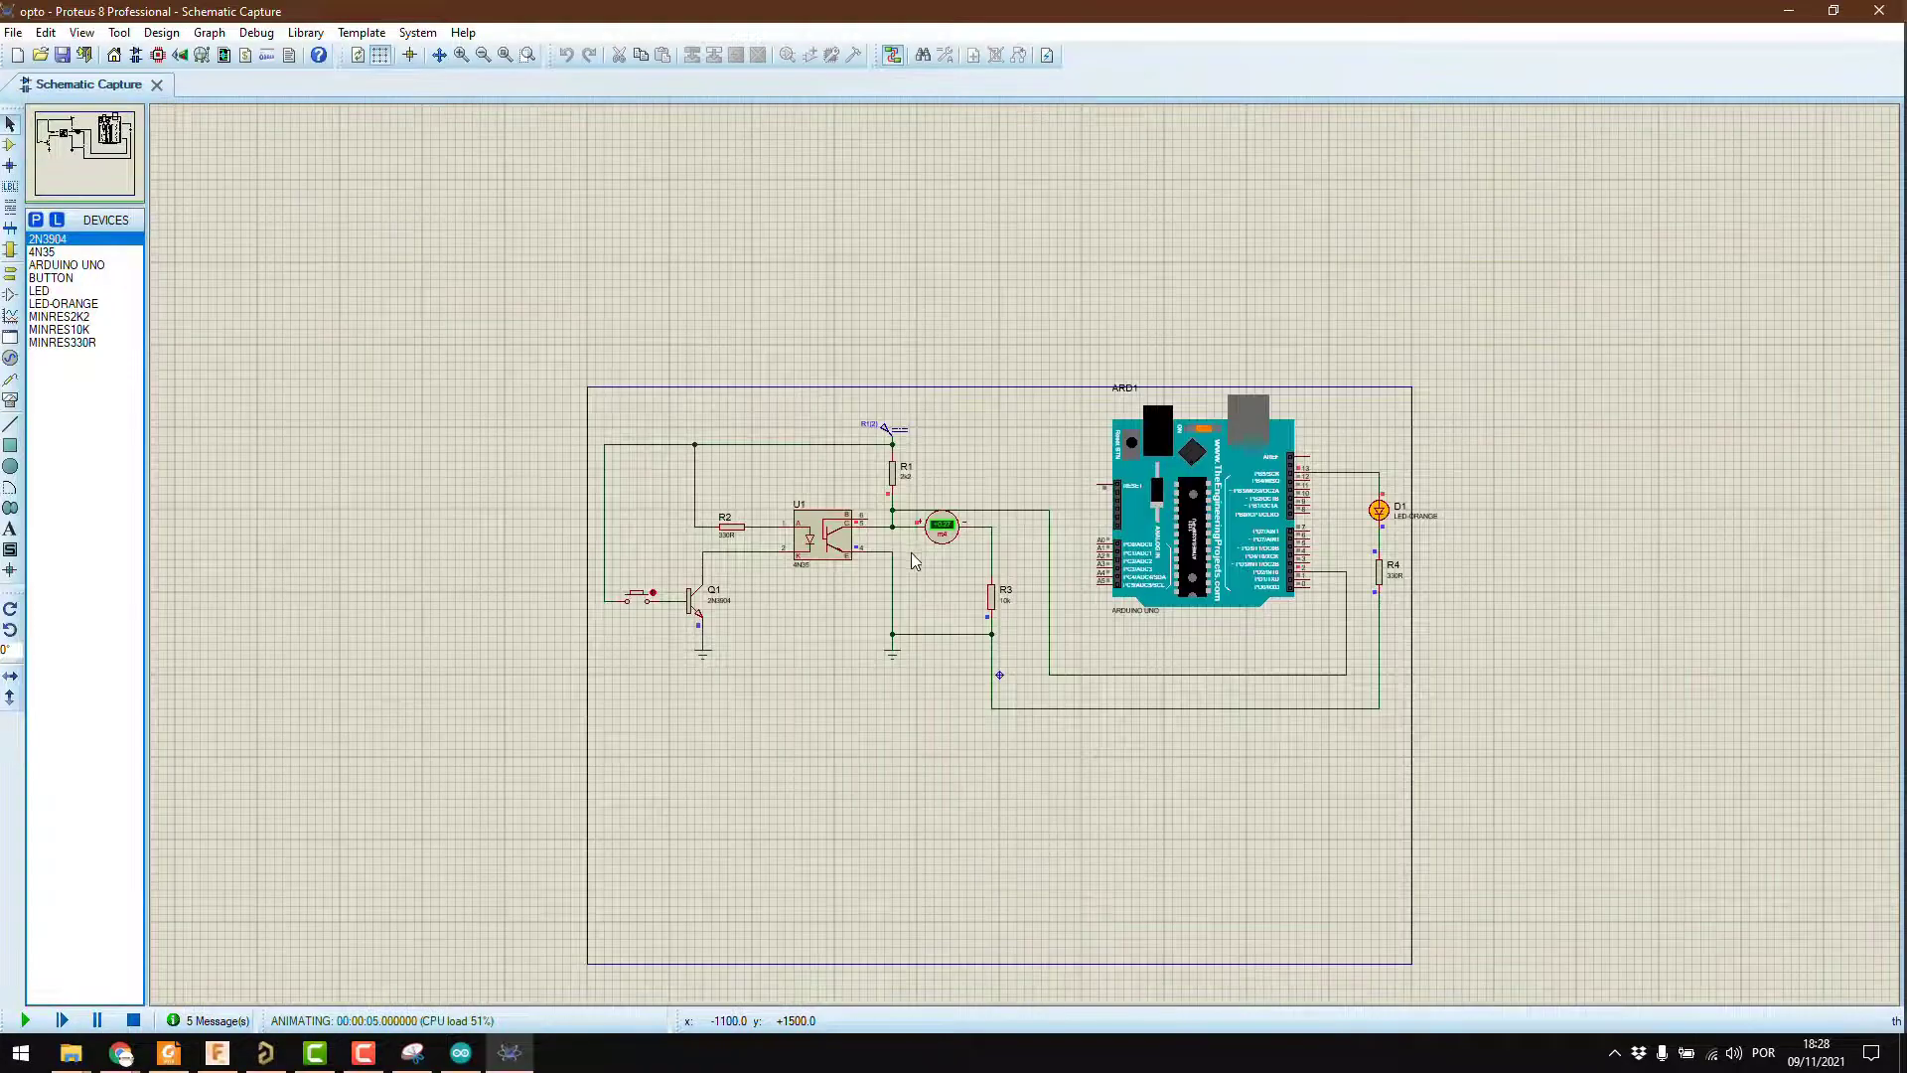
scroll(915, 562, up, 1)
click(606, 589)
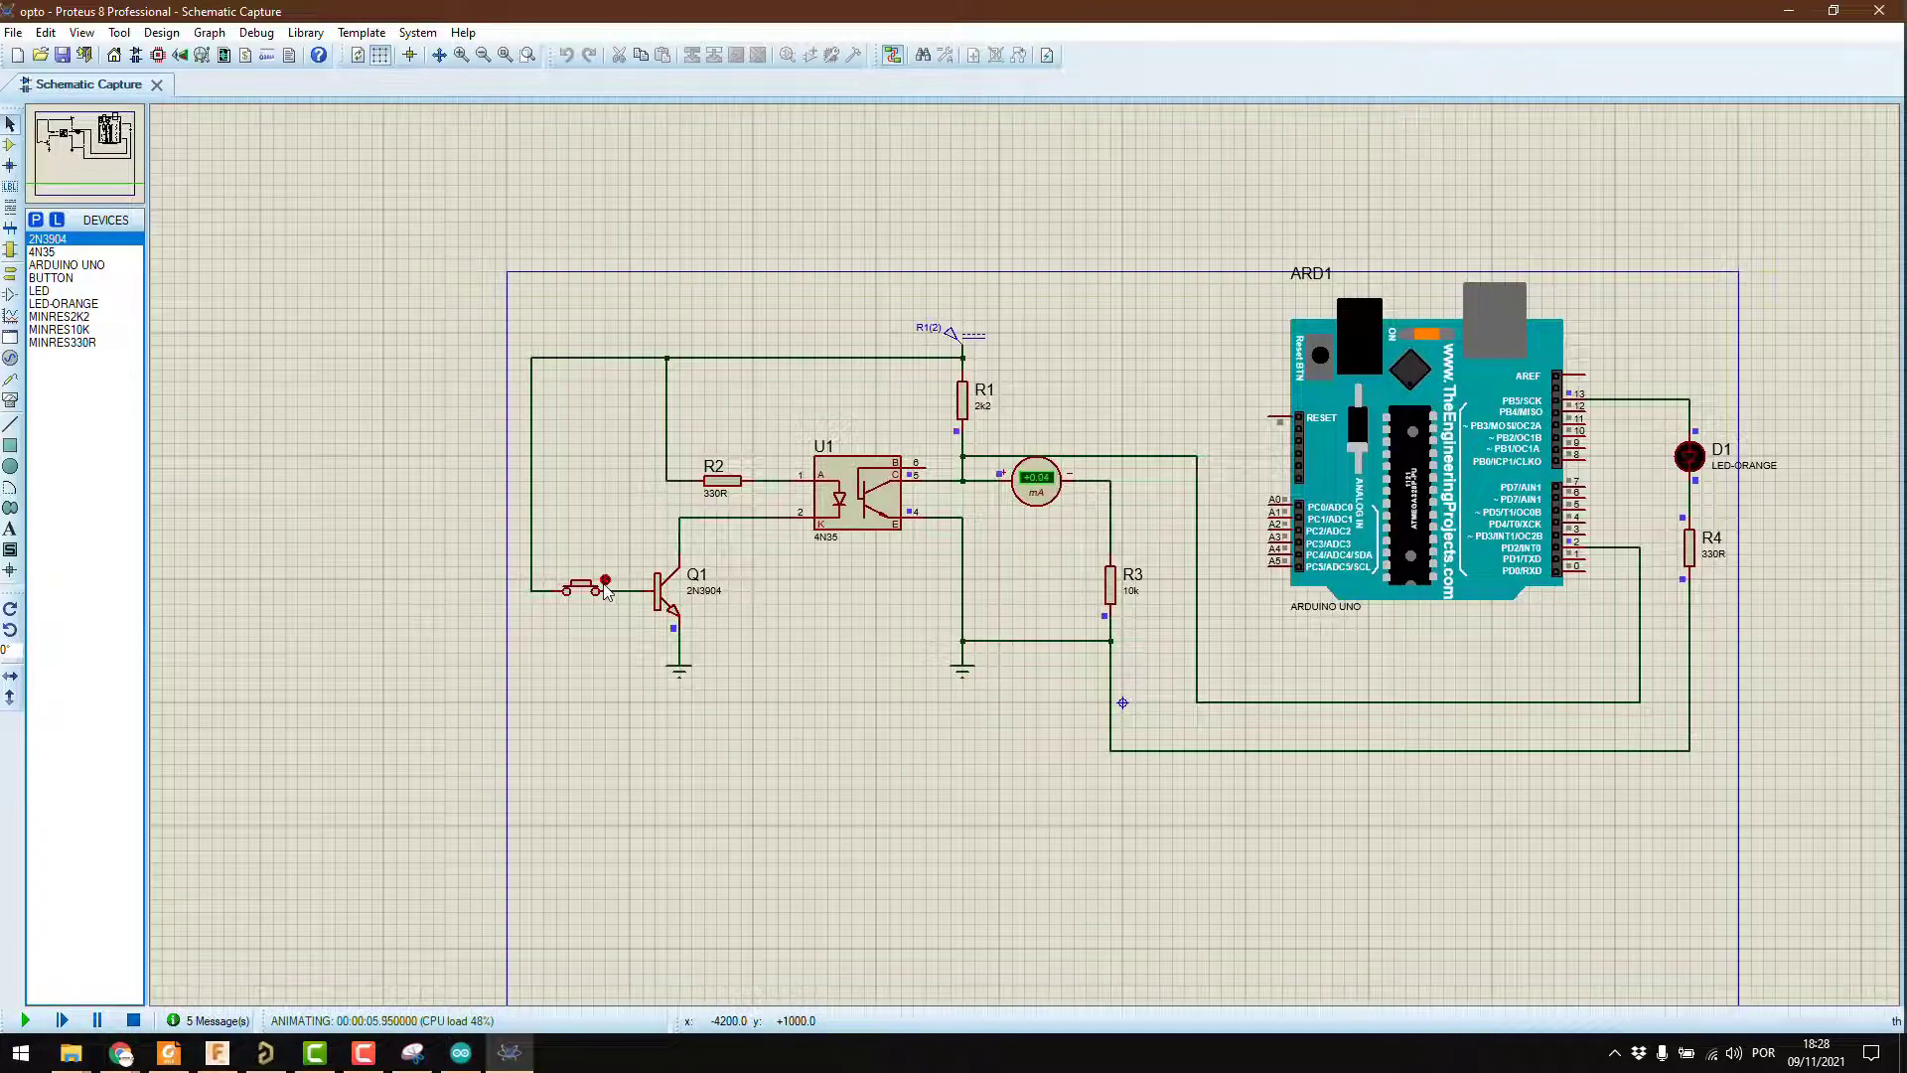
click(606, 583)
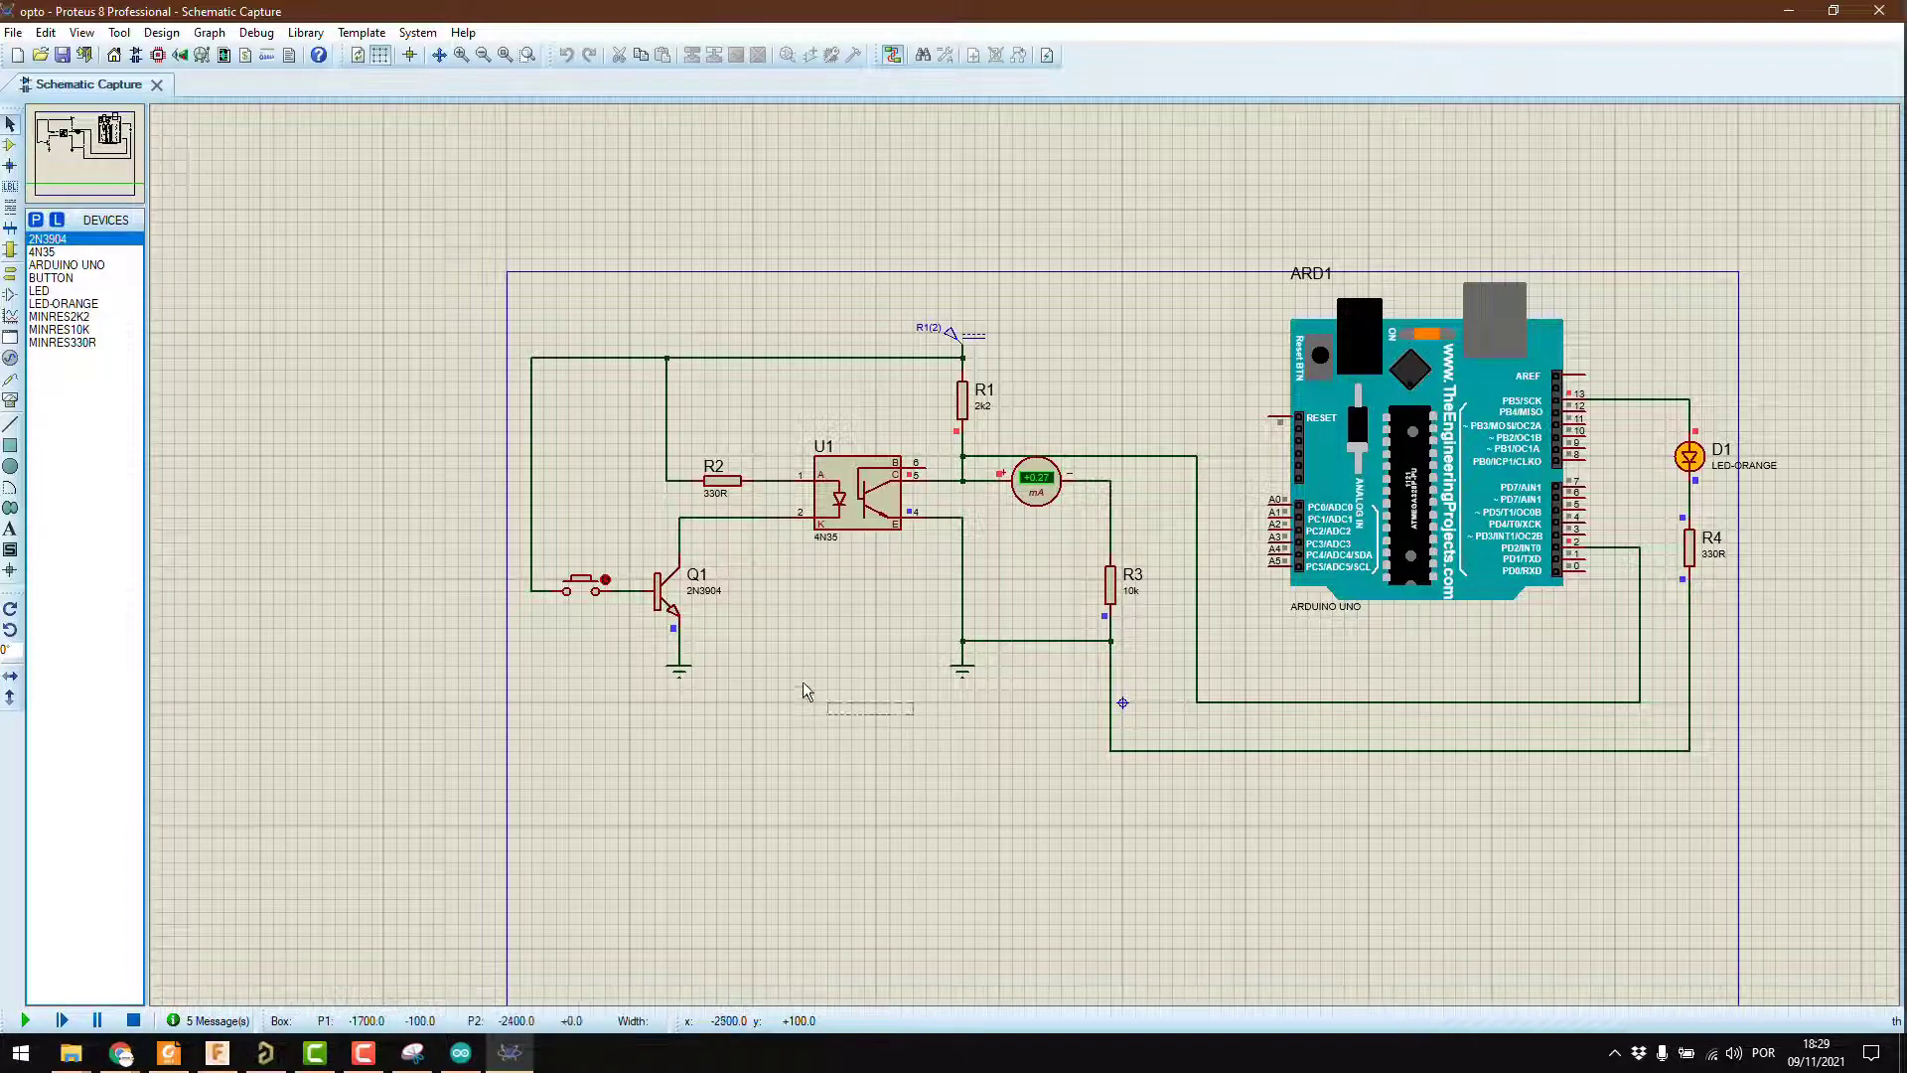
drag(830, 652, 668, 638)
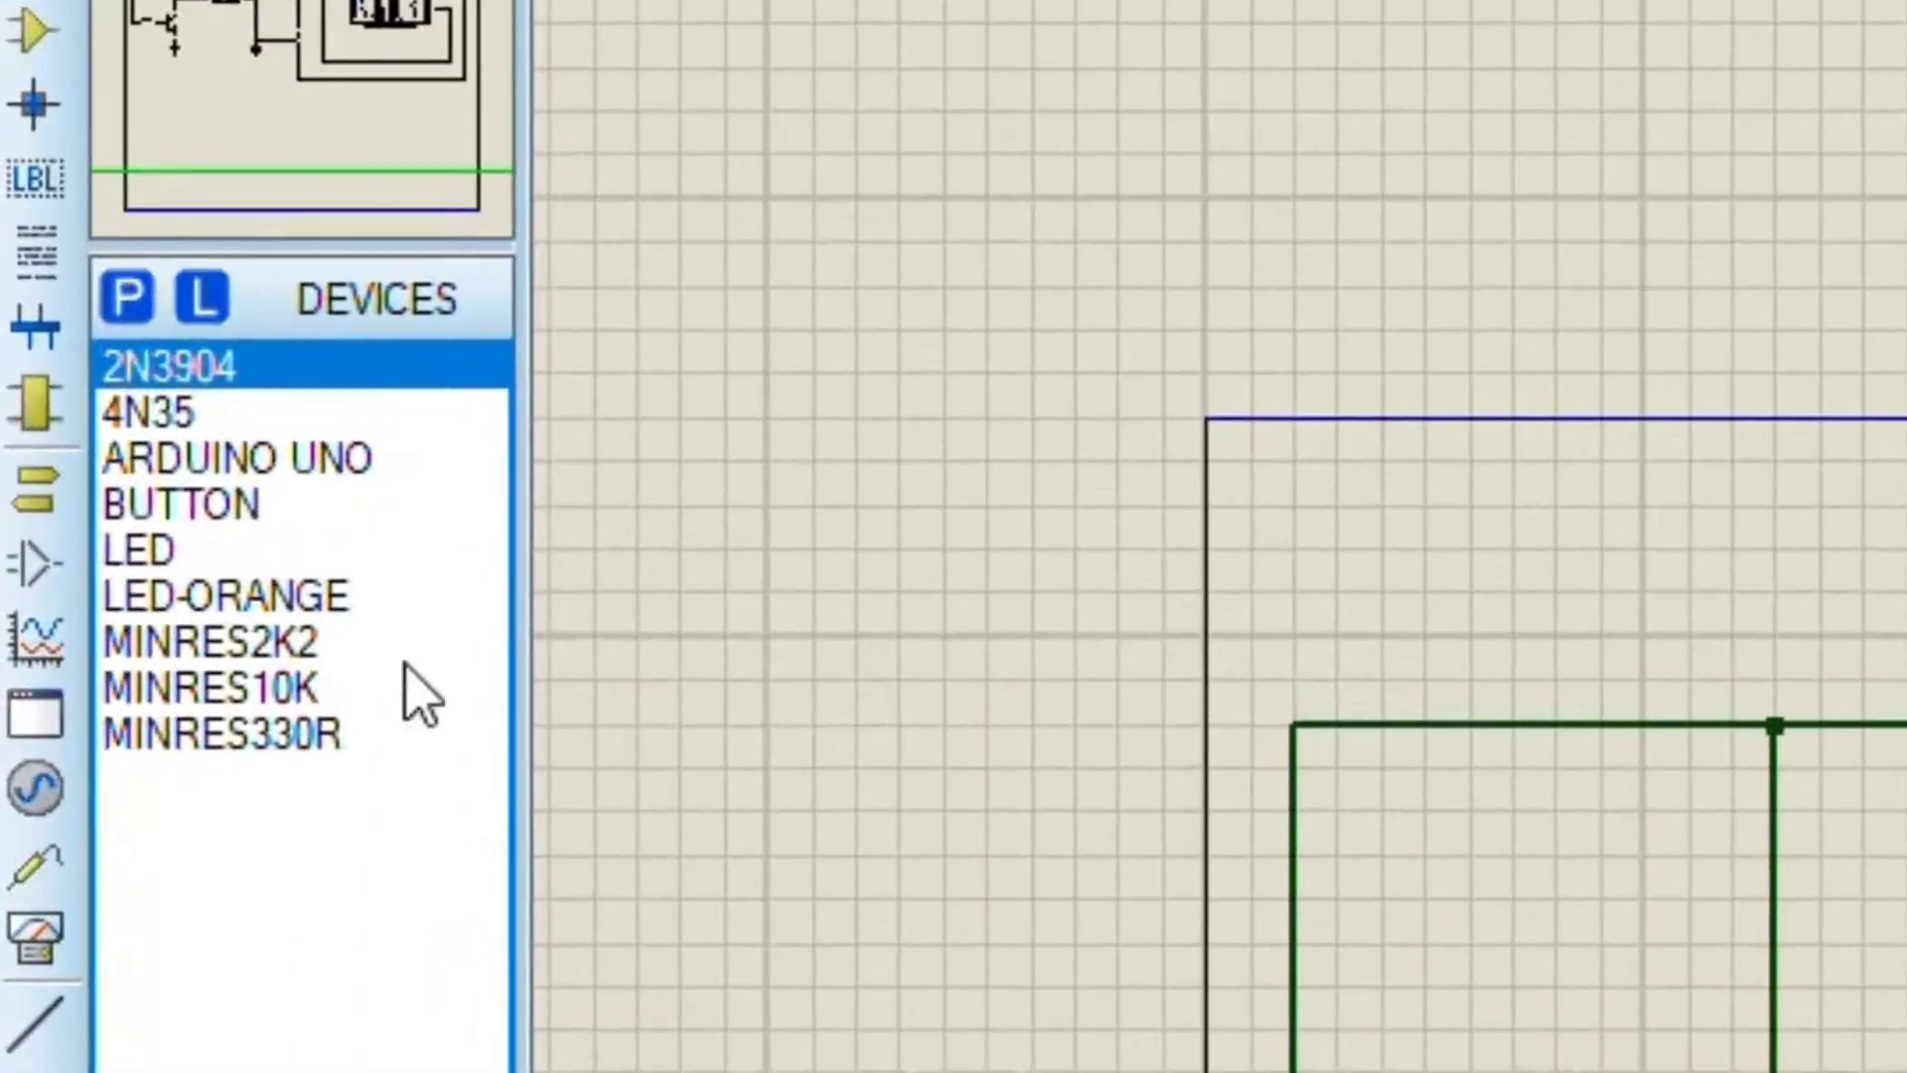
click(127, 296)
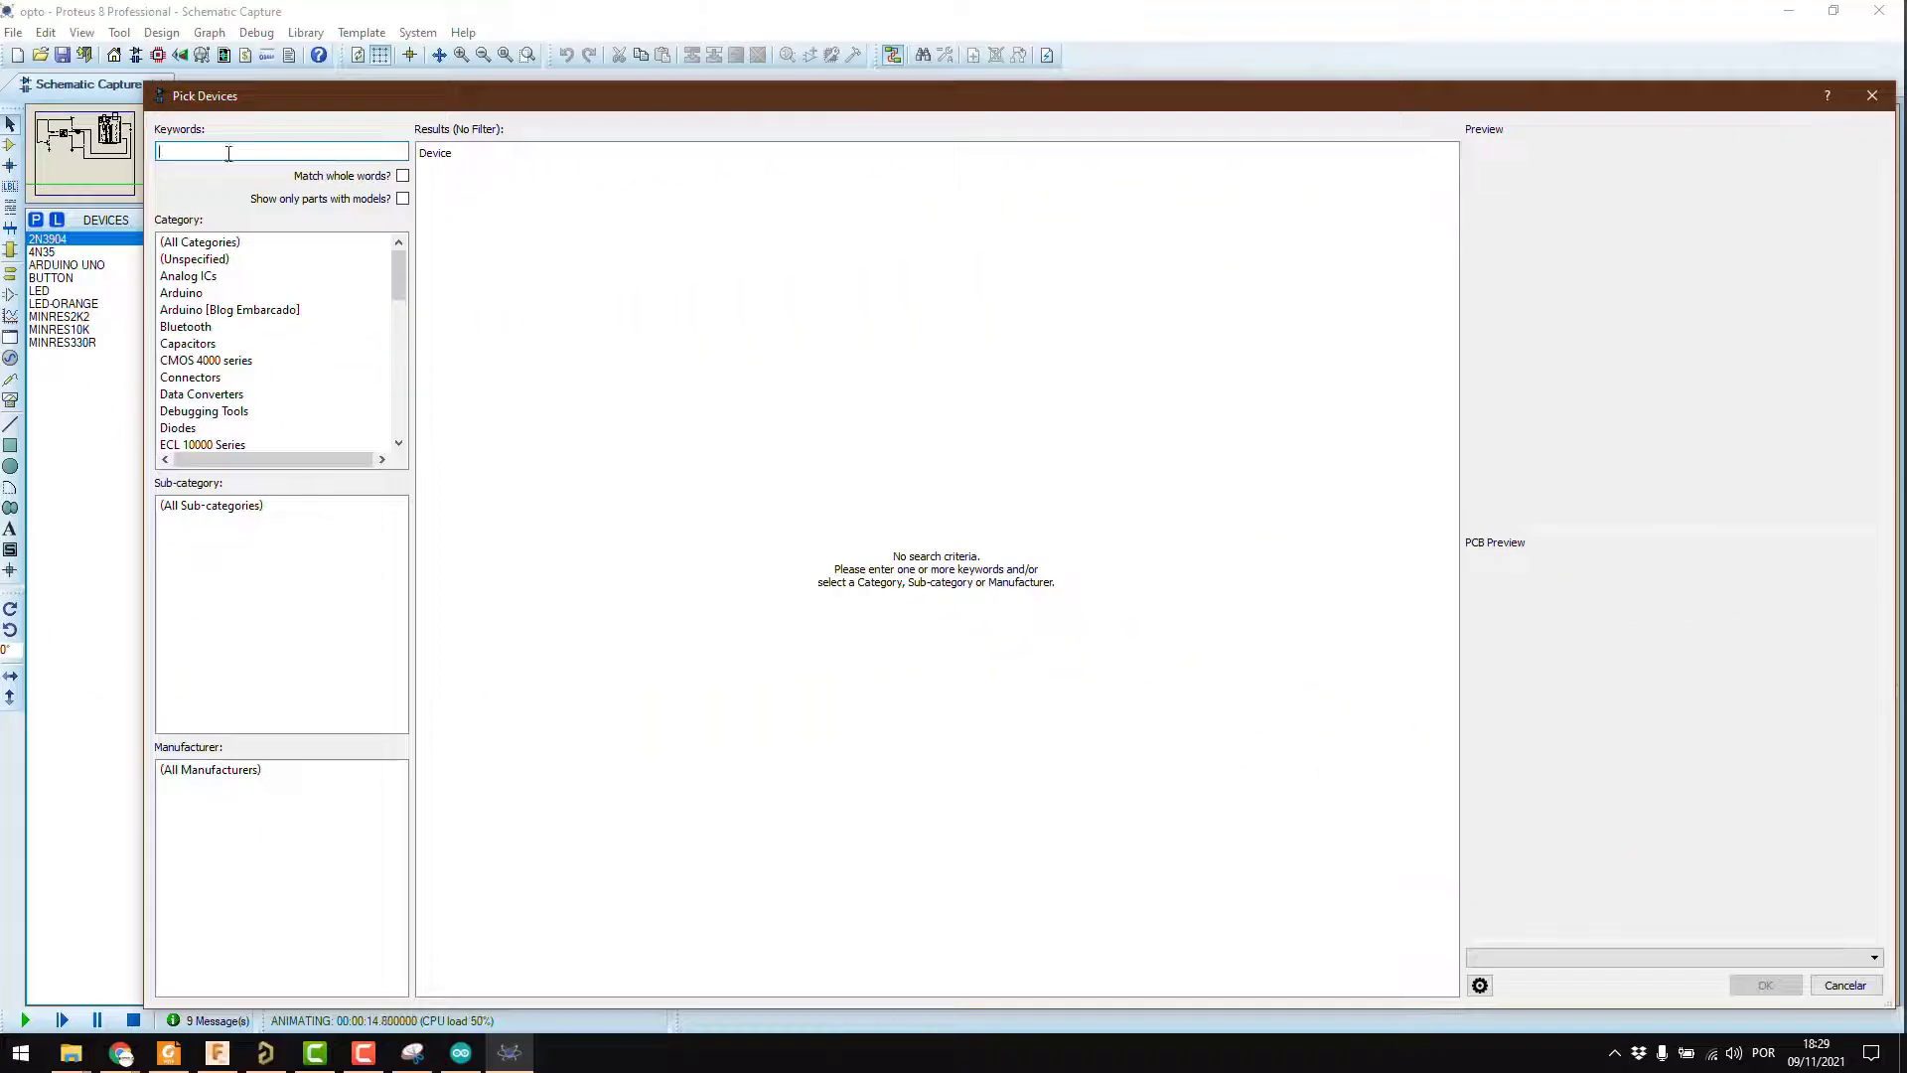
click(1872, 95)
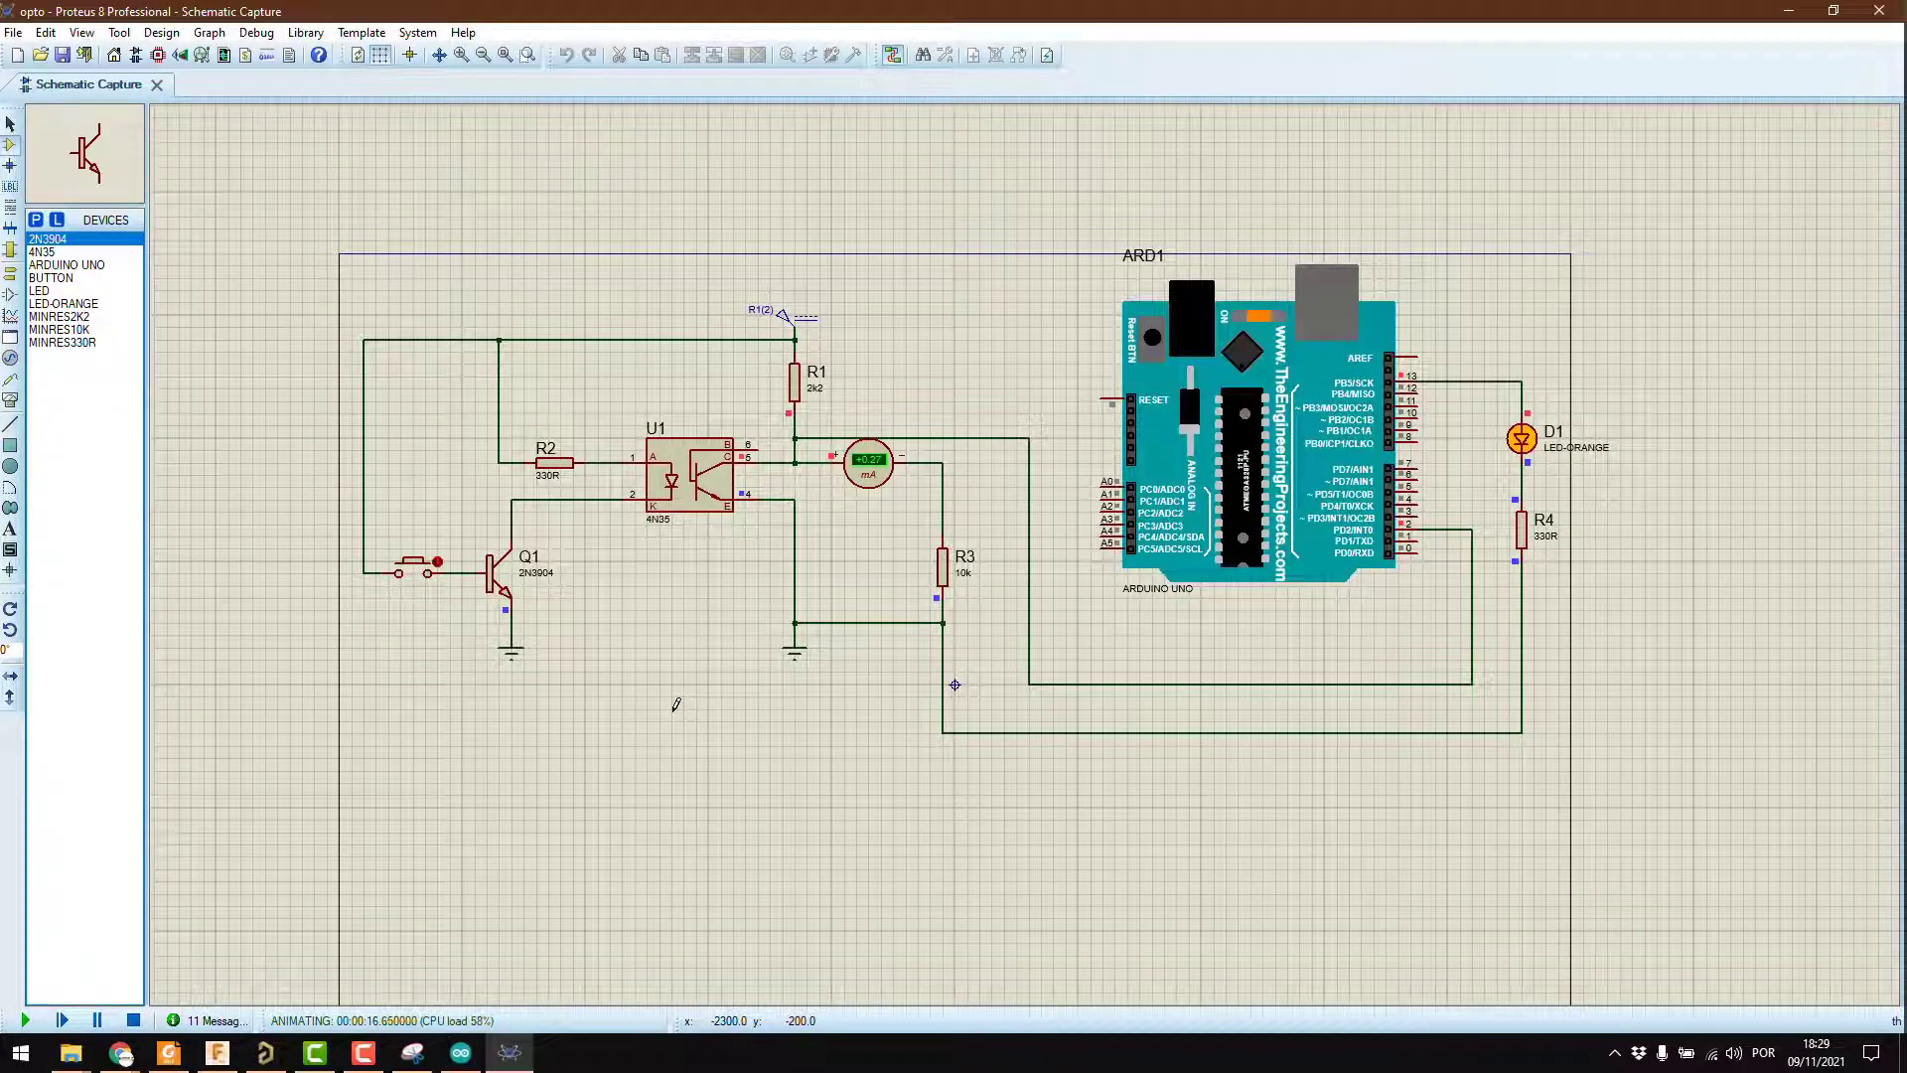
- Stop the simulation and delete the wire linking the R2 and push-button branch to R1's supply
click(133, 1020)
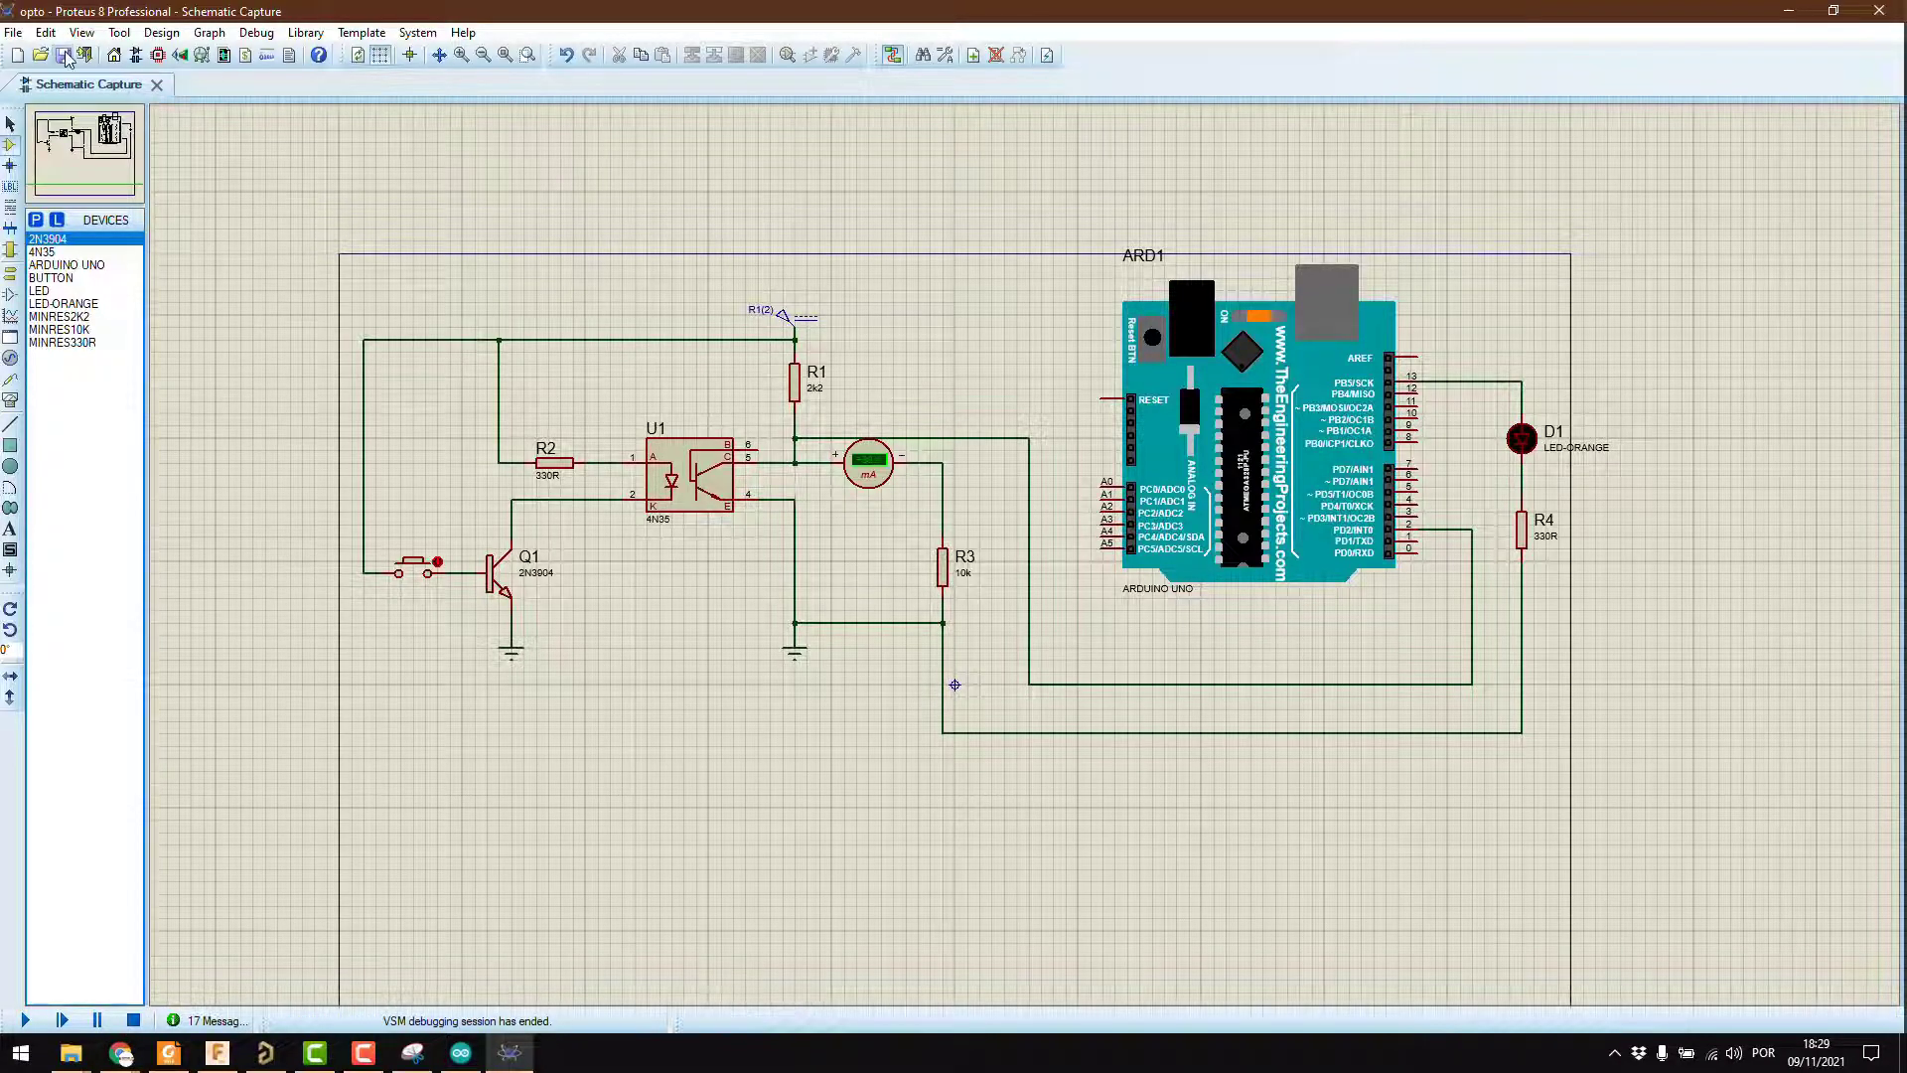
right_click(627, 339)
right_click(627, 339)
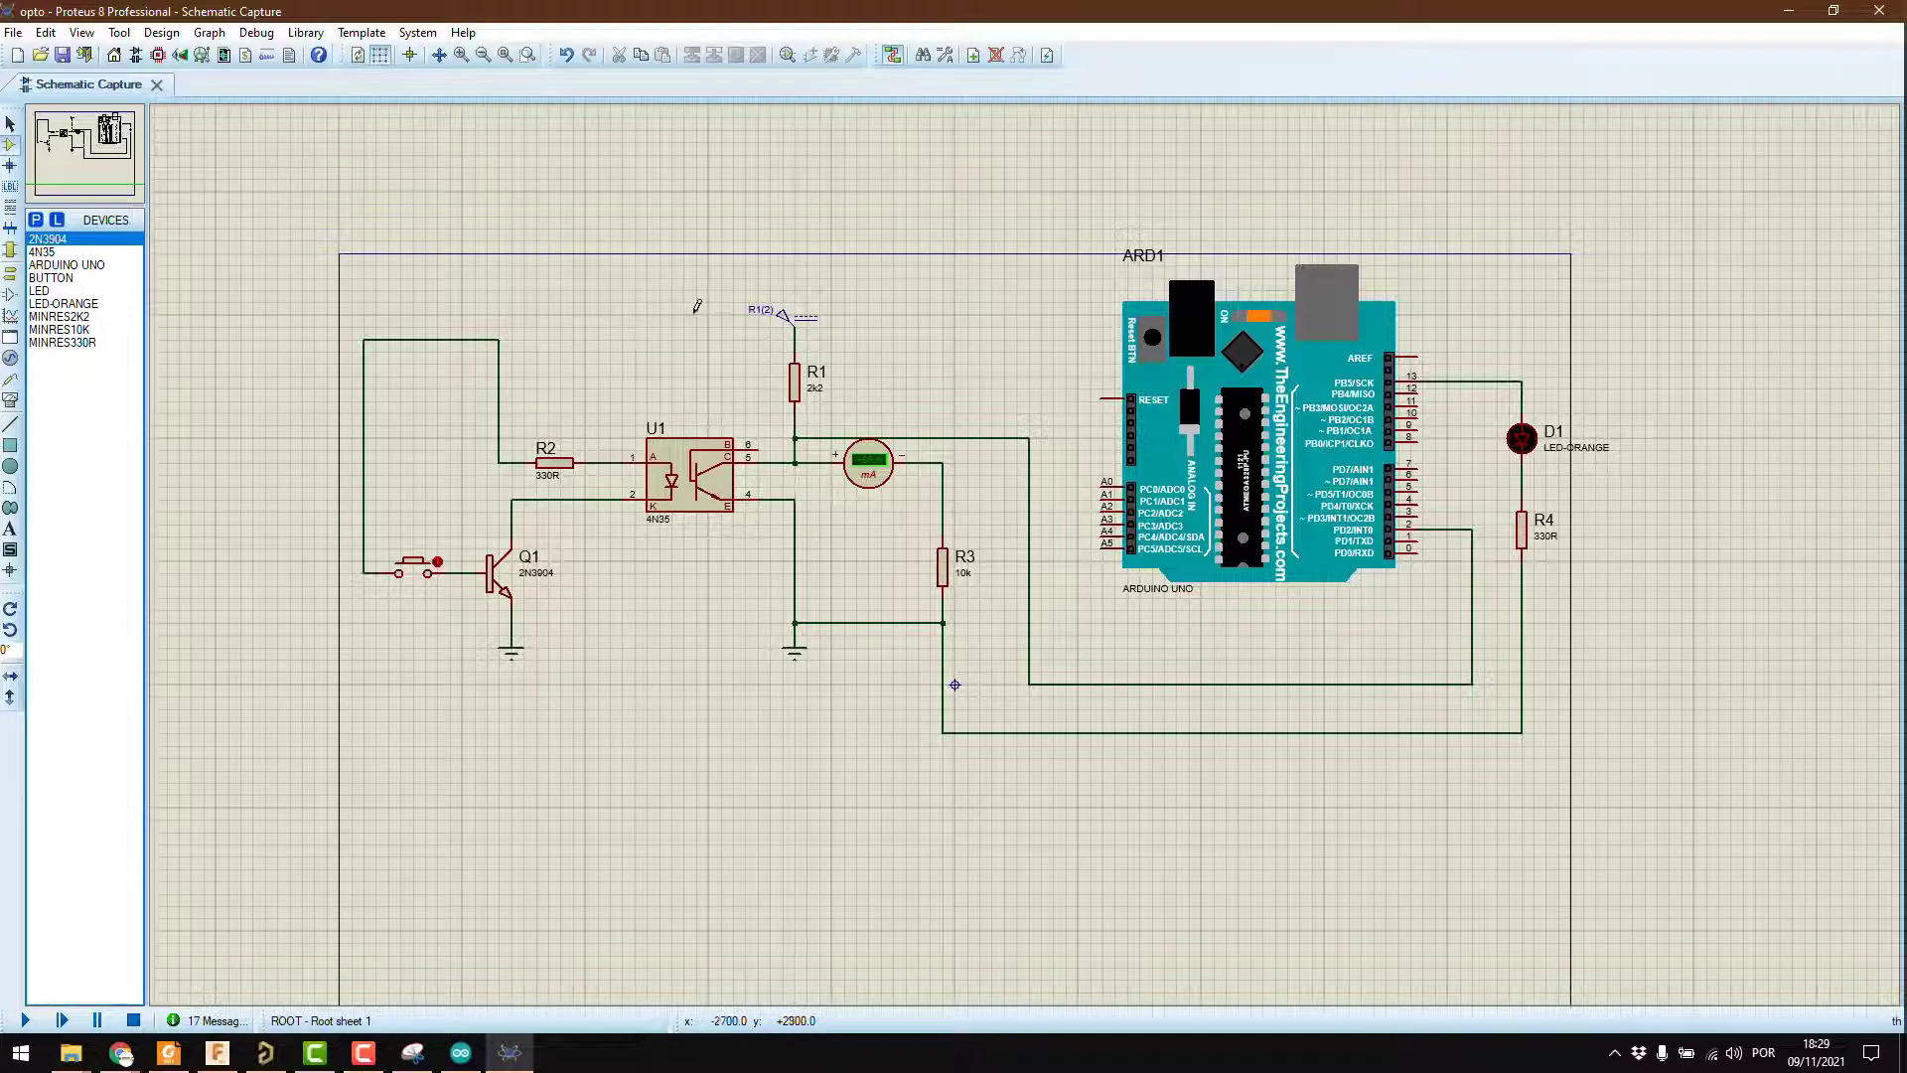